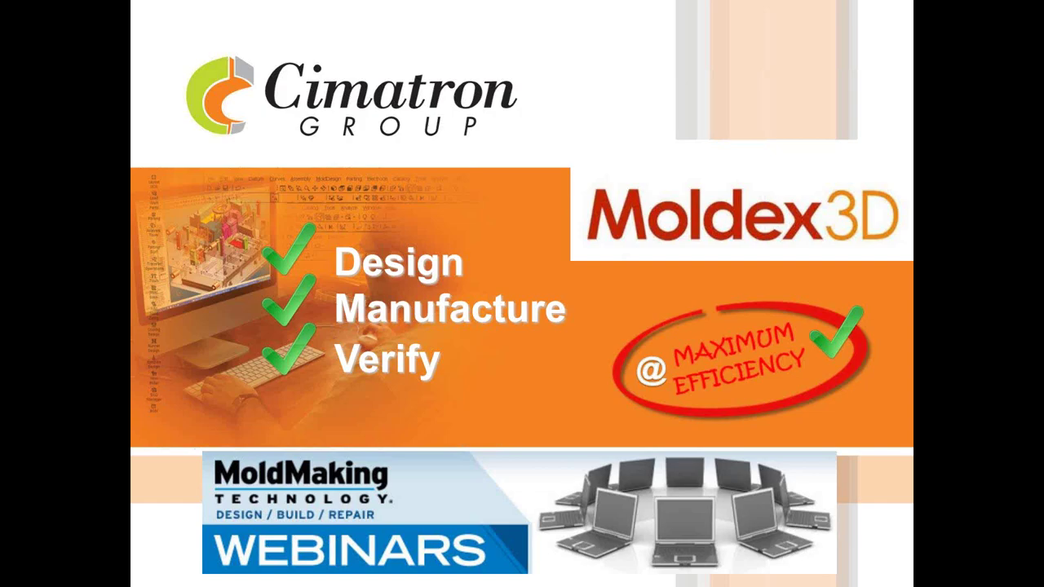
Advance the slideshow from the title slide to the Agenda slide
key(Right)
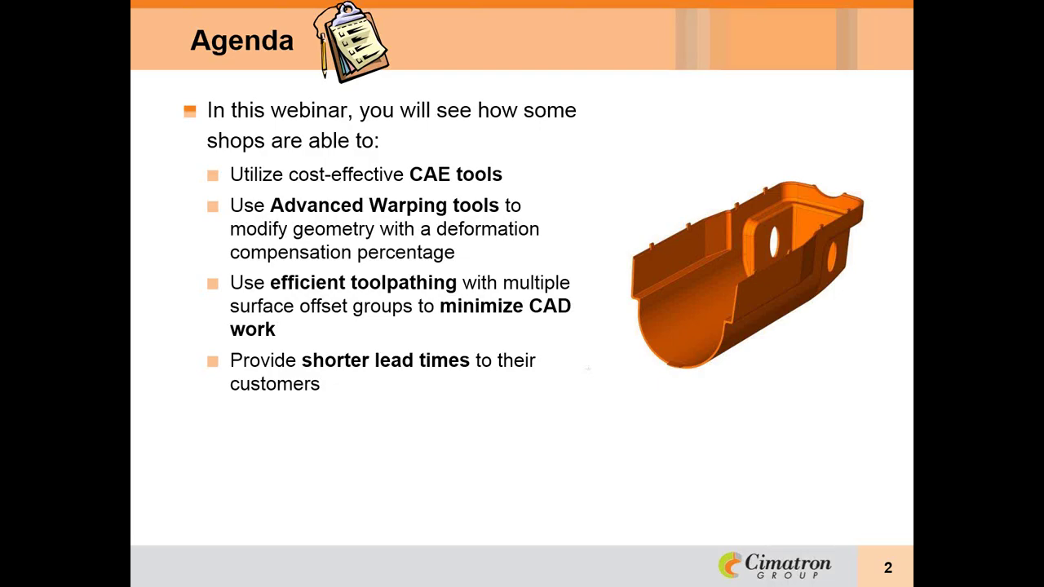
Advance through Today's Presenter to the Presentation Logistics slide
key(Right)
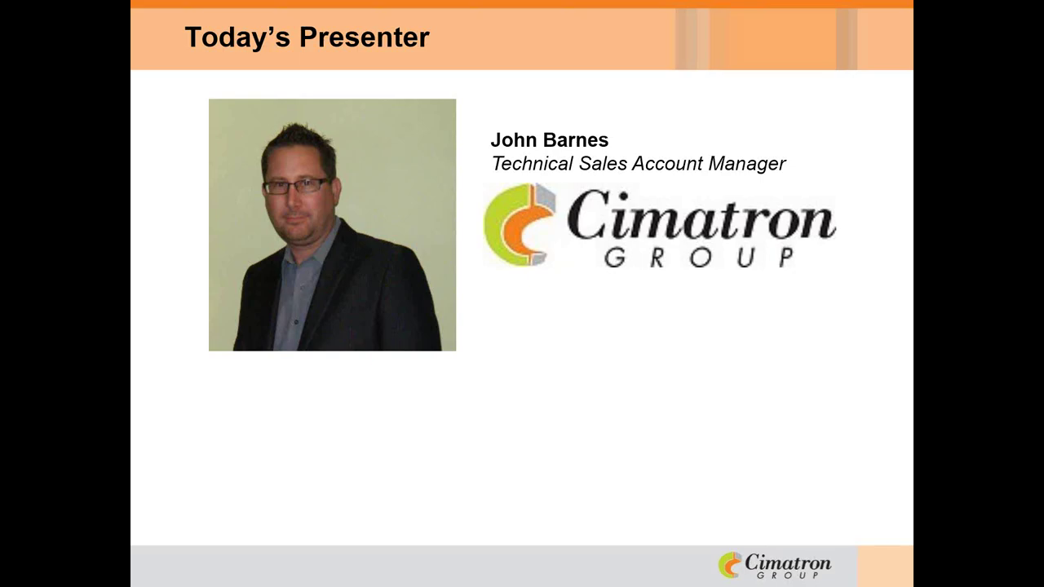
key(Right)
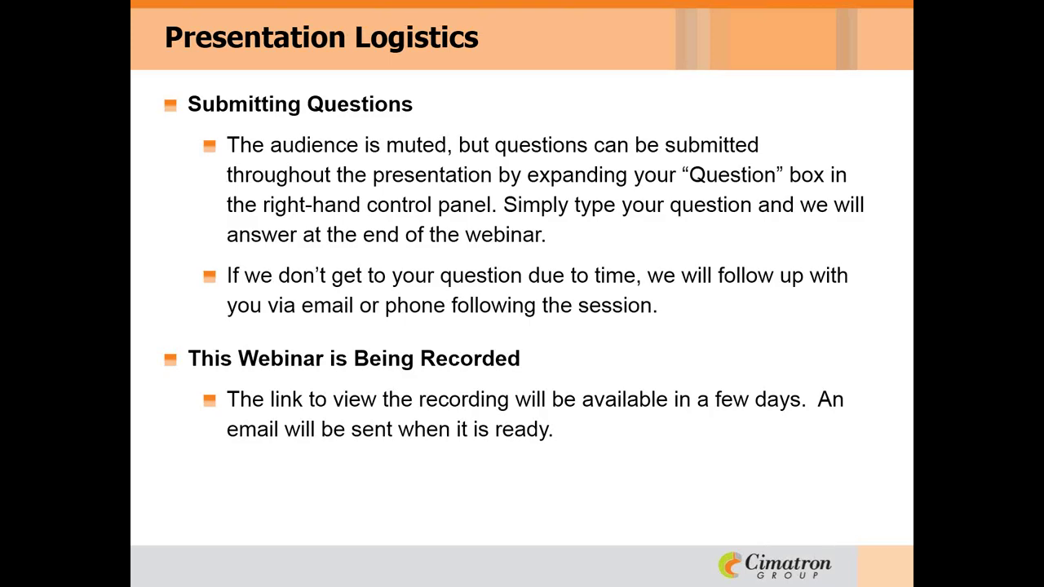
Advance past About Cimatron to the About Moldex slide with the world map
key(Right)
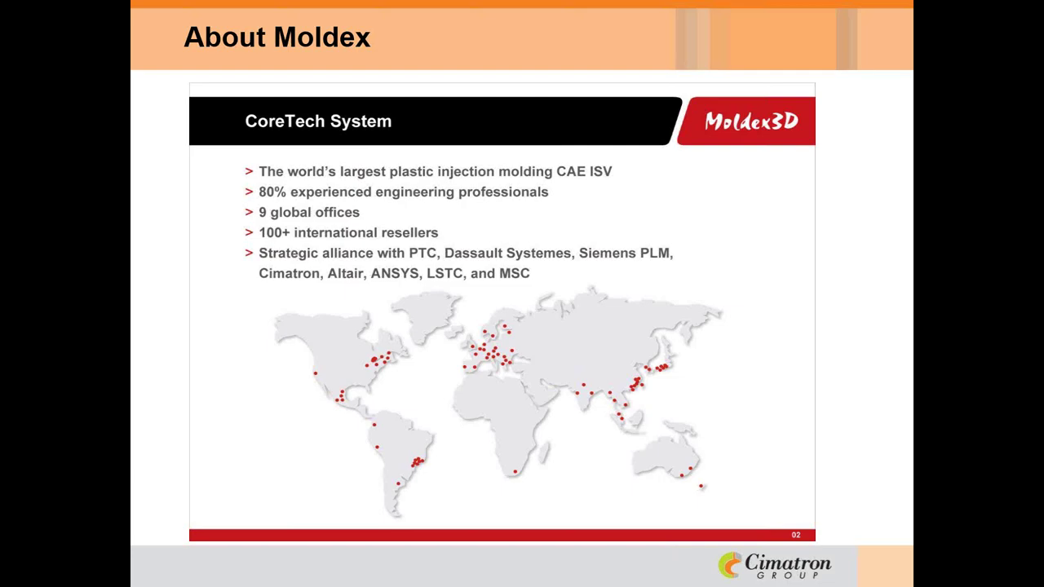
Advance to the CAE in the Past slide listing its six drawbacks
key(Right)
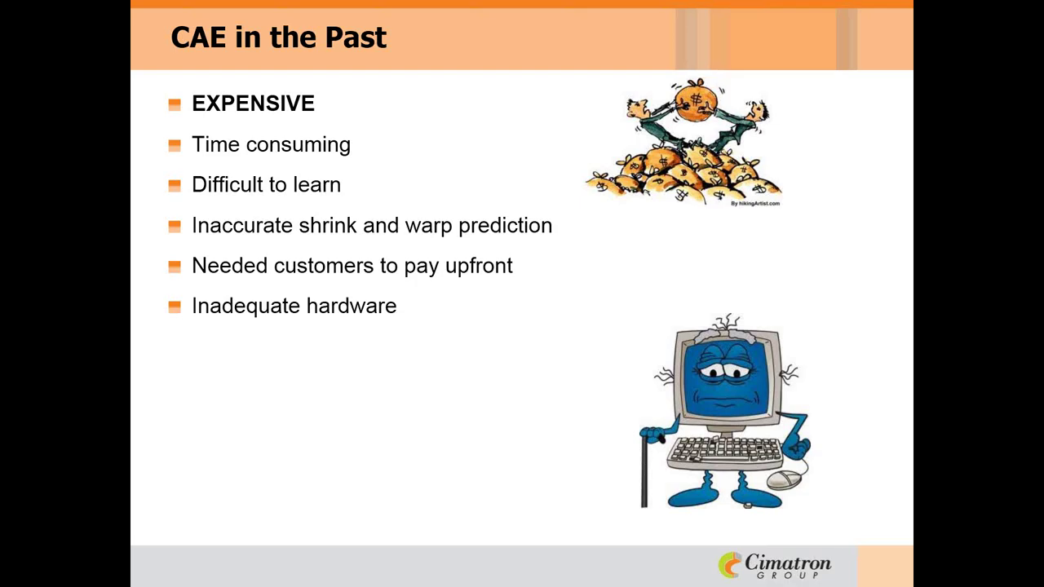
Advance to slide 10, Let's take a closer look…, then switch to the Moldex3D results window
key(Right)
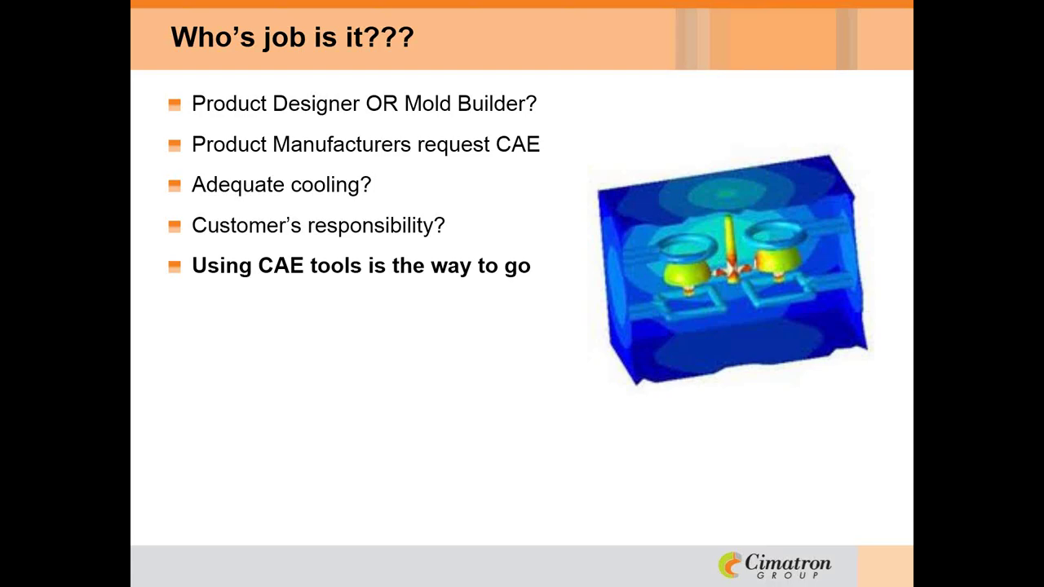
key(Right)
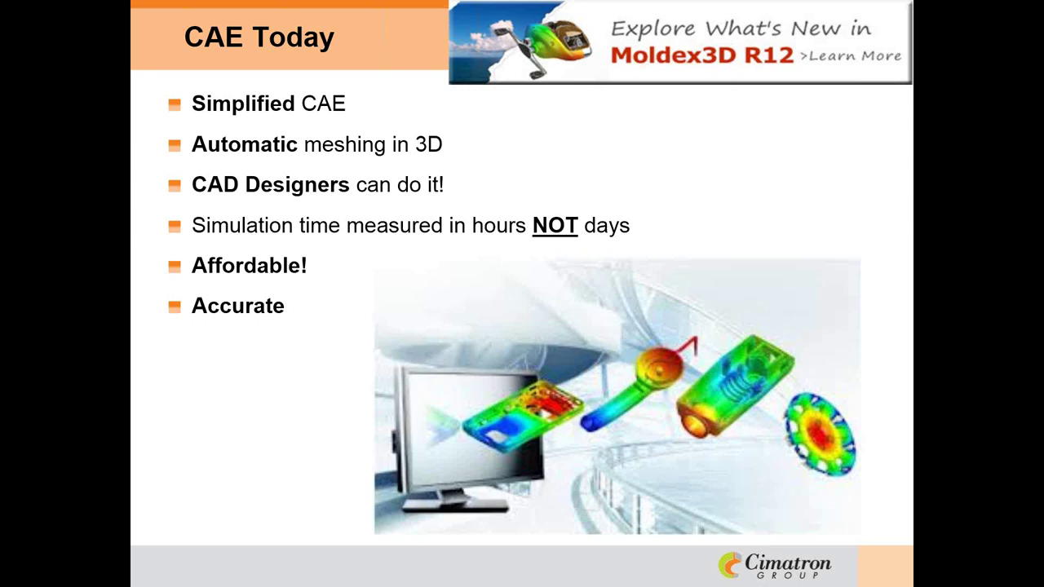
key(Right)
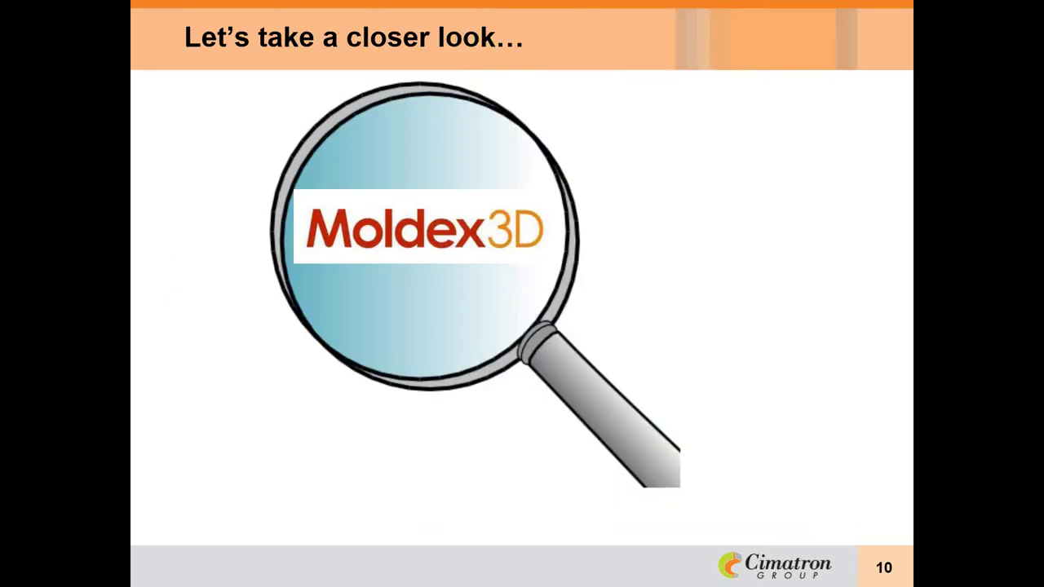
key(alt+Tab)
key(Tab)
key(Tab)
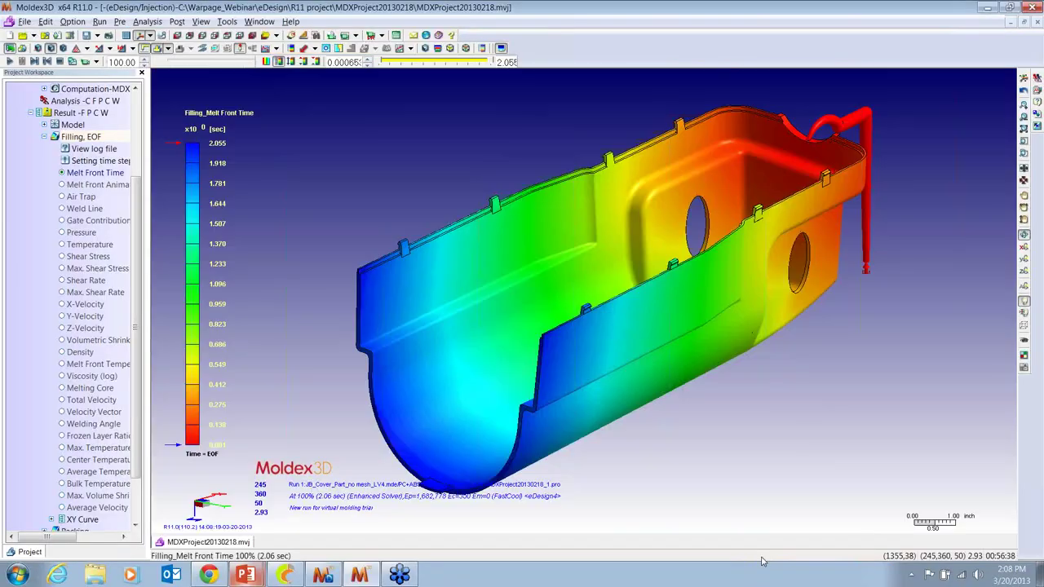
Switch to Moldex3D Designer showing UB_Cover_Part(m).mdg at the import-model step
key(alt+Tab)
key(Tab)
key(Tab)
key(Tab)
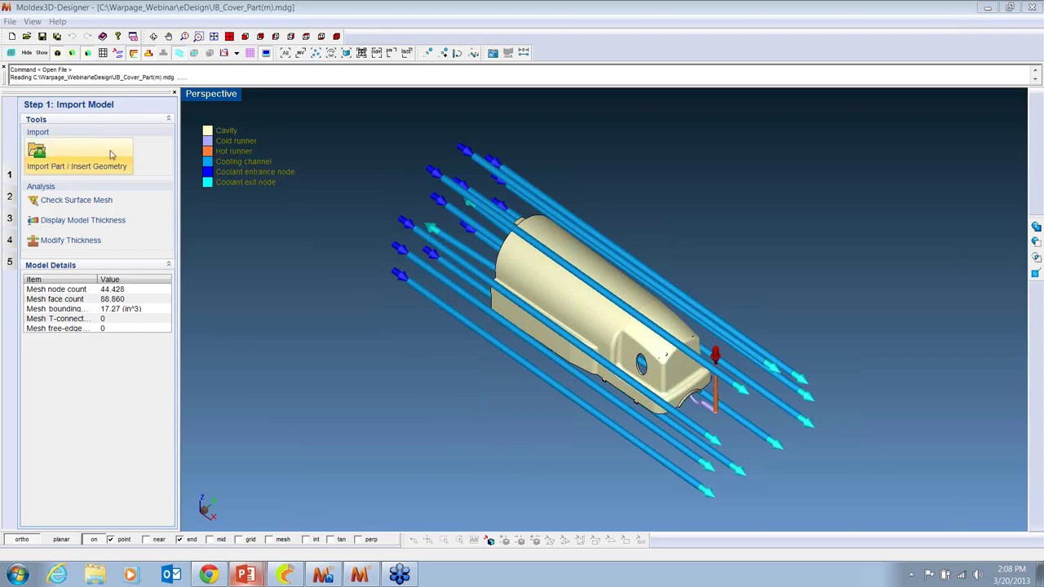
Step through runner, cooling and mesh stages, review the level-4 meshing settings, reach Export Mesh Model
click(10, 195)
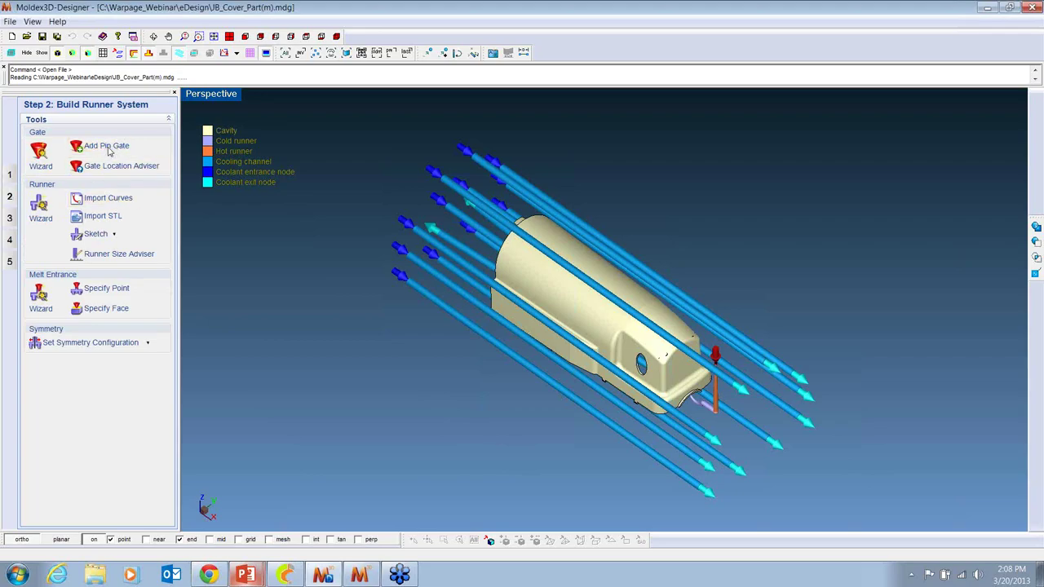
click(11, 219)
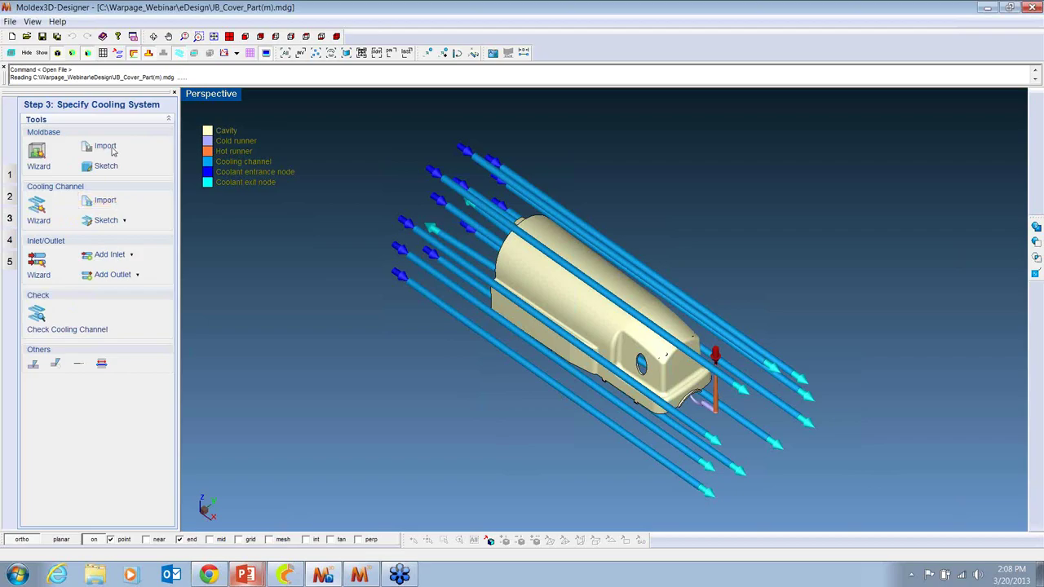
click(10, 239)
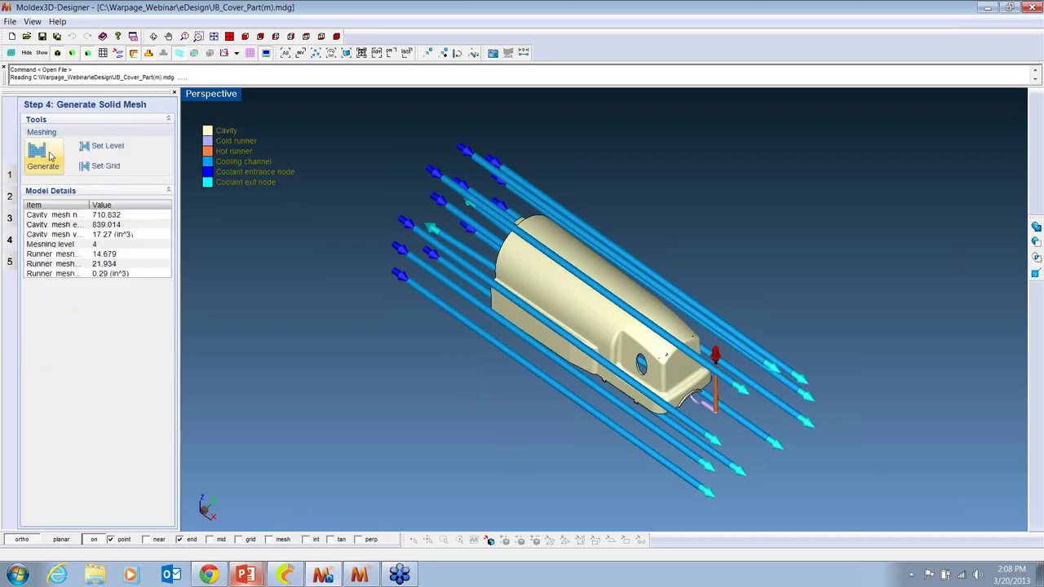
click(107, 147)
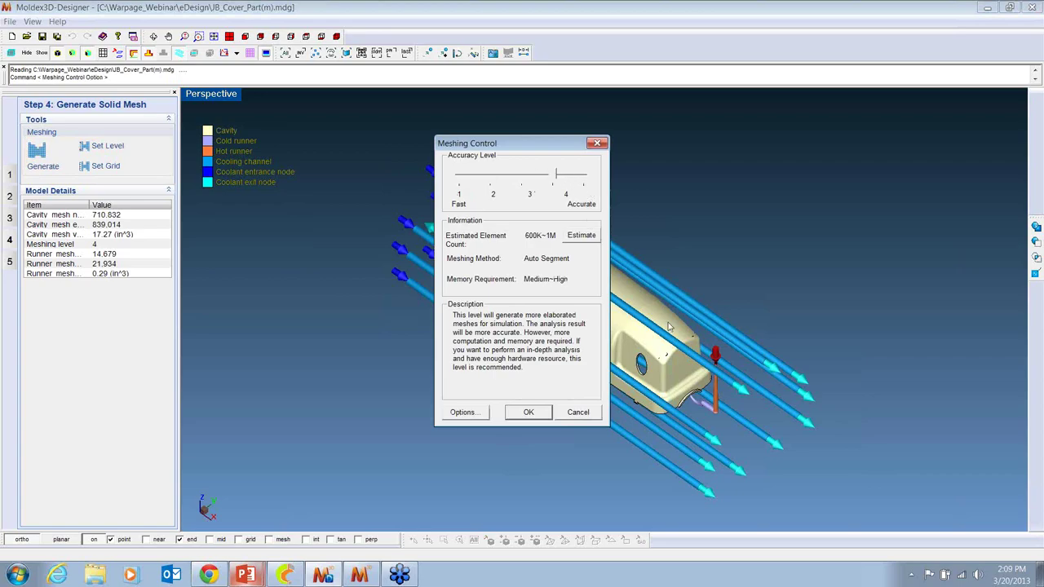
click(580, 413)
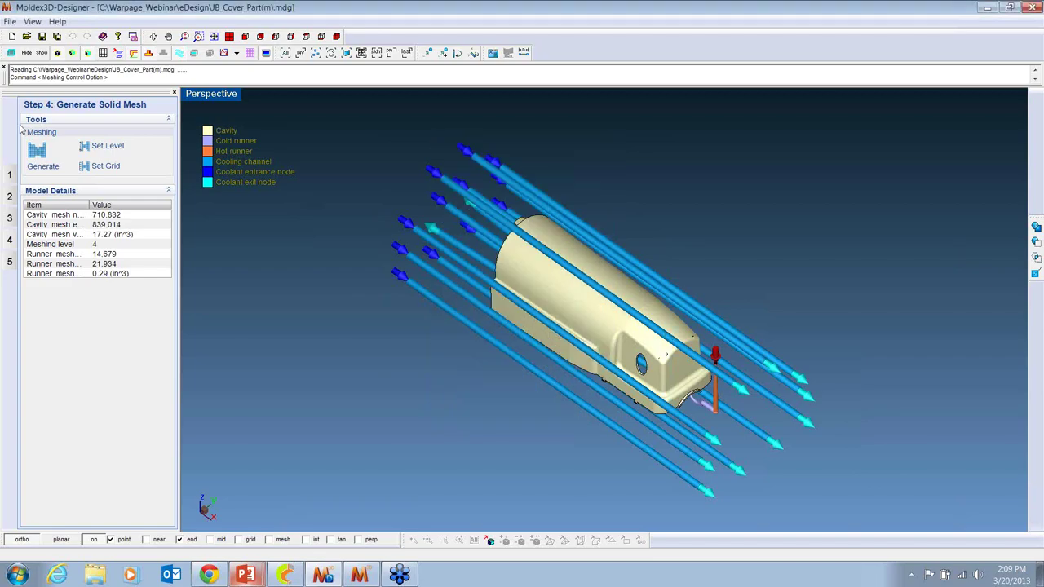
click(11, 261)
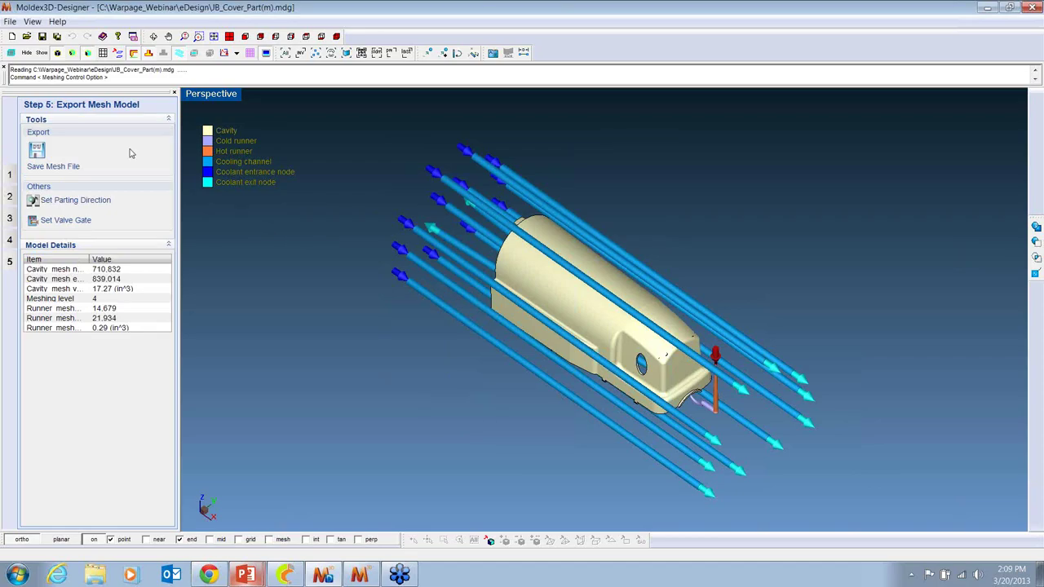
Hide the cooling channels, show the part as an outline, and display the gate-region mesh elements
click(182, 53)
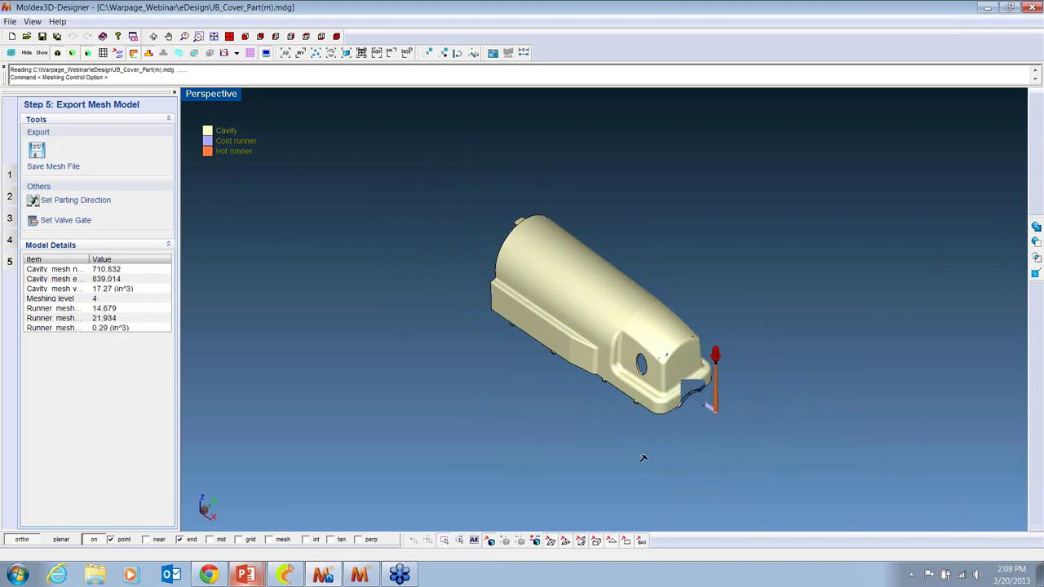
click(536, 541)
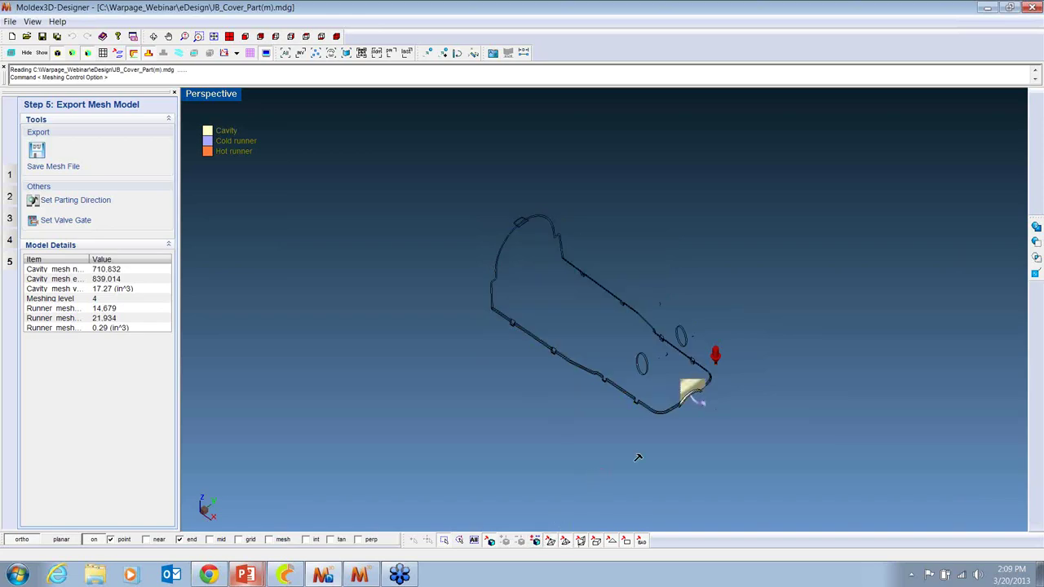
drag(725, 468, 758, 450)
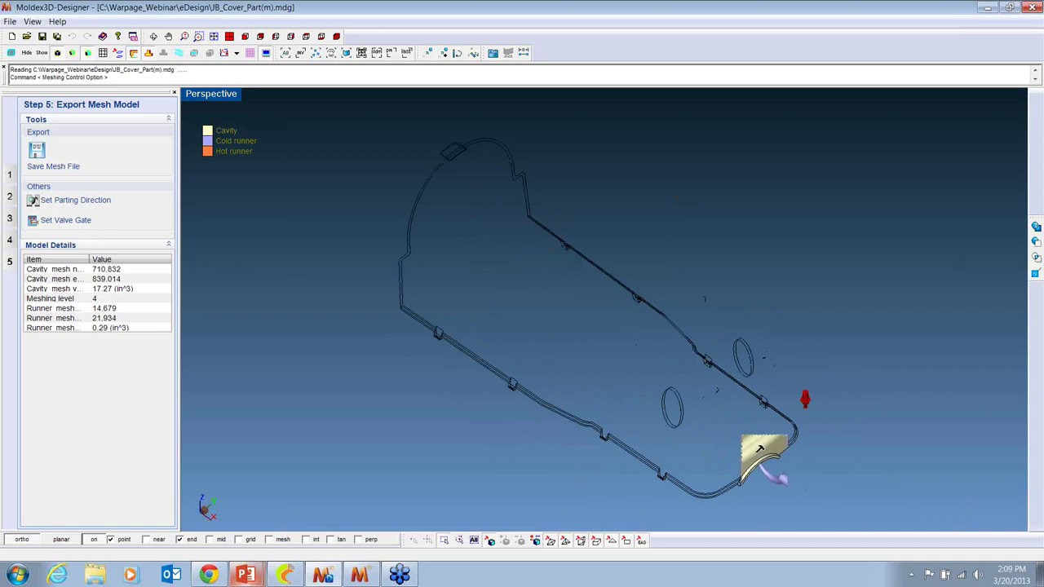
middle_drag(759, 453, 674, 416)
scroll(674, 416, up, 8)
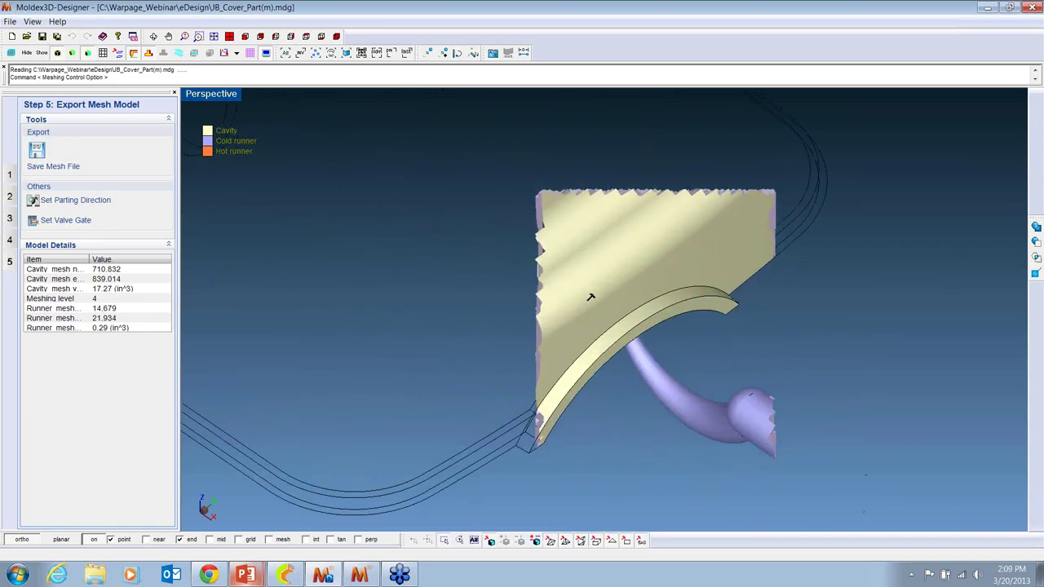
right_drag(590, 294, 588, 269)
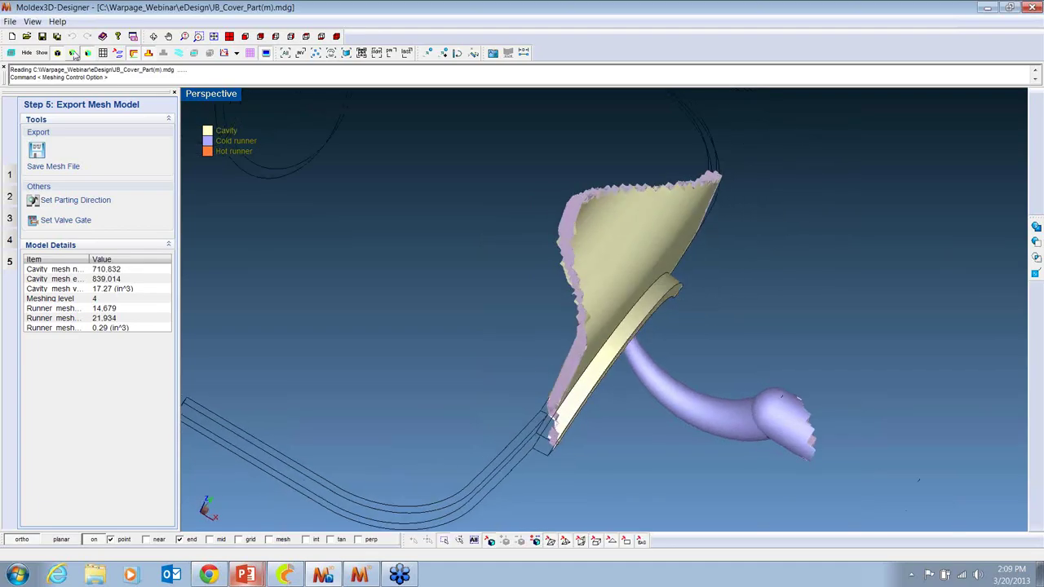
click(73, 53)
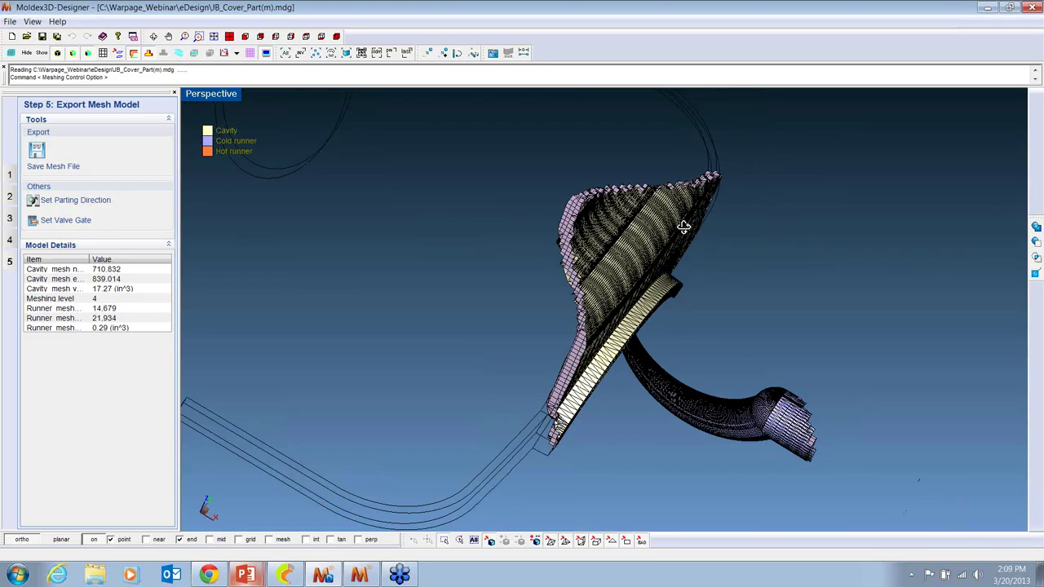
scroll(695, 297, down, 5)
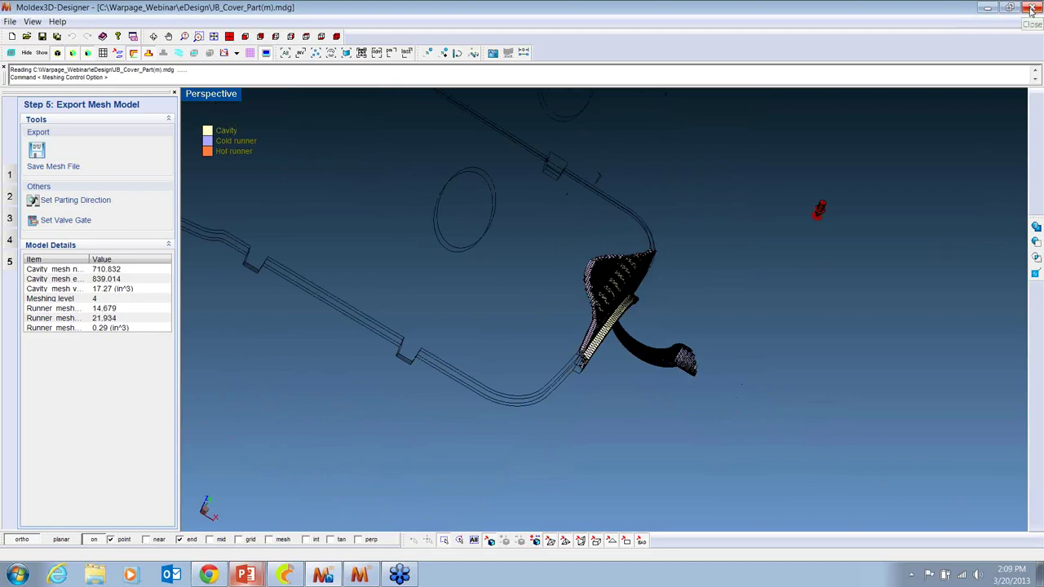
Close Designer and play the Melt Front Time animation, stopping at 100% fill at 2.06 sec
click(1034, 8)
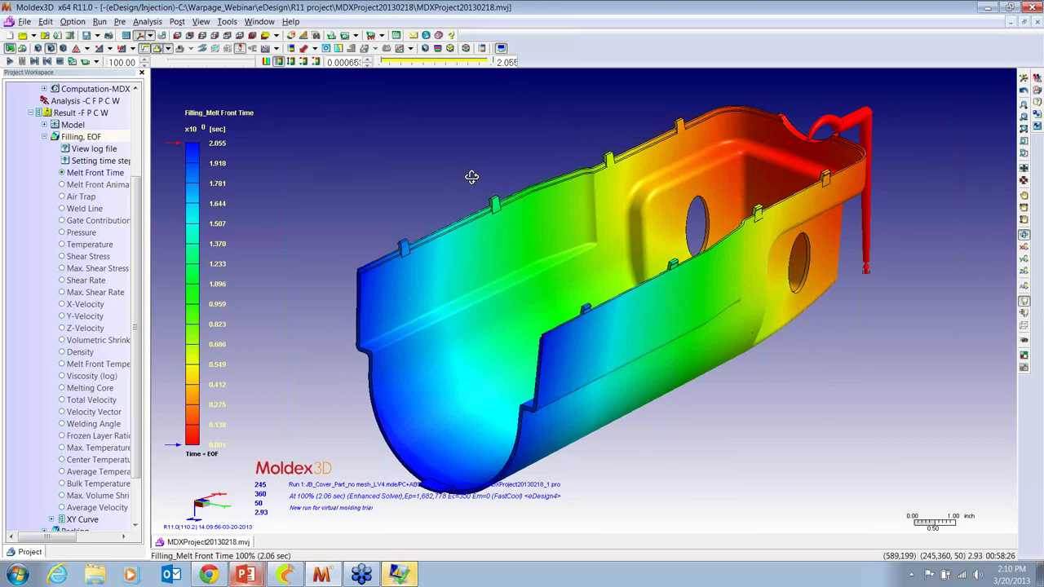
click(10, 63)
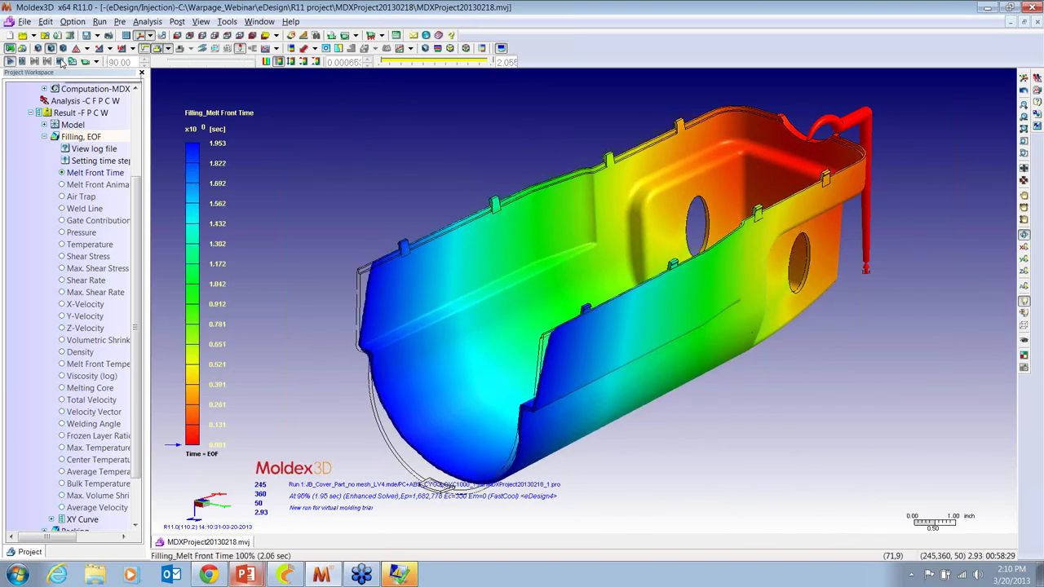
click(61, 62)
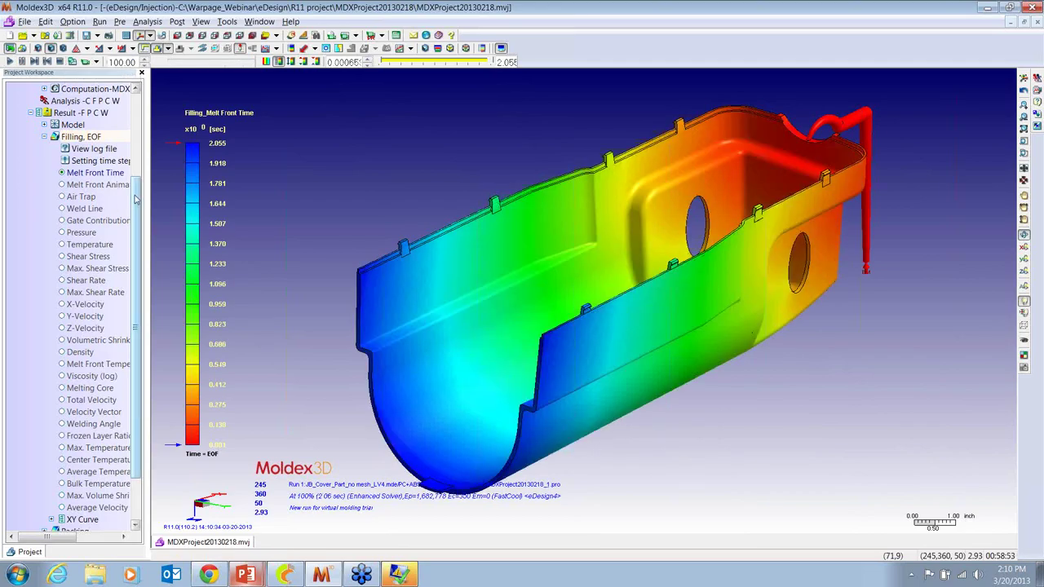
drag(137, 200, 139, 259)
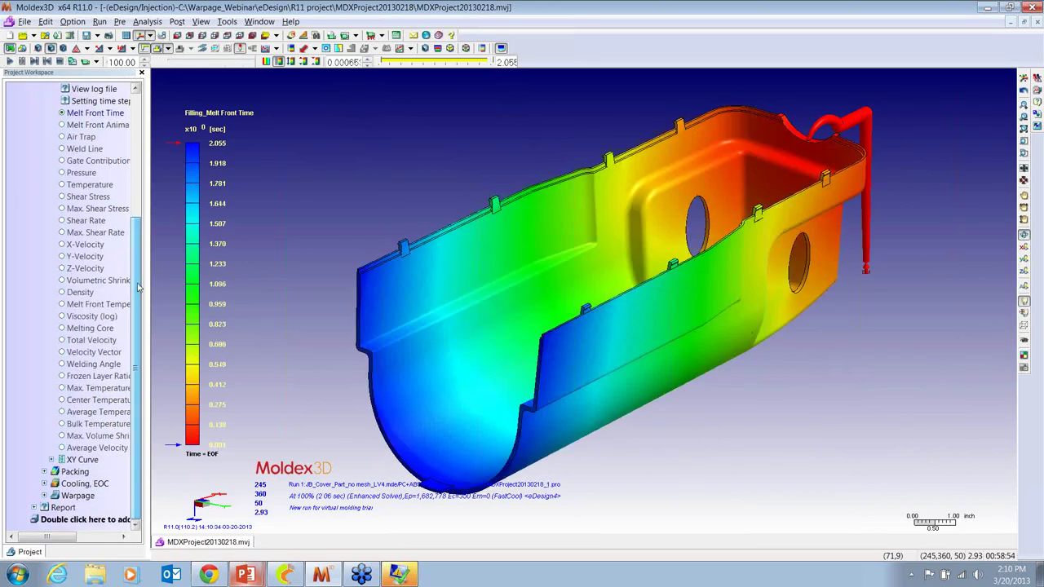
Display the Packing EOP Sink Mark Indicator result, ranging -0.0186 to 0.0042
click(73, 472)
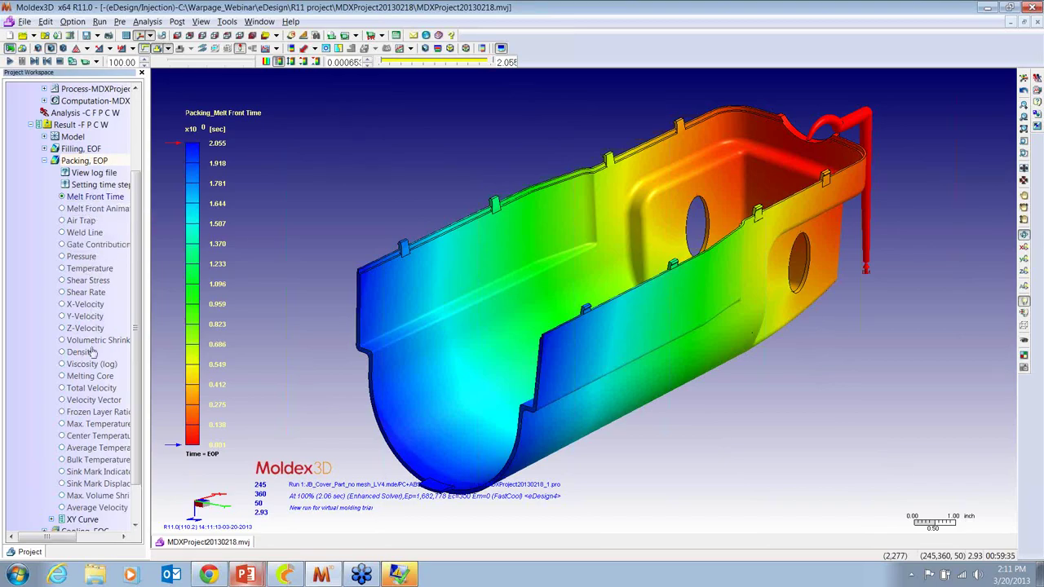
click(102, 473)
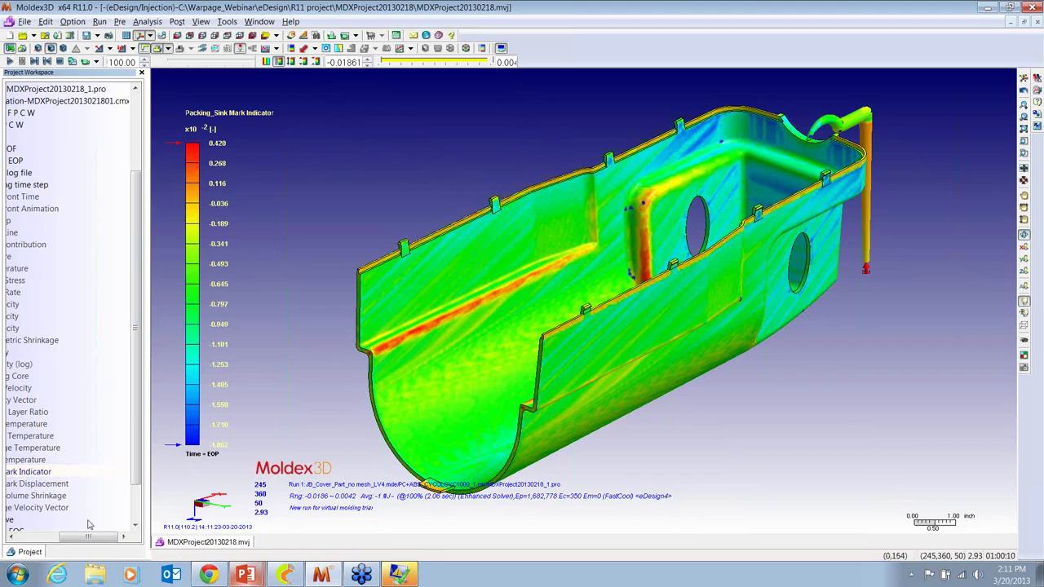
drag(86, 543, 39, 542)
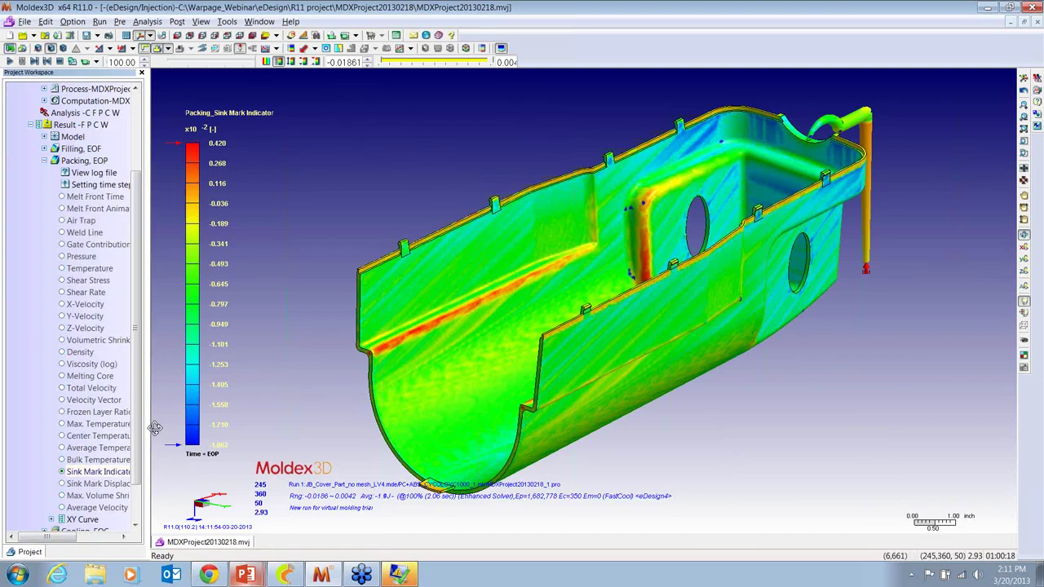
scroll(139, 415, down, 2)
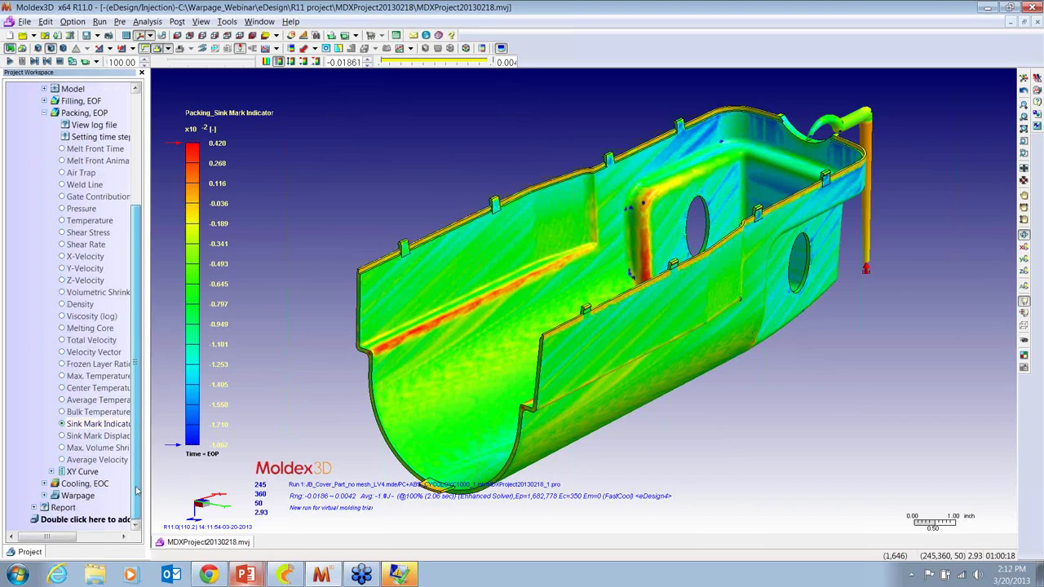
Review cooling Temperature, Cooling Time and iso-surfaces, ending on Cooling Efficiency (2.74–20.9 %)
double_click(78, 487)
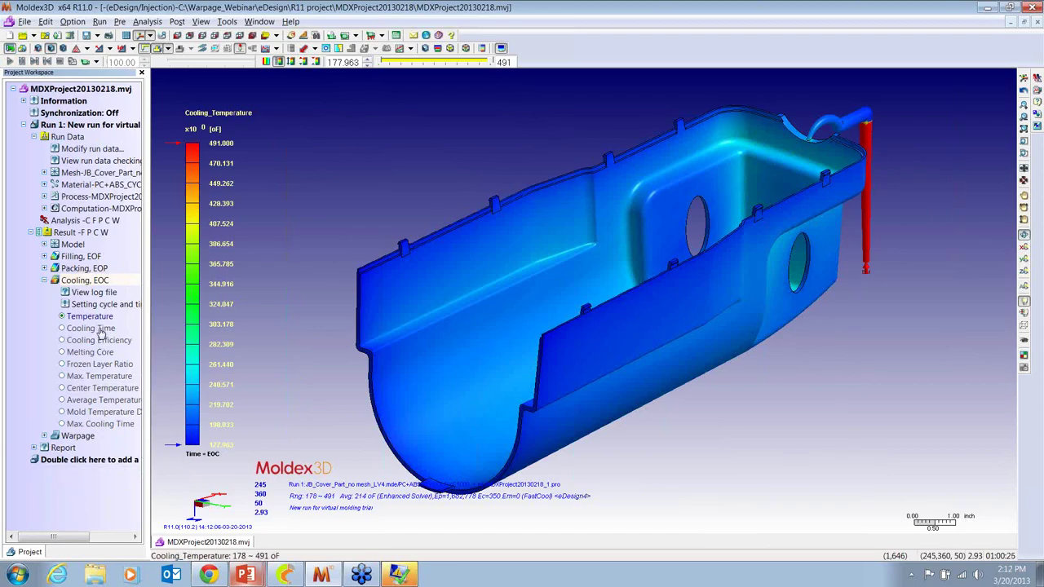
click(101, 343)
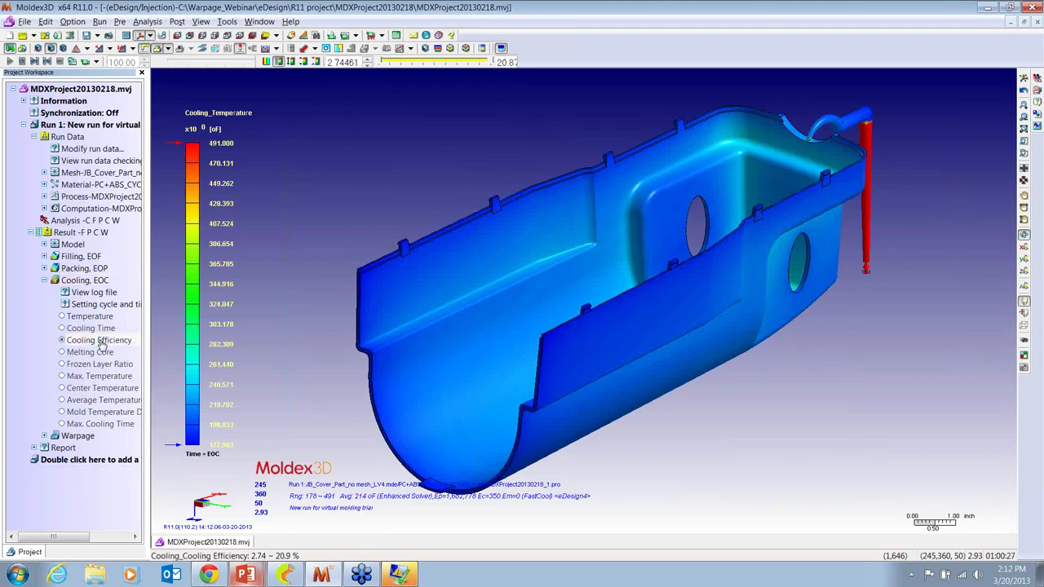
click(99, 328)
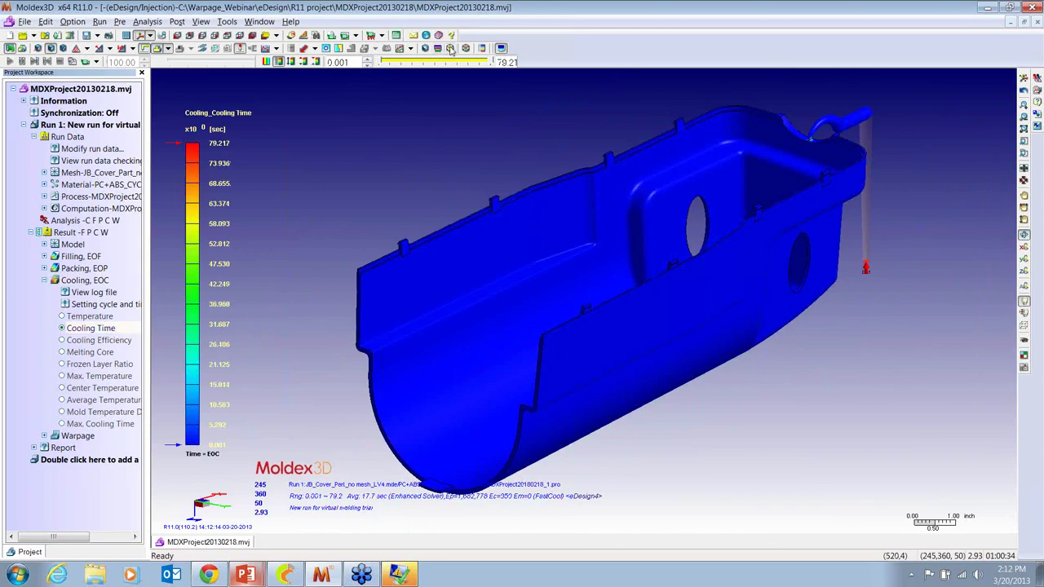
click(451, 49)
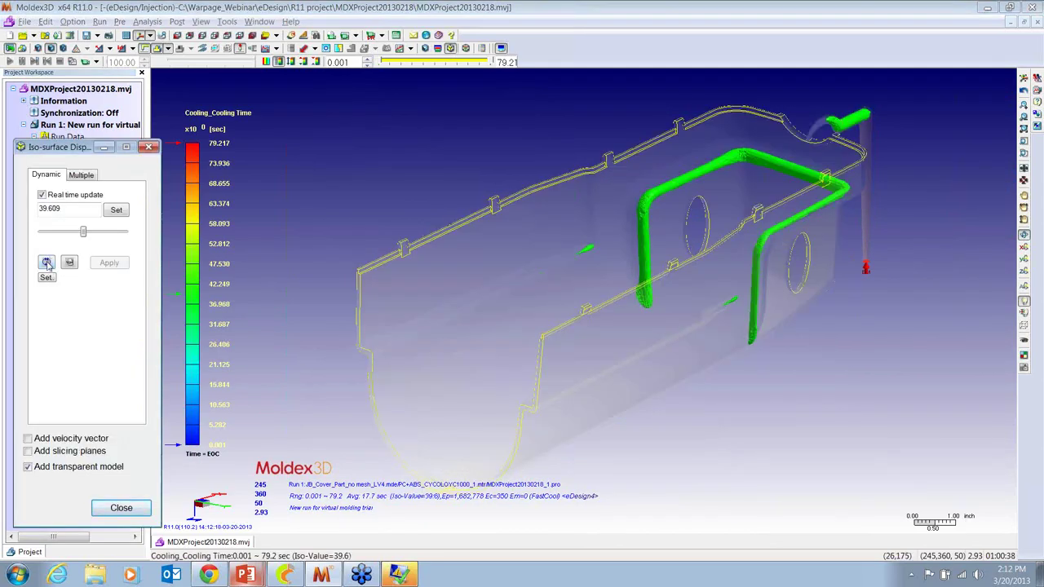
click(120, 507)
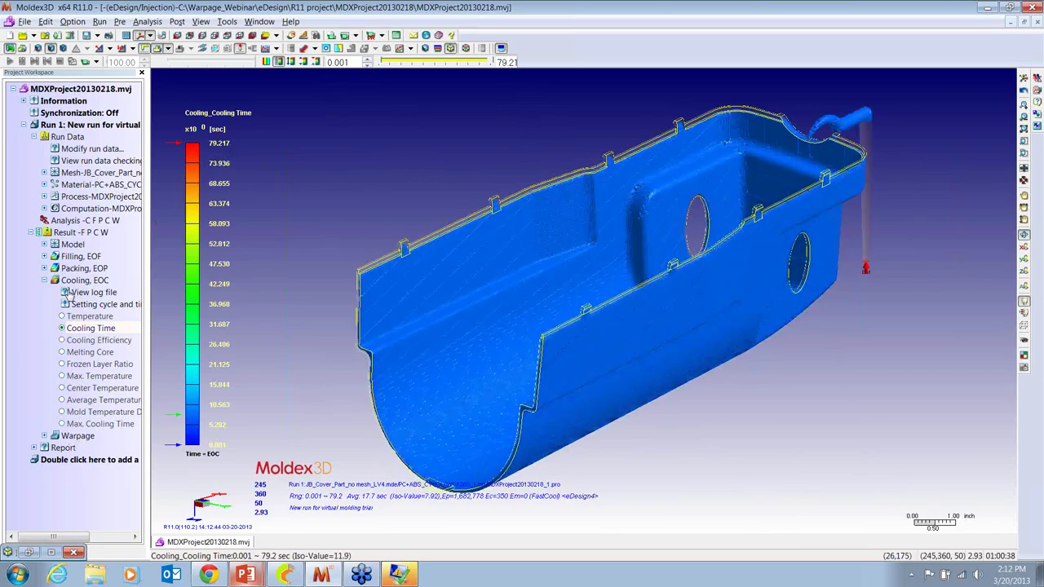
click(85, 339)
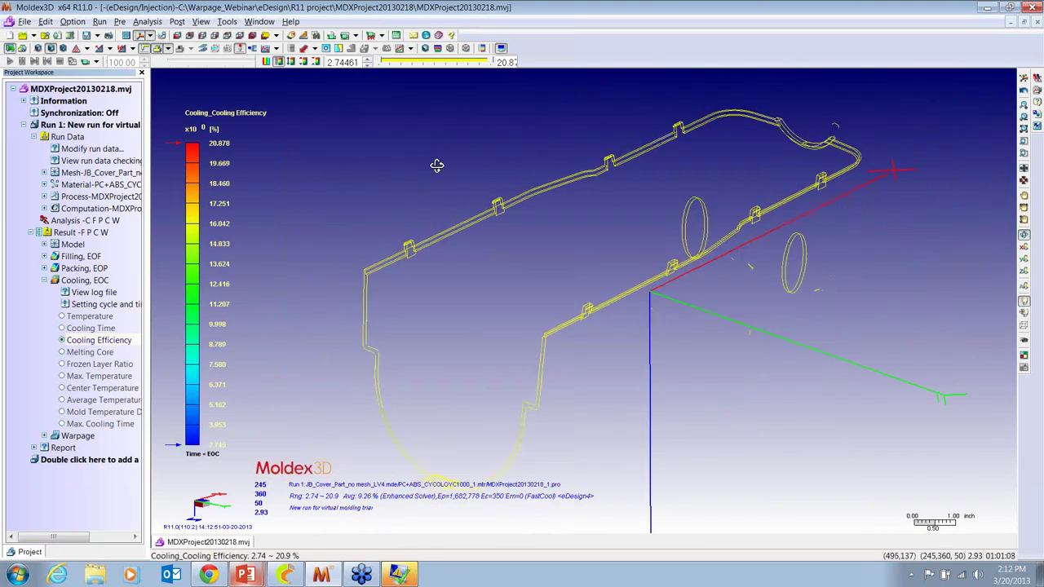
Inspect the cooling channels, then show the Warpage X-Displacement result (-0.034 to 0.0408 in)
scroll(796, 424, down, 3)
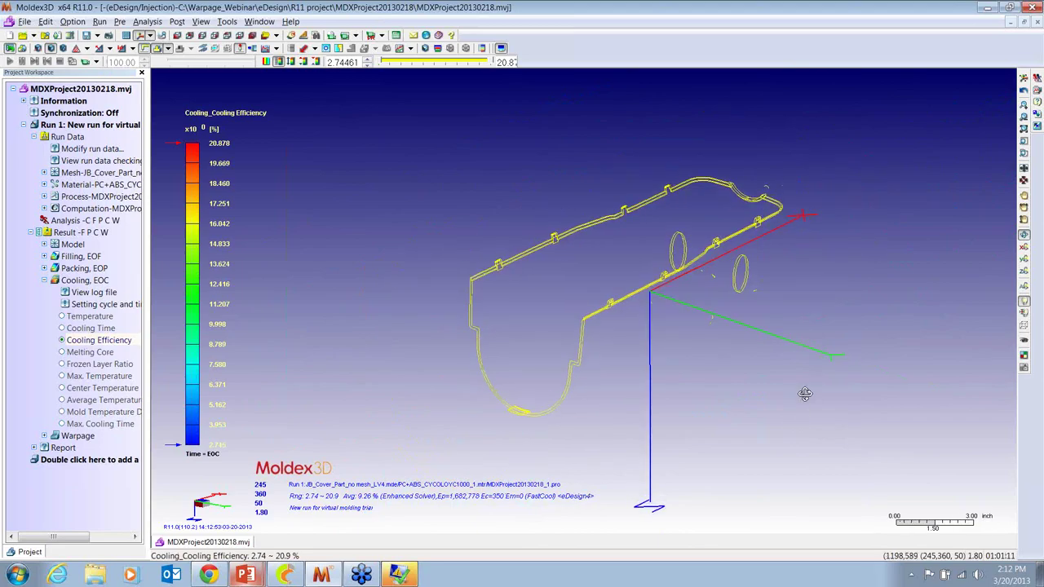
drag(745, 420, 611, 222)
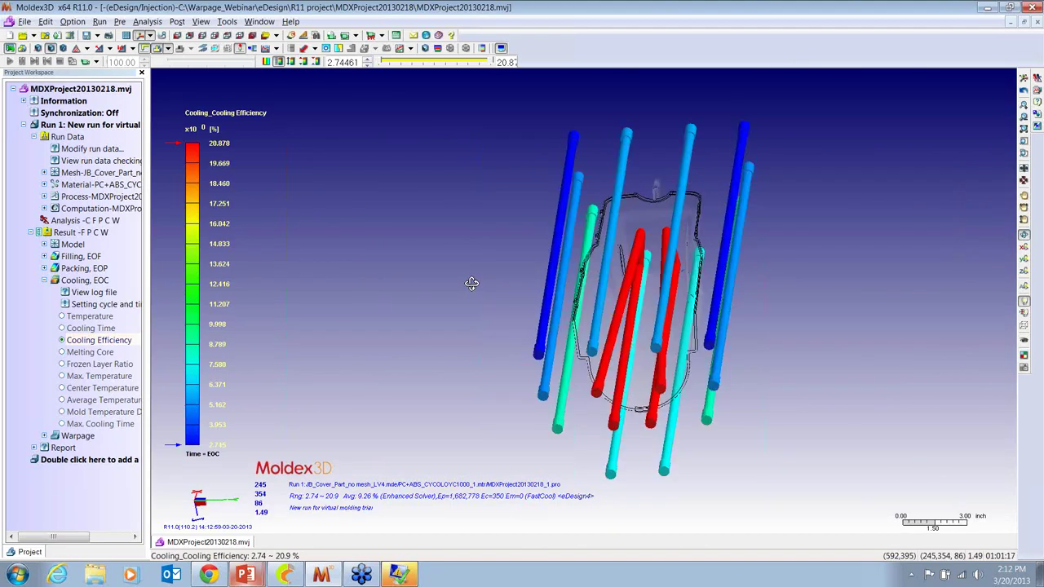
drag(522, 243, 482, 204)
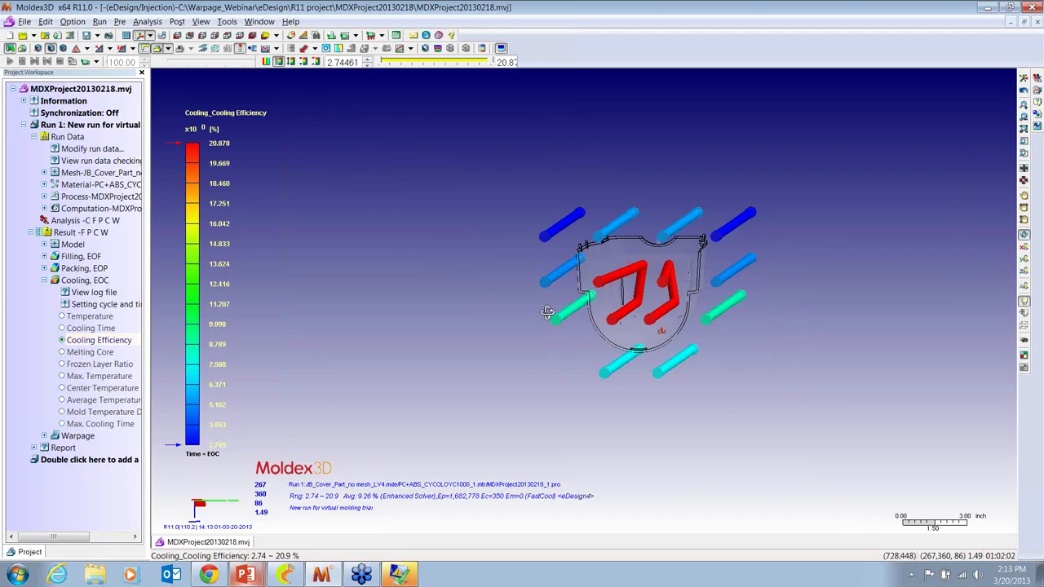
click(77, 436)
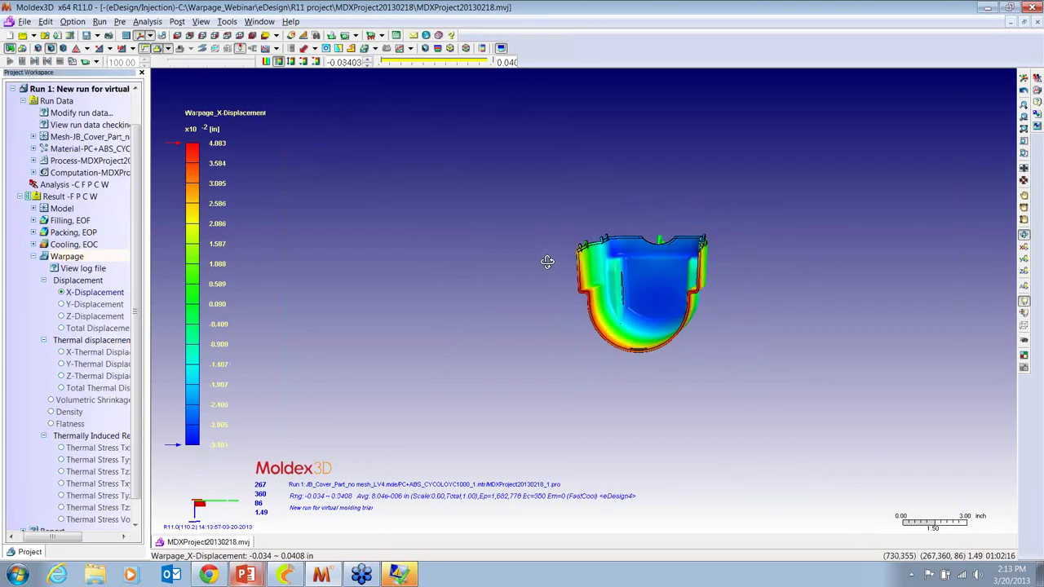
Step through warpage Y- and Z-Displacement to Total Displacement (0 to 0.111 in)
mouse_move(853, 264)
middle_down()
mouse_move(846, 310)
mouse_move(820, 256)
mouse_move(470, 202)
mouse_move(380, 203)
mouse_move(399, 215)
middle_up()
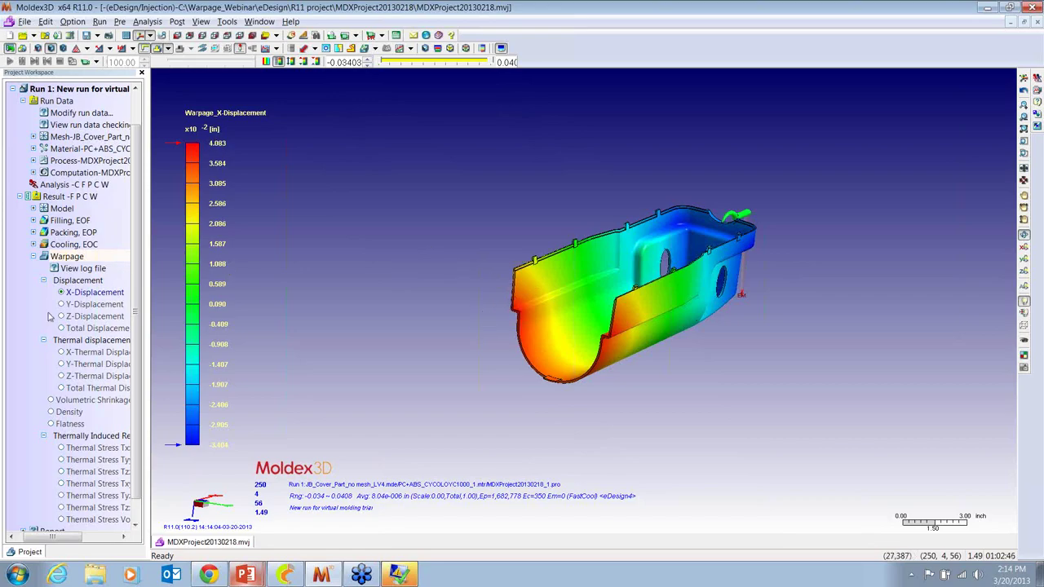
click(85, 306)
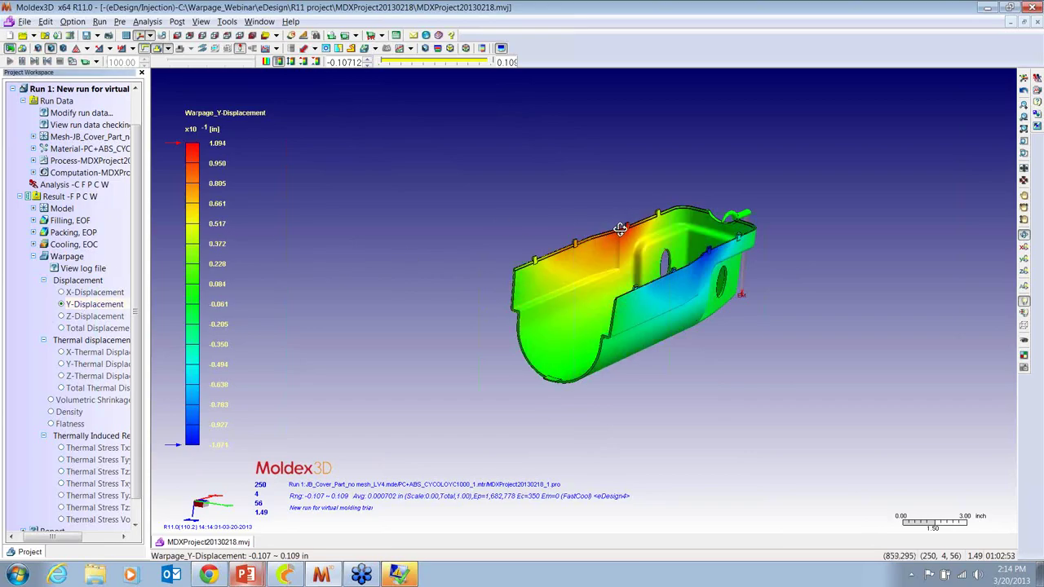
click(93, 316)
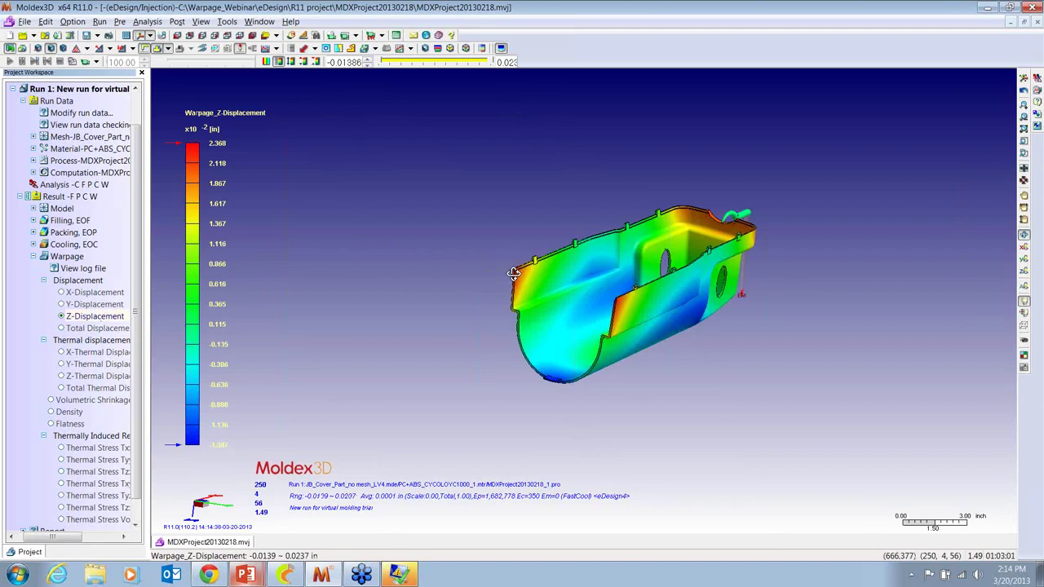
click(106, 329)
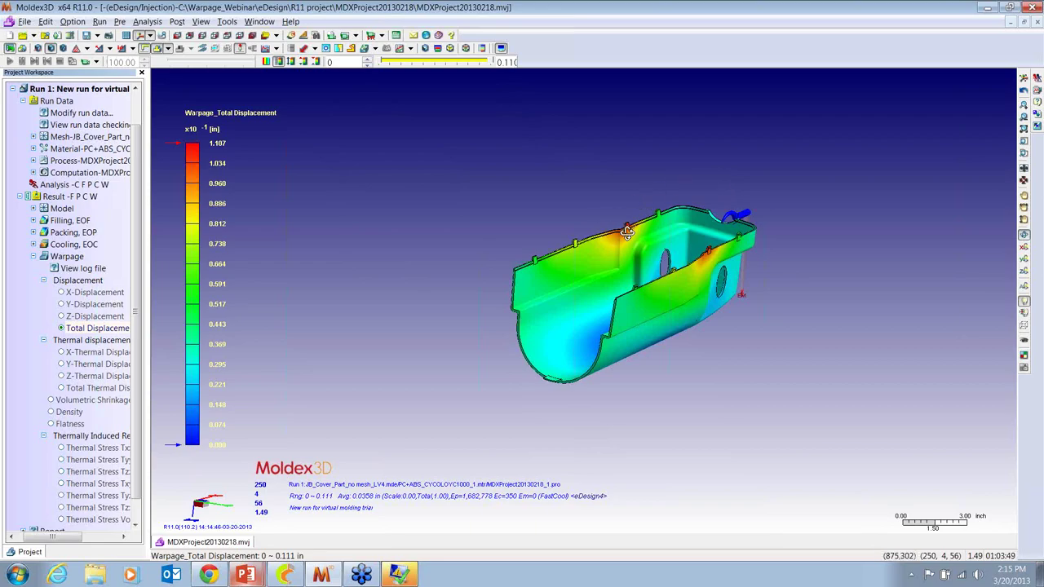
Show the warpage on a scaled deformed mesh with scale factor 5
click(351, 49)
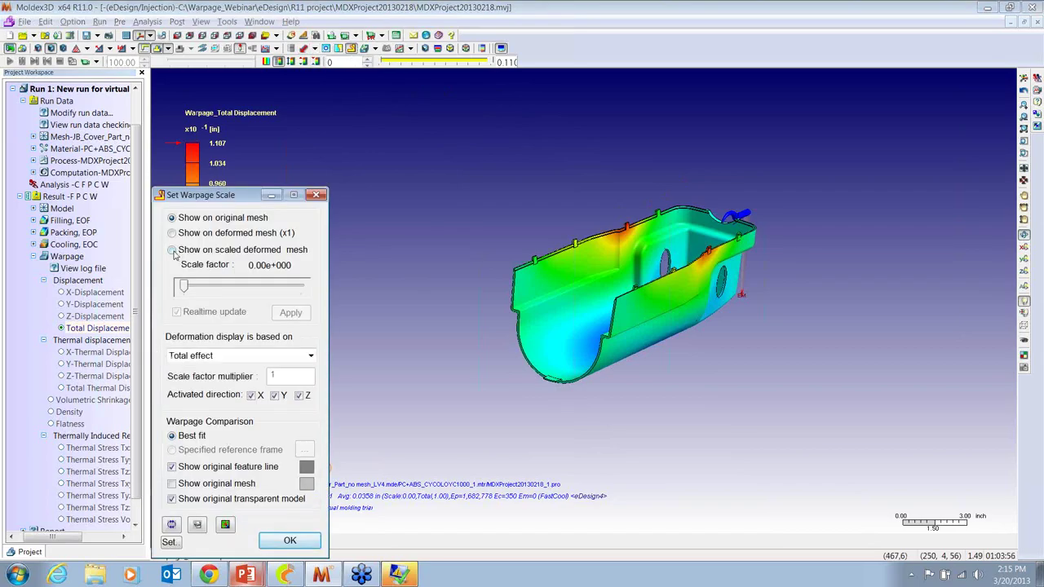
click(172, 249)
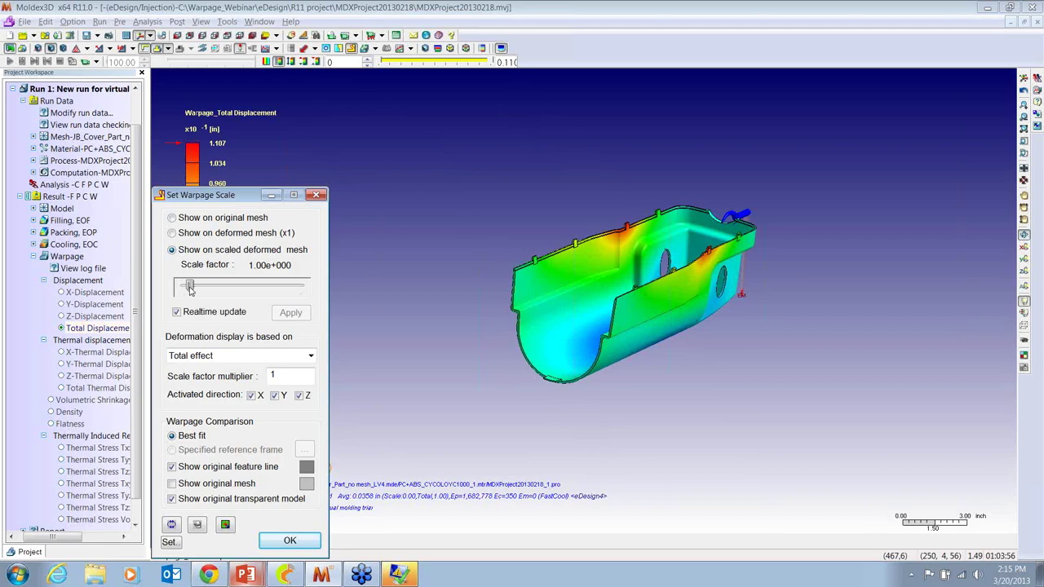
drag(190, 289, 192, 289)
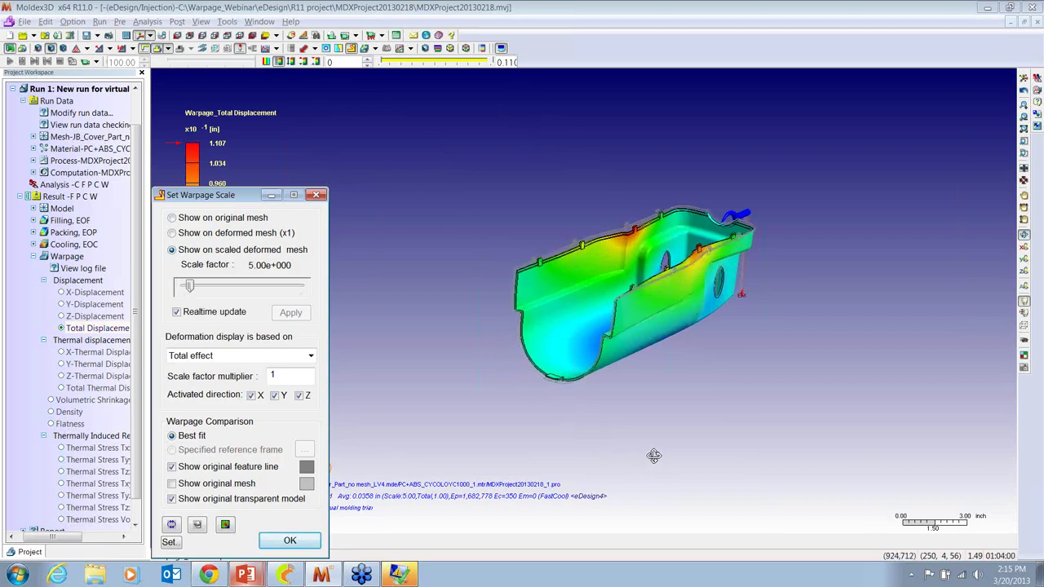
drag(658, 457, 438, 295)
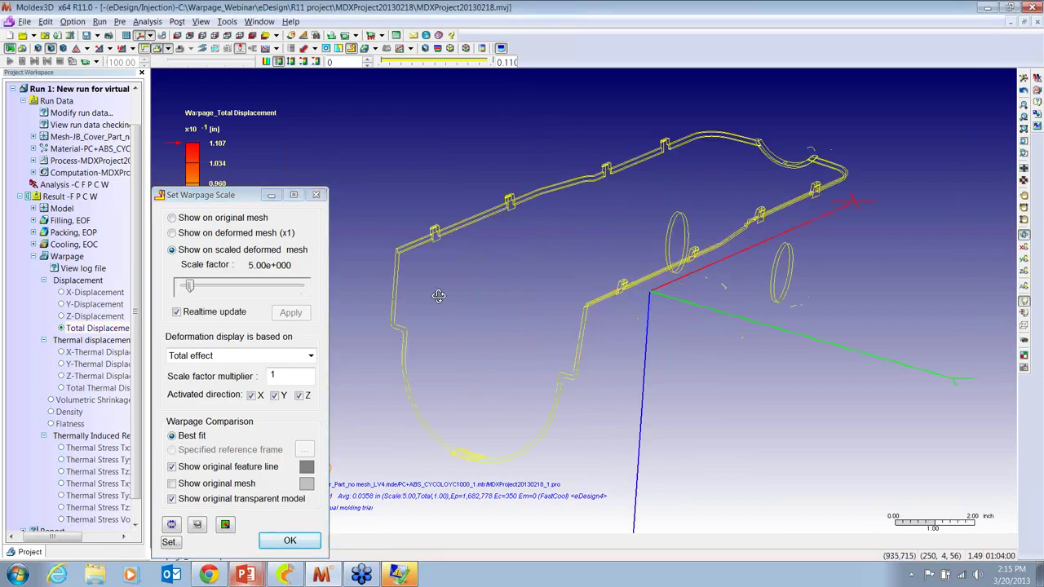
Play and stop the warpage animation, then overlay the original transparent model
click(171, 524)
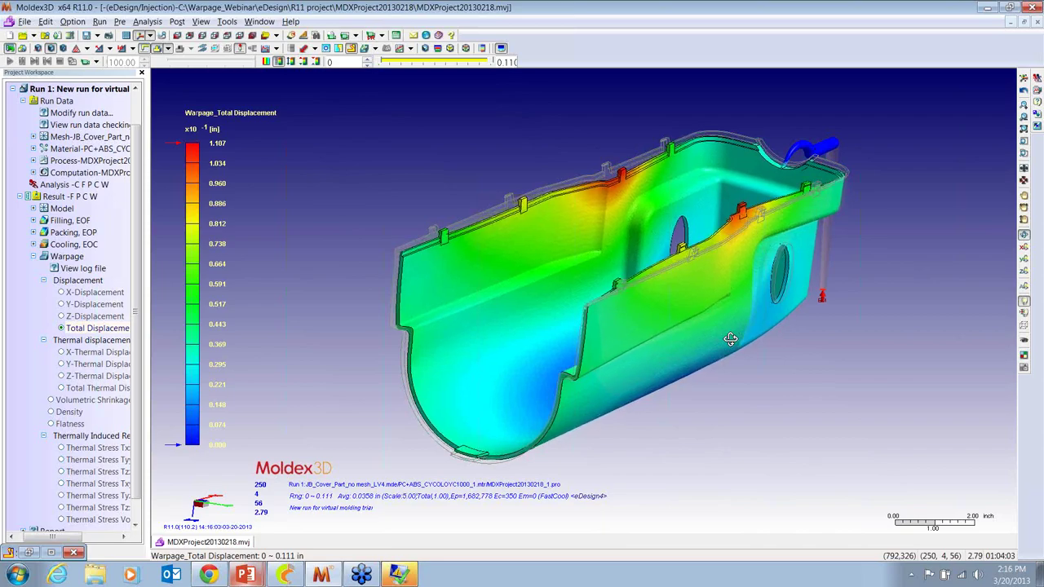
click(27, 557)
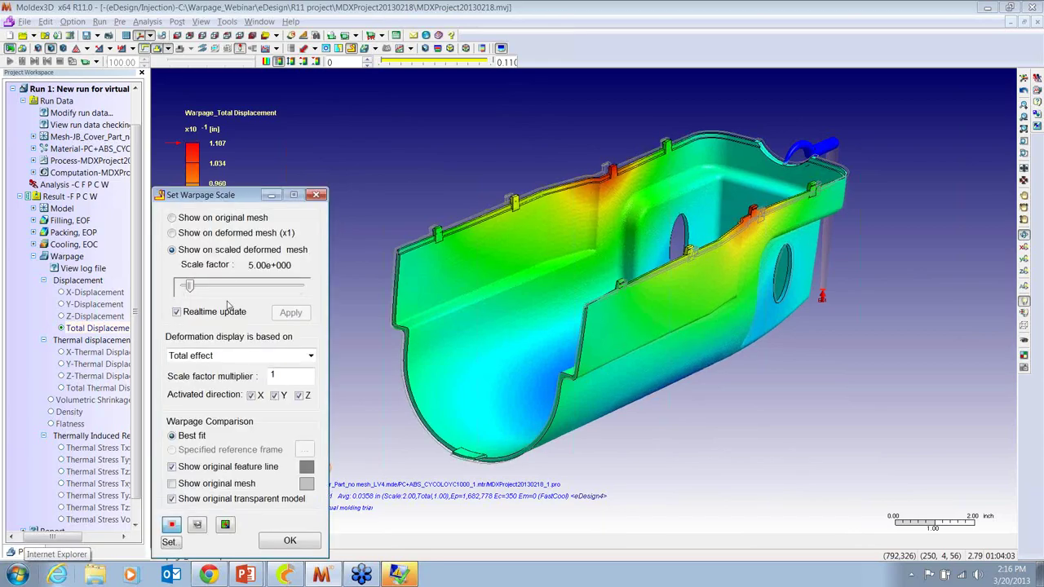
click(176, 525)
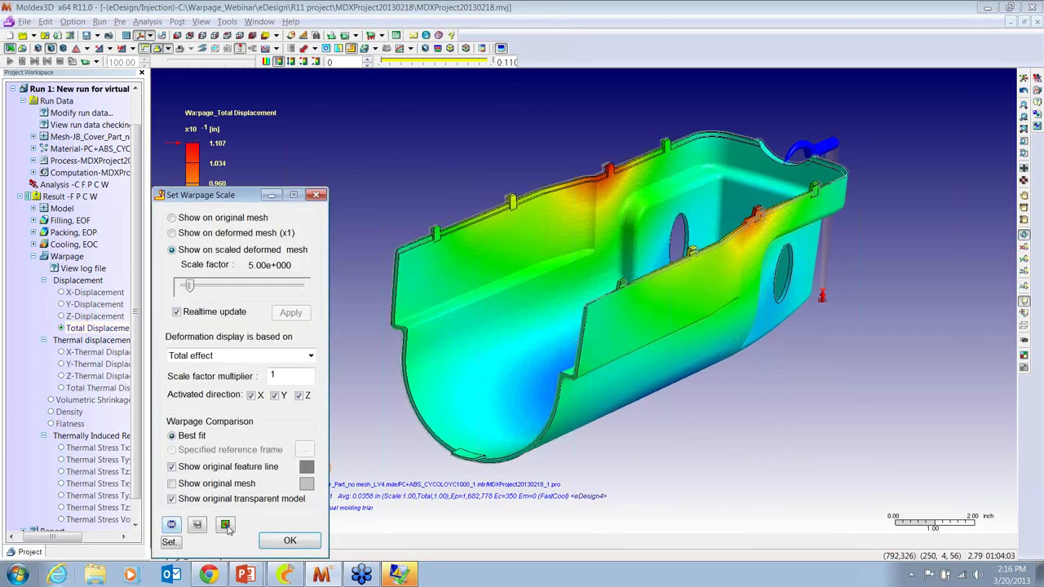
click(226, 525)
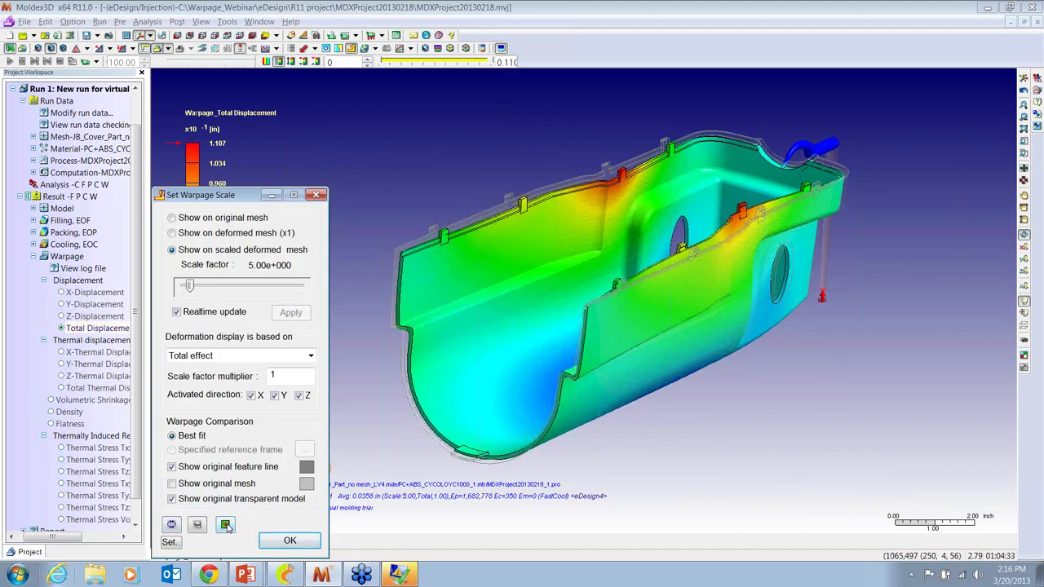
click(226, 526)
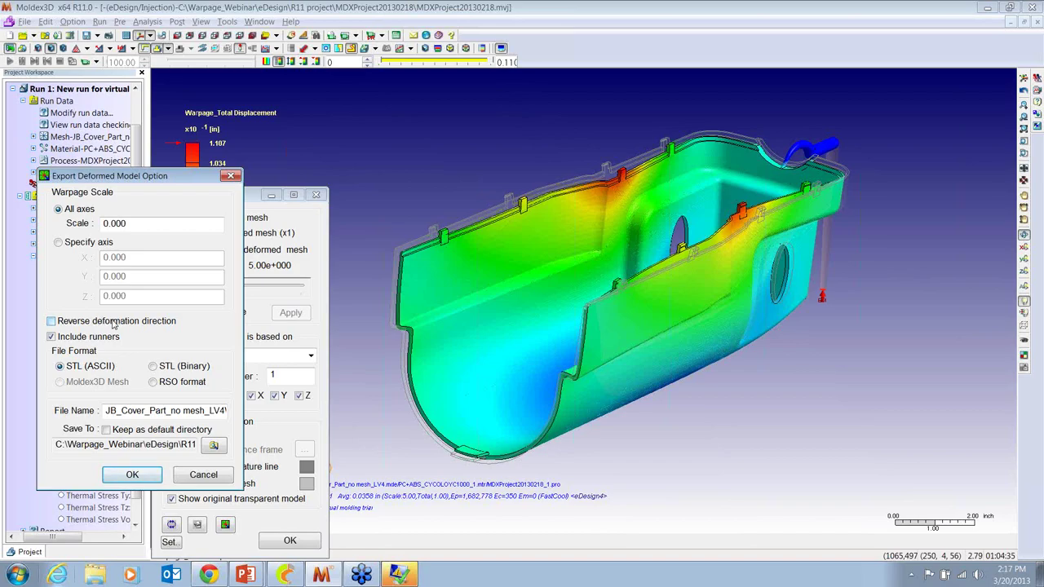
click(203, 475)
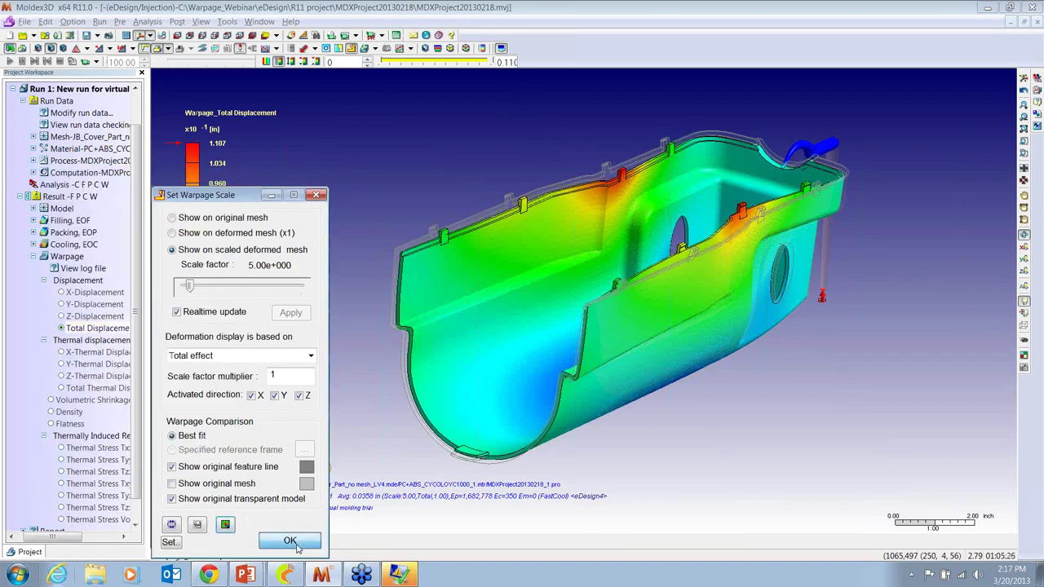
Close the warpage scale settings and exit Moldex3D, confirming the exit prompt
click(295, 546)
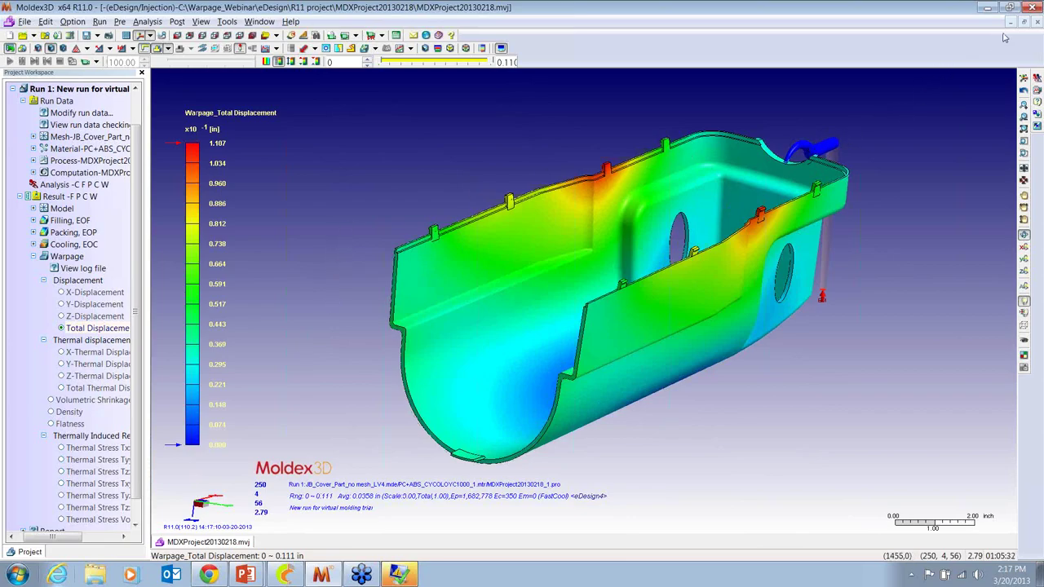
click(1037, 7)
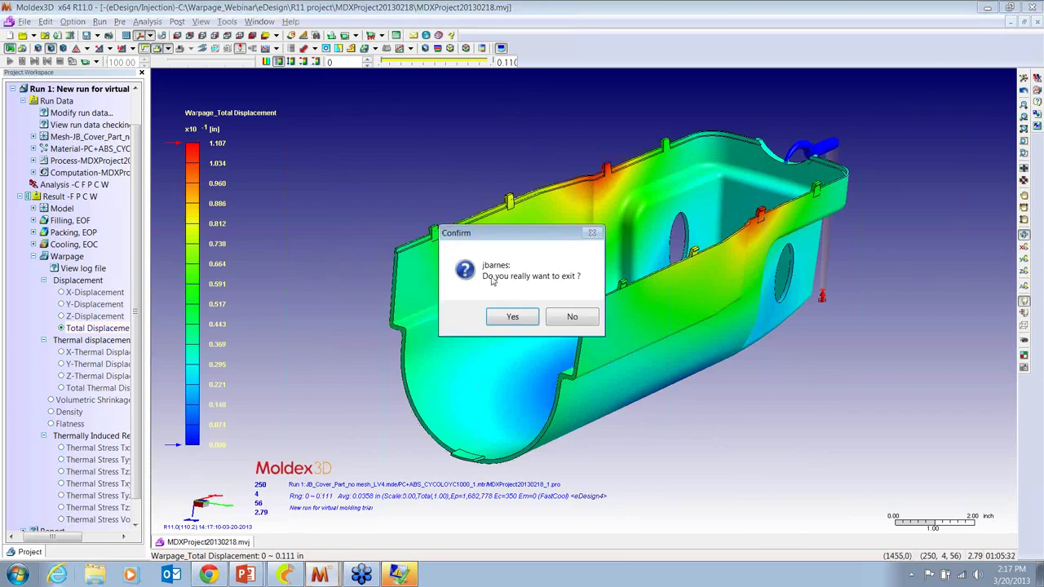
click(525, 319)
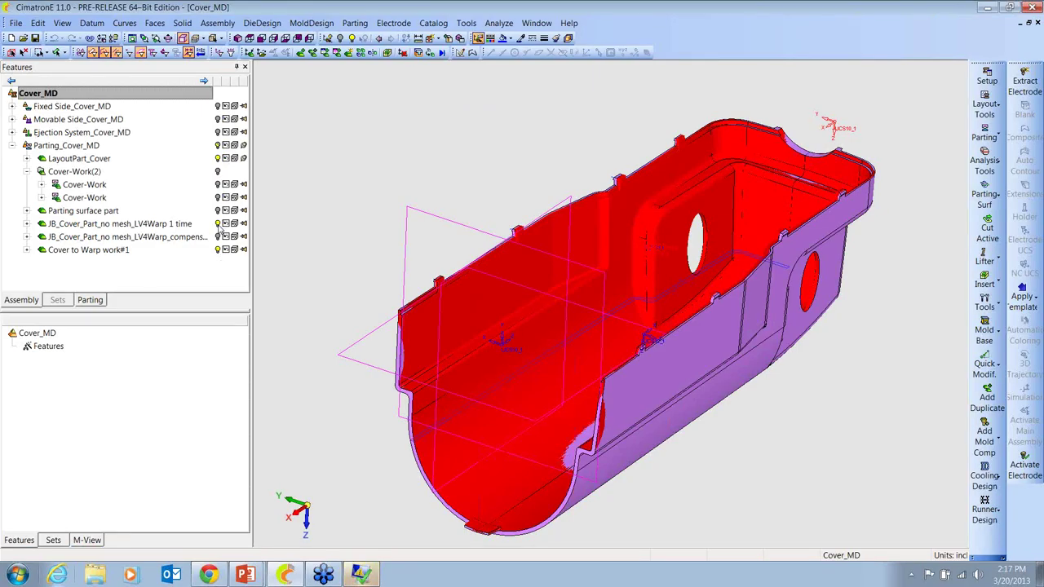
click(217, 224)
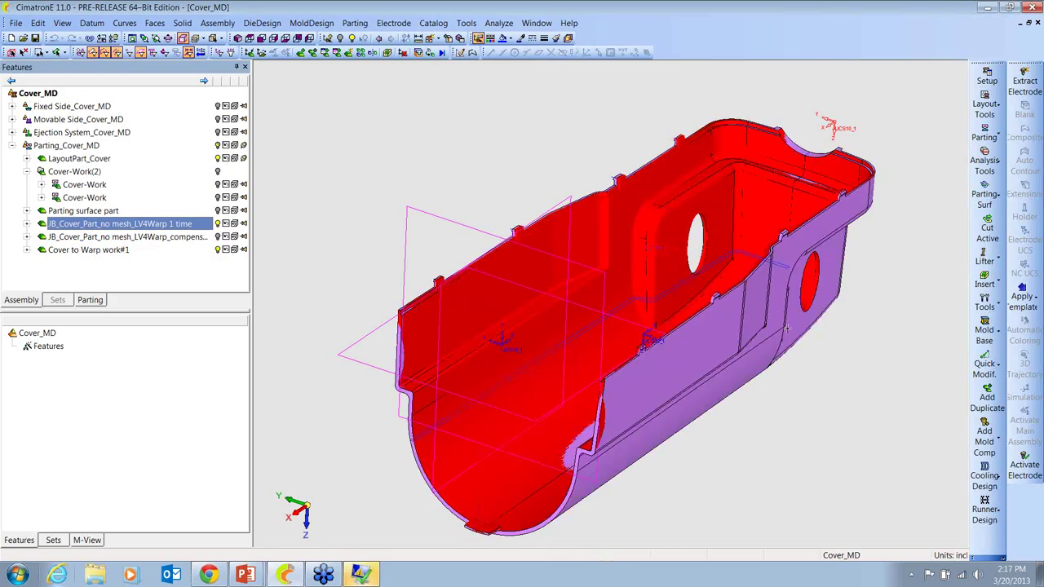
middle_drag(868, 467, 848, 408)
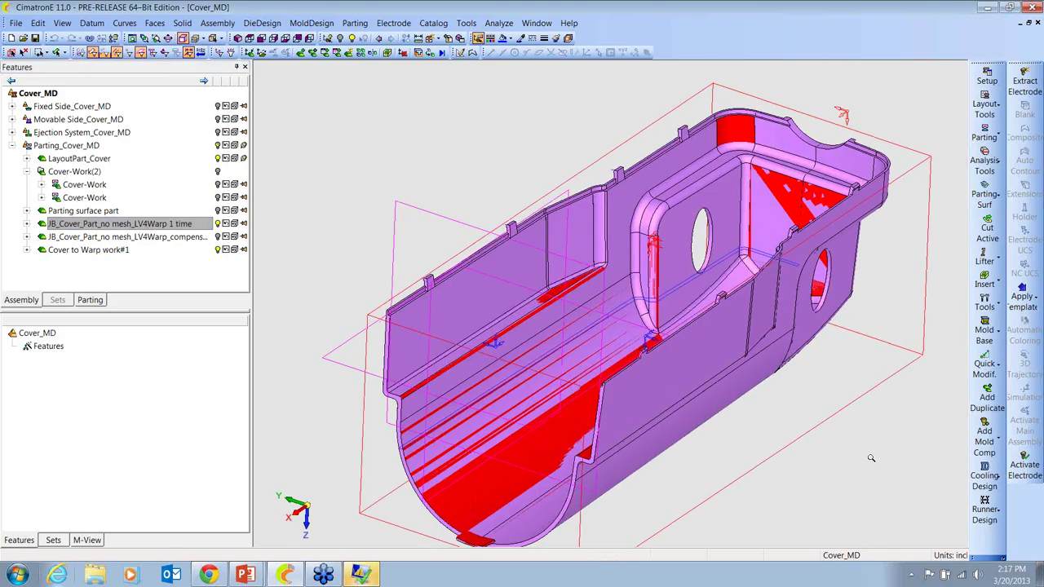
scroll(840, 361, up, 3)
scroll(841, 361, up, 2)
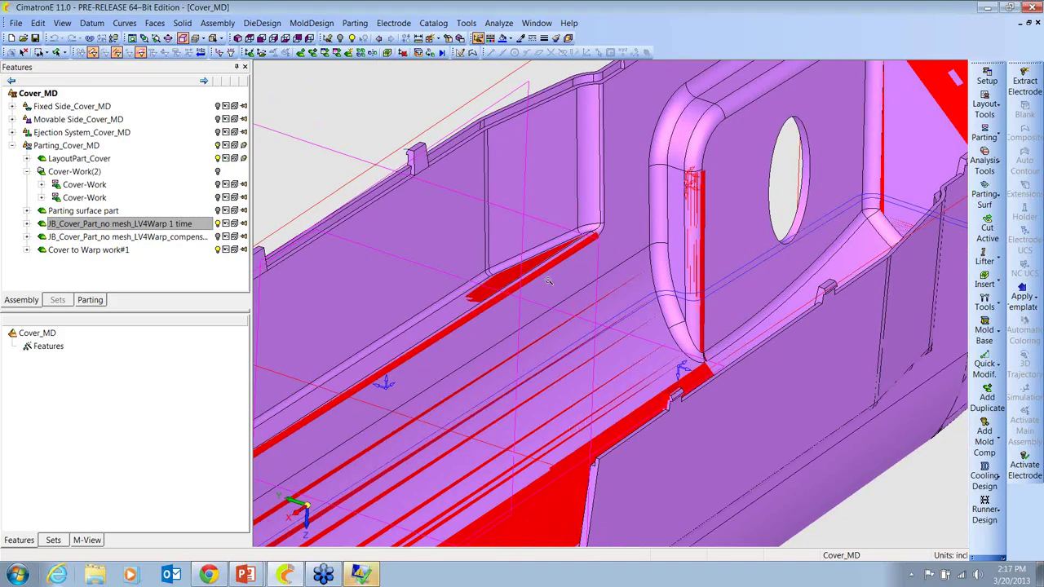
middle_drag(840, 361, 469, 361)
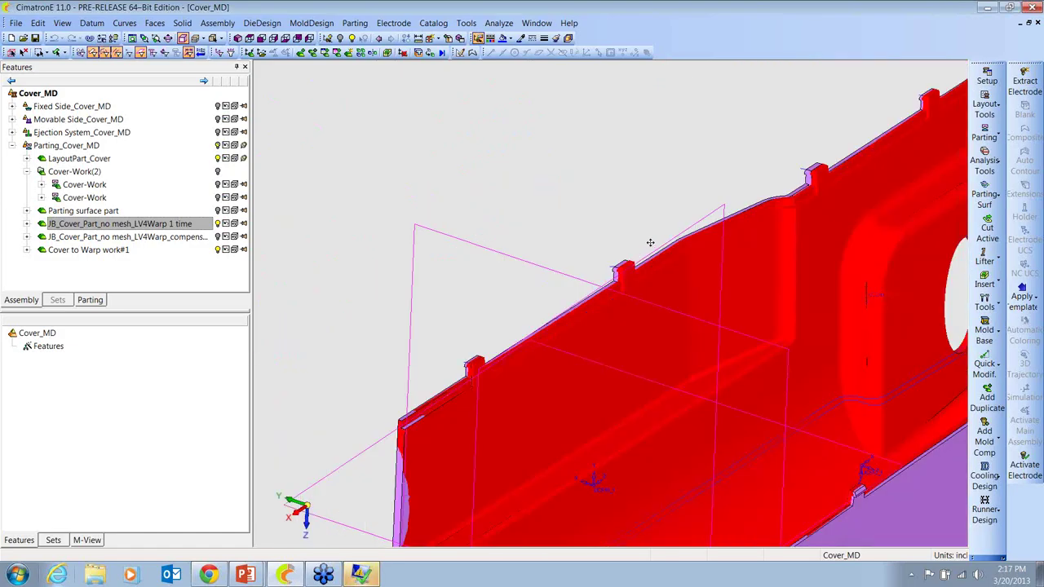
middle_drag(825, 144, 631, 227)
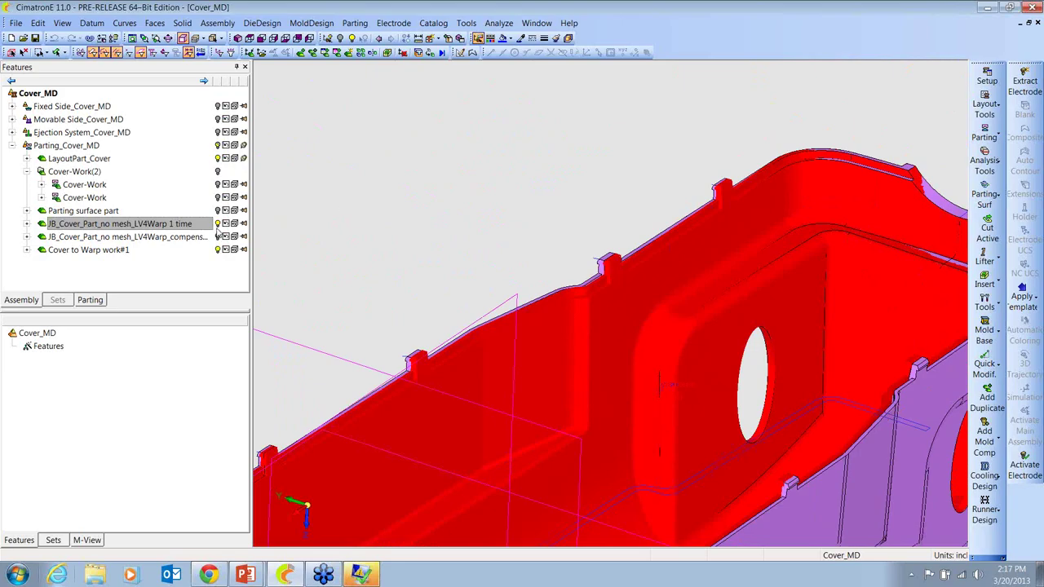
click(219, 225)
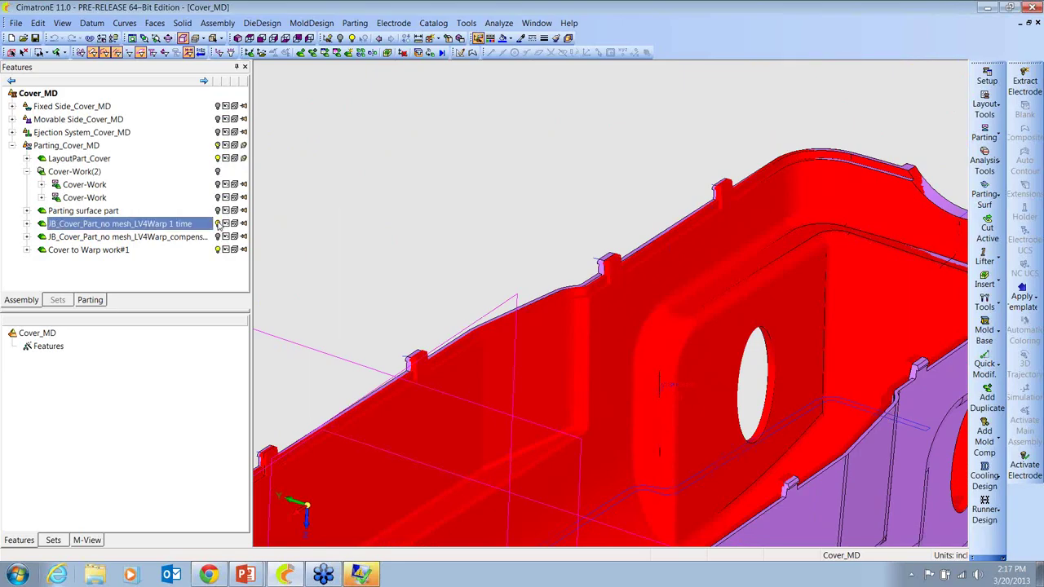
Select the compensated warp body and show it in green
click(220, 238)
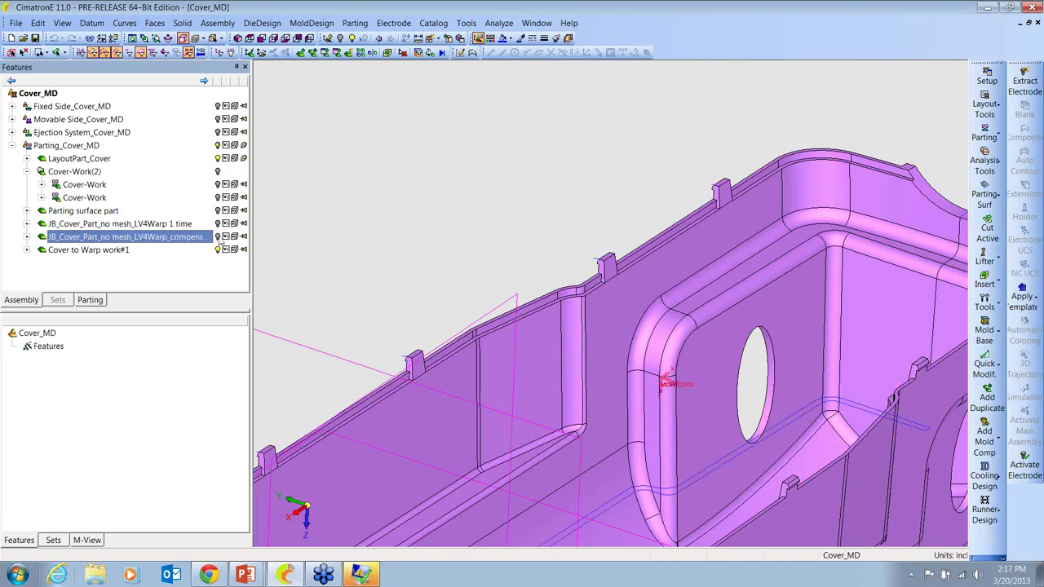
click(580, 249)
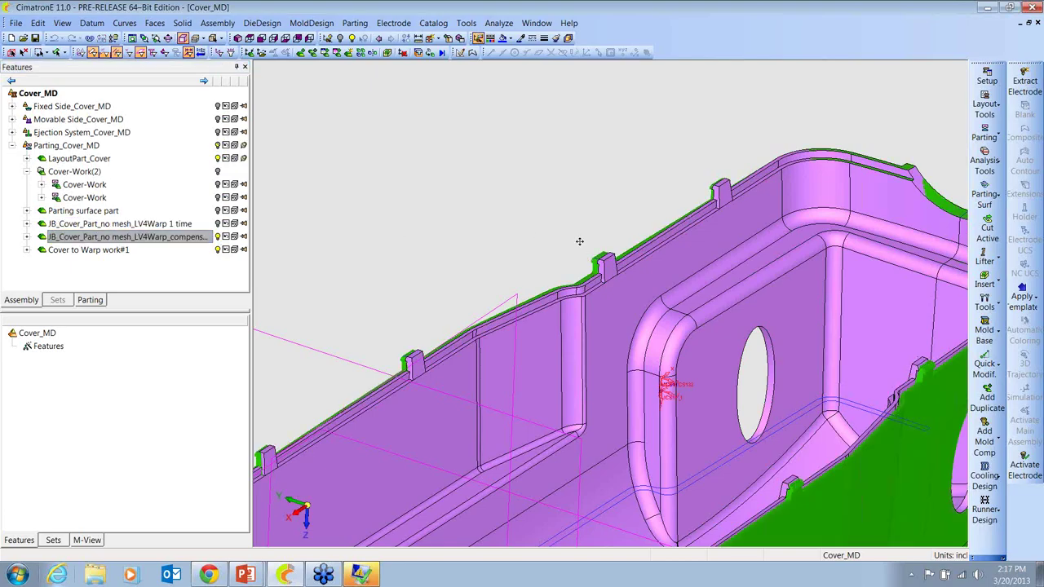
middle_drag(579, 242, 706, 155)
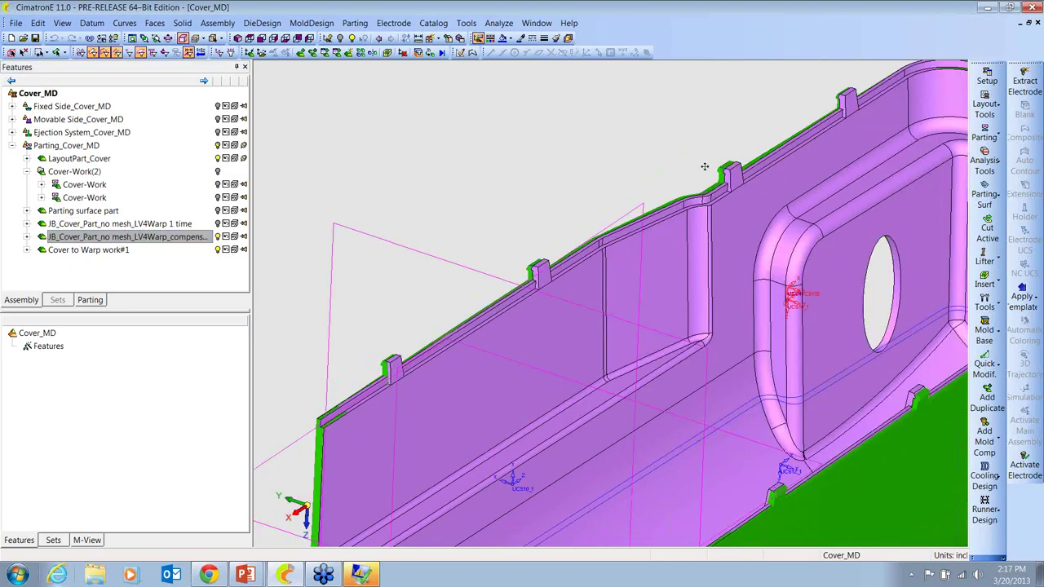
scroll(716, 220, down, 3)
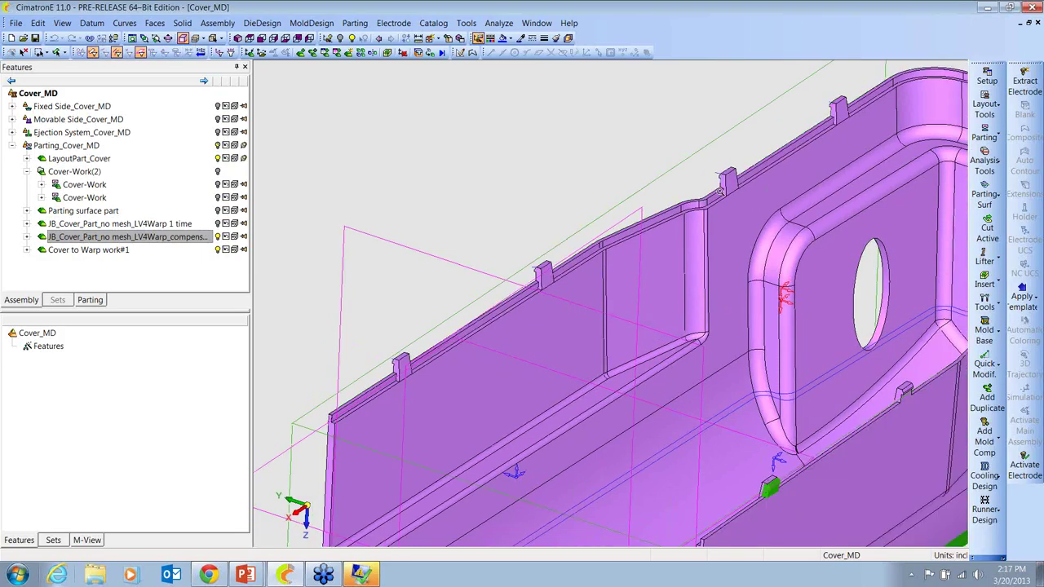
middle_drag(701, 245, 717, 220)
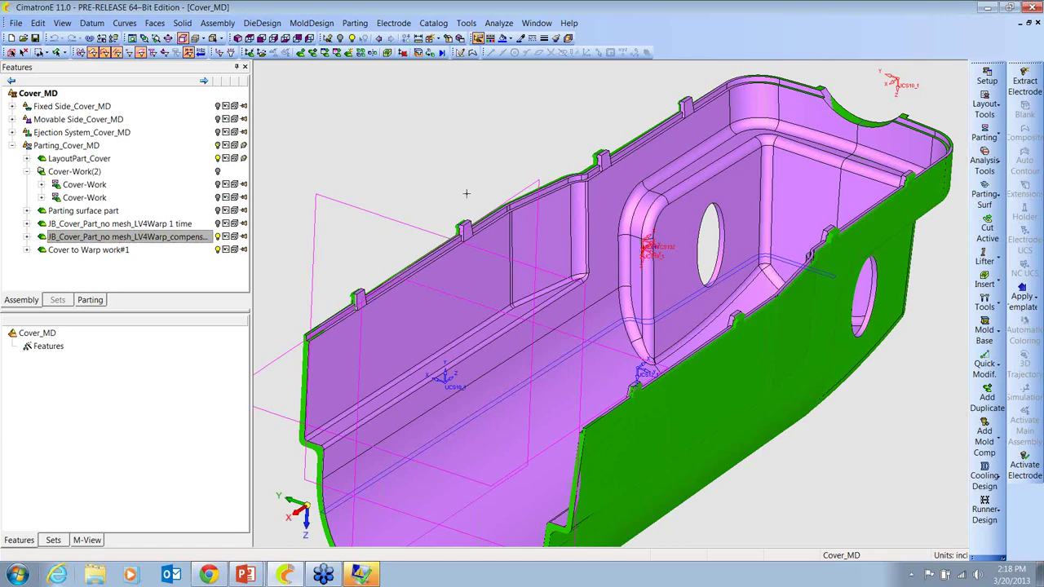
Inspect the cover's wall tab and activate Cover to Warp work#1 with its history
ctrl+middle_drag(474, 194, 453, 192)
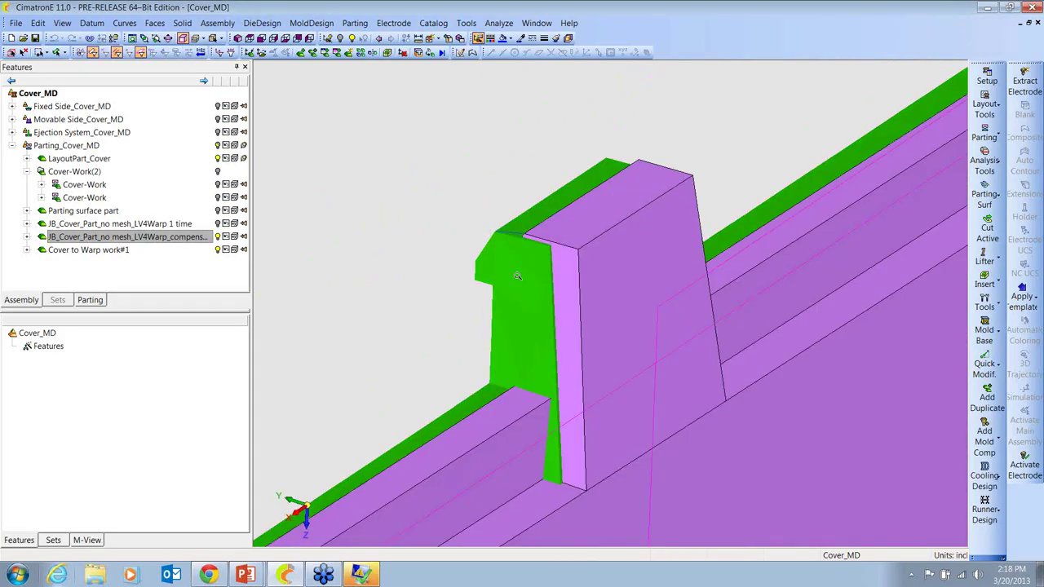
ctrl+middle_drag(517, 276, 649, 359)
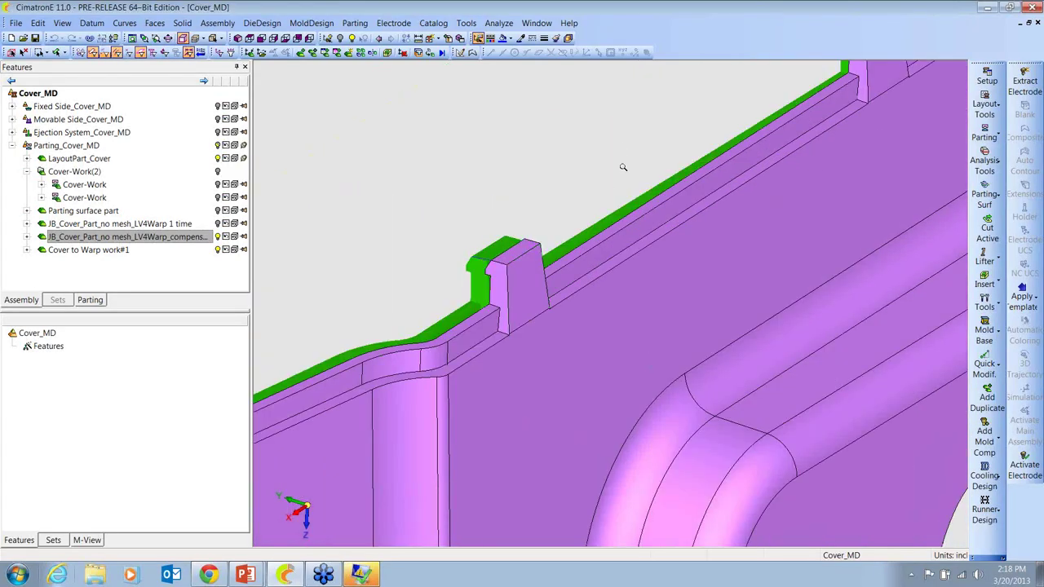
scroll(623, 168, down, 8)
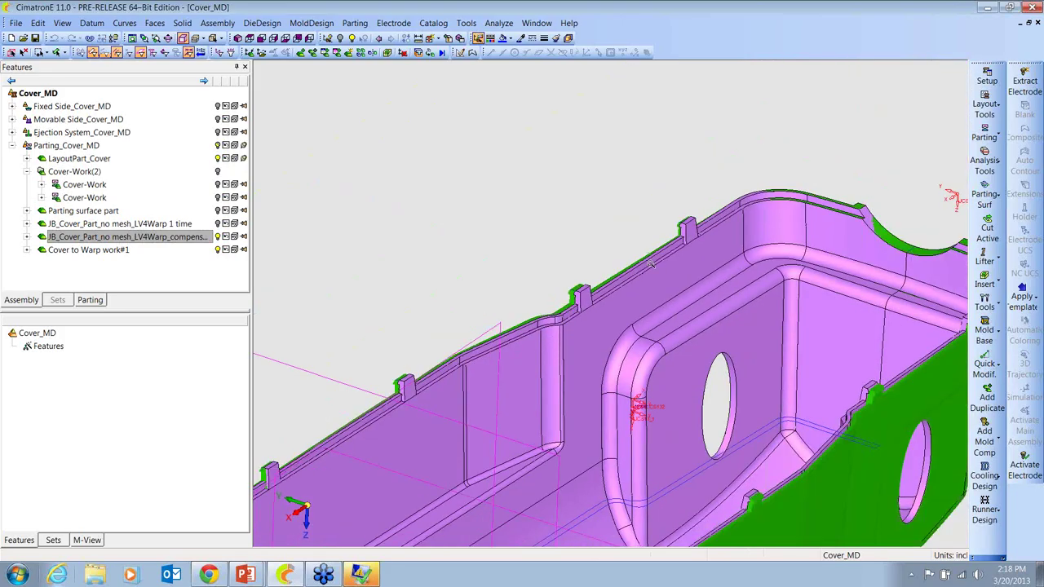
double_click(90, 249)
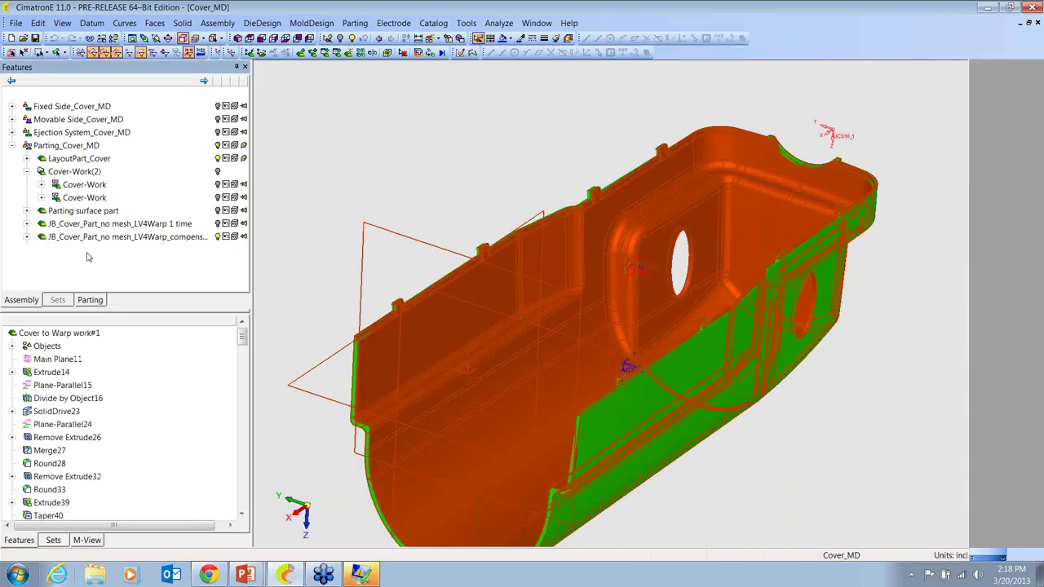
drag(243, 339, 234, 506)
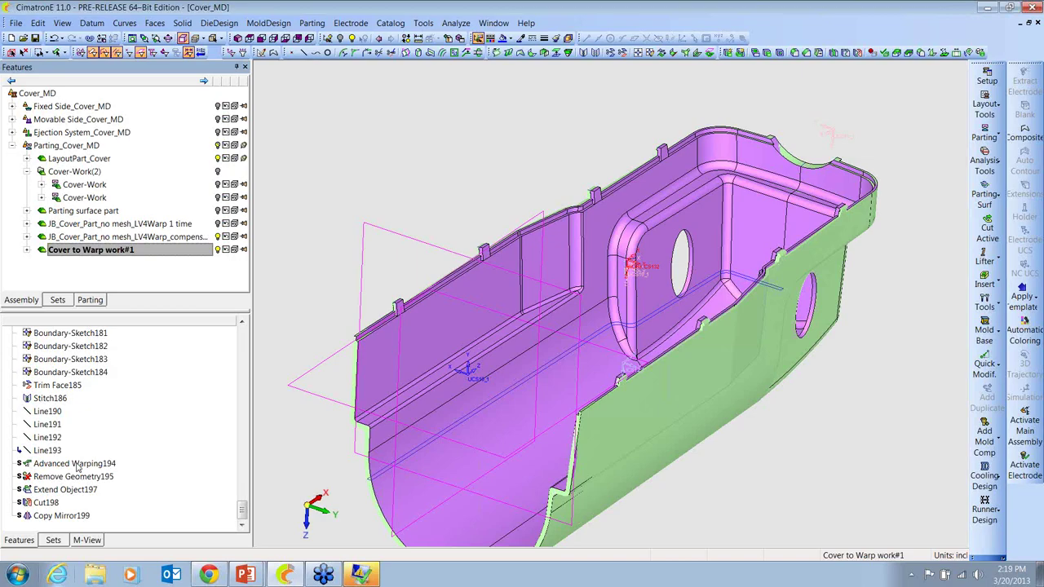
Edit Advanced Warping194 to show Source 1 and Targets 0–3 on the wall tabs
click(181, 23)
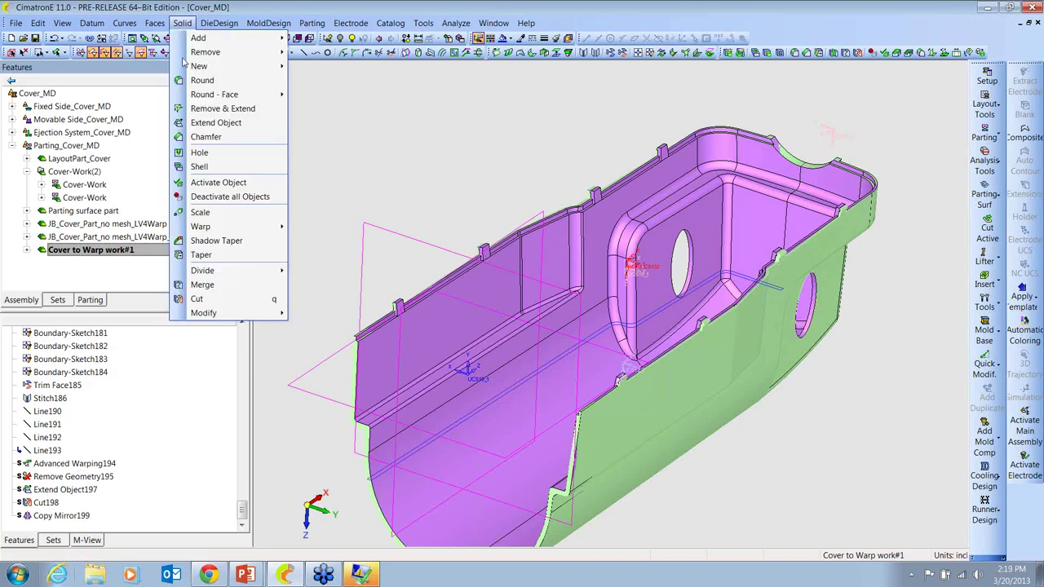
mouse_move(277, 229)
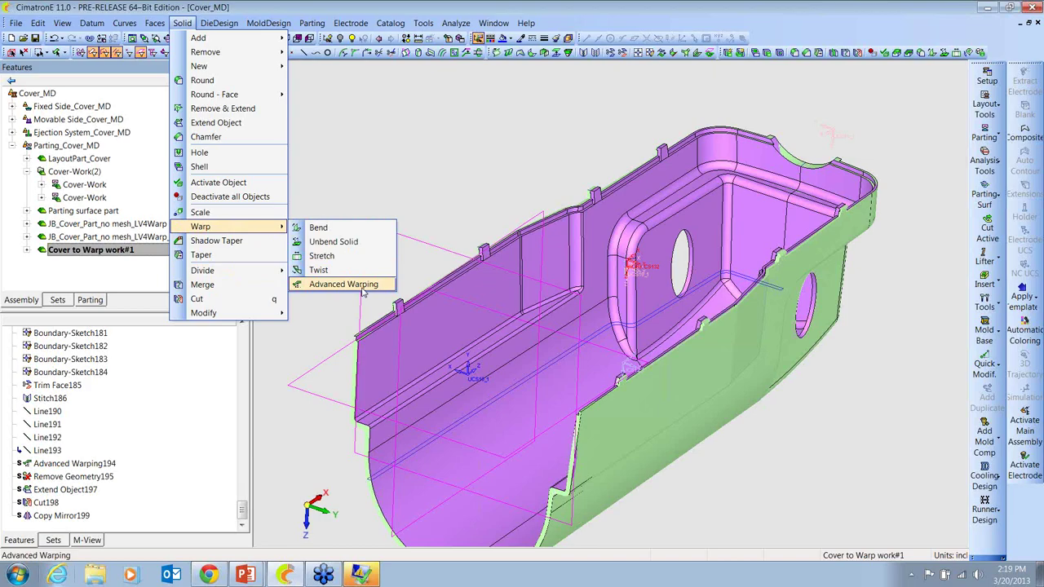
click(65, 465)
right_click(66, 465)
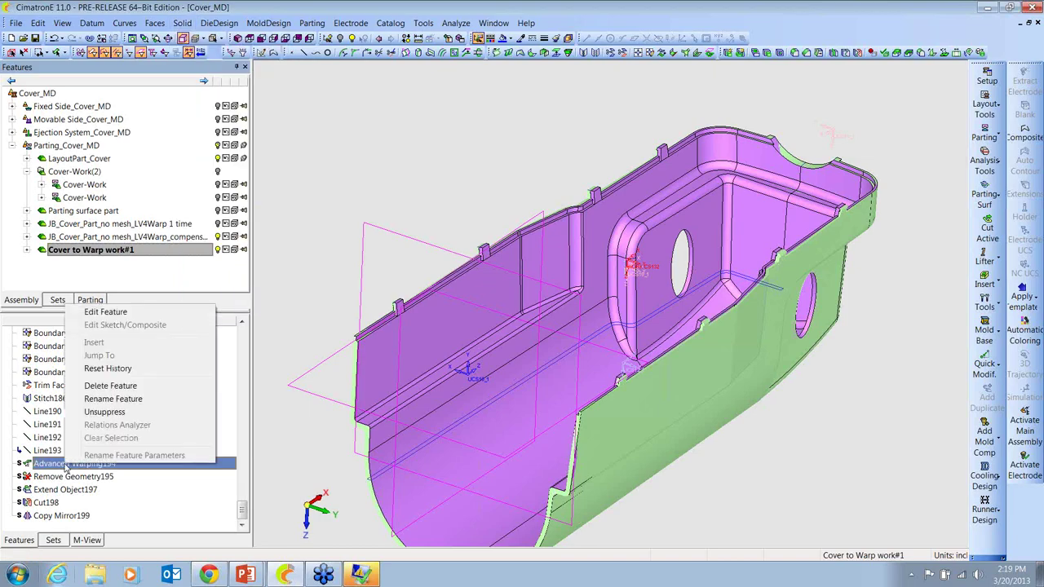
click(98, 313)
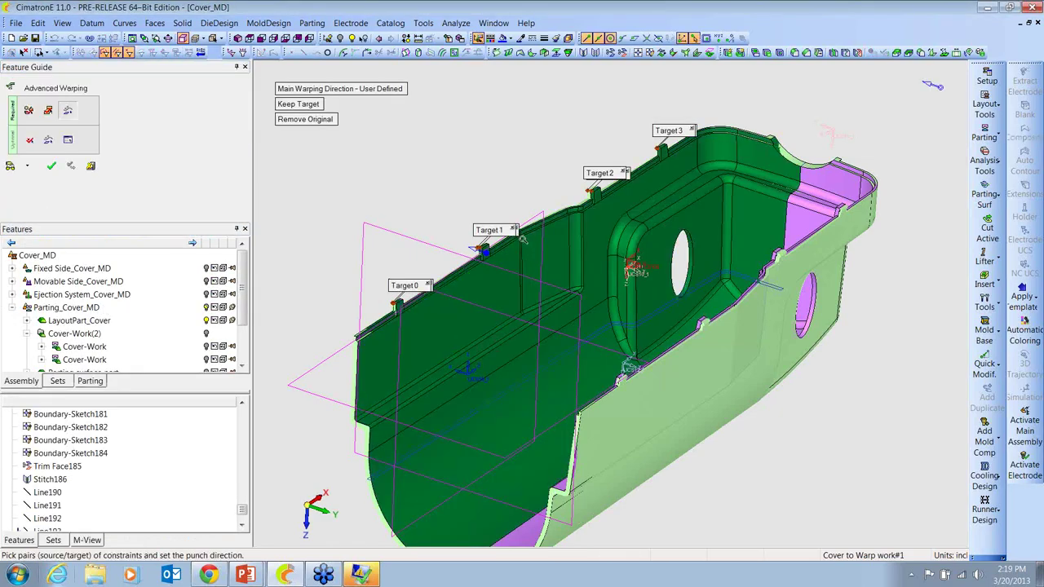
scroll(523, 238, up, 5)
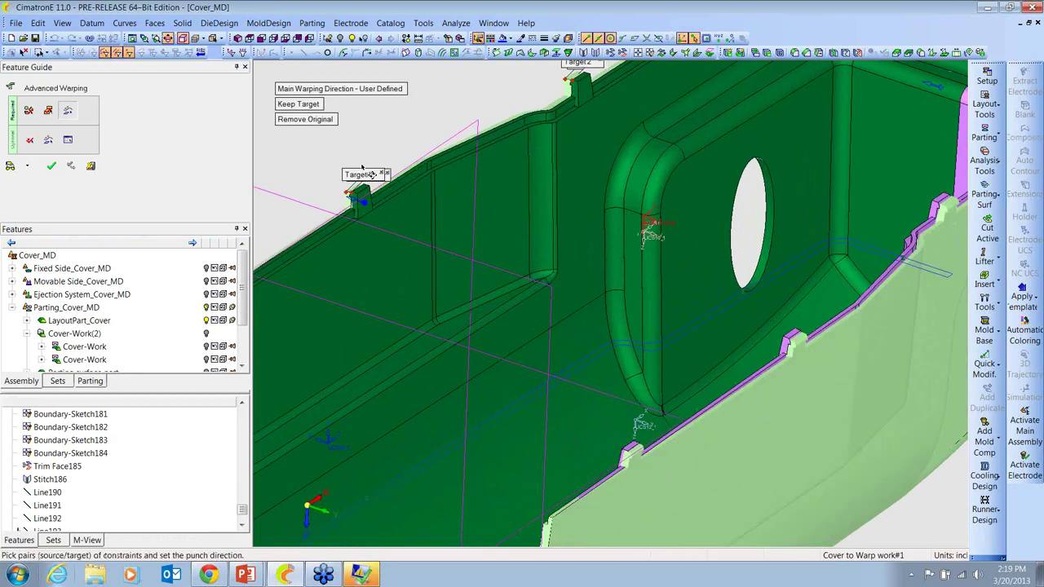
middle_drag(359, 150, 358, 150)
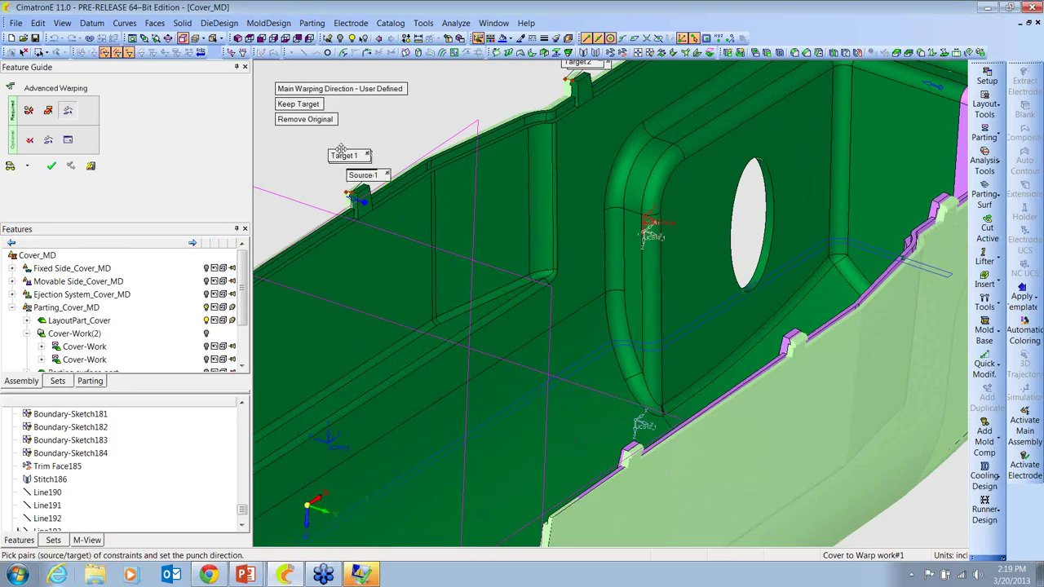
drag(341, 150, 336, 144)
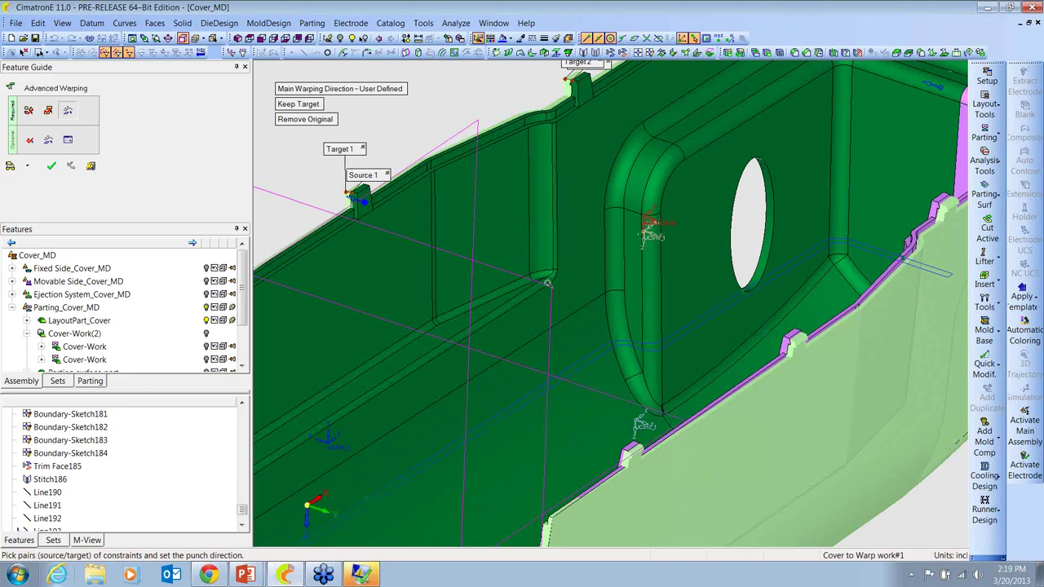
scroll(548, 282, down, 5)
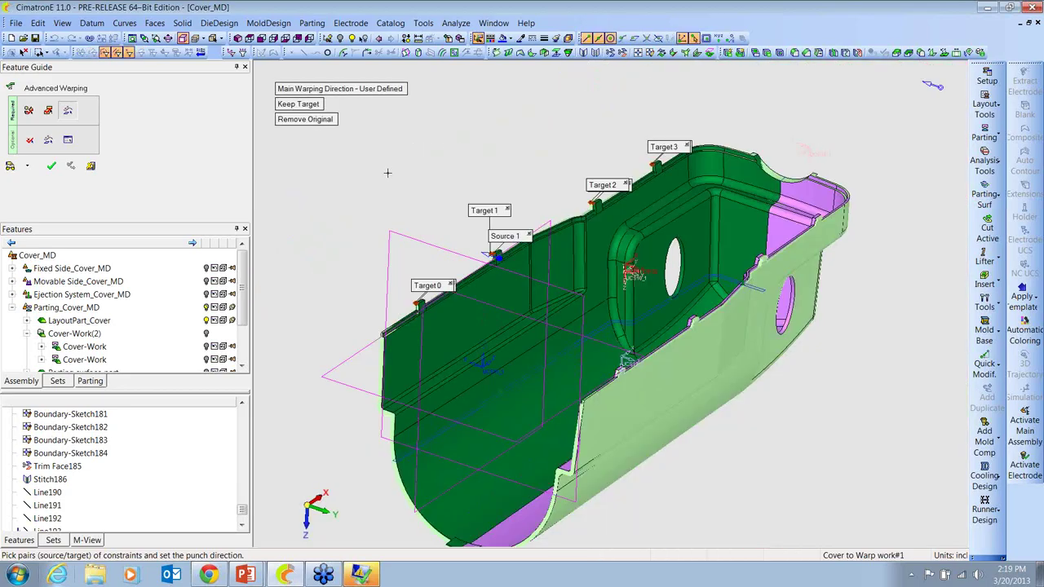
Switch to offset constraints (three 0.000000 offsets) and confirm the warping feature
click(31, 142)
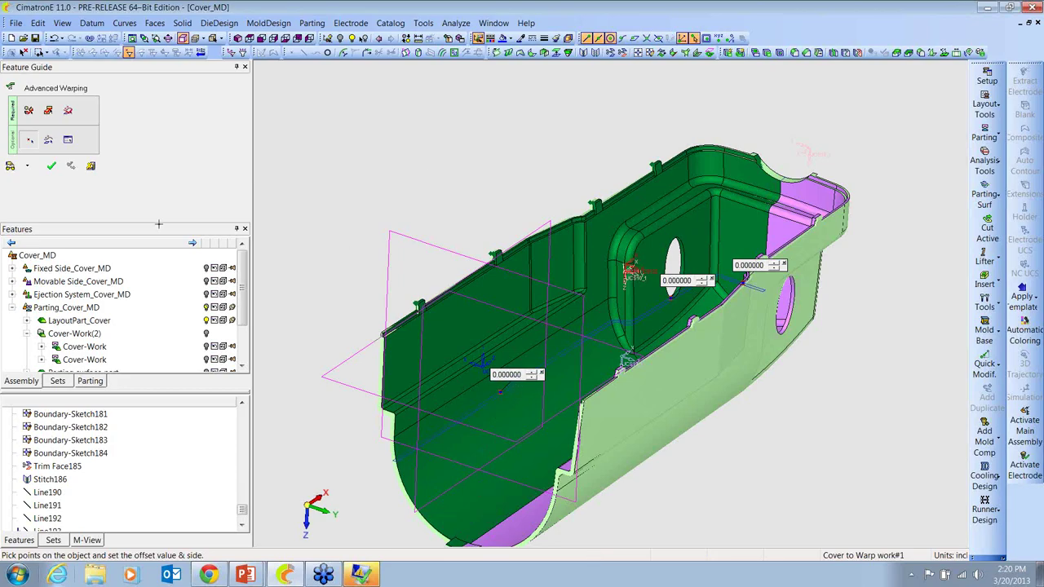
click(52, 167)
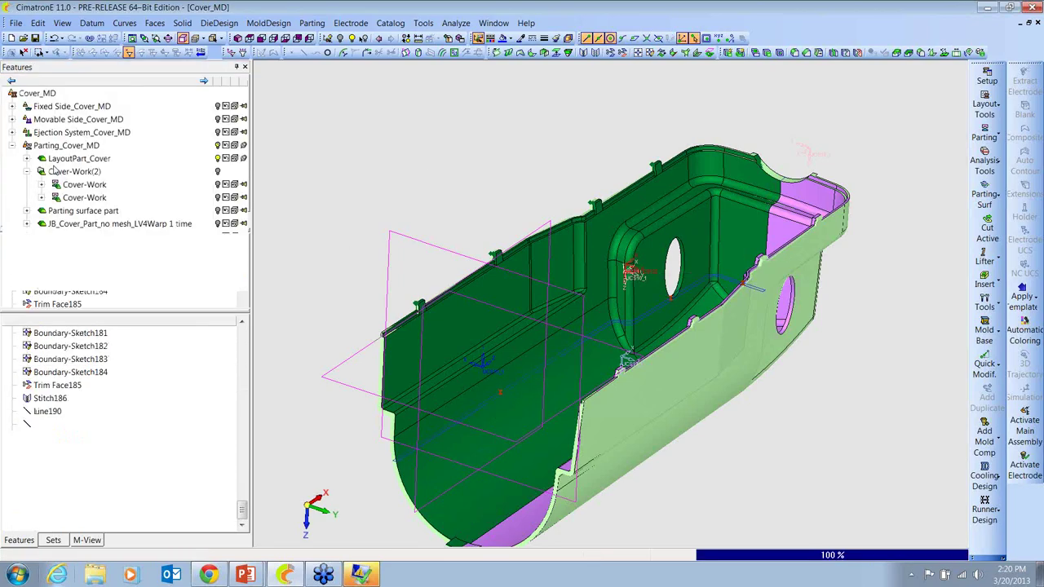
Run an action on Advanced Warping194 and inspect the overlapping warped and original cover surfaces
right_click(62, 465)
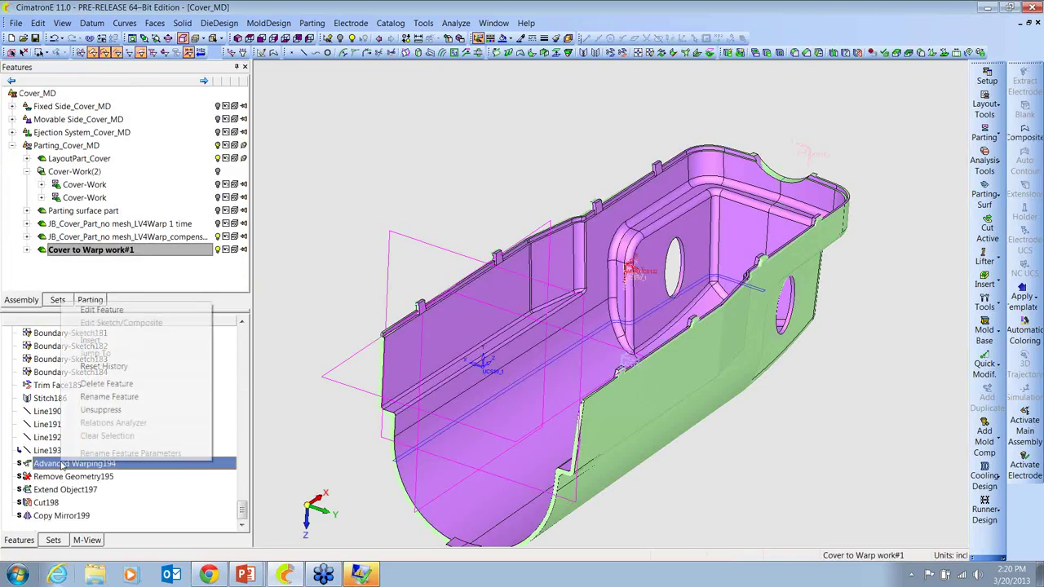
click(90, 404)
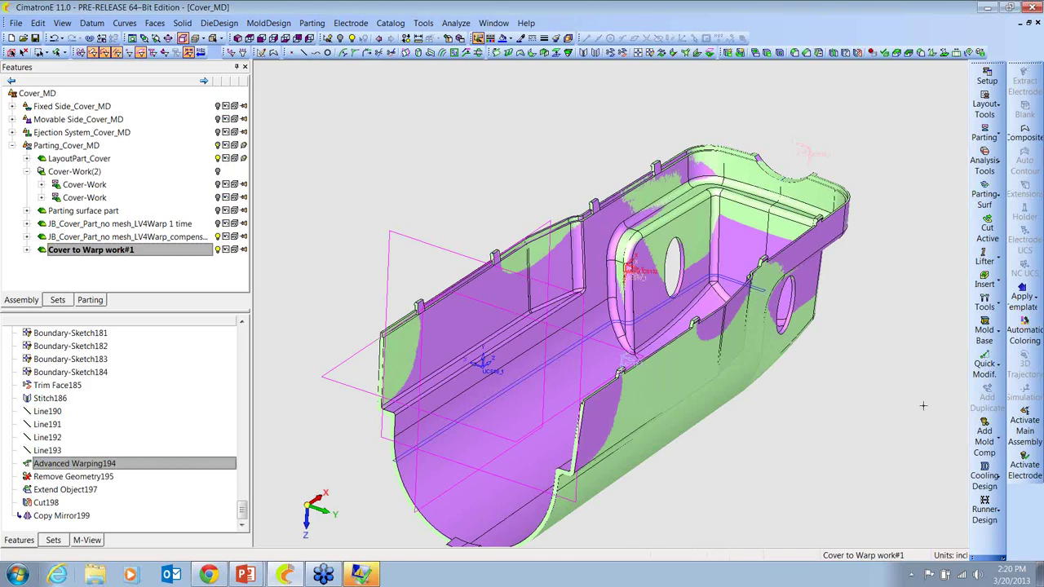
scroll(864, 479, up, 5)
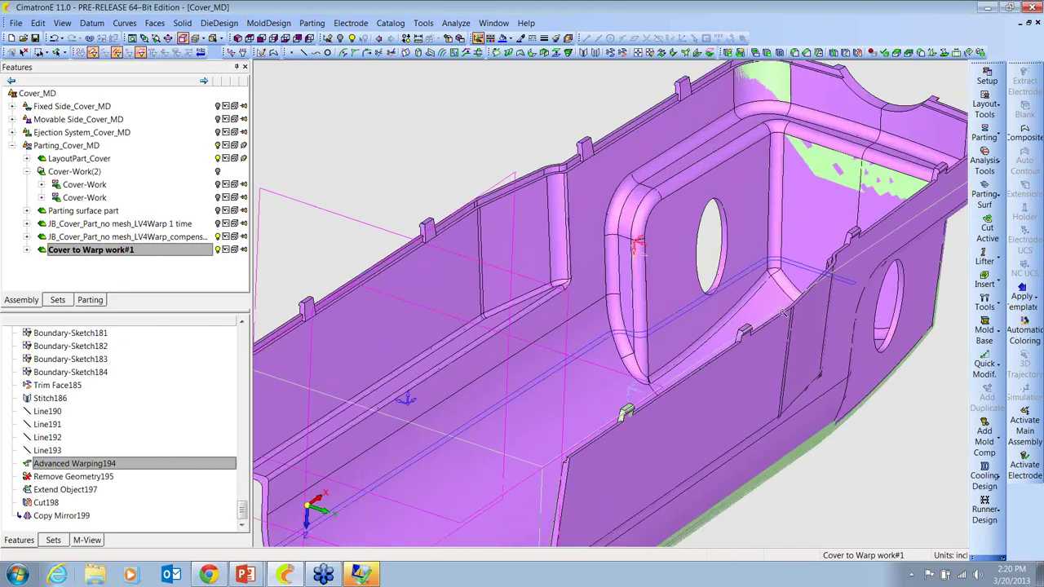
scroll(783, 313, up, 3)
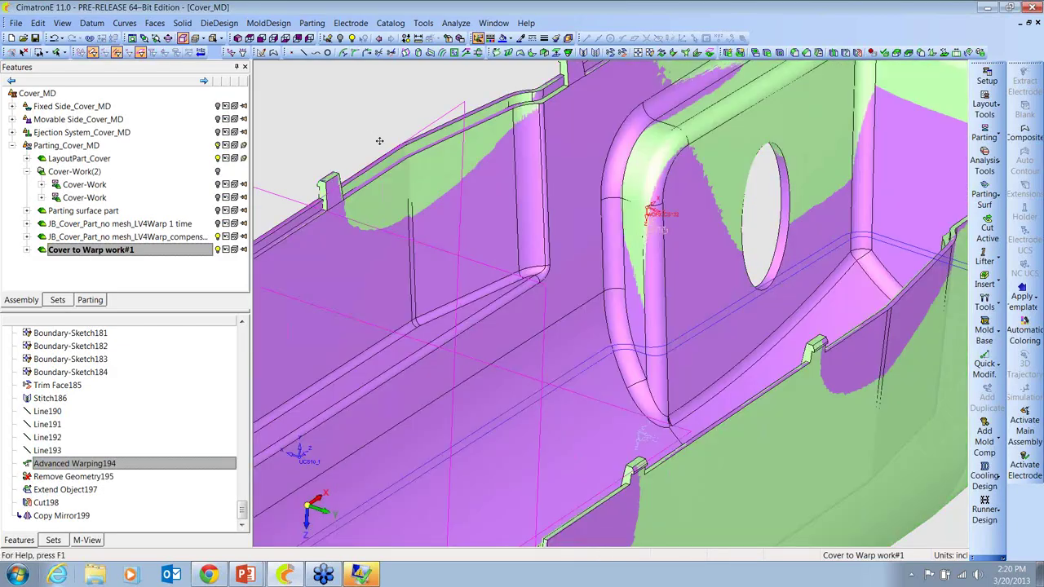
mouse_move(379, 141)
middle_down()
mouse_move(590, 179)
mouse_move(543, 230)
mouse_move(620, 187)
mouse_move(525, 182)
mouse_move(515, 140)
mouse_move(527, 149)
mouse_move(589, 133)
mouse_move(737, 158)
mouse_move(566, 177)
mouse_move(643, 152)
middle_up()
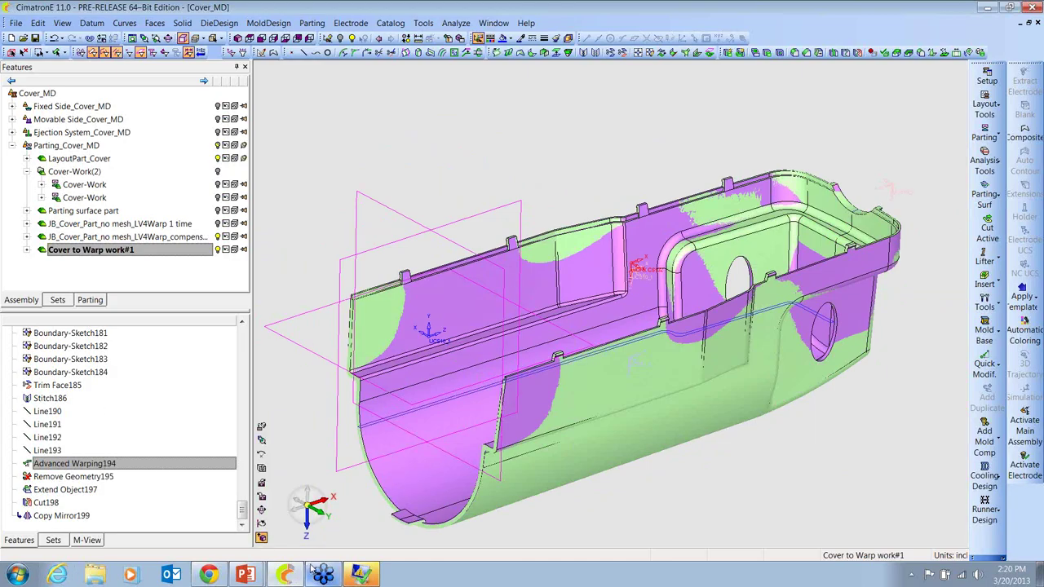
Advance the PowerPoint webinar deck to slide 11, Strong CAD, then return to CimatronE
key(alt+Tab)
key(alt+Tab)
key(alt+Tab)
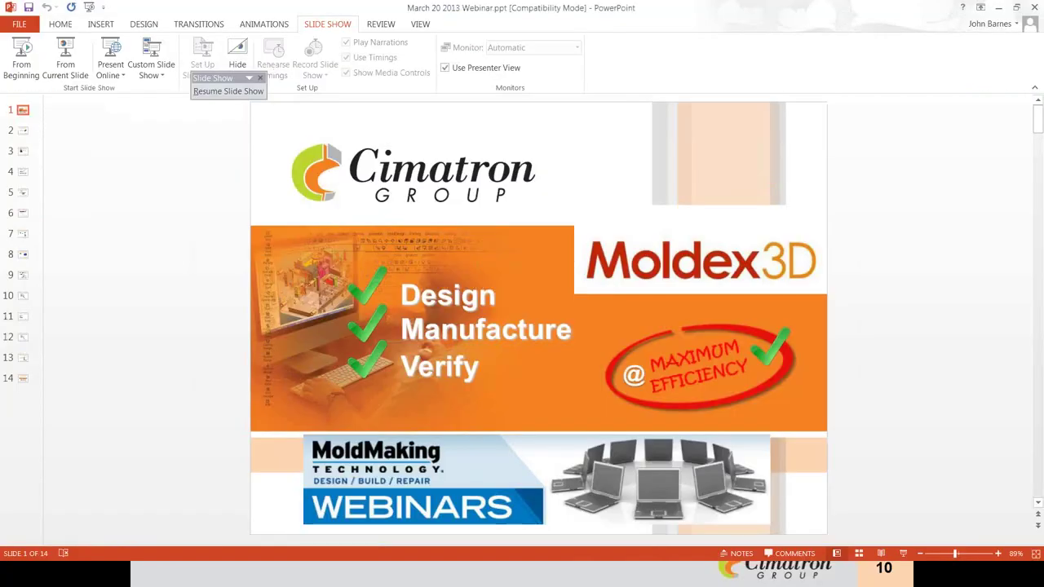
key(Page_Down)
key(Page_Down)
key(Page_Down)
key(Page_Down)
key(Page_Down)
key(Page_Down)
key(Page_Down)
key(Page_Down)
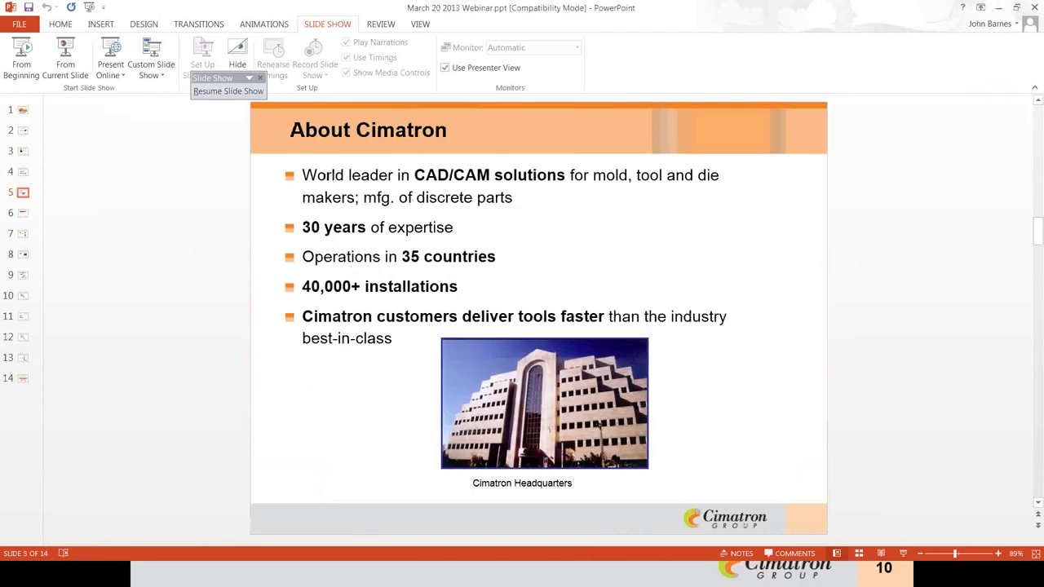
key(Page_Down)
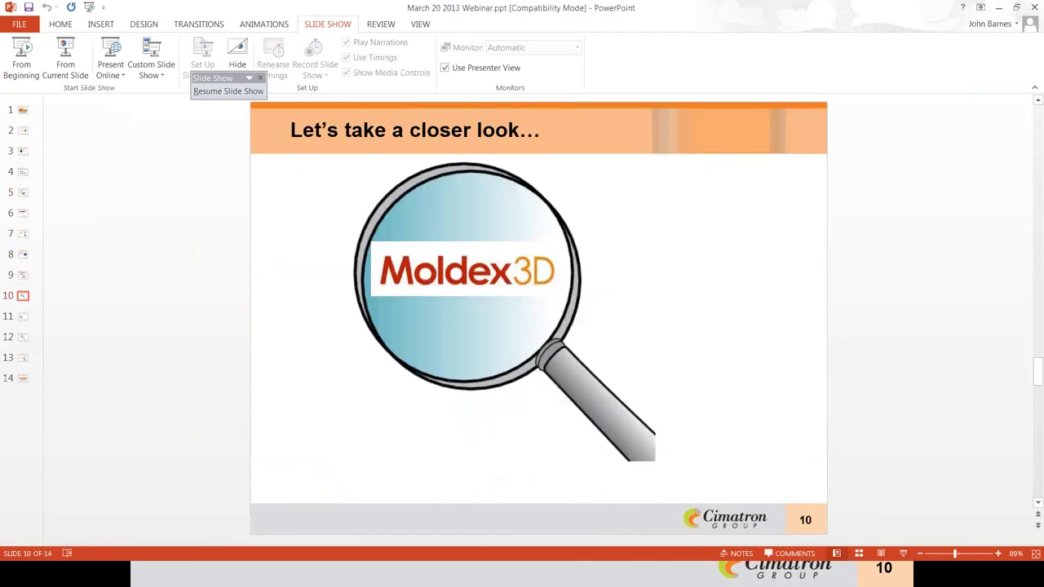
key(Page_Down)
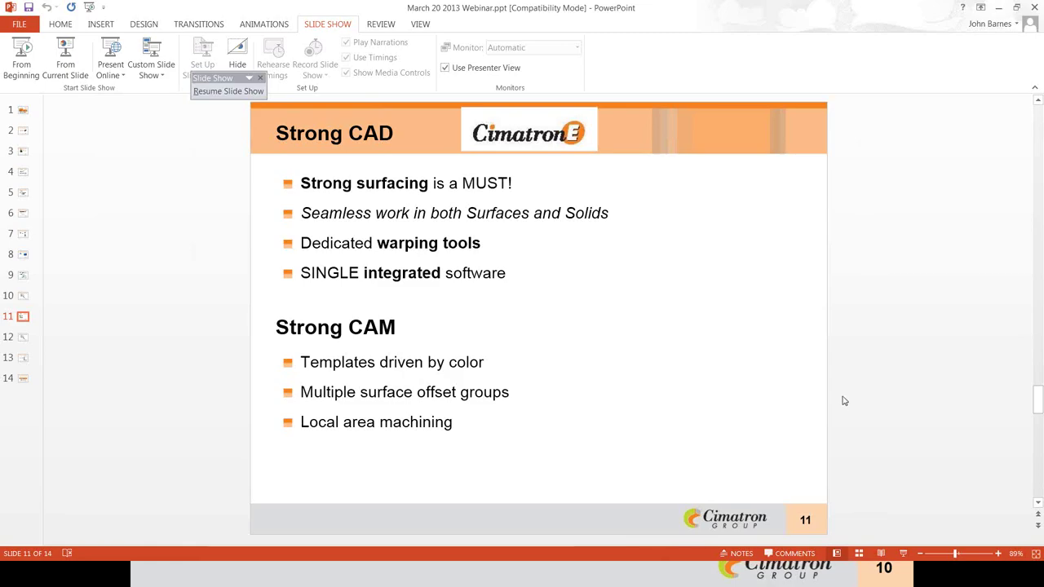
key(alt+Tab)
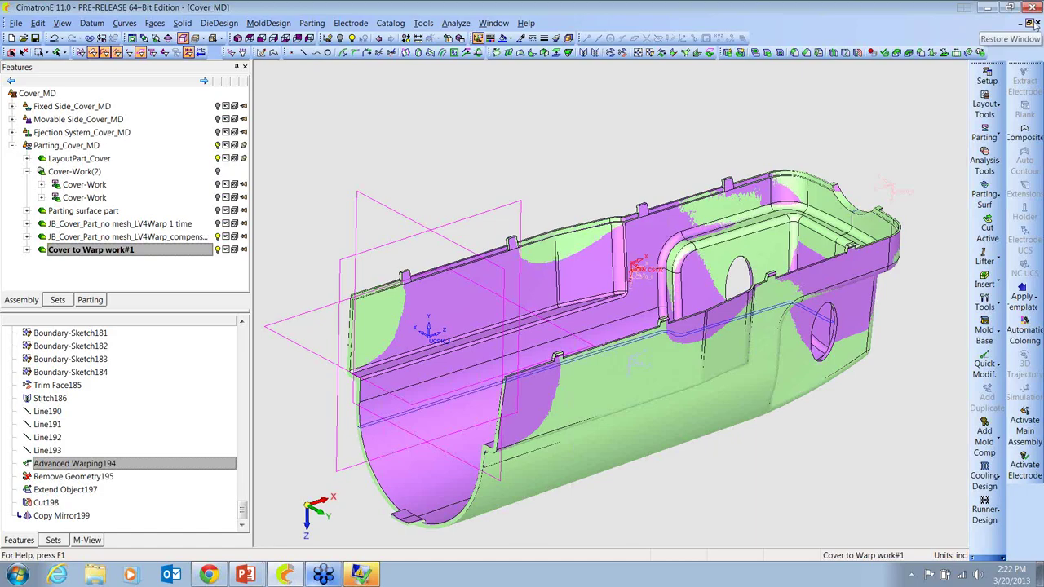
Discard Cover_MD's changes and open Engine Cover2.elt from the AdvWarp_Samples folder
click(1030, 22)
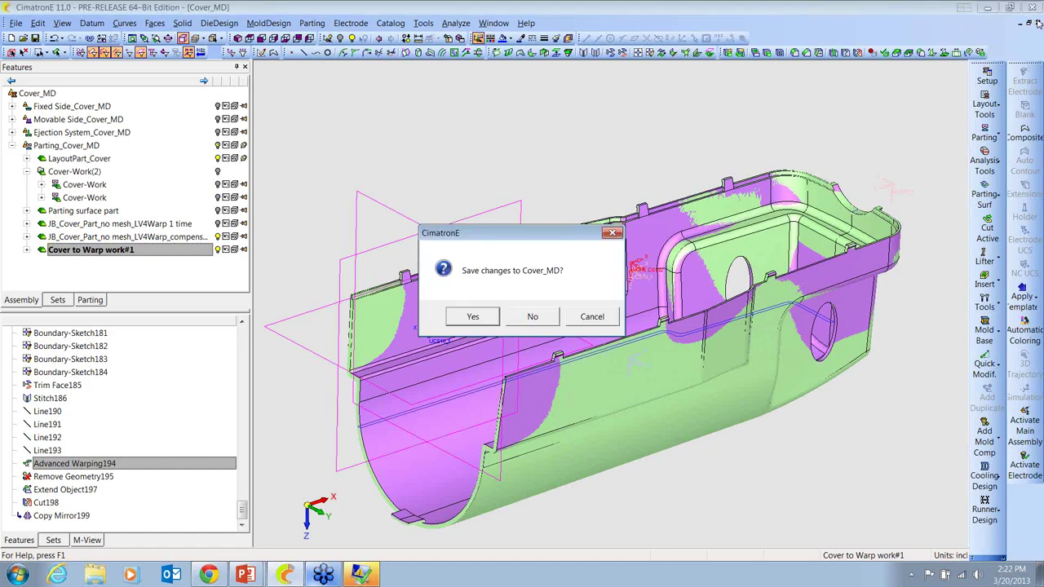
click(535, 319)
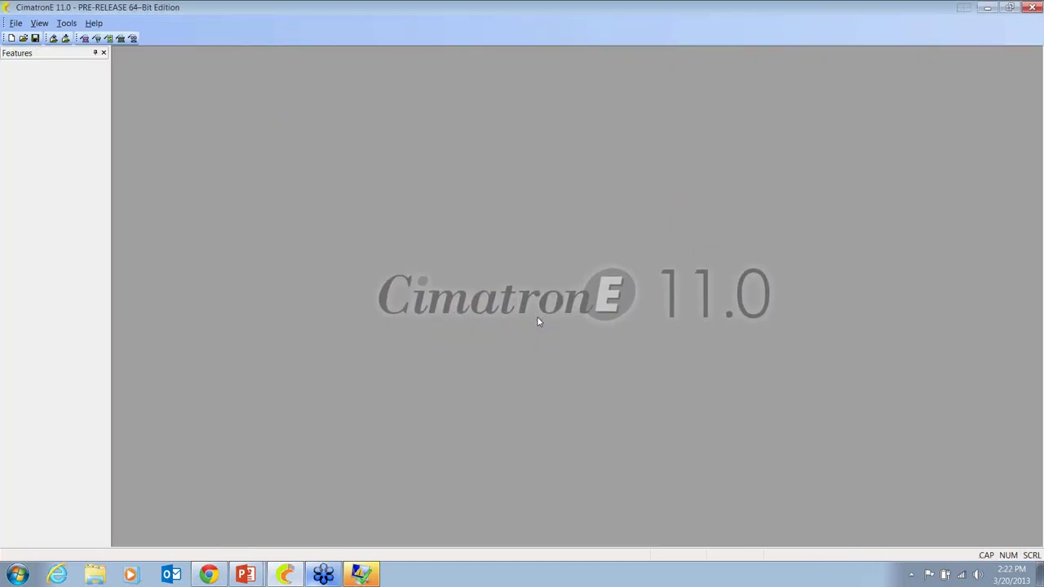
click(23, 38)
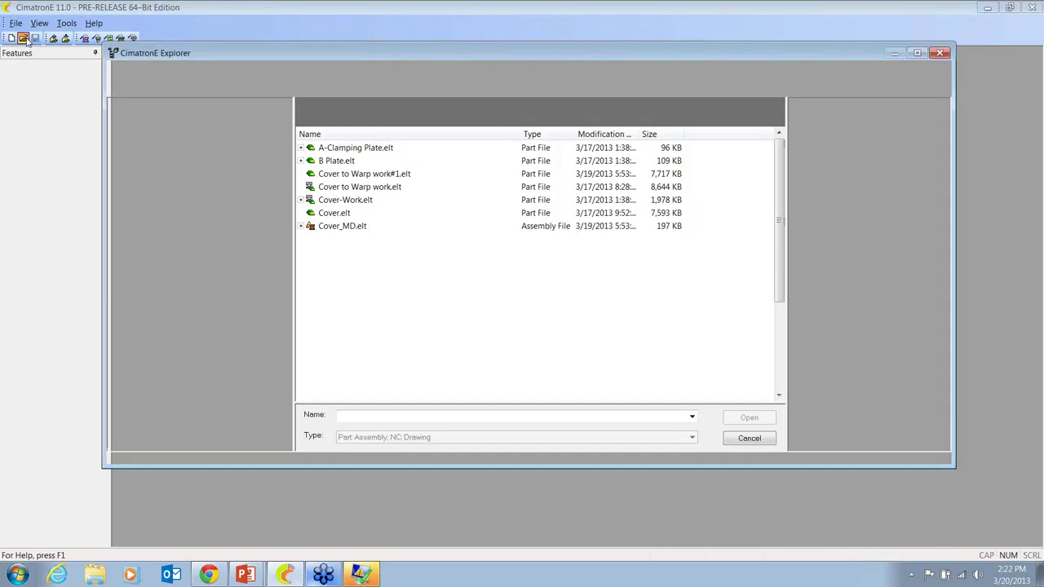
click(208, 351)
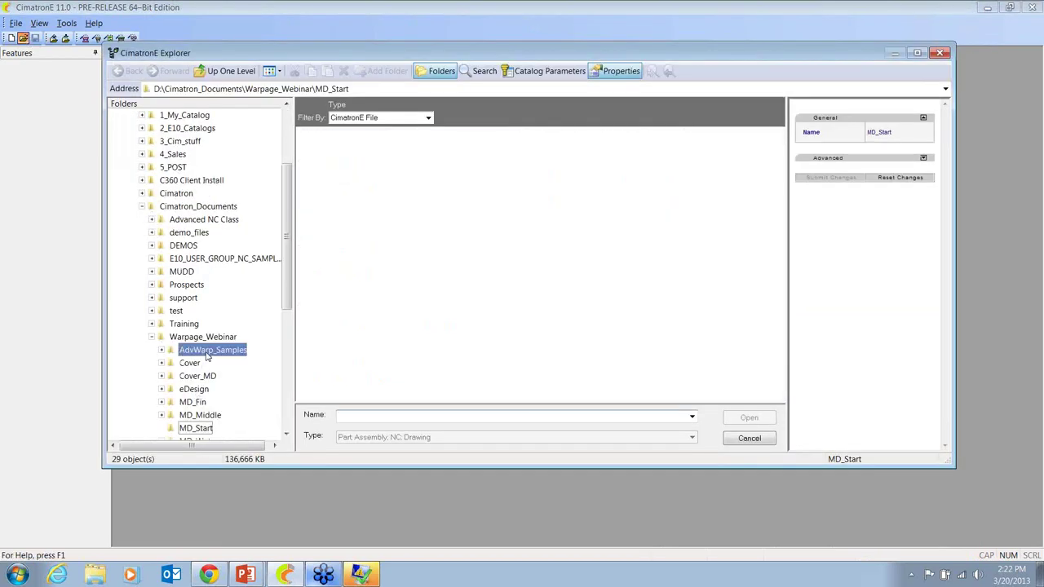
click(344, 150)
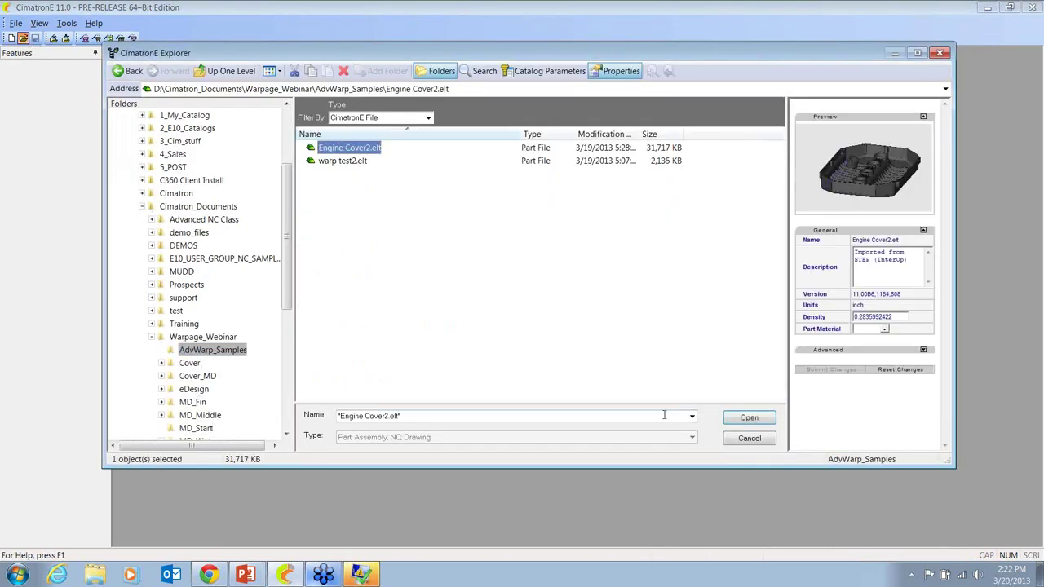
click(749, 418)
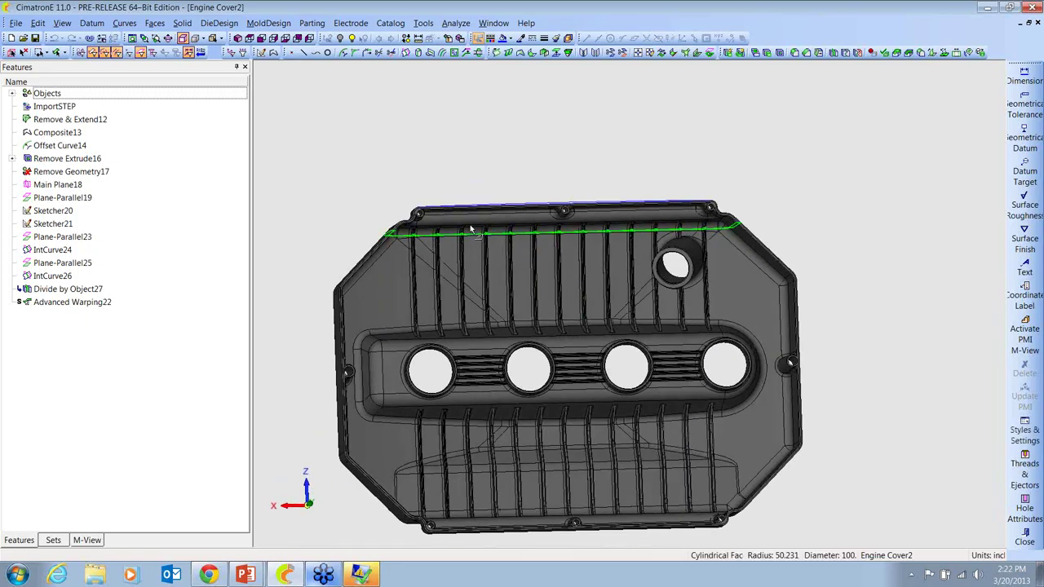
Select the horizontal edge near the cover's top and its top outer edge, checking from the side
click(471, 230)
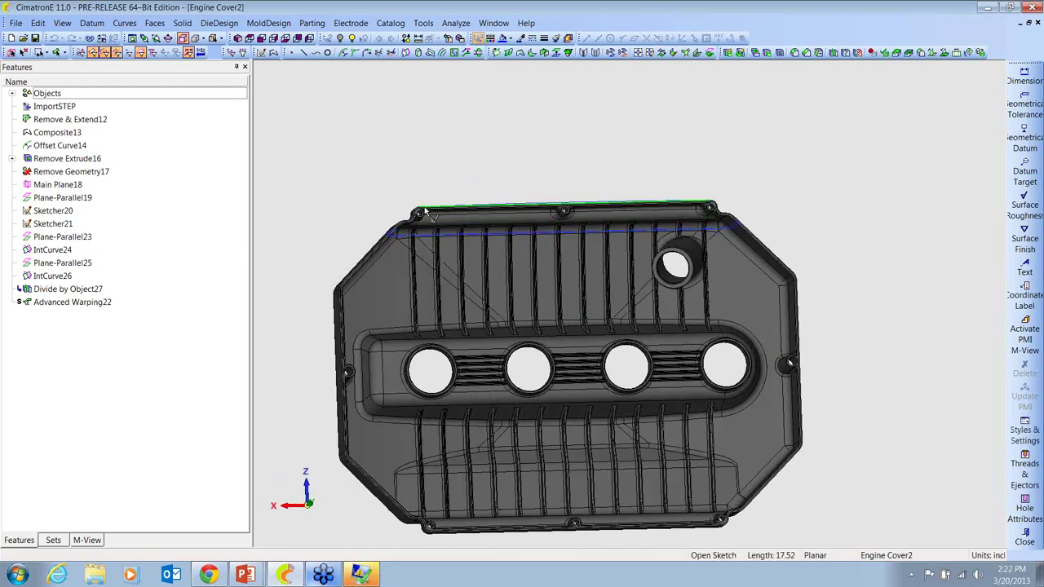
click(669, 209)
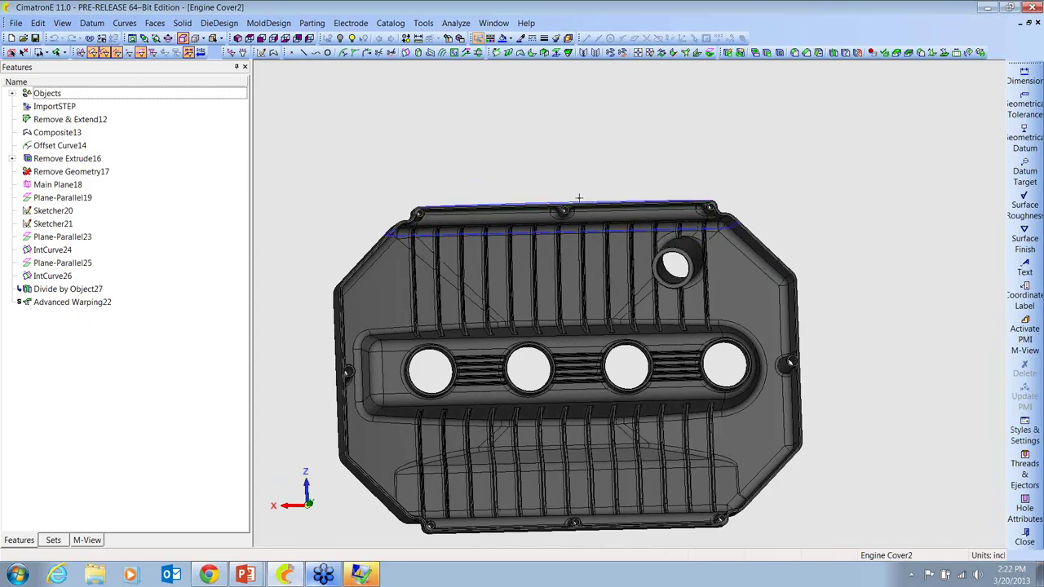
middle_drag(579, 197, 715, 199)
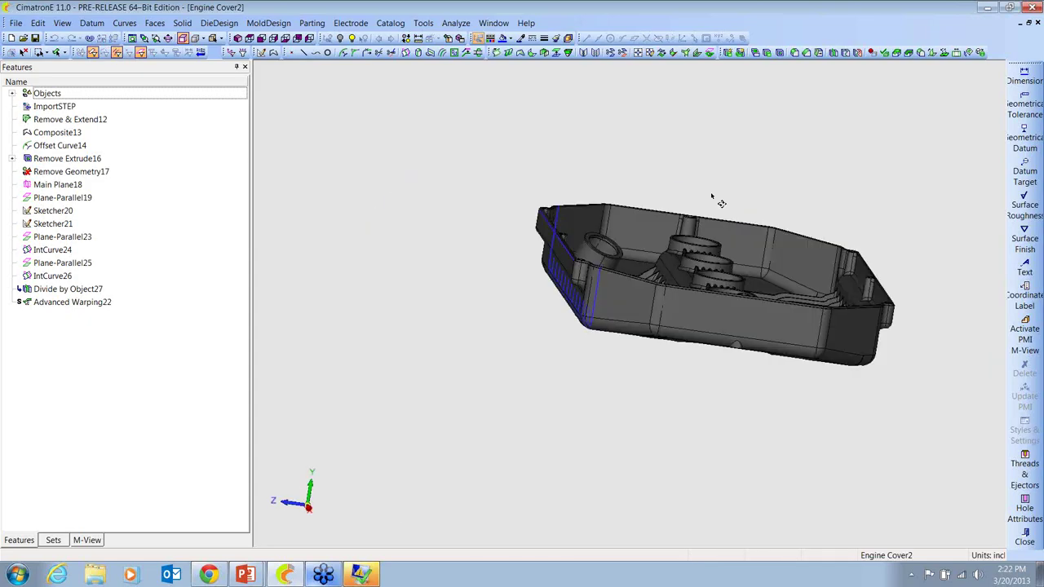
scroll(713, 196, up, 8)
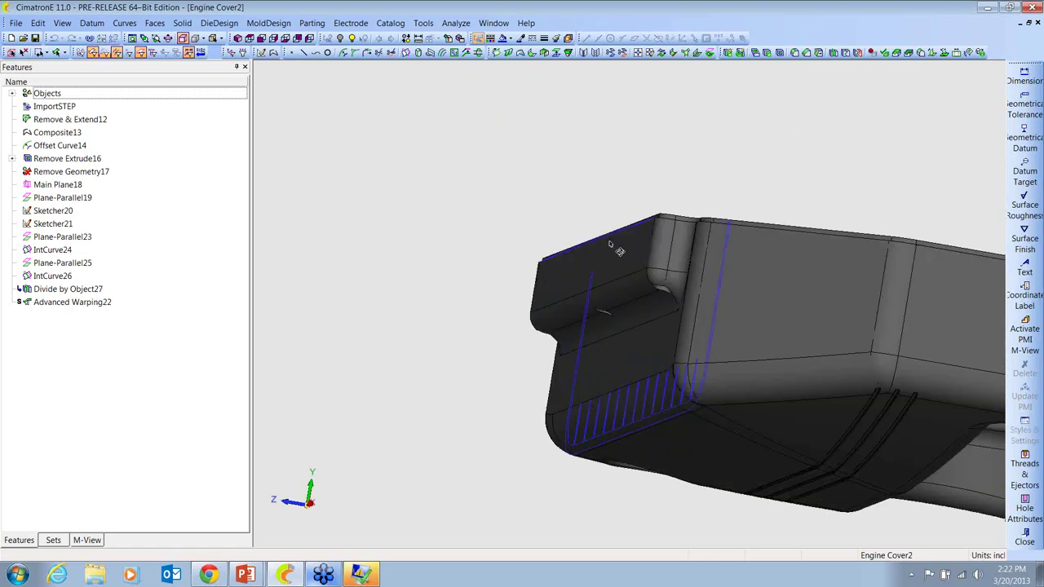
middle_drag(621, 251, 548, 249)
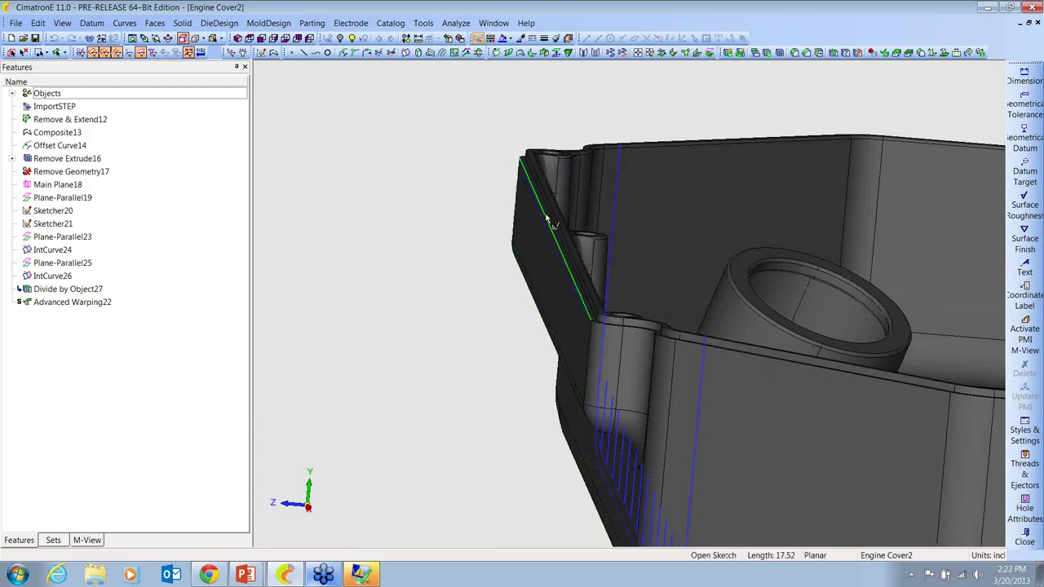
Select the Advanced Warping22 feature and view the cover from above
click(72, 302)
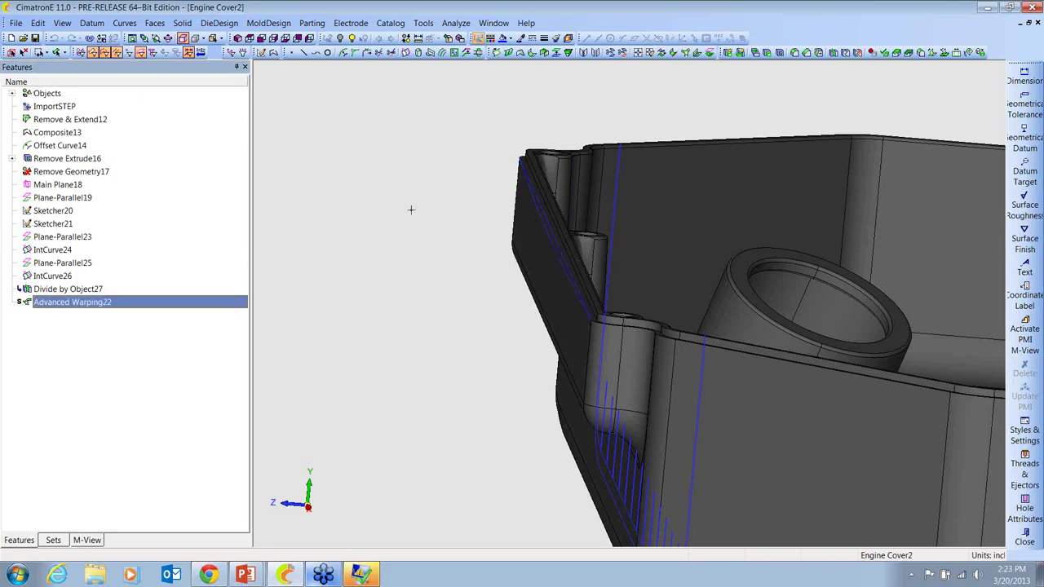
middle_drag(424, 284, 398, 247)
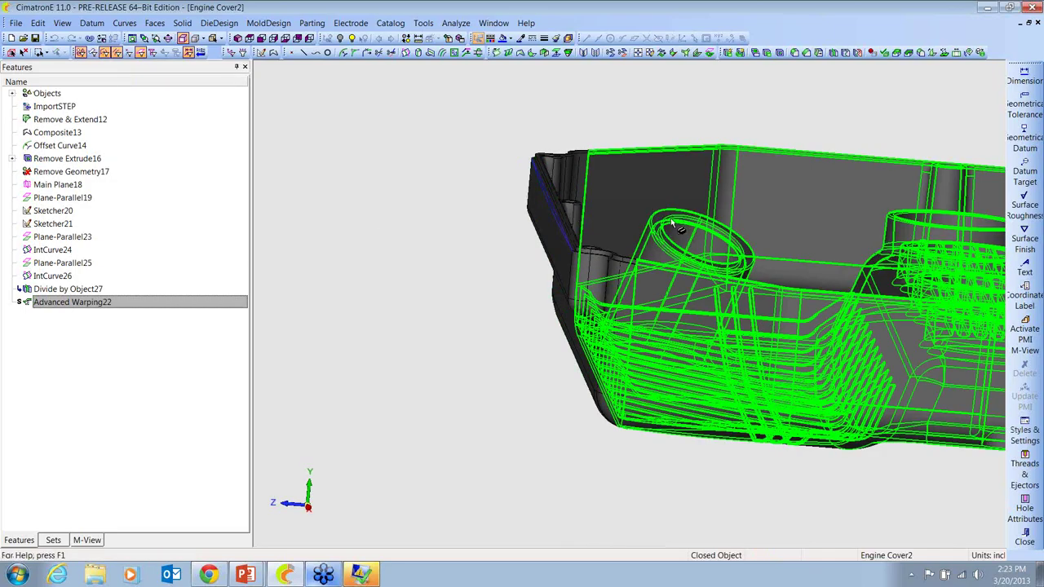
middle_drag(653, 216, 630, 233)
middle_drag(668, 244, 584, 471)
scroll(690, 200, up, 2)
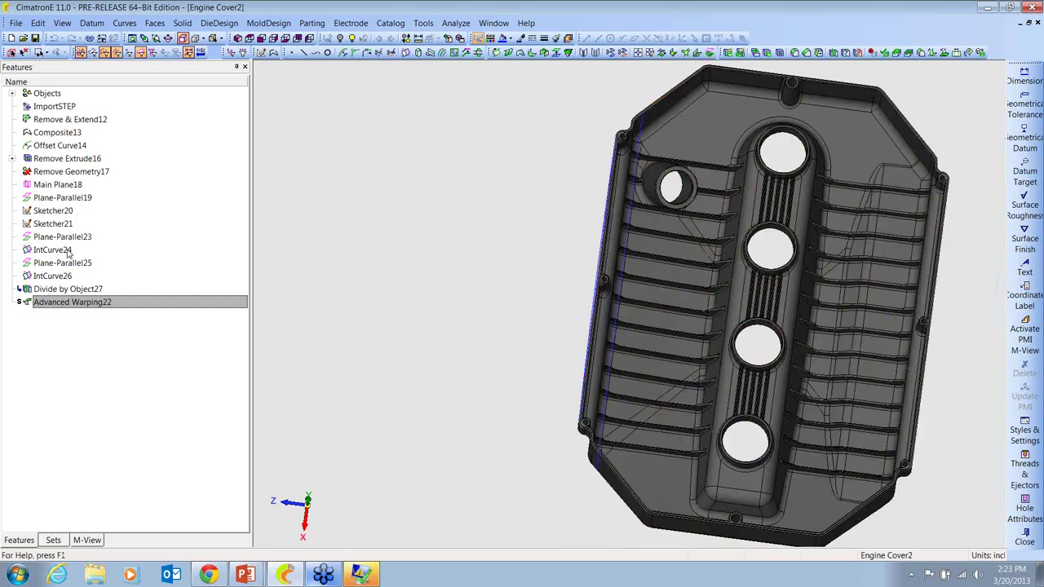
Open Advanced Warping22 for editing and view the cover's side wall
right_click(69, 303)
click(111, 310)
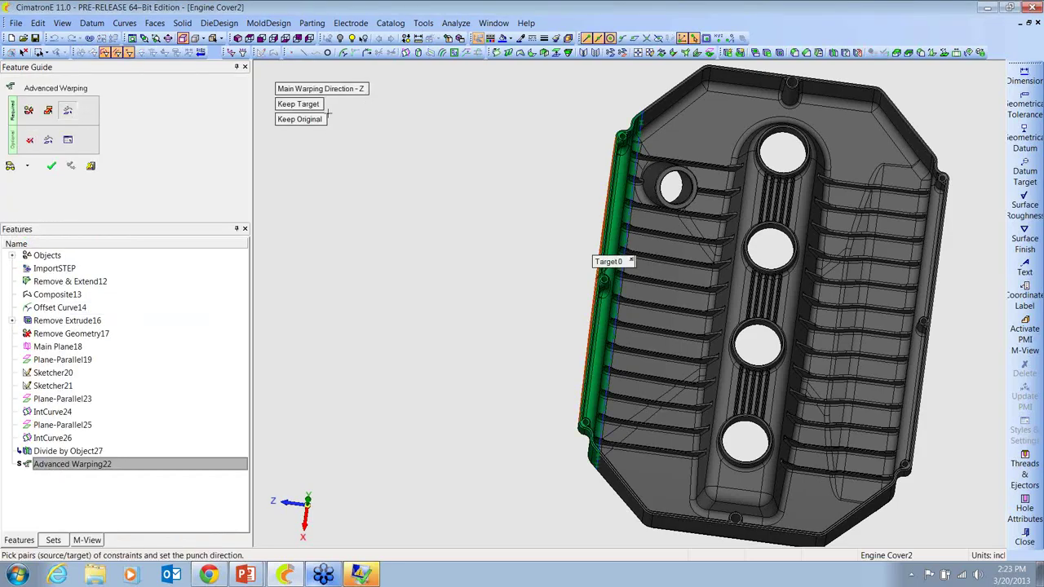
middle_drag(380, 217, 536, 238)
scroll(531, 240, up, 5)
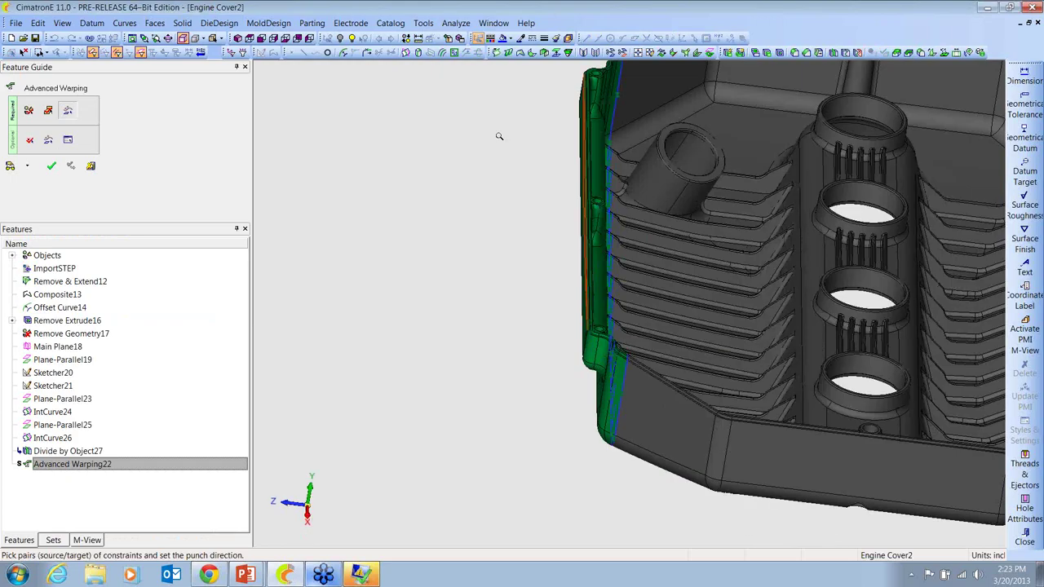
scroll(529, 245, down, 5)
scroll(531, 257, up, 8)
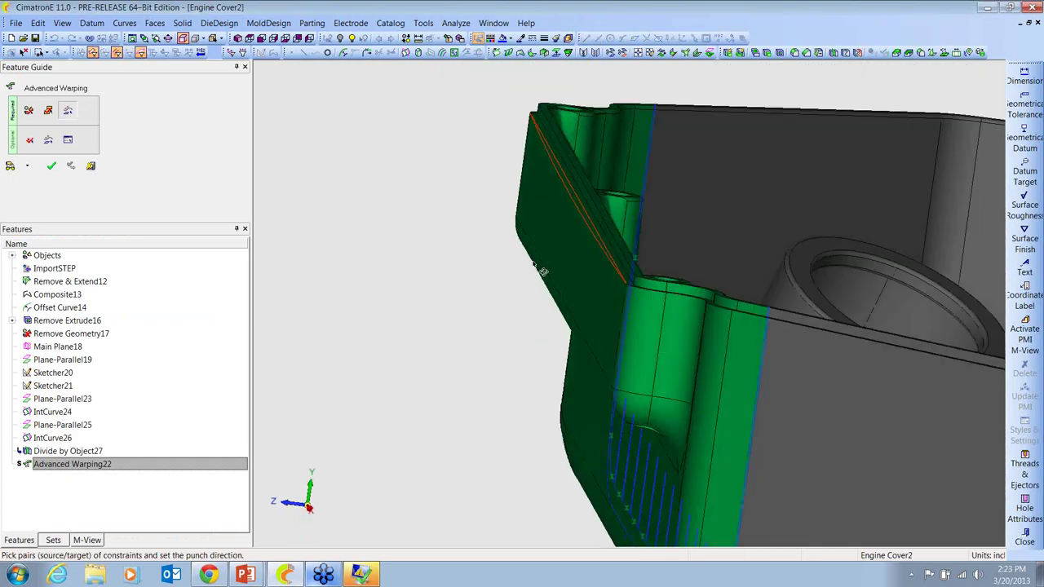
Set the top corner edge as the warping Target and apply the feature
middle_drag(538, 265, 575, 200)
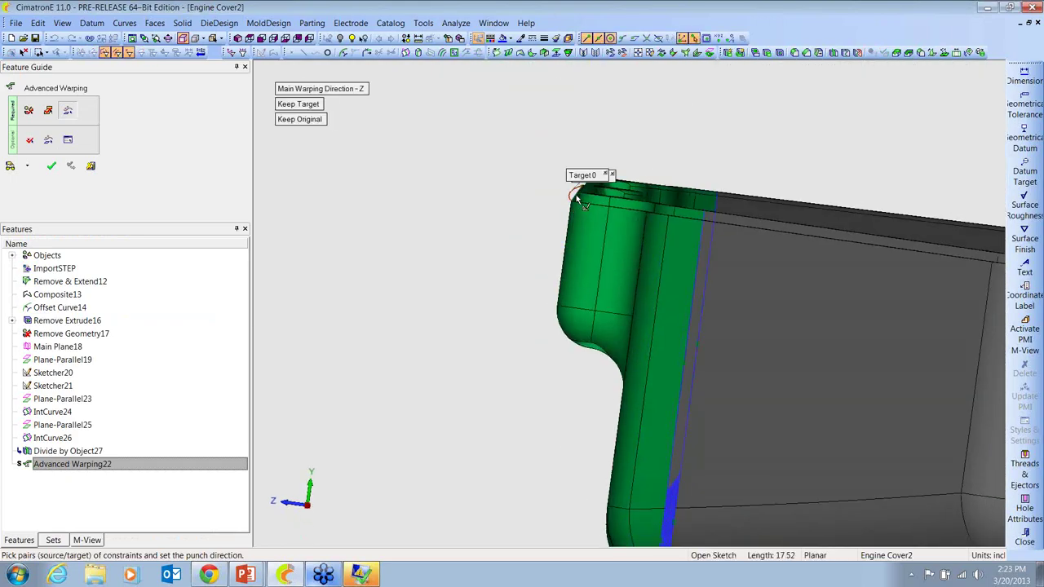
click(576, 199)
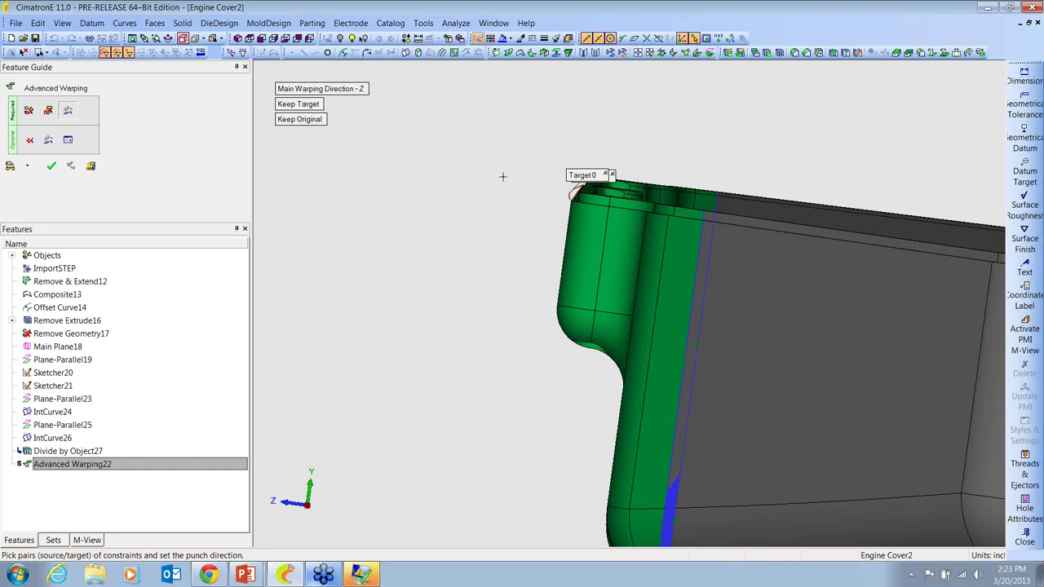
middle_drag(513, 261, 507, 308)
scroll(522, 327, down, 3)
middle_drag(541, 350, 424, 392)
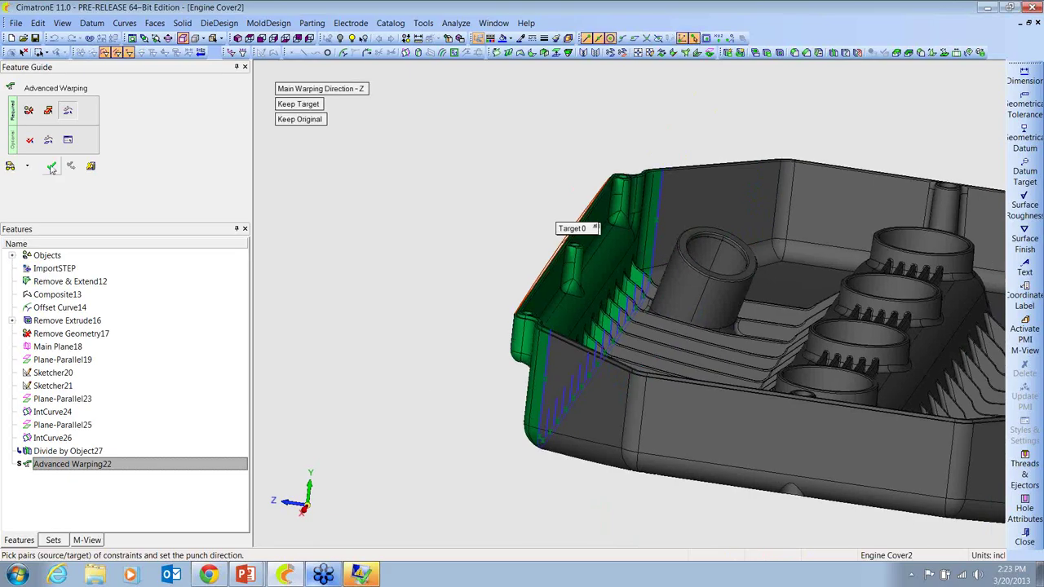
click(52, 167)
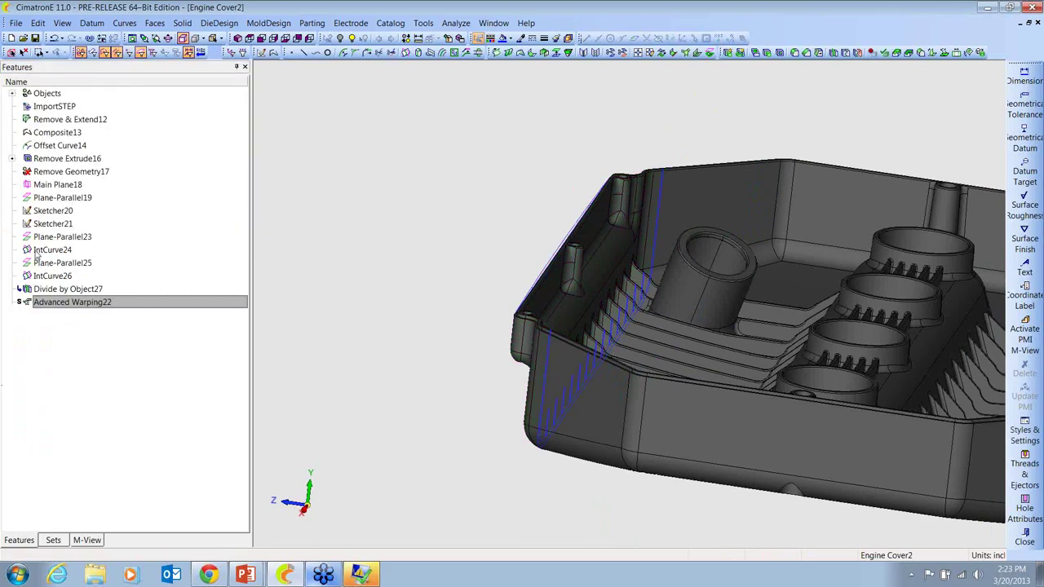
Highlight Advanced Warping22's faces and inspect the warped side wall up close
right_click(74, 303)
click(102, 408)
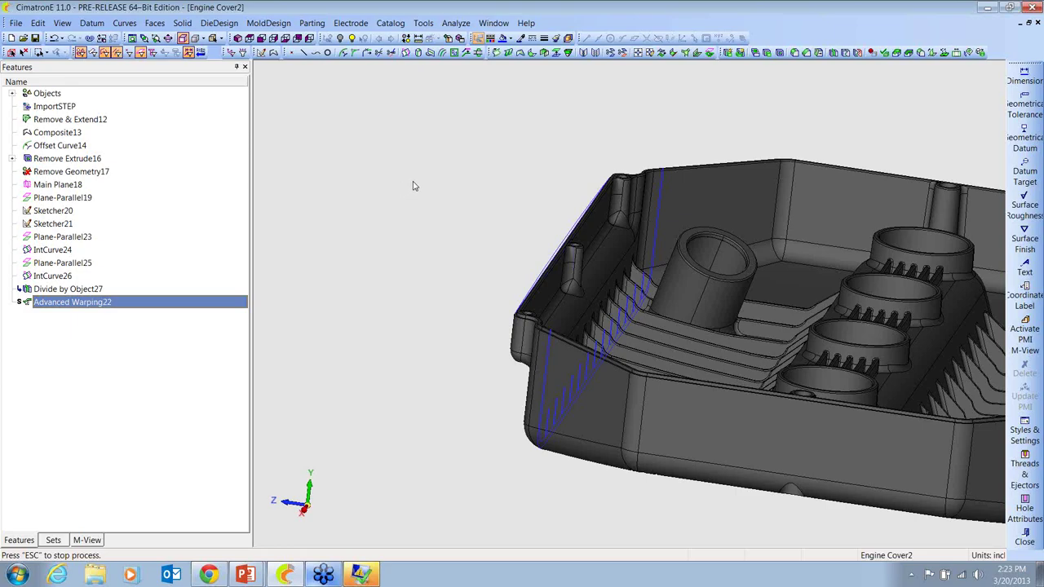
right_click(60, 306)
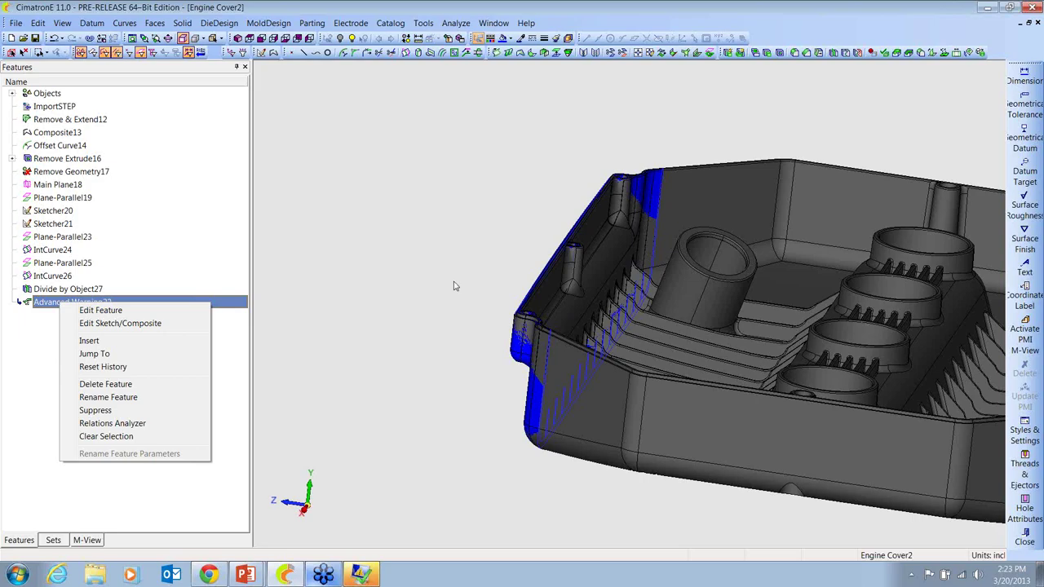
click(523, 362)
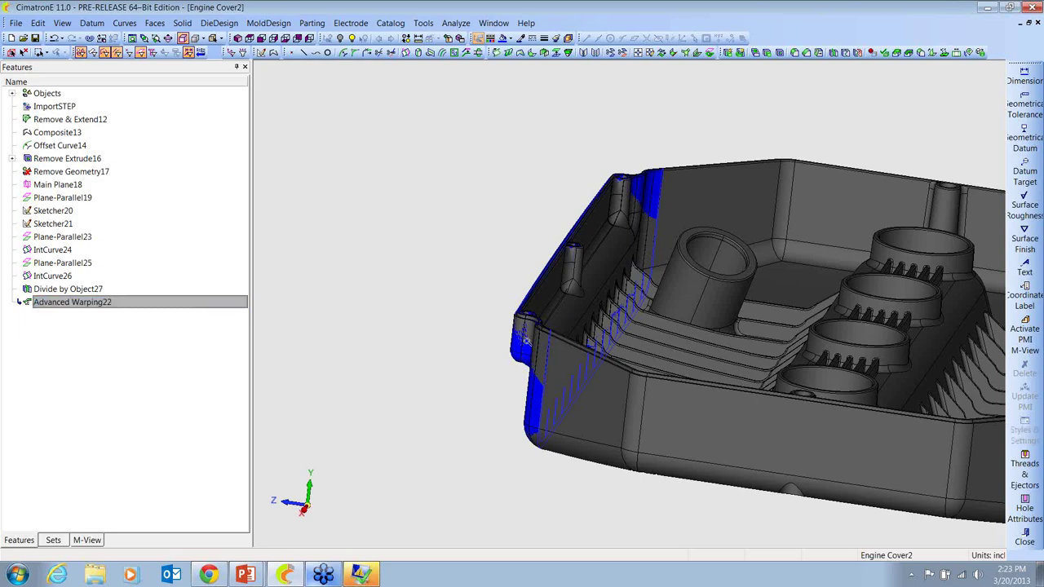
scroll(560, 234, up, 3)
scroll(560, 234, up, 3)
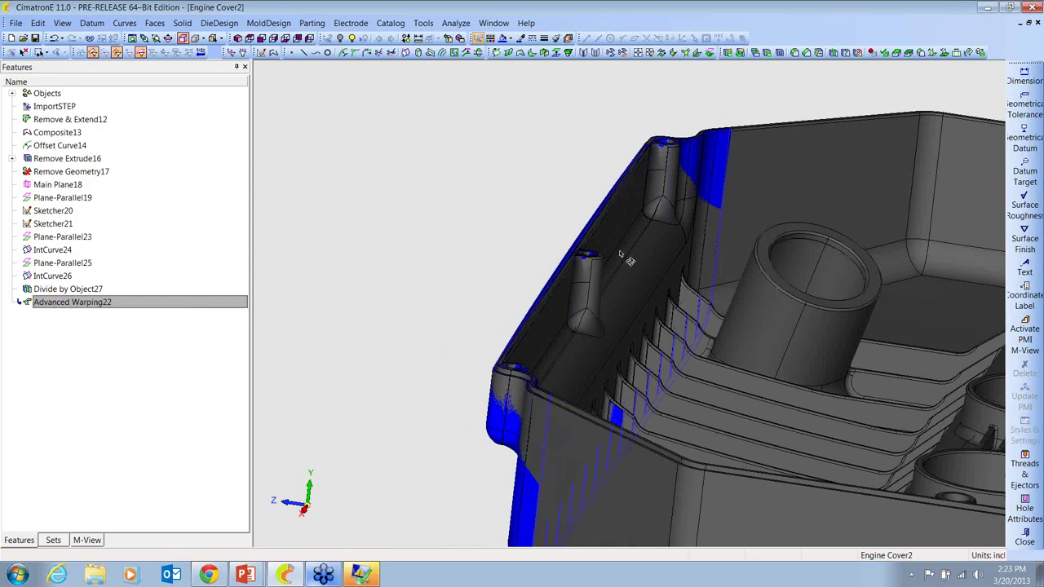
middle_drag(599, 298, 564, 296)
scroll(564, 296, down, 5)
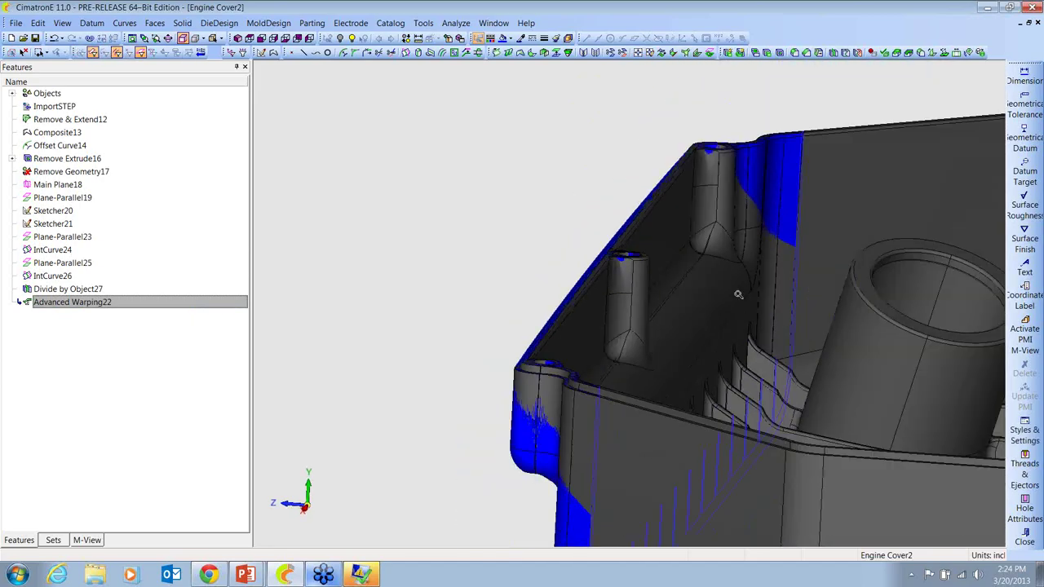
scroll(679, 228, up, 5)
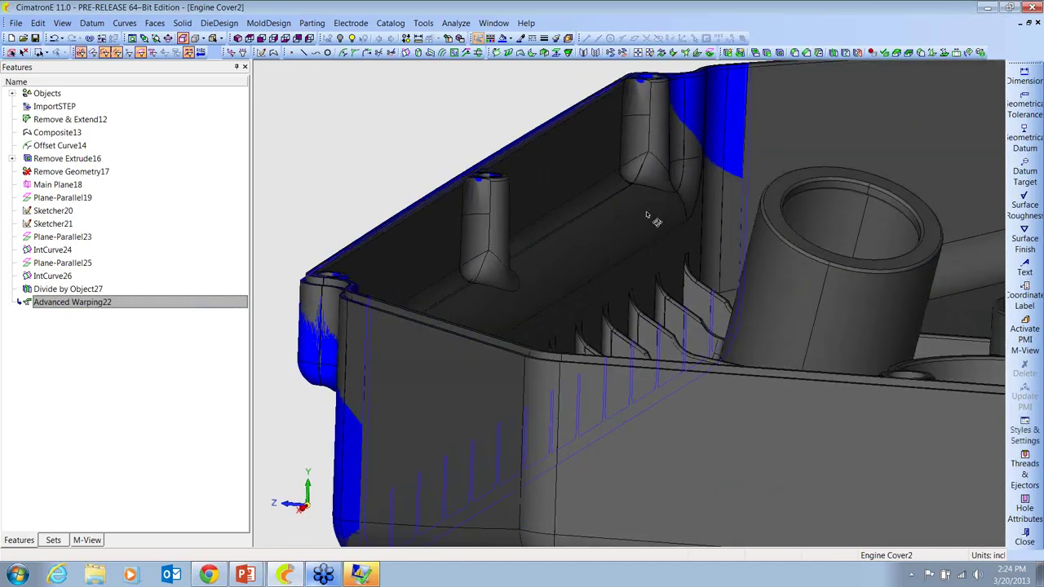
Edit Advanced Warping22, toggle its optional setting, and reapply it
right_click(63, 311)
click(95, 318)
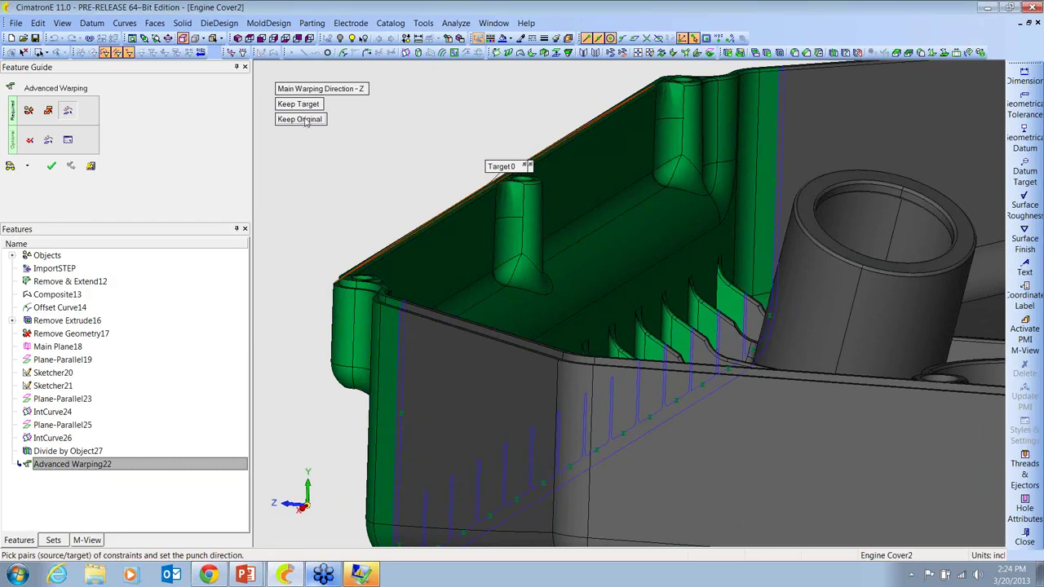
click(91, 166)
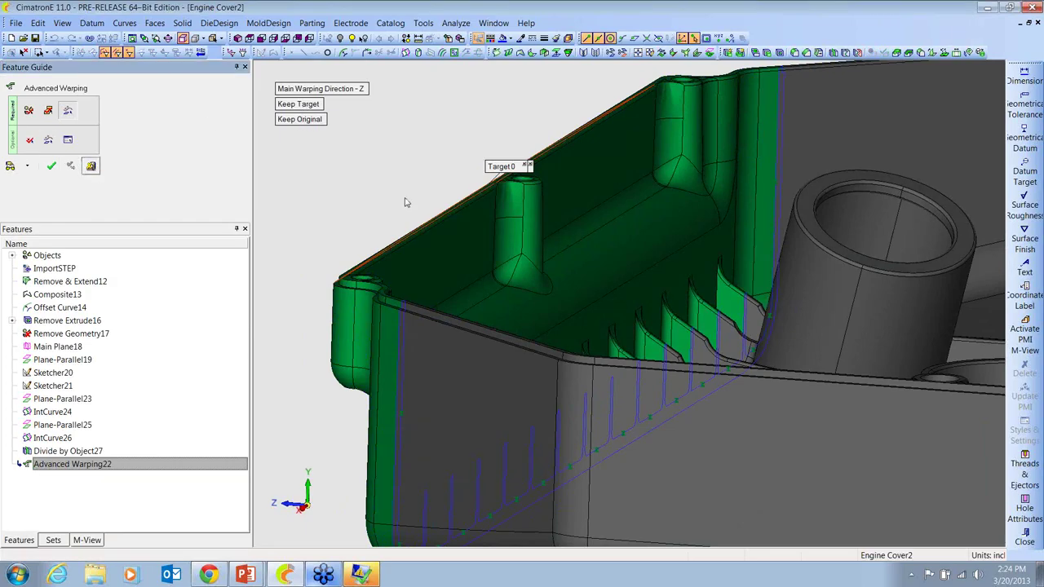
click(92, 166)
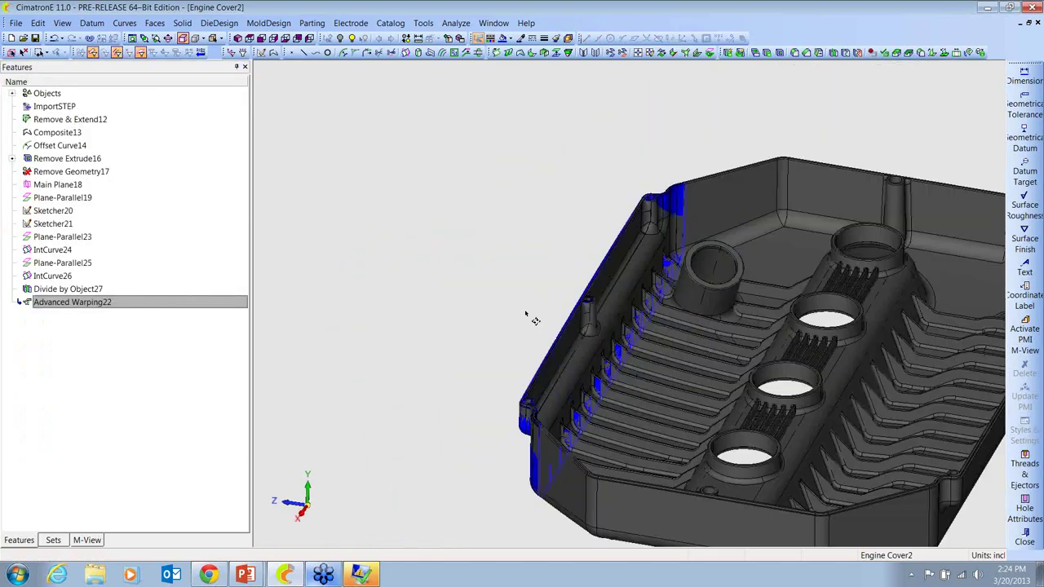
Discard Engine Cover2's changes and open Cover_MD.elt from the MD_Water folder
click(1034, 24)
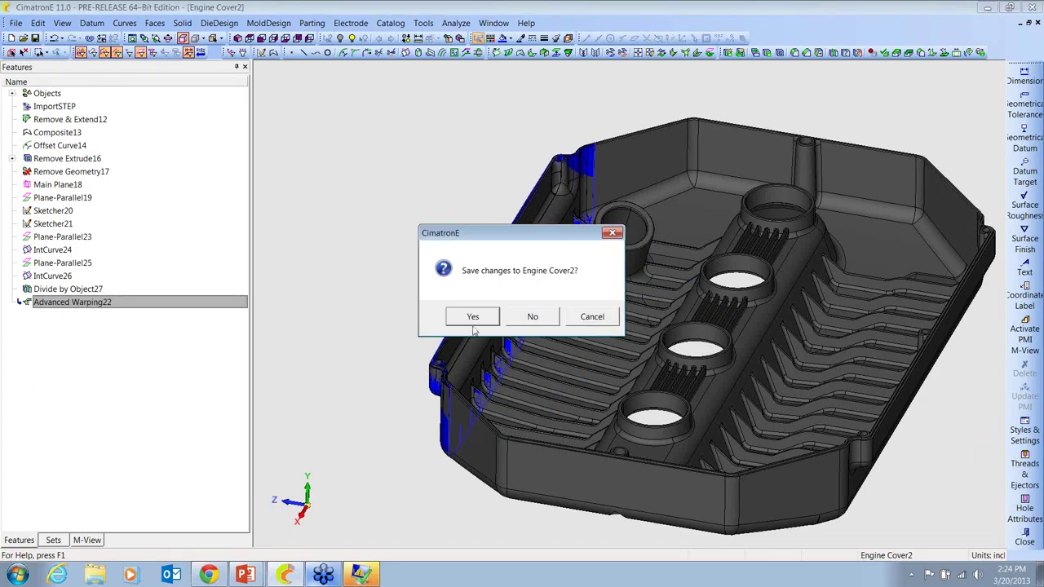
click(532, 317)
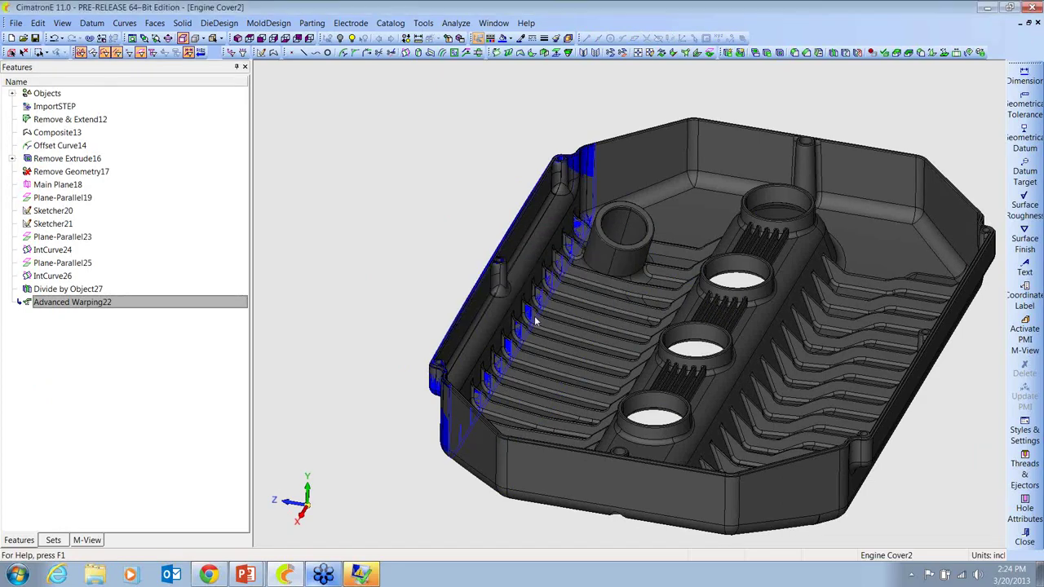
click(23, 38)
scroll(289, 244, down, 1)
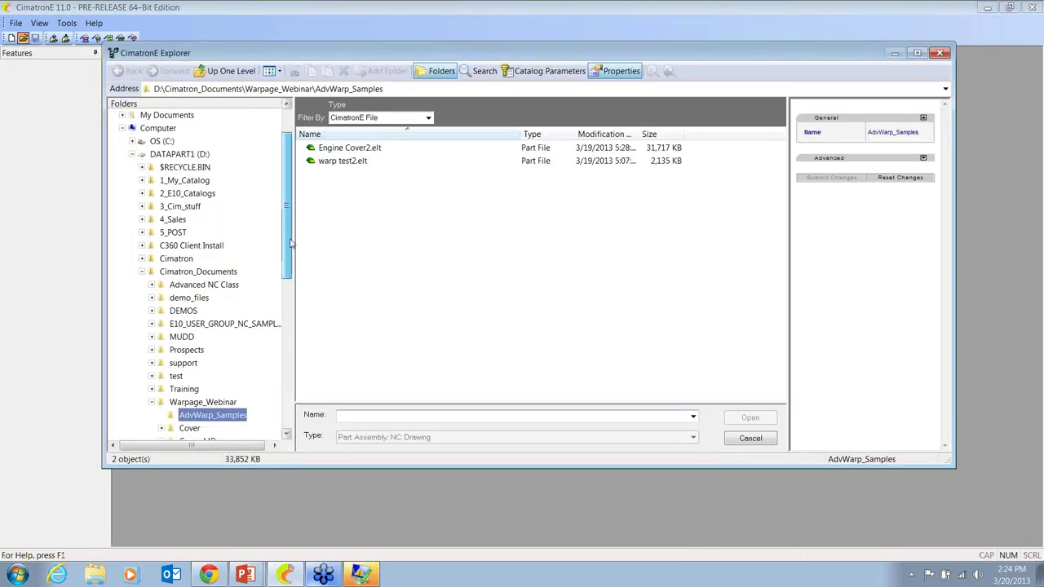
scroll(288, 237, down, 3)
click(205, 375)
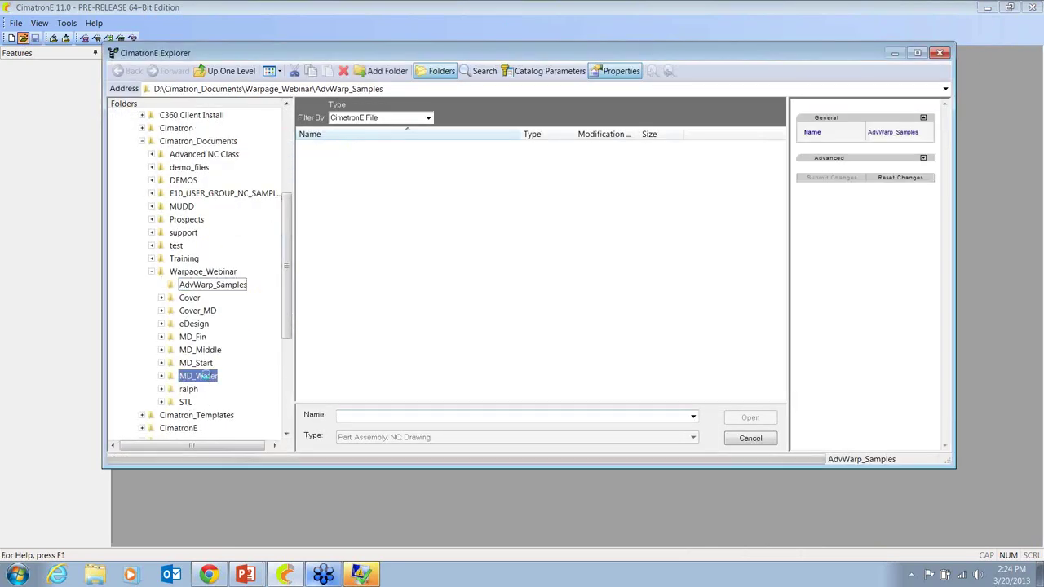
click(336, 252)
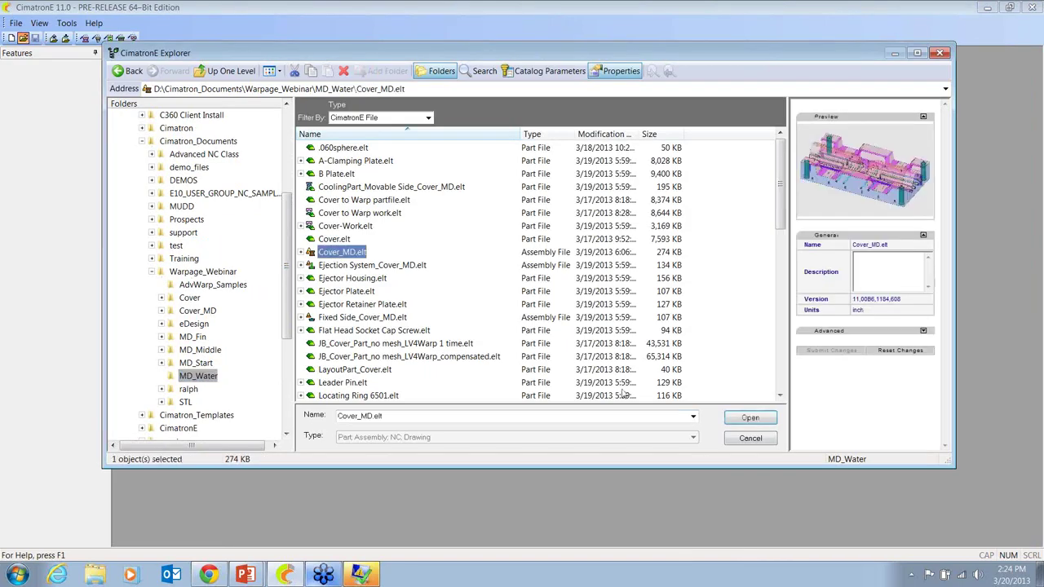
click(757, 422)
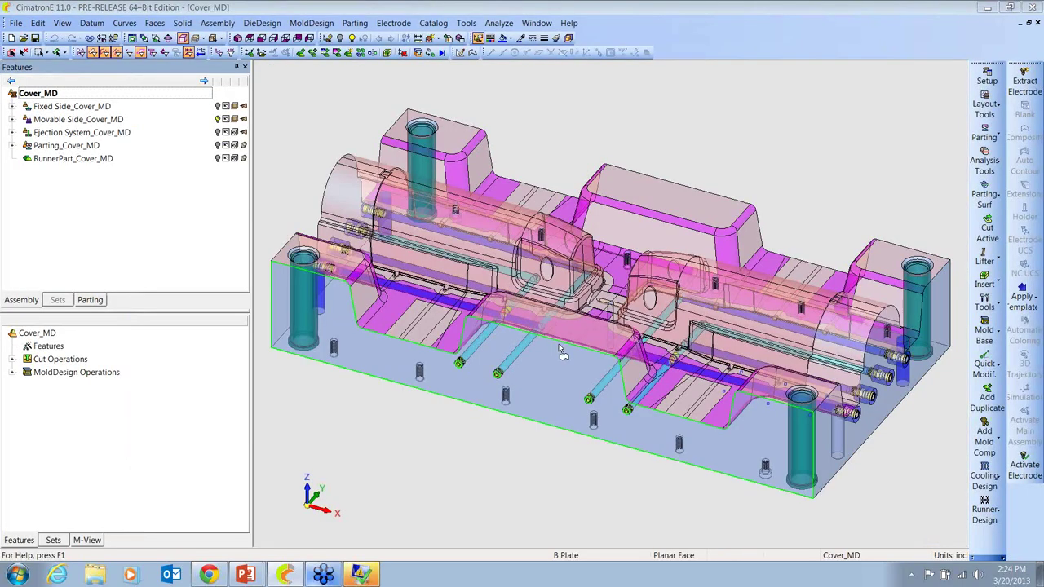
Activate Movable Side_Cover_MD and bring up the Cooling Design functions list
middle_drag(560, 353, 625, 384)
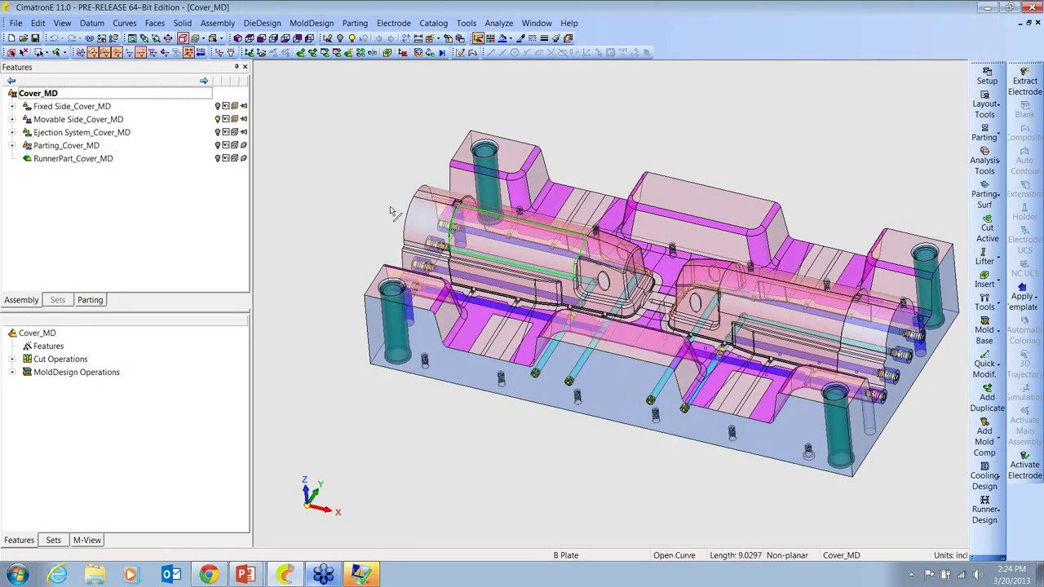
double_click(78, 119)
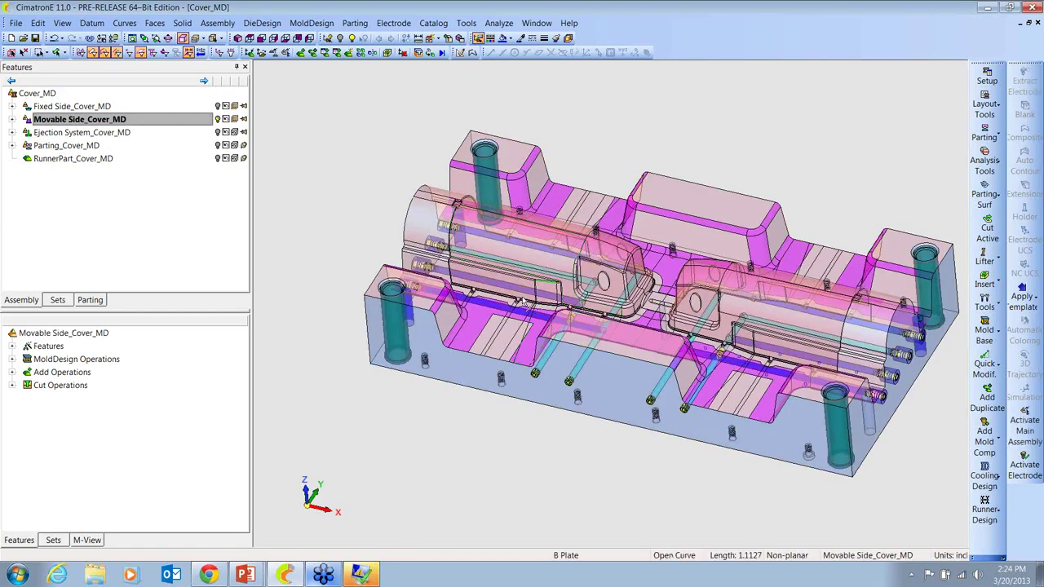
middle_drag(887, 177, 739, 240)
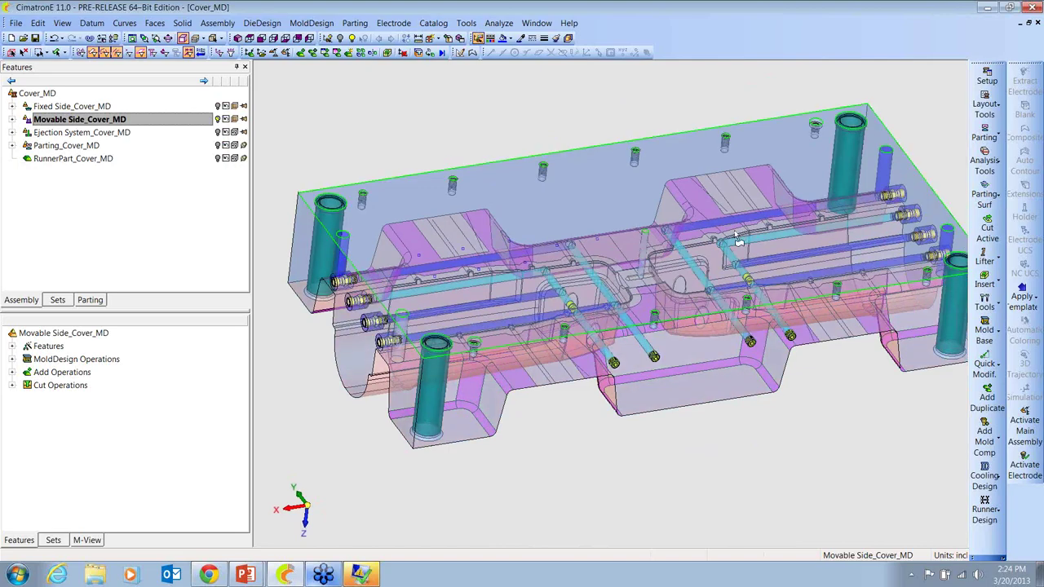
click(986, 481)
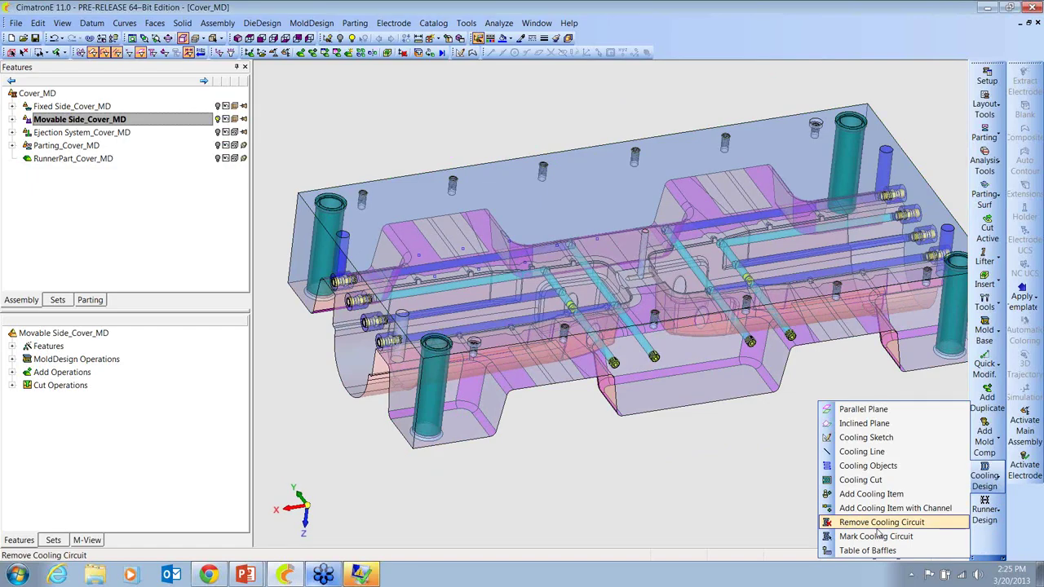
Pick a Straight plug baffle, record BB-375-12, for Add Cooling Item with Channel
click(891, 508)
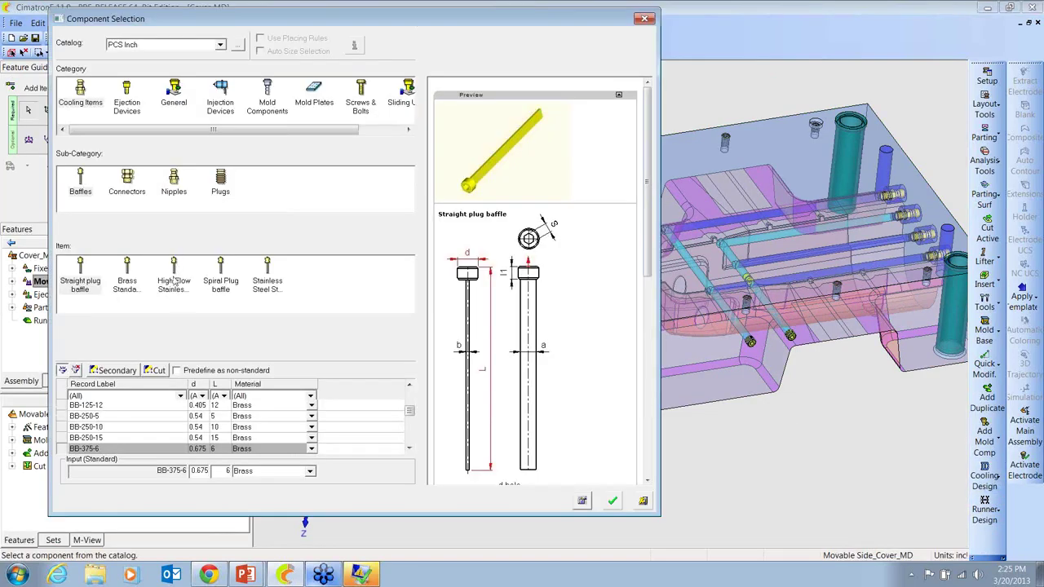
click(83, 283)
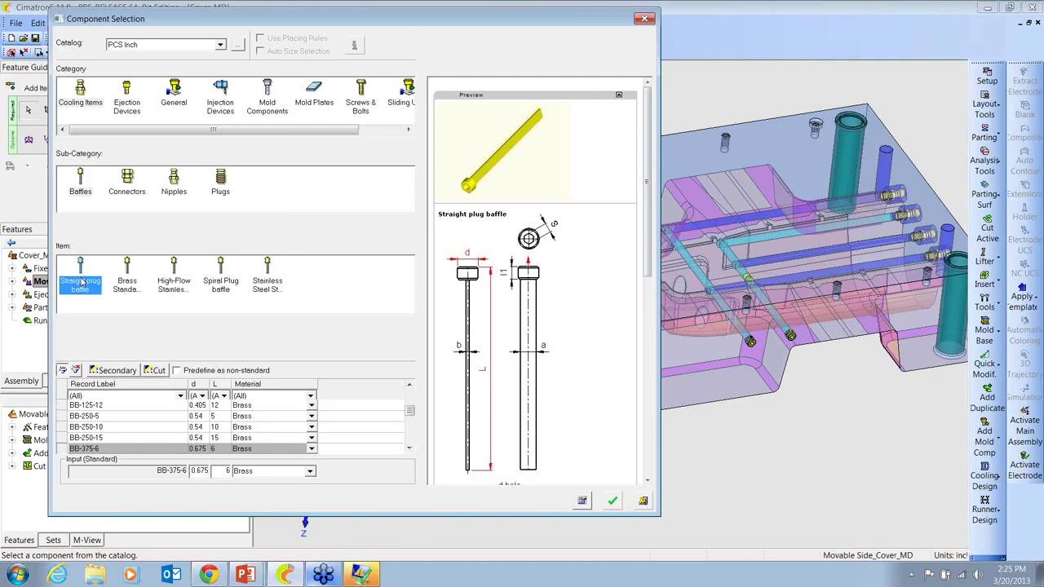
click(310, 450)
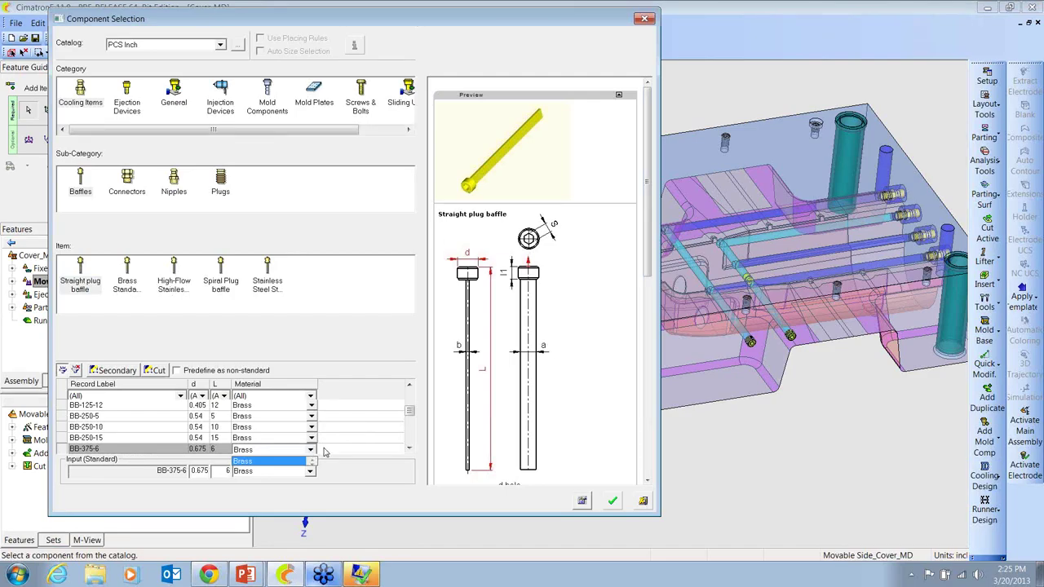
click(345, 449)
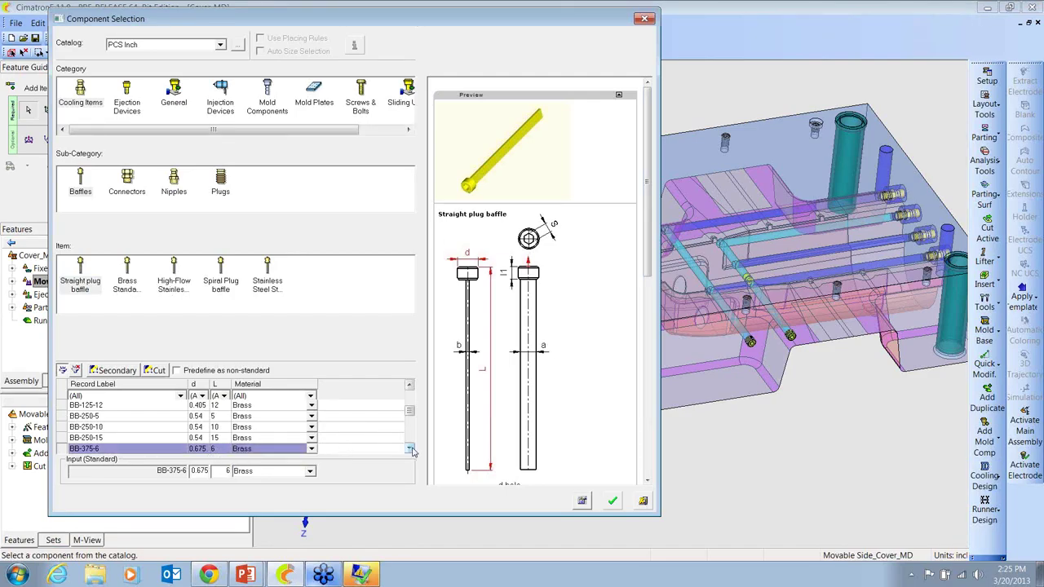
scroll(234, 427, down, 1)
click(172, 438)
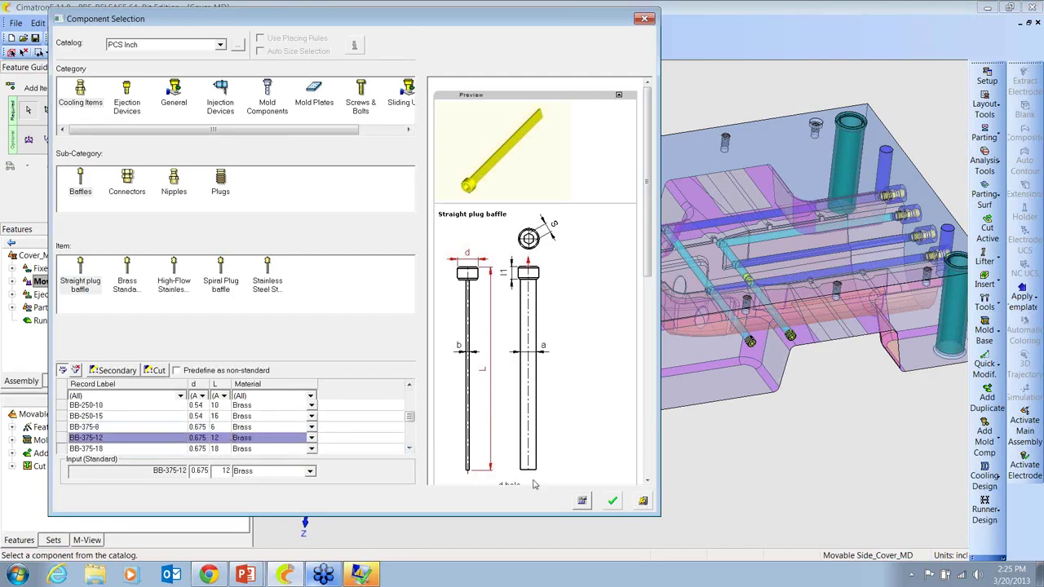
click(613, 502)
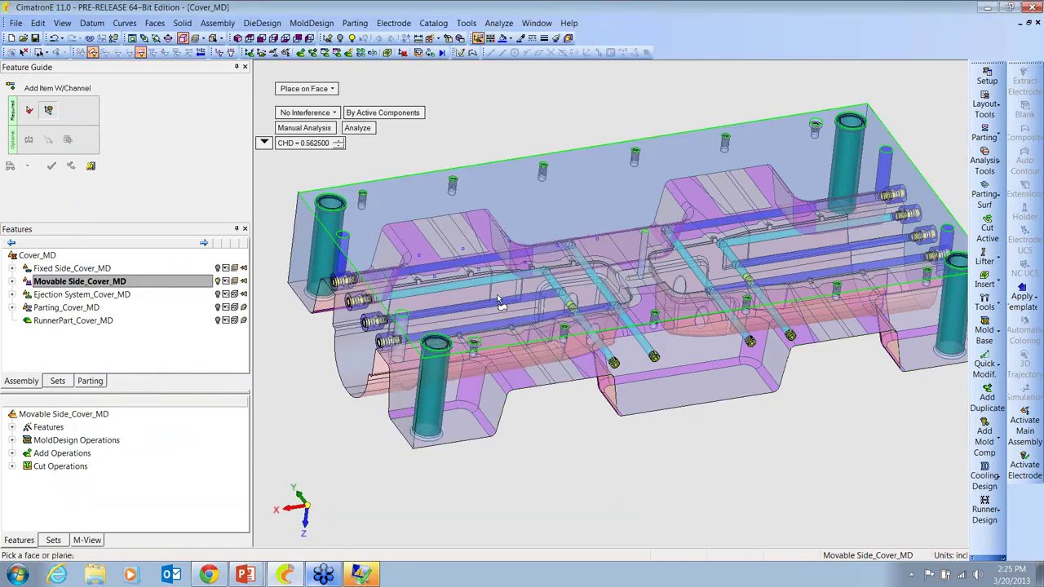
Place baffles on the plate's top face and commit them
click(545, 216)
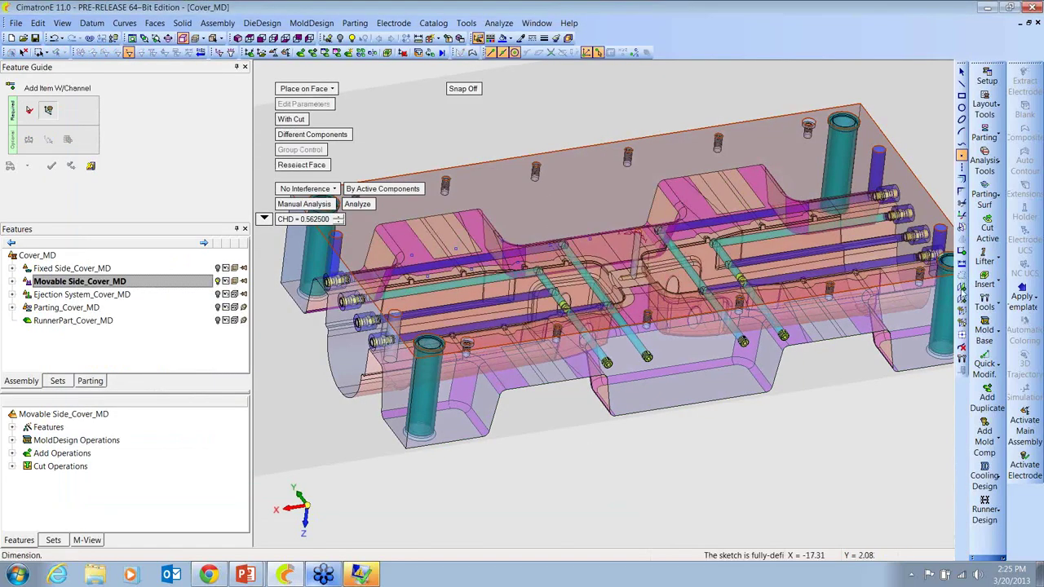
middle_click(456, 252)
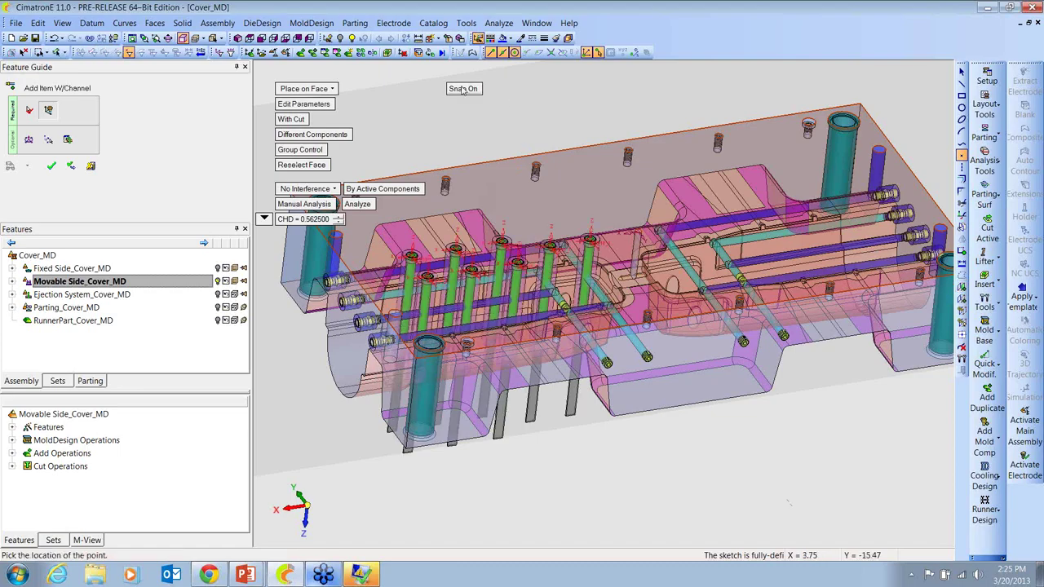
middle_click(695, 311)
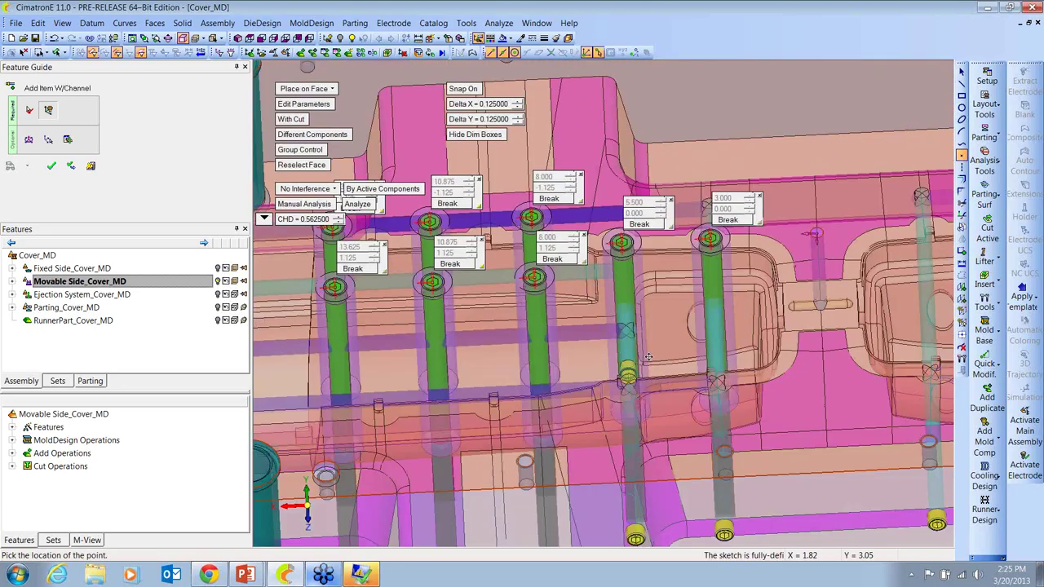
Inspect the placed baffles and their tips from top, side and overall views
middle_drag(649, 357, 761, 255)
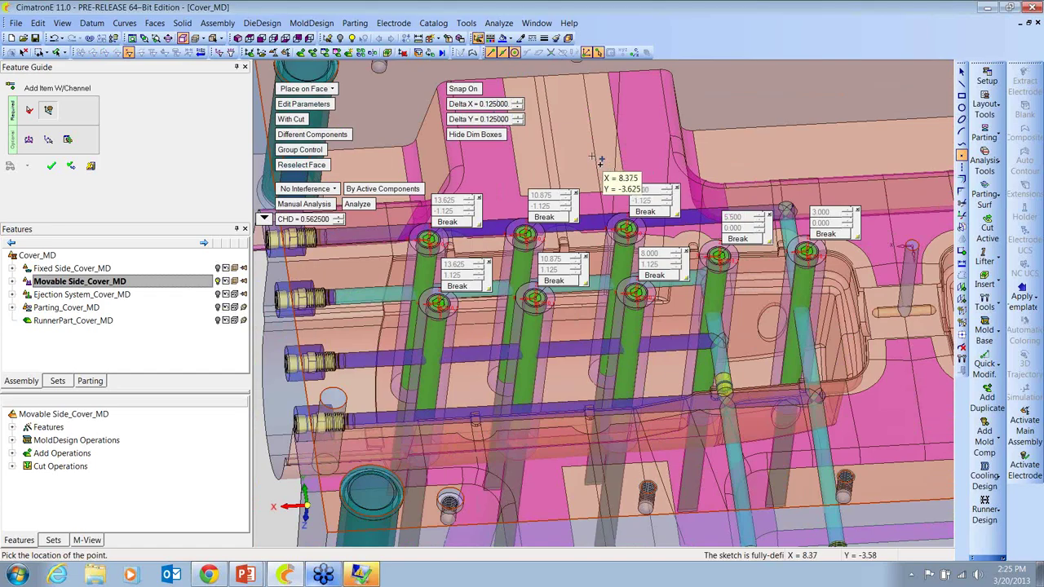
middle_drag(599, 160, 620, 345)
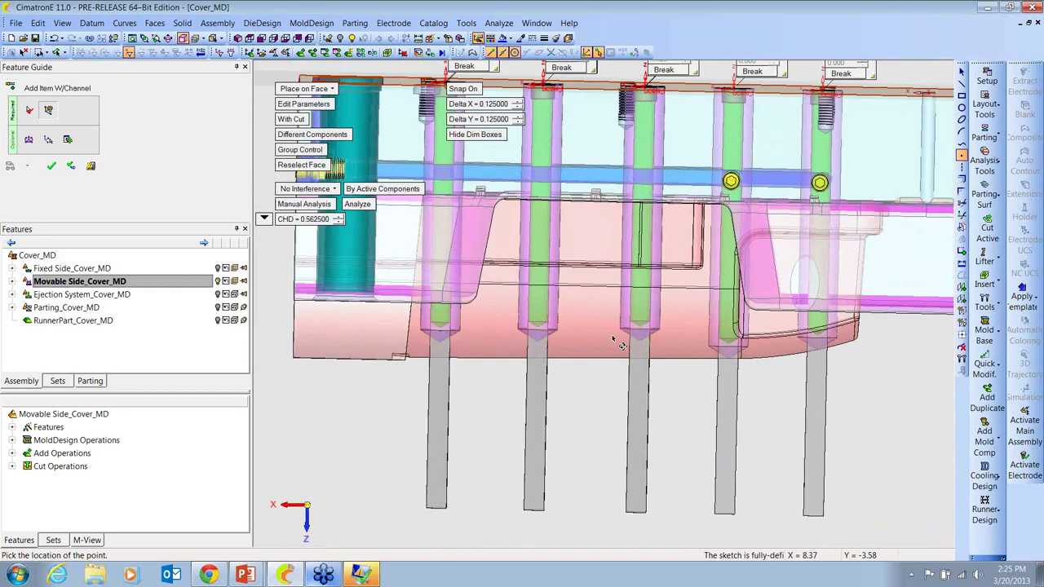
scroll(620, 344, up, 3)
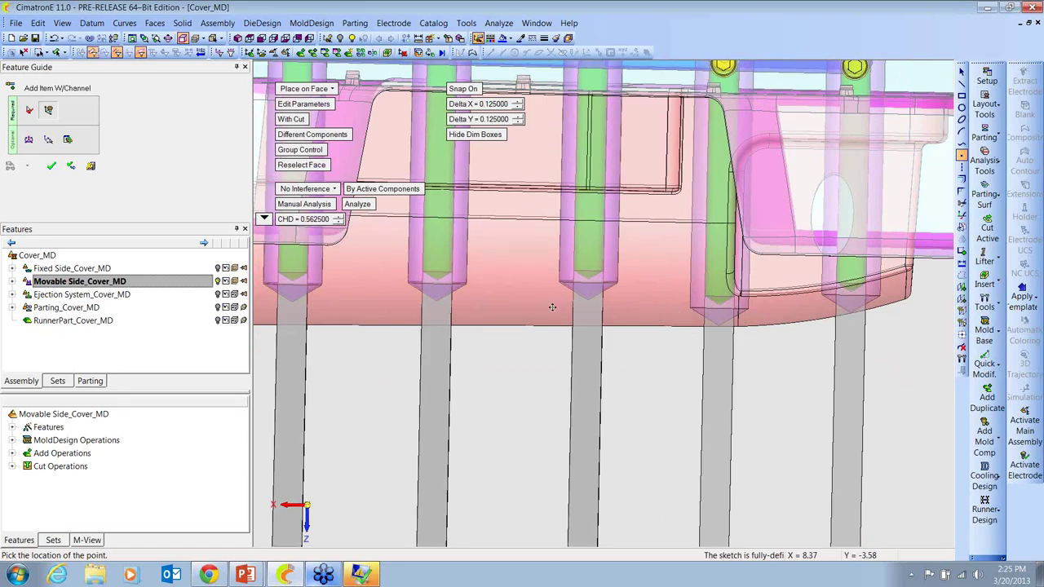
middle_drag(533, 303, 735, 277)
scroll(628, 292, up, 3)
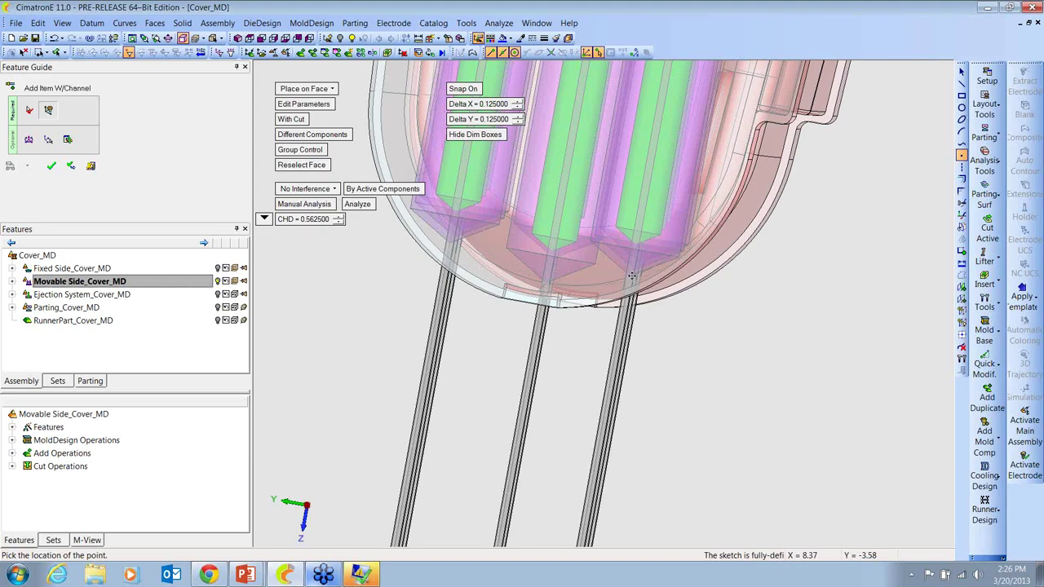
middle_drag(698, 258, 644, 342)
scroll(601, 408, up, 3)
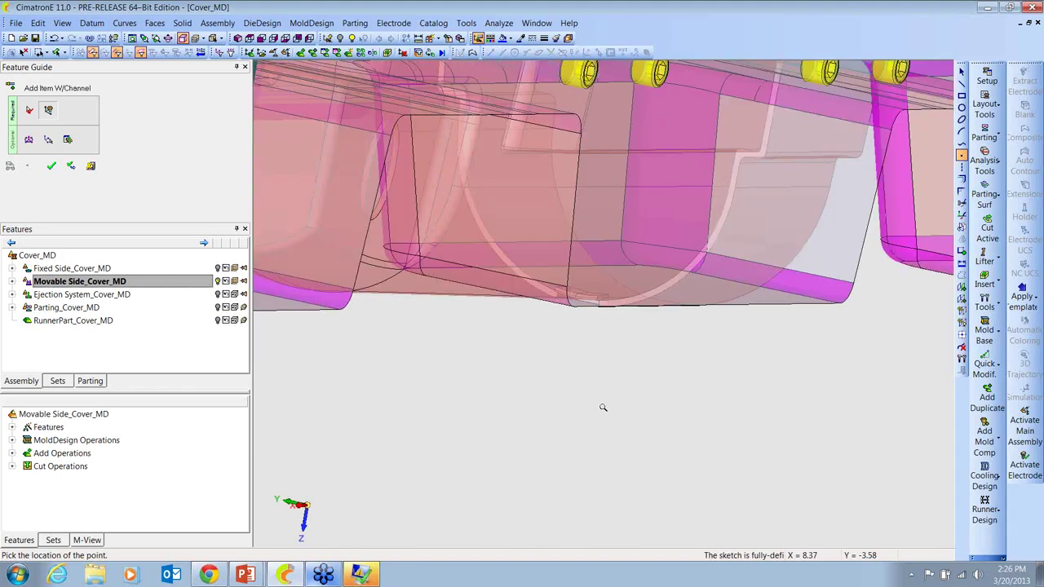
scroll(558, 457, down, 5)
middle_drag(557, 458, 671, 354)
scroll(489, 327, up, 2)
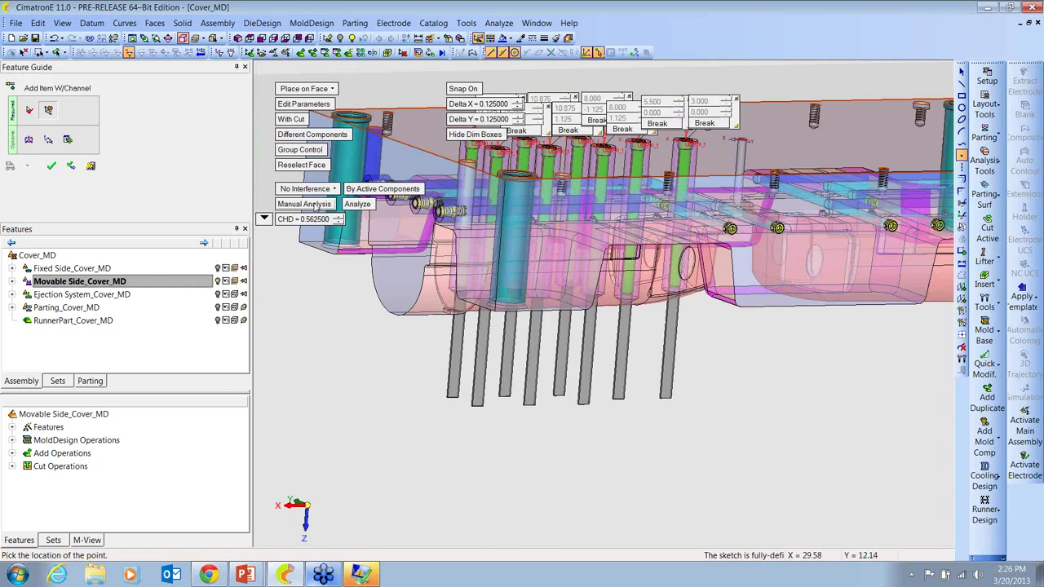
Run a manual interference analysis of the baffles against the channels
click(317, 205)
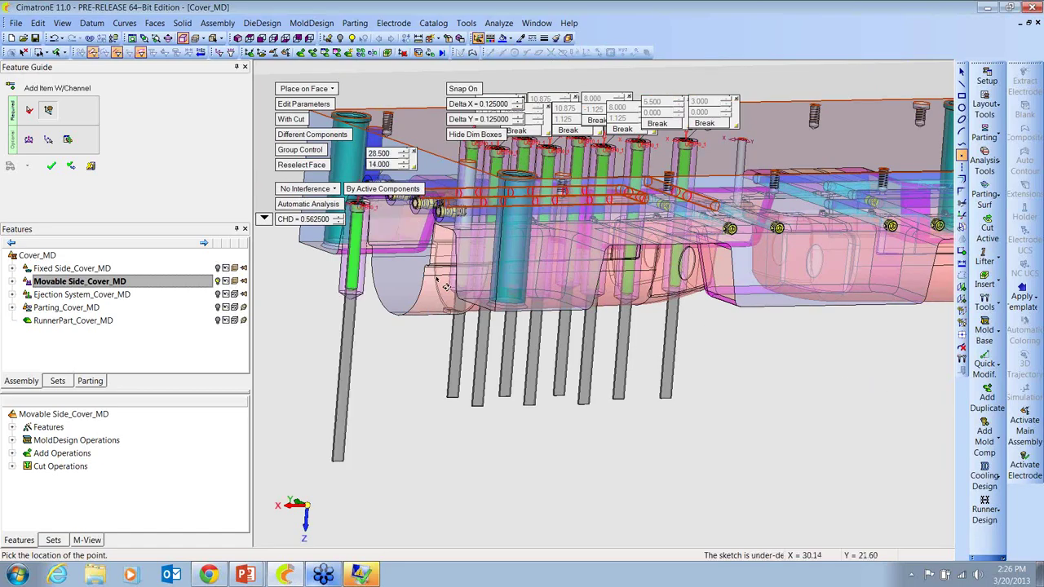
middle_drag(446, 285, 375, 194)
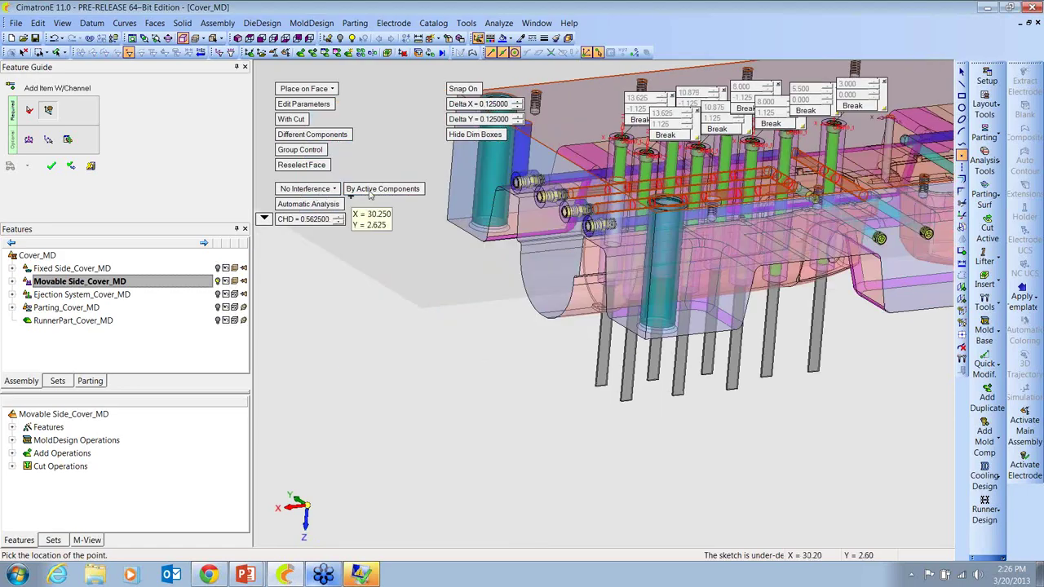
click(331, 204)
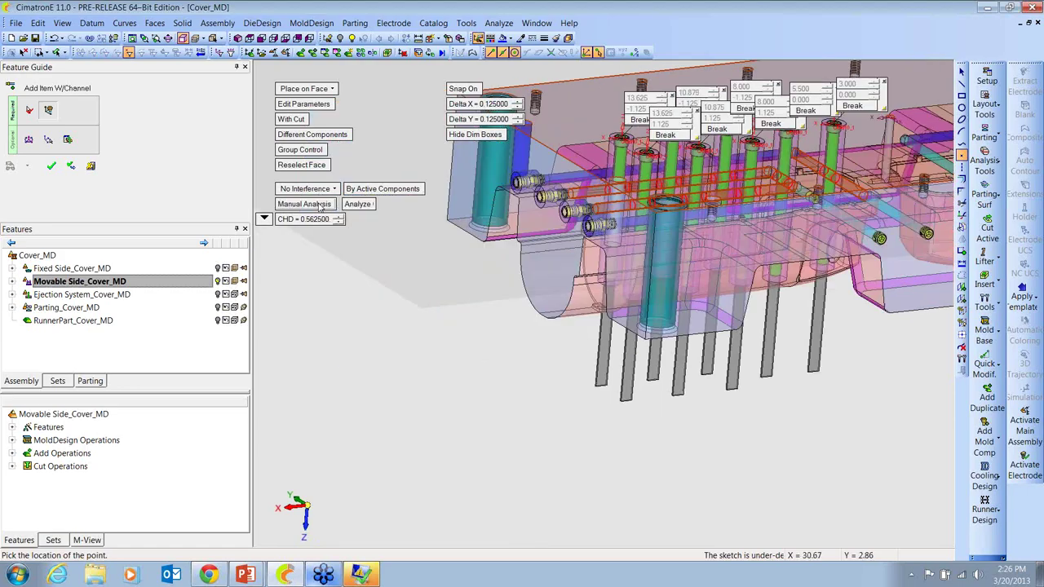
click(349, 206)
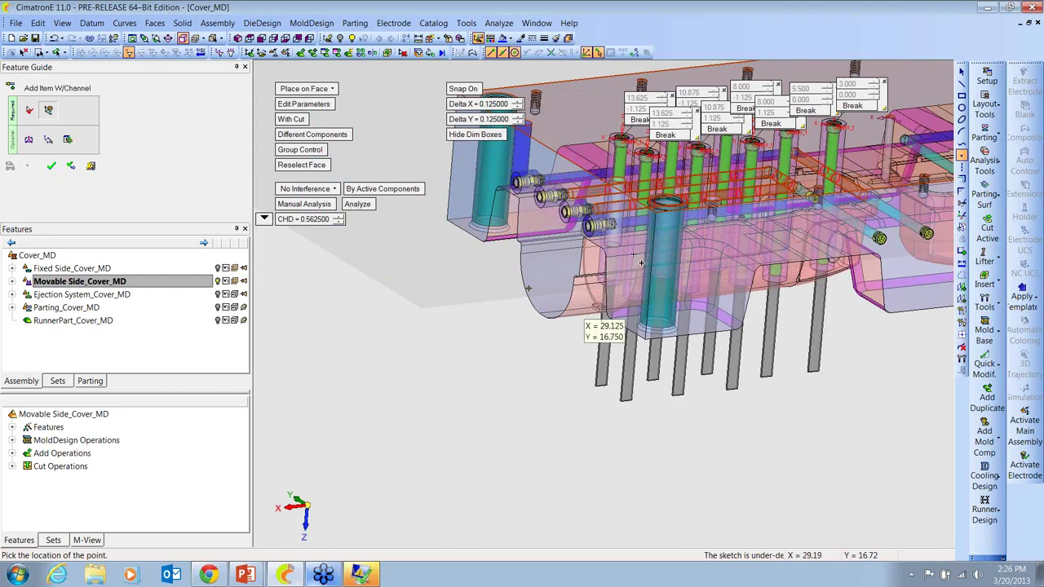
middle_drag(580, 316, 637, 395)
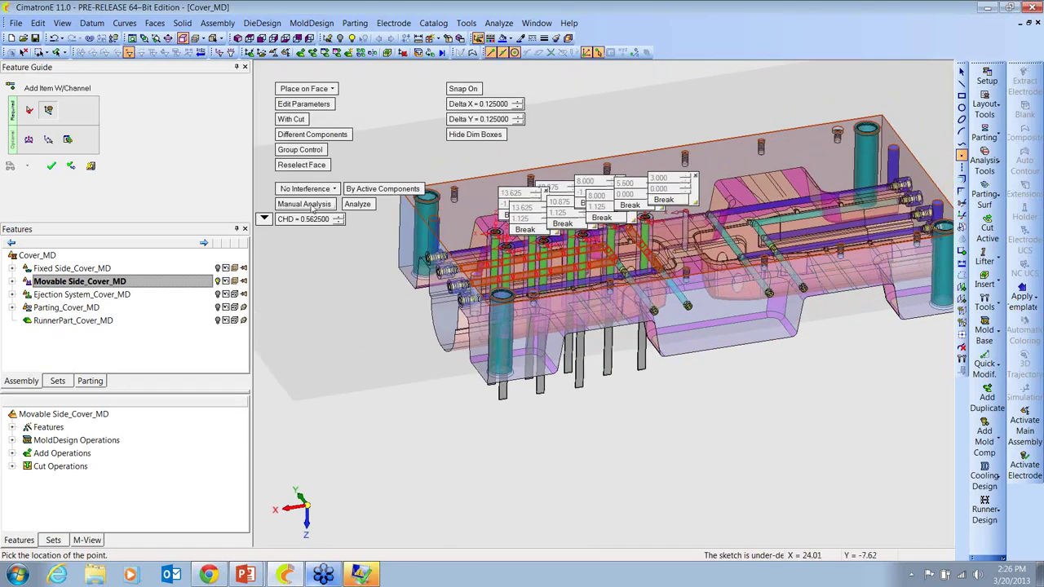
Switch to Automatic Analysis and place another baffle at a picked point
click(309, 205)
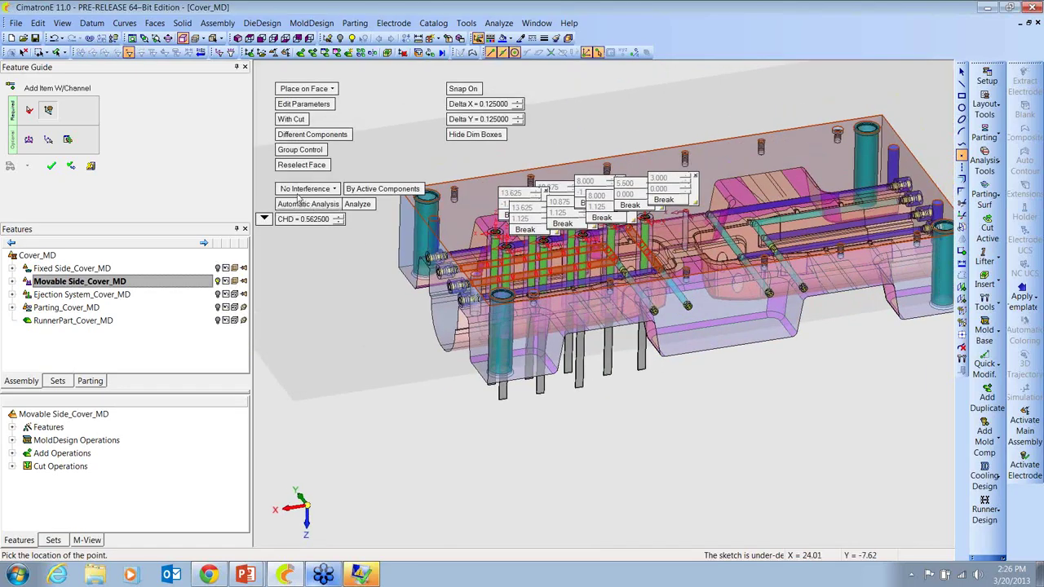
click(359, 204)
click(364, 209)
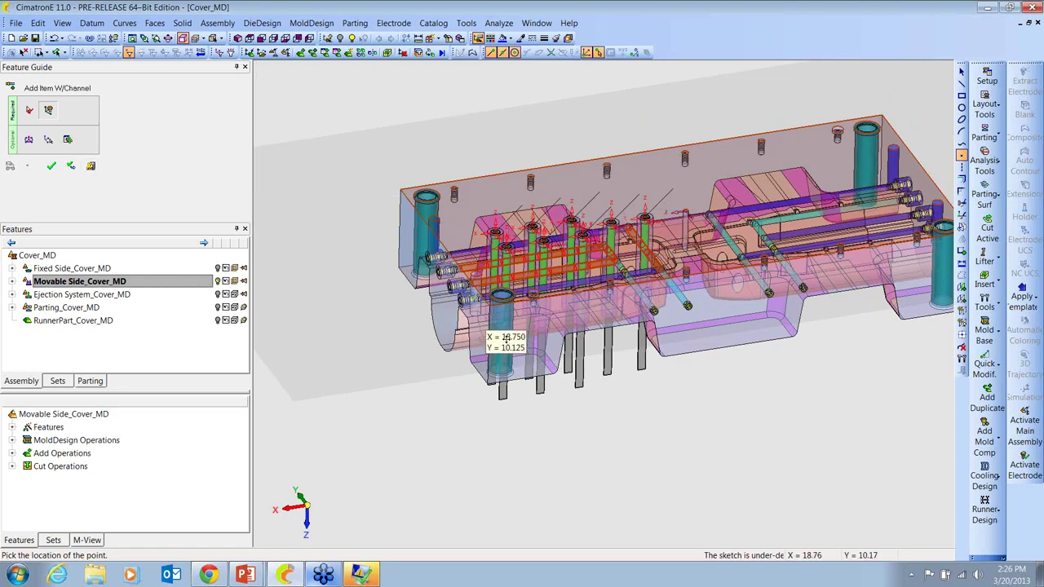
click(30, 112)
Choose the DME inch BB Straight Plug Baffle BB4012, filtered to diameter 0.675
click(29, 112)
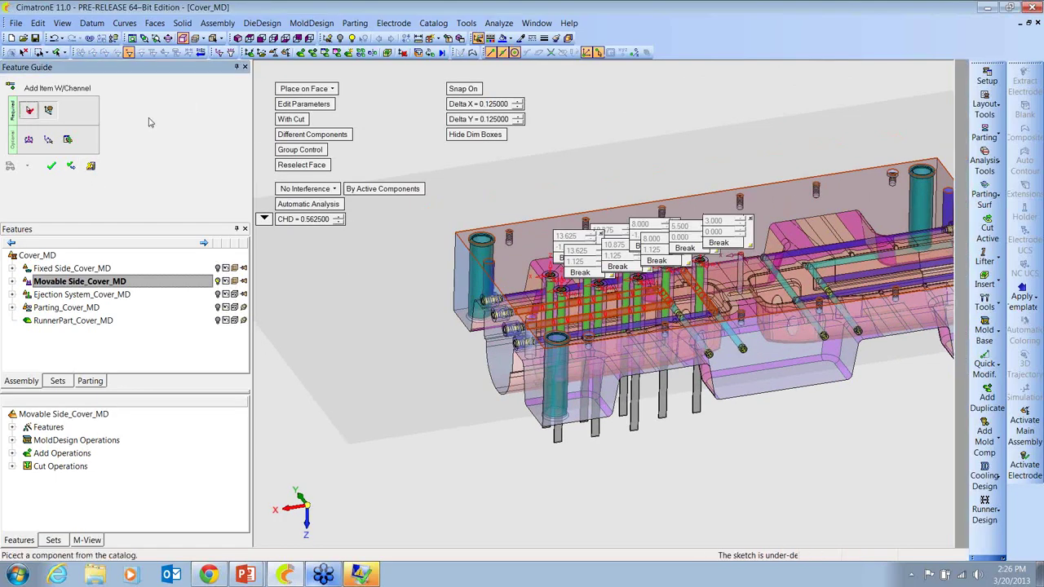
click(220, 44)
click(163, 66)
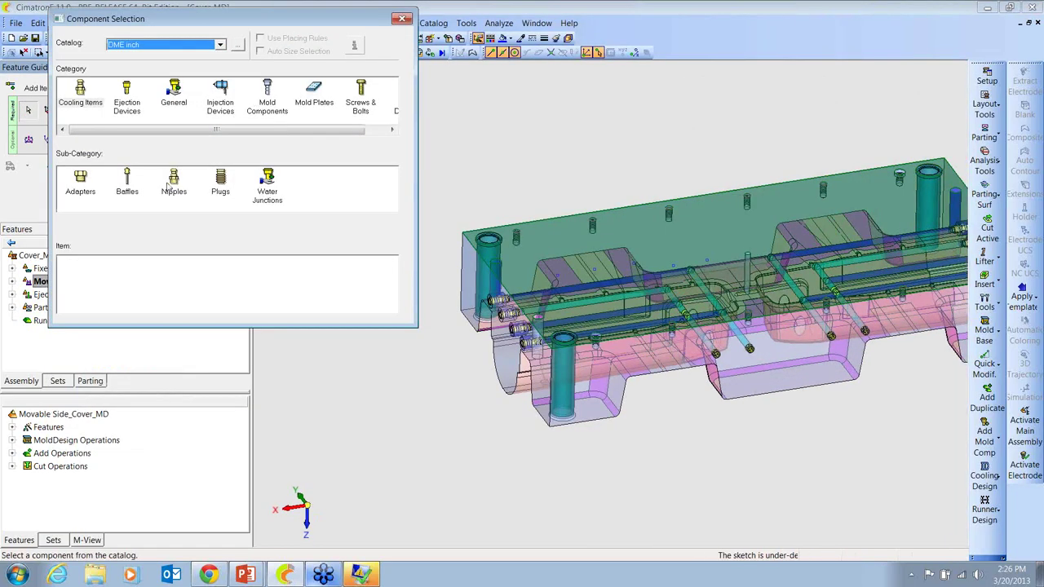
click(126, 182)
click(80, 281)
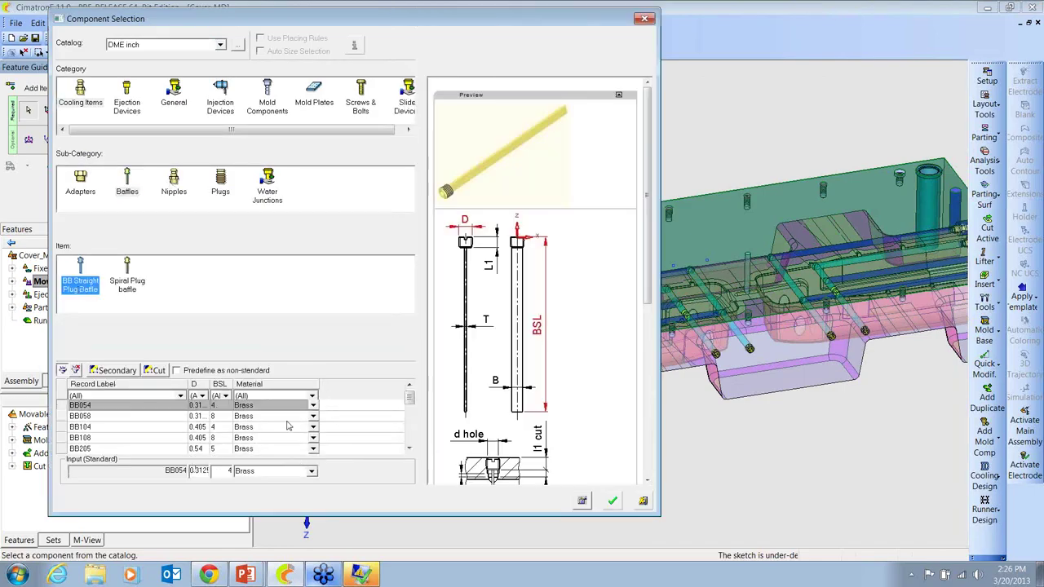
click(202, 396)
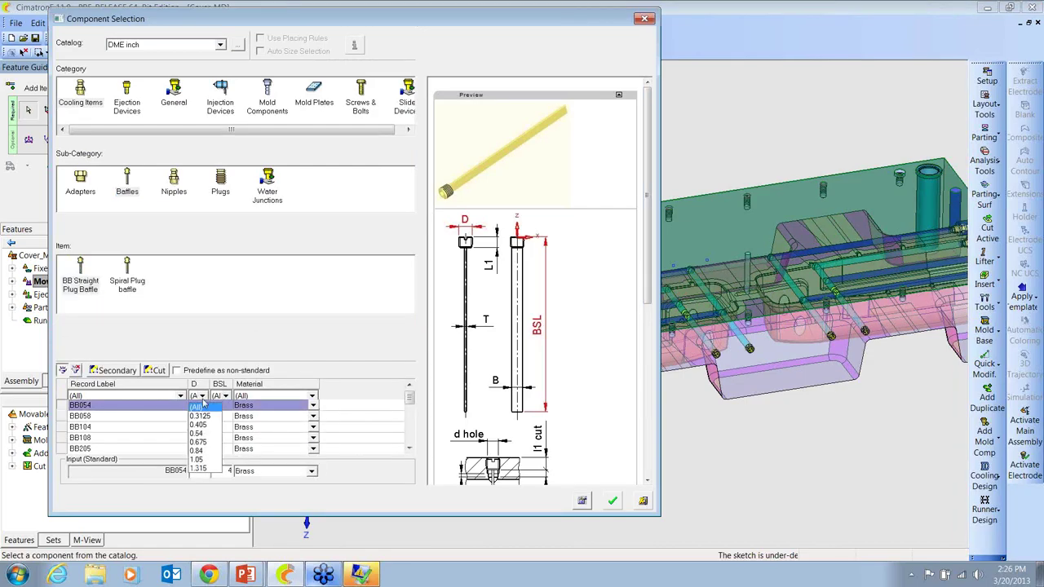
click(197, 441)
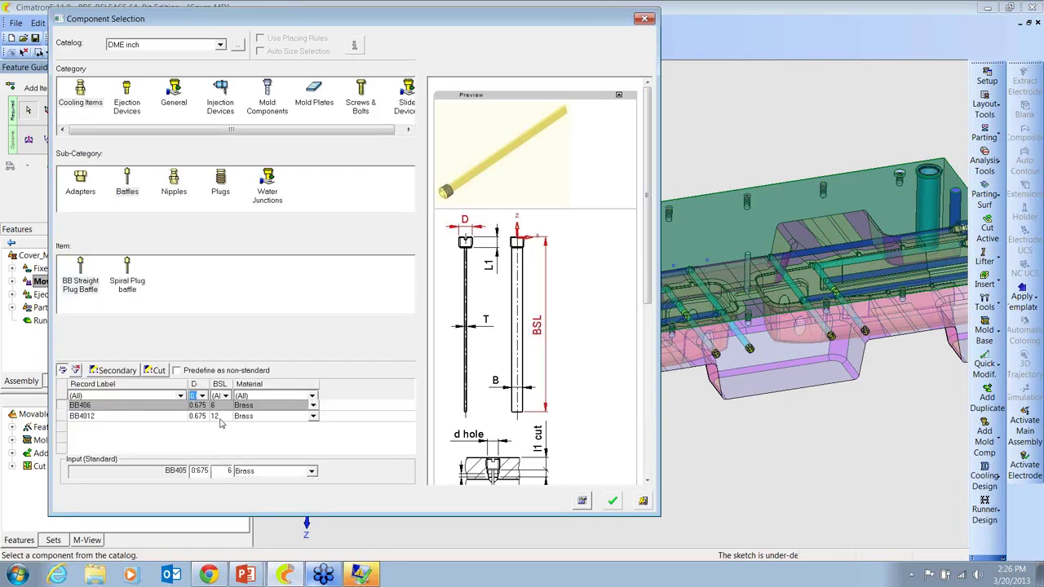
click(220, 417)
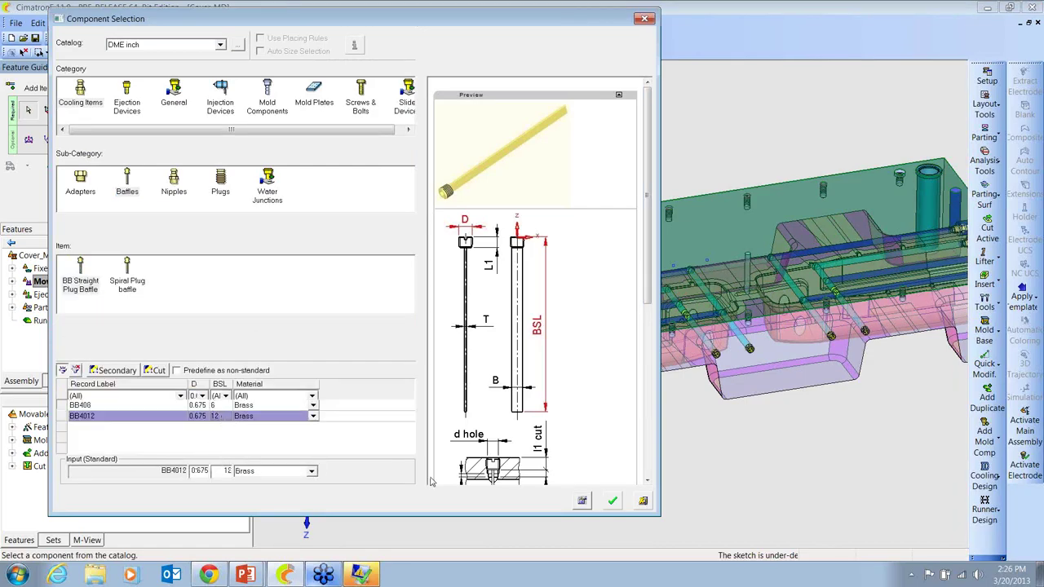
click(612, 501)
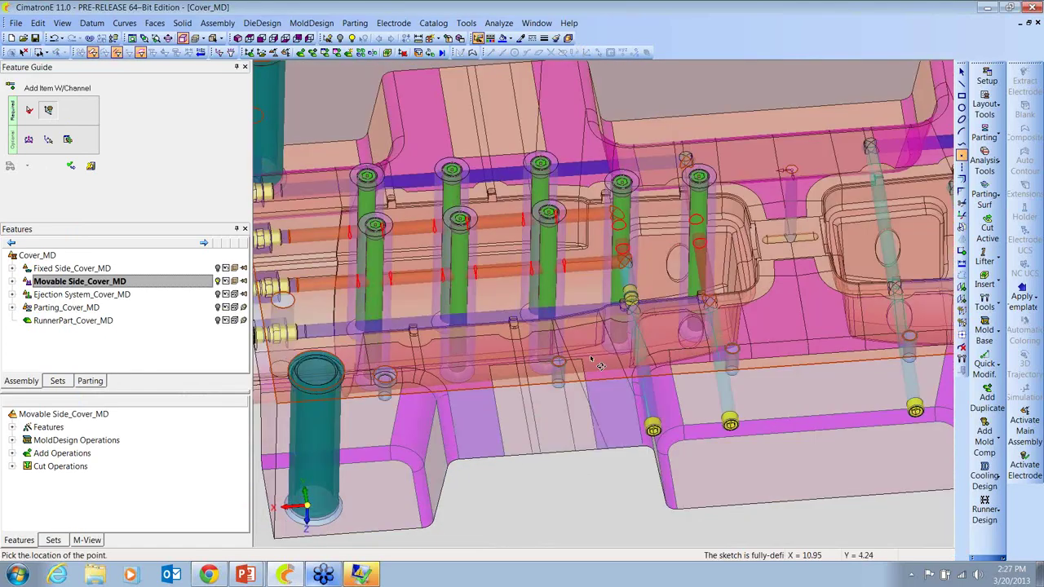
Place the BB4012 baffles with a 90° Z-axis rotation
click(600, 365)
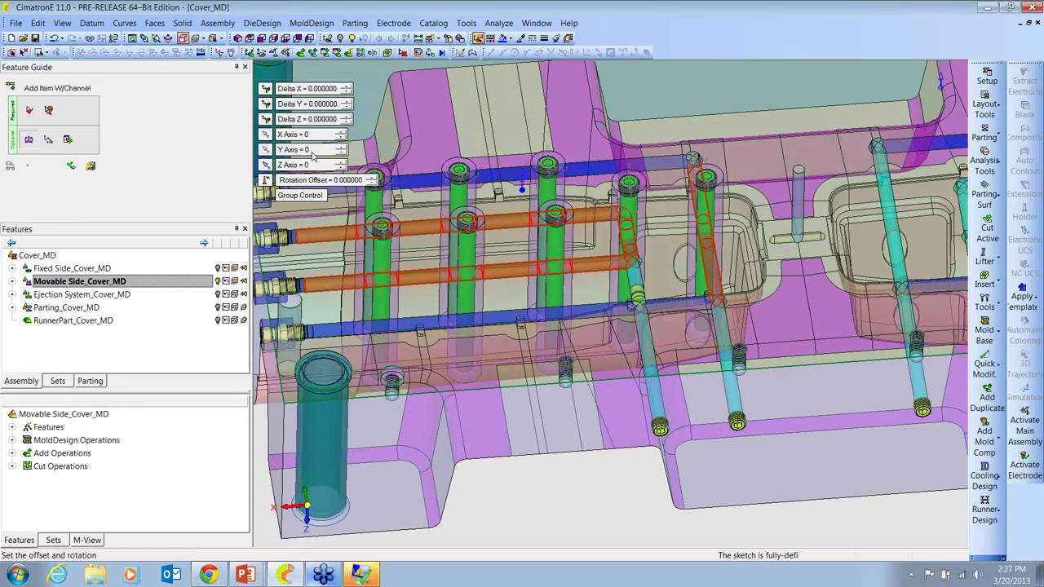
text(90)
key(Return)
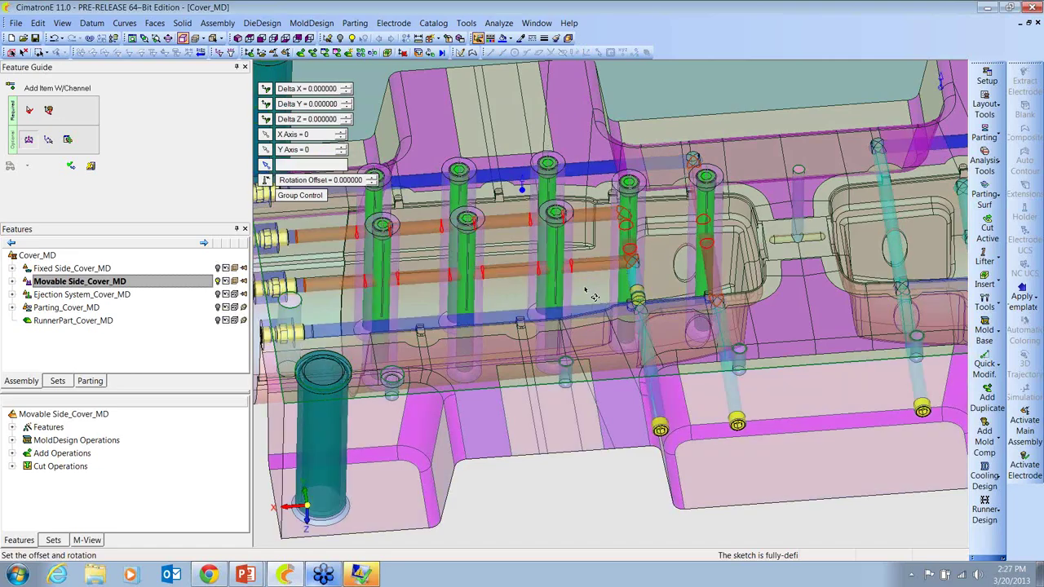
middle_drag(598, 294, 476, 195)
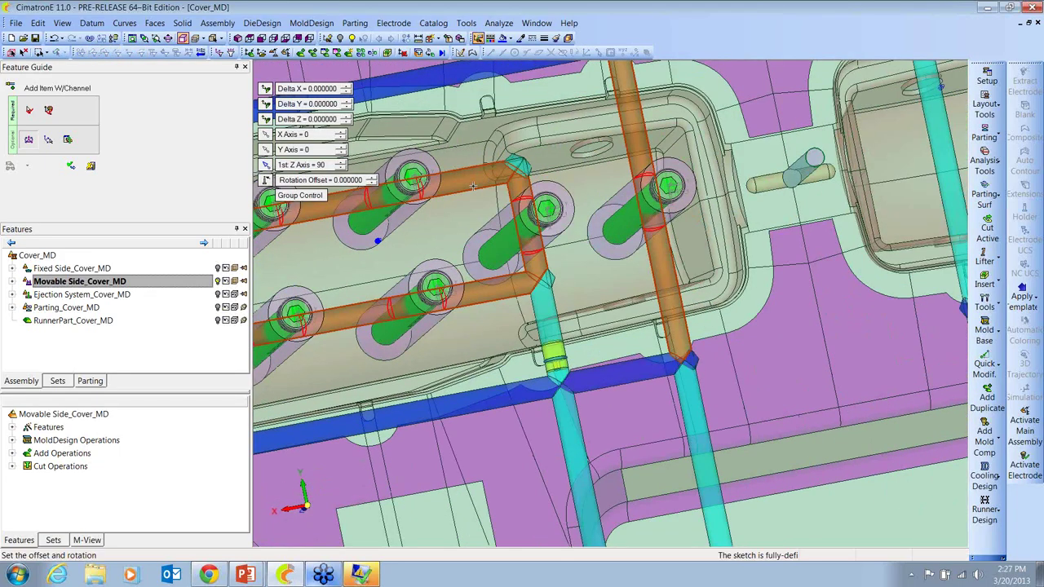
Under Individual Control, set the middle and right instances' 1st Z Axis rotation to 0
click(300, 195)
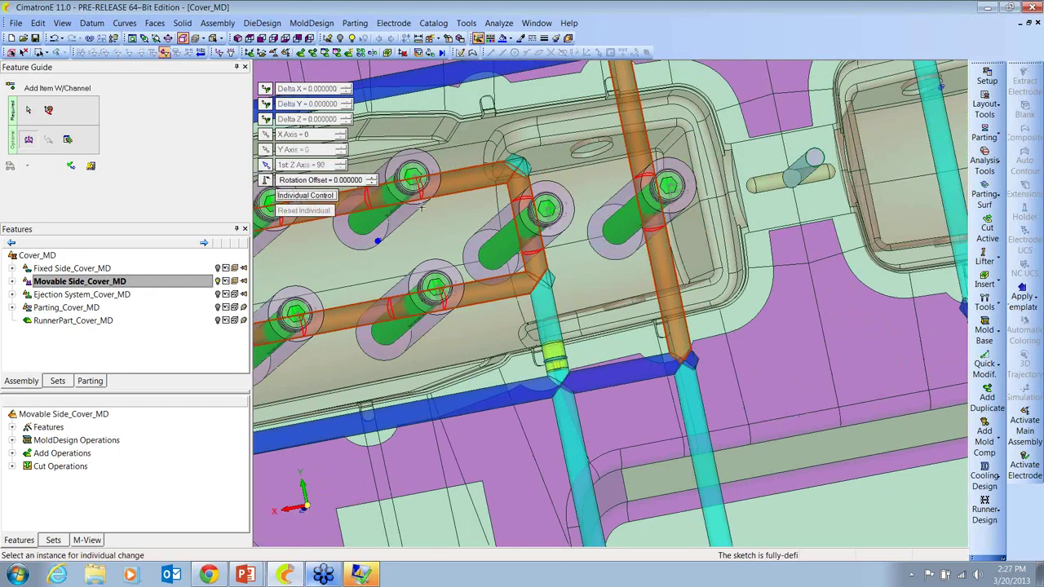
click(545, 208)
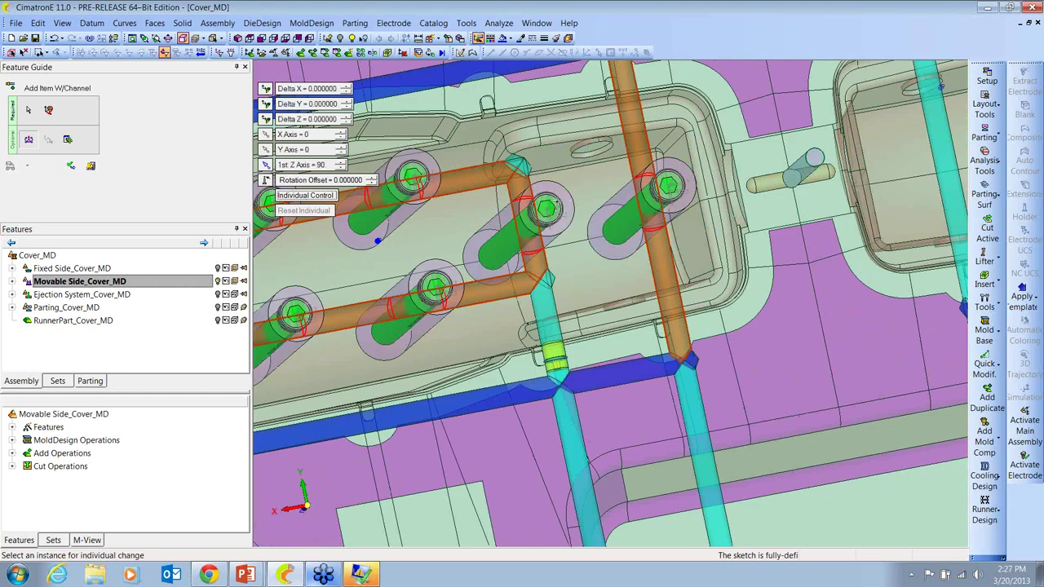
click(669, 187)
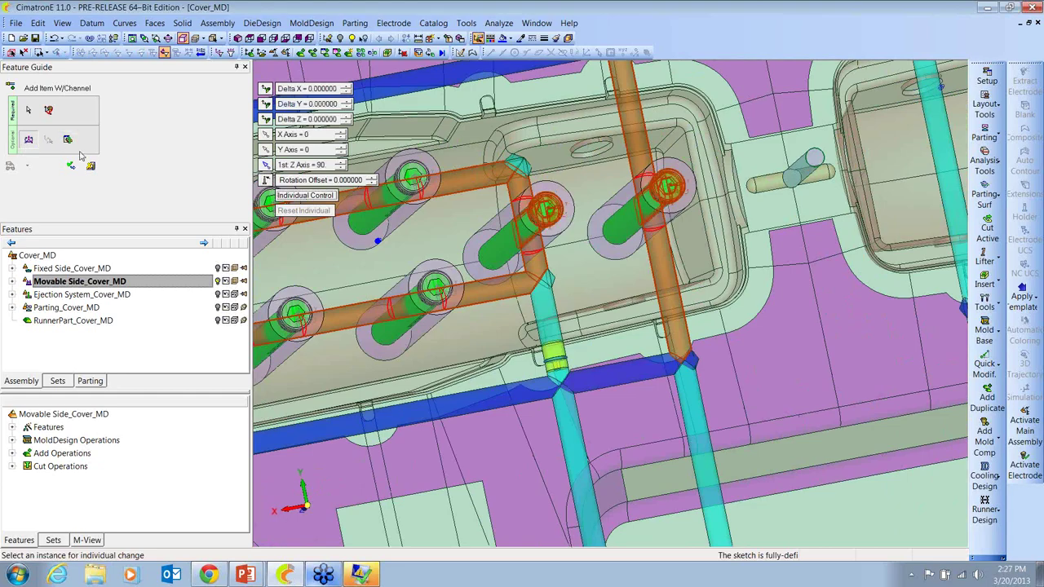
click(299, 165)
text(0)
key(Return)
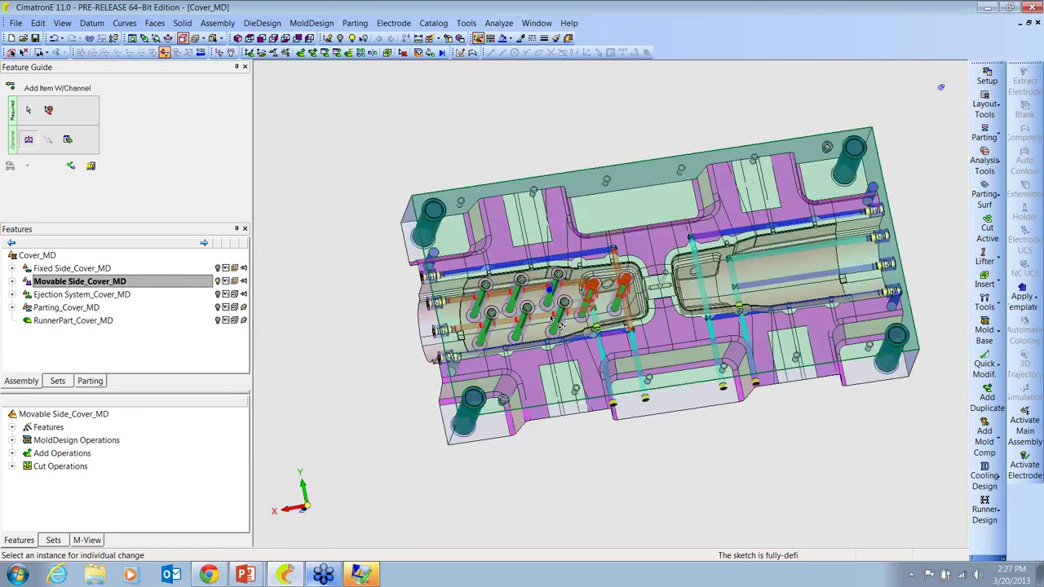
Apply the BB4012 baffle insertion at two channel locations and close the component catalog
click(49, 110)
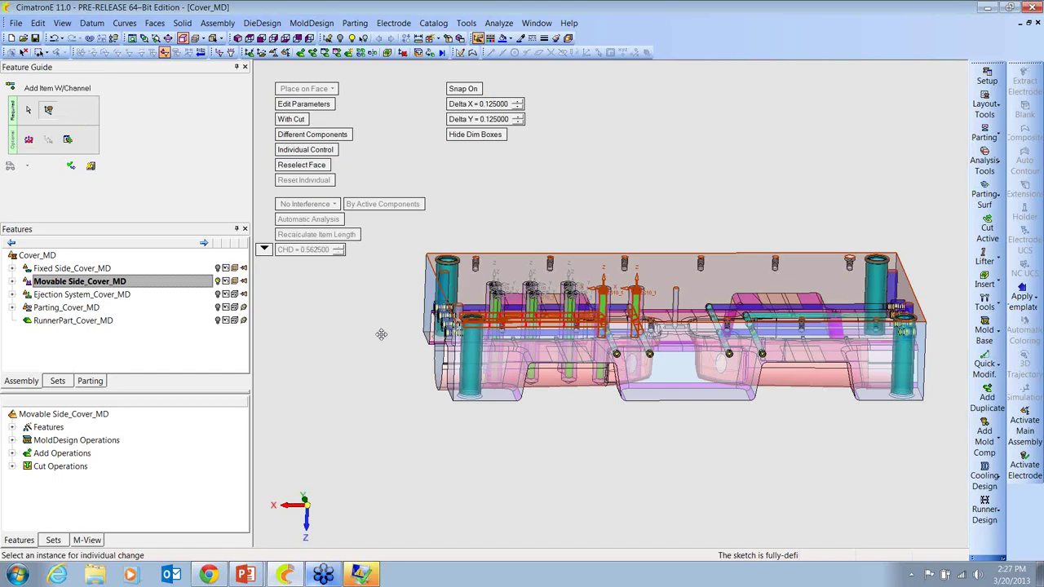
scroll(384, 306, up, 2)
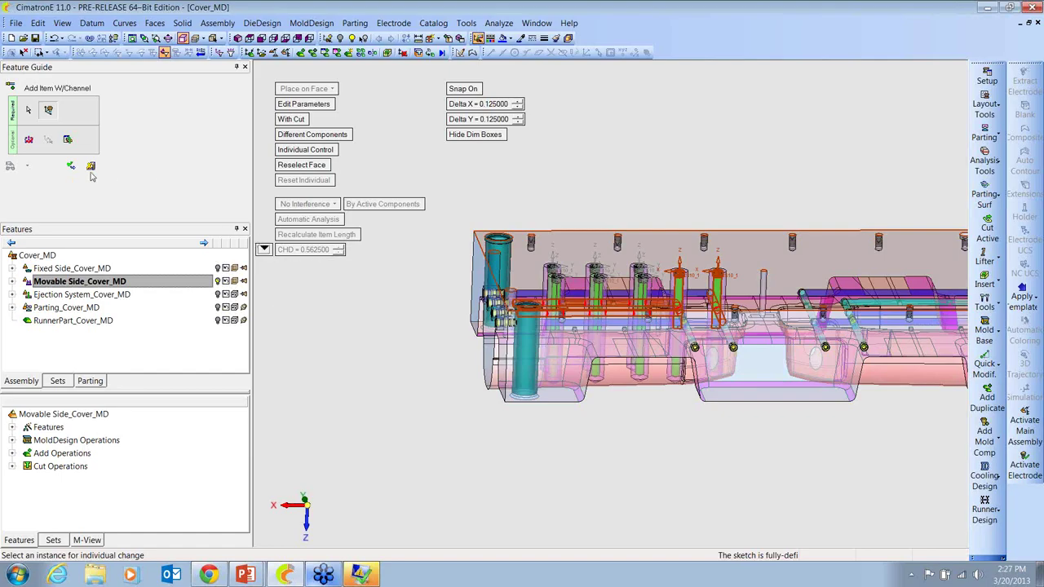
click(71, 165)
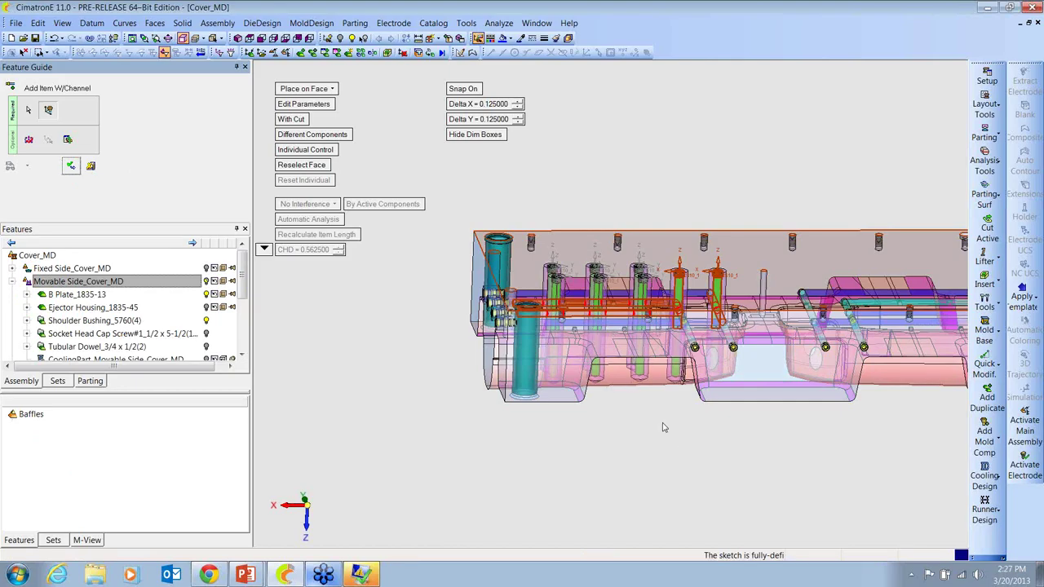
click(647, 386)
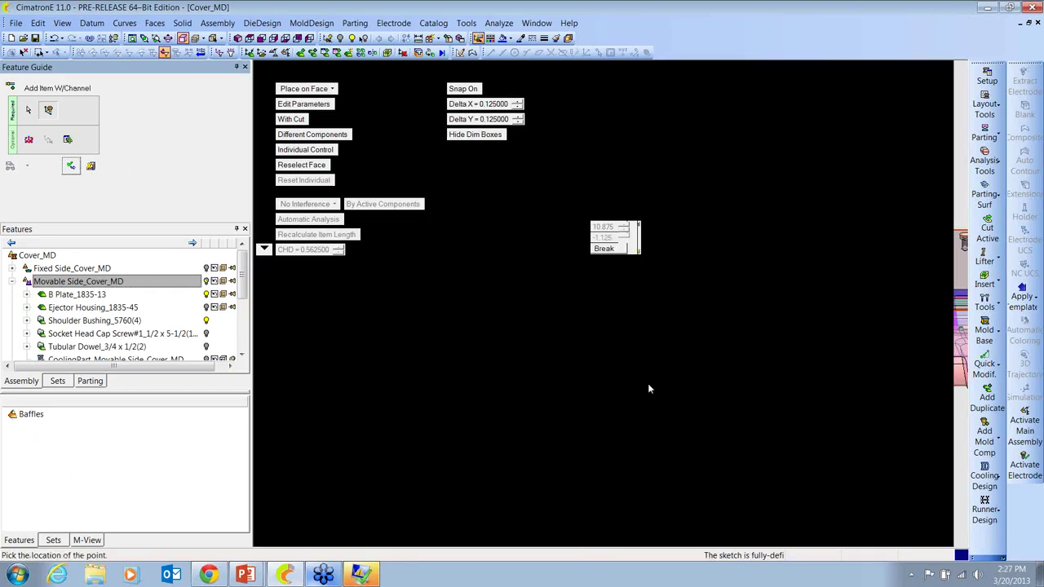
click(491, 359)
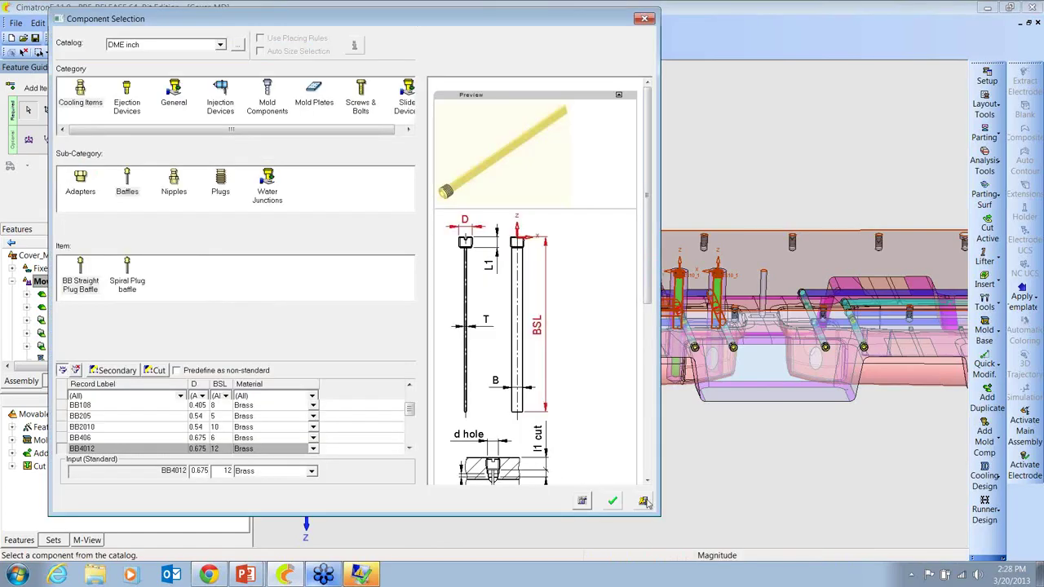
click(644, 502)
scroll(655, 327, up, 5)
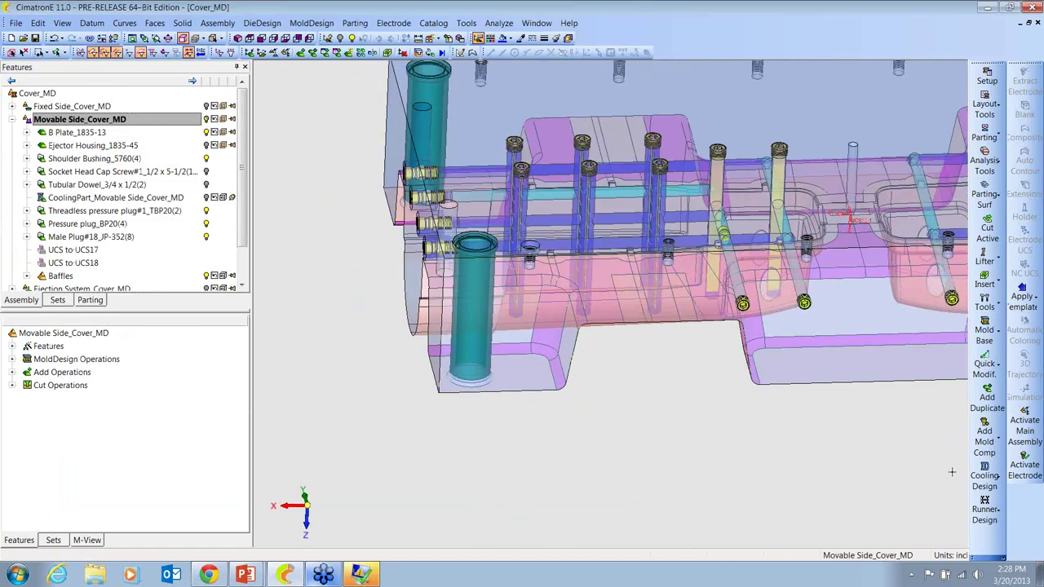
Bring up the Cooling Design tools from the right toolbar
click(984, 480)
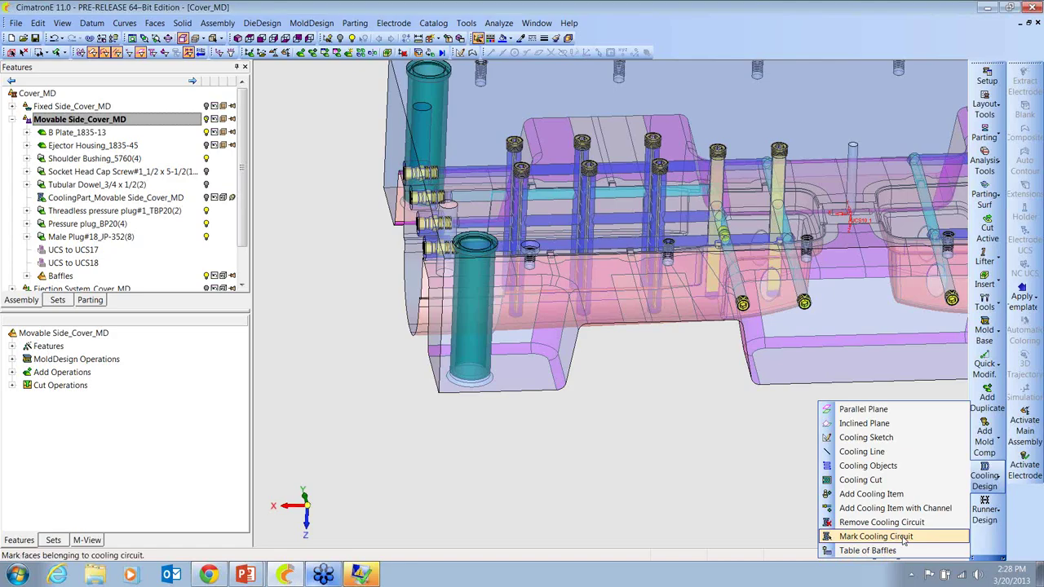
Run Mark Cooling Circuit's Start Analysis to mark the movable-side channels as running water
click(903, 540)
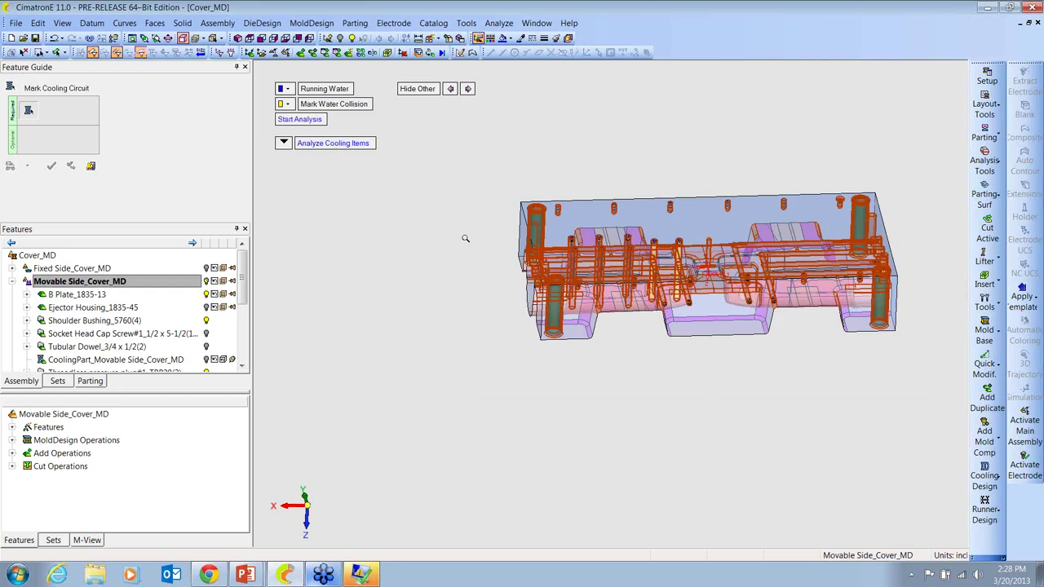
scroll(465, 236, up, 3)
click(281, 143)
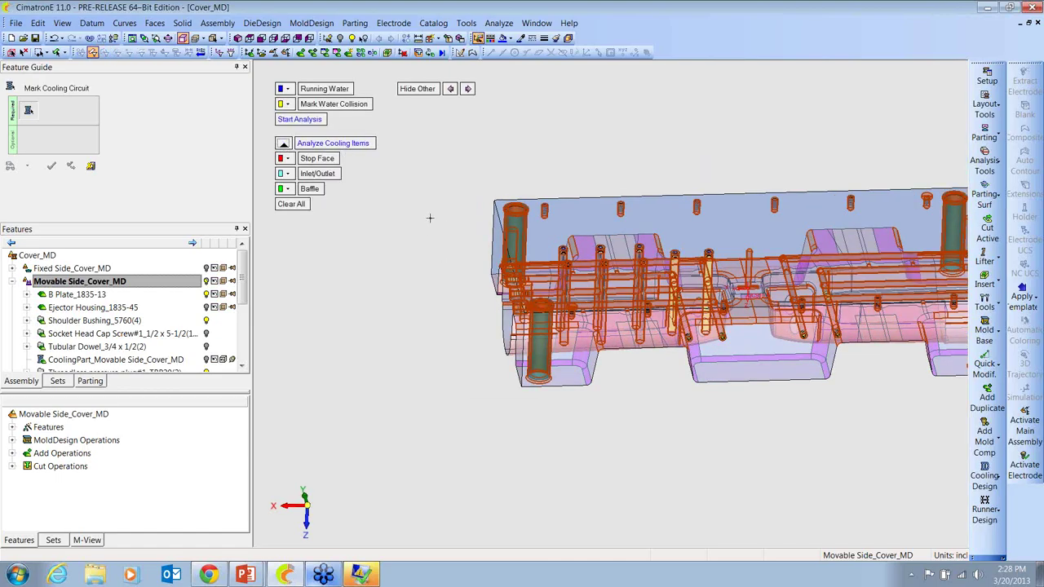
scroll(426, 208, up, 2)
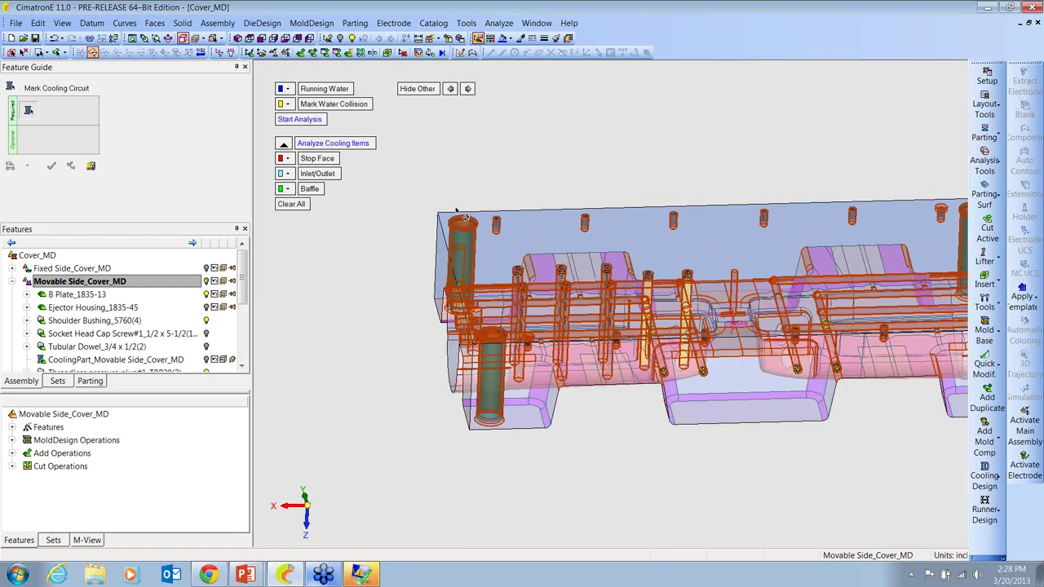
middle_drag(456, 211, 464, 175)
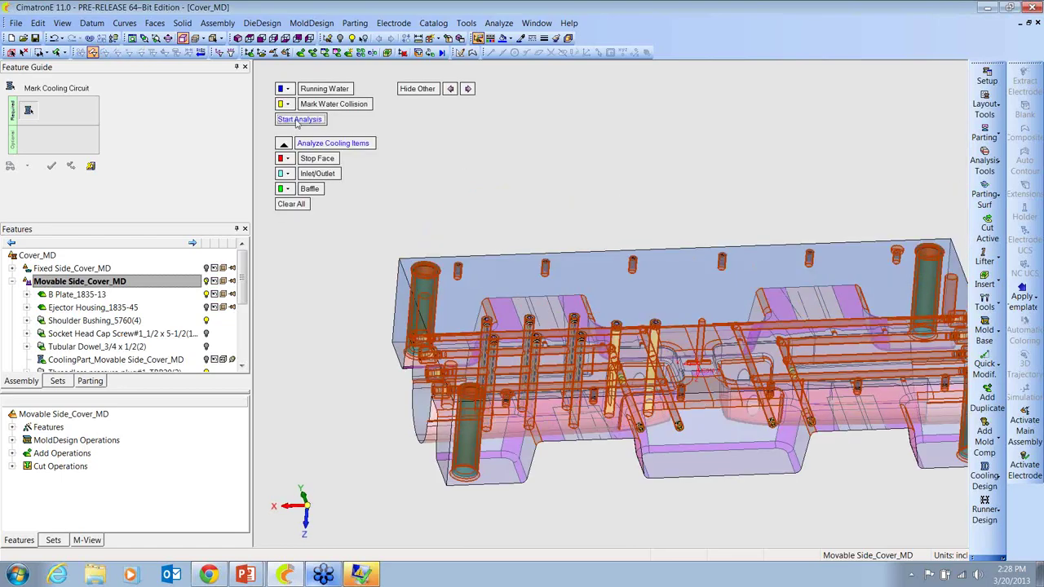
click(300, 119)
click(52, 167)
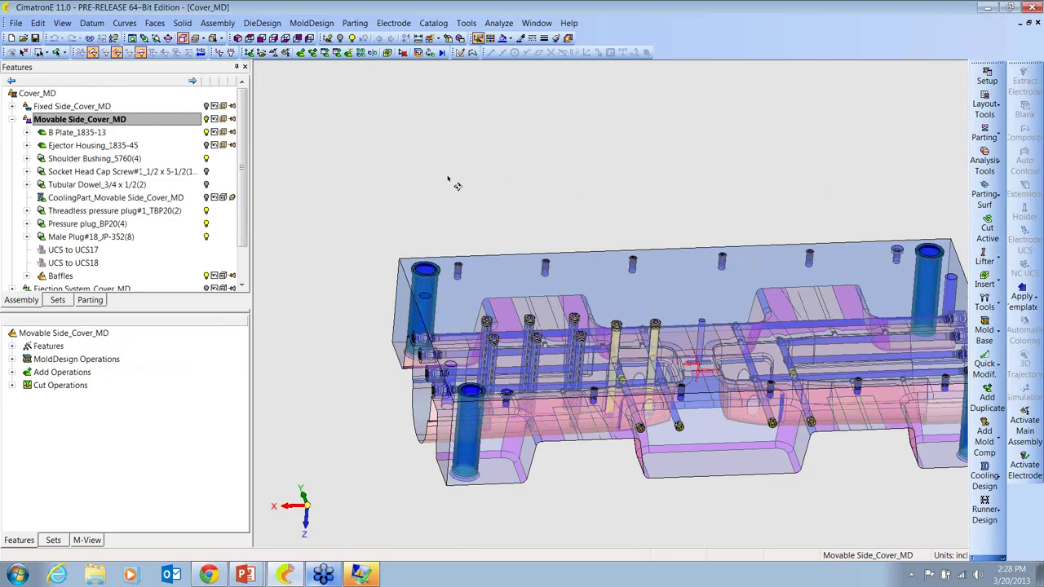
Inspect the baffles and plugs from above, then bring up the Cooling Design tools again
middle_drag(455, 186, 621, 349)
scroll(565, 251, up, 5)
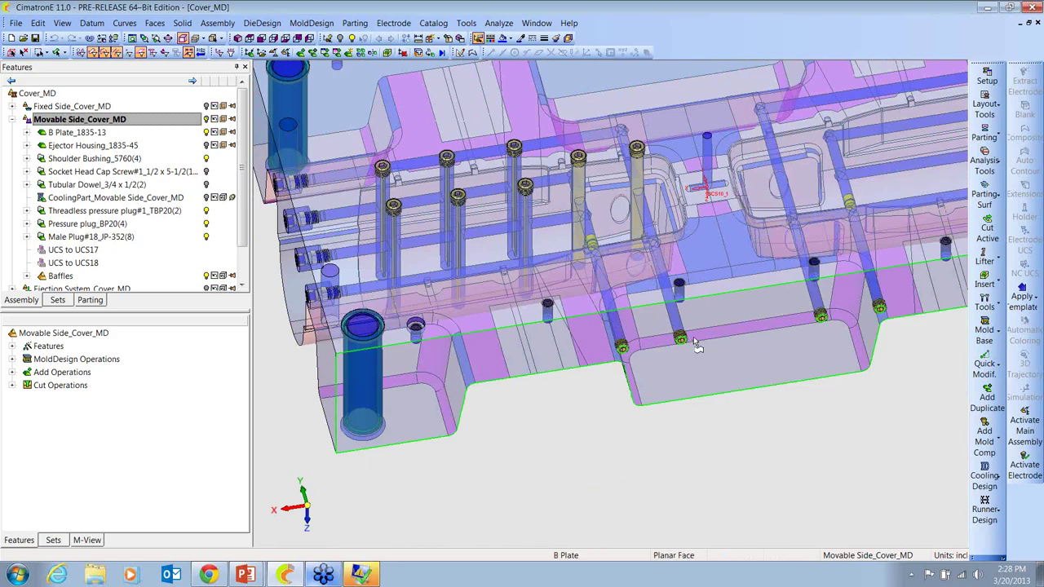
scroll(620, 308, up, 6)
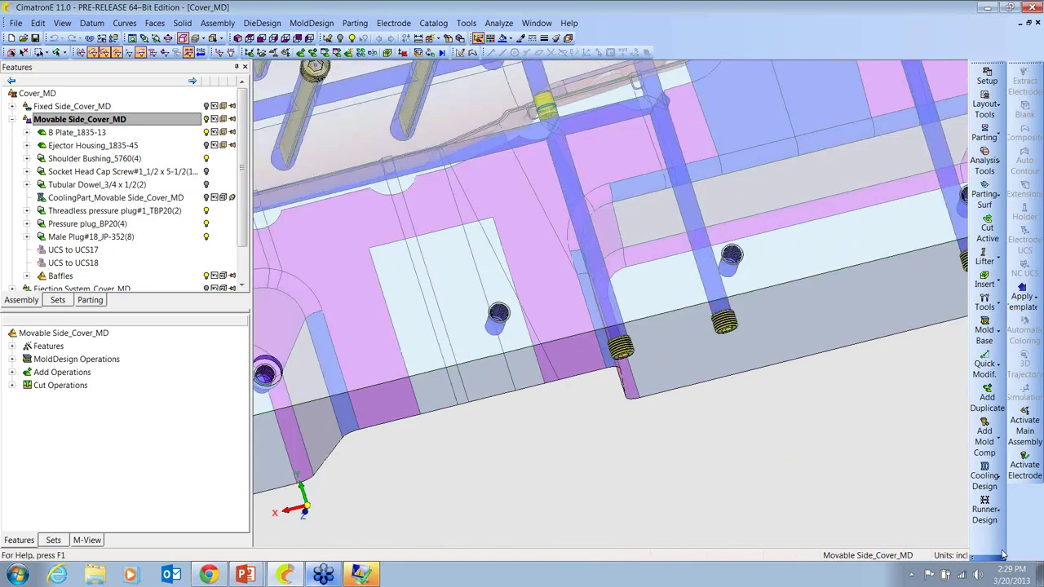
scroll(870, 457, down, 3)
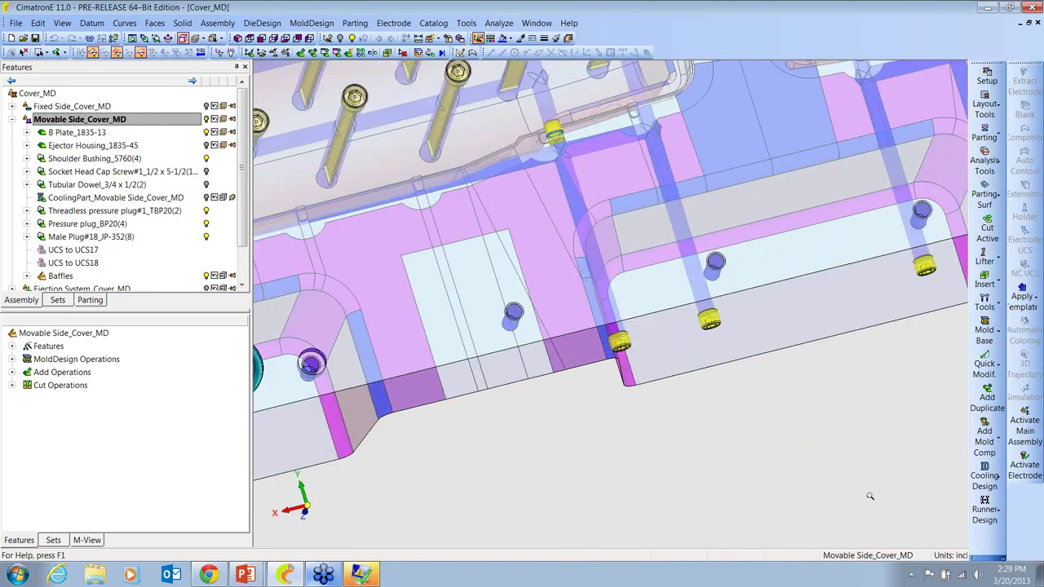
middle_drag(837, 465, 815, 424)
scroll(816, 424, down, 3)
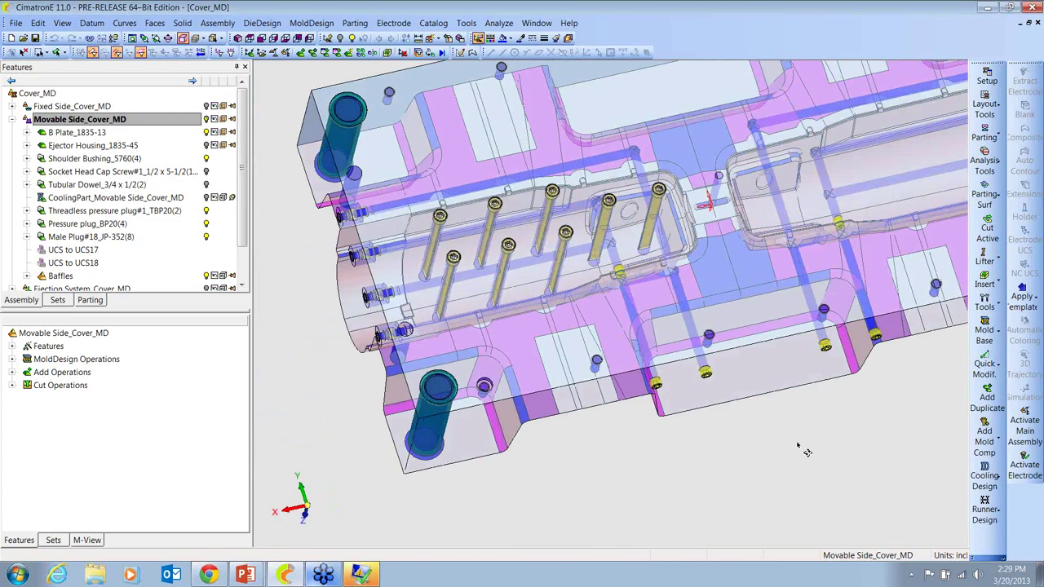
click(984, 480)
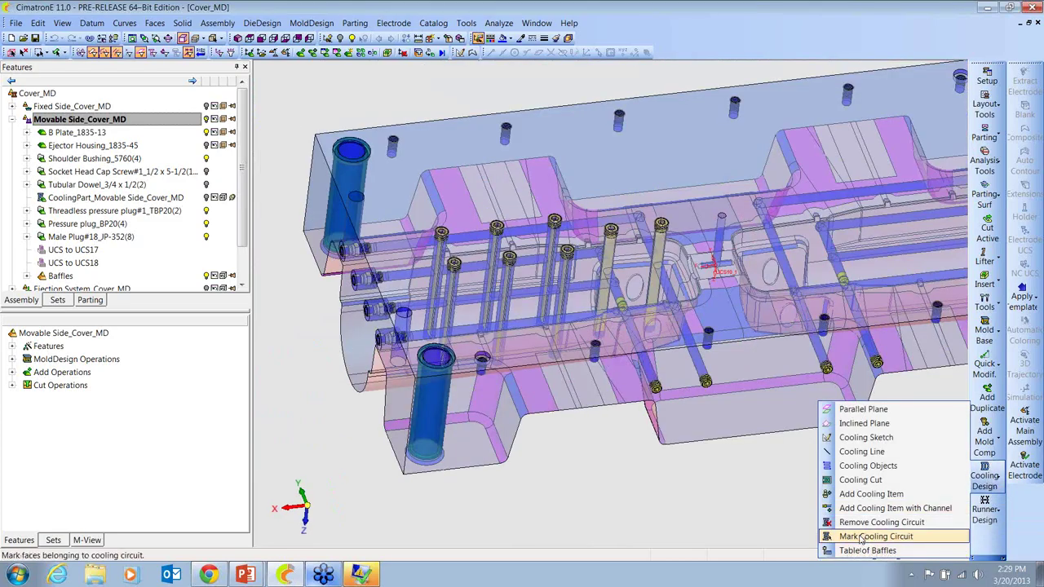
Mark the connected left-half cooling circuit in top view and run its water analysis
click(862, 537)
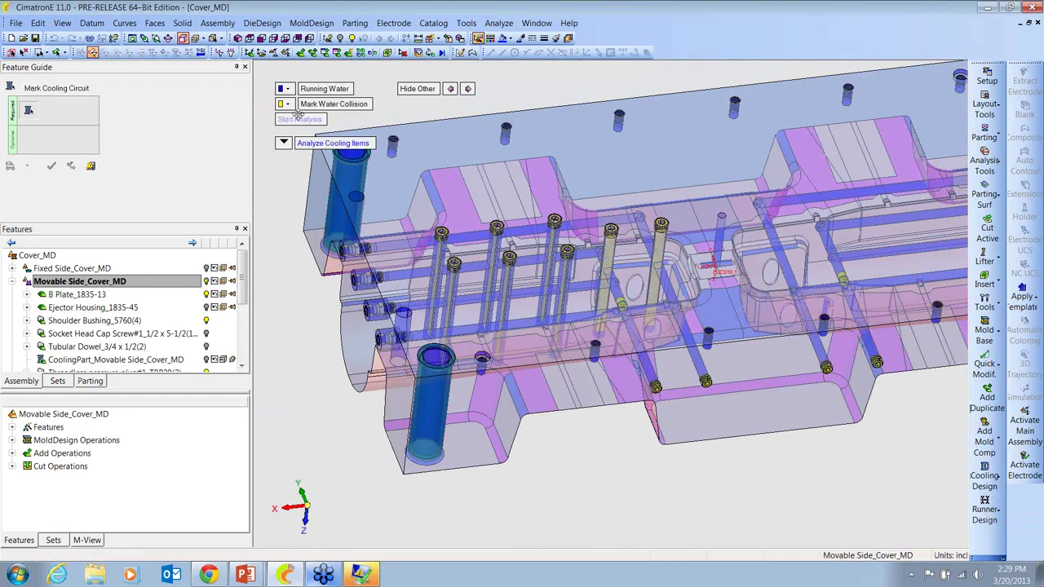
click(399, 276)
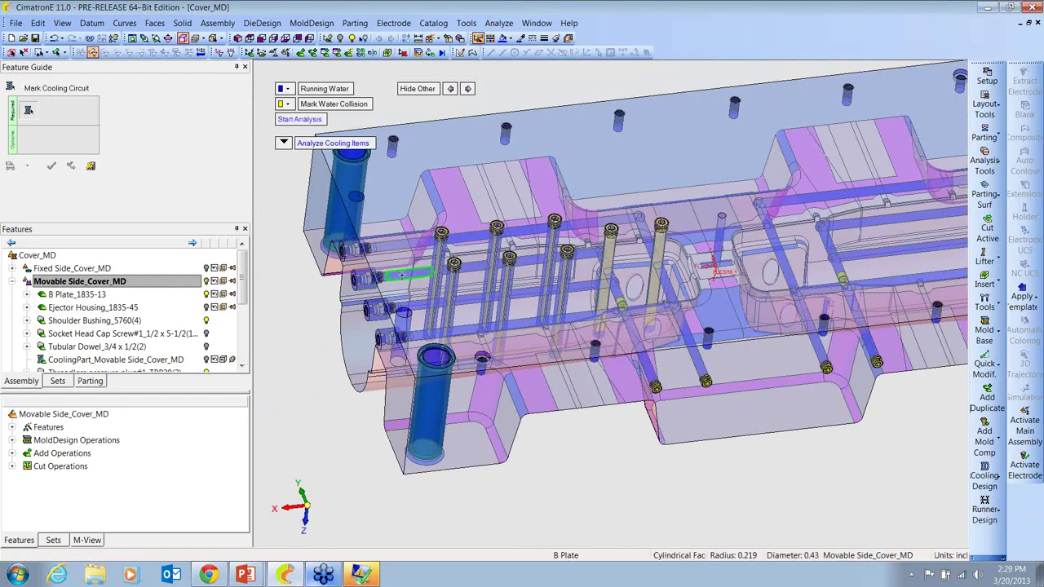
click(400, 276)
key(ctrl+t)
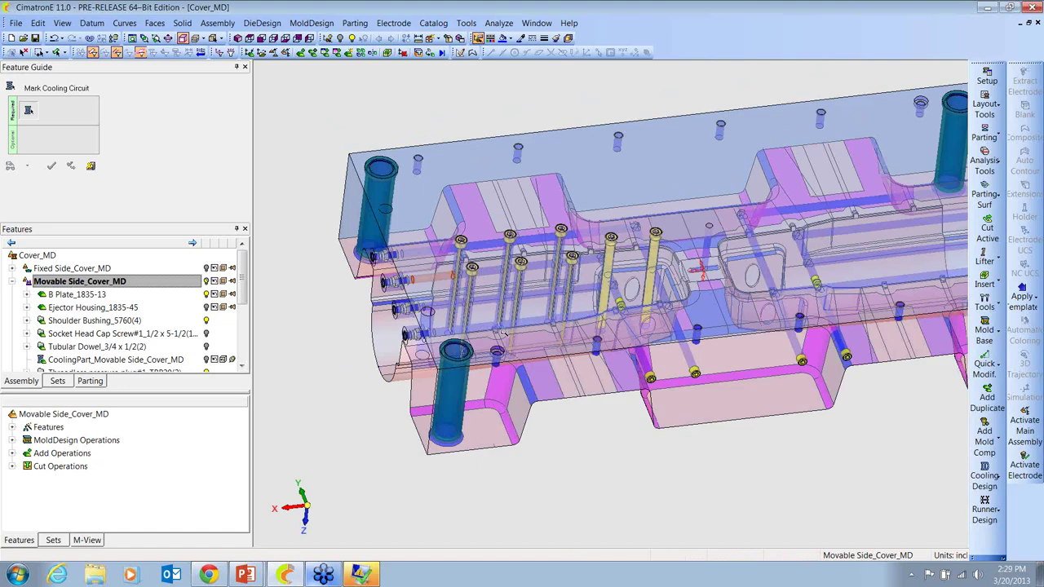
click(682, 324)
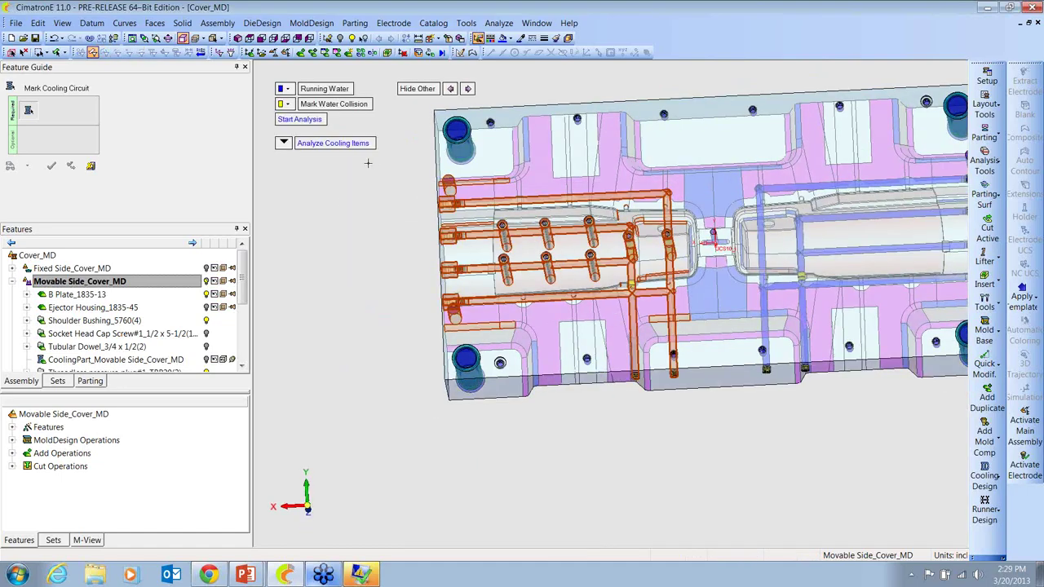
click(302, 120)
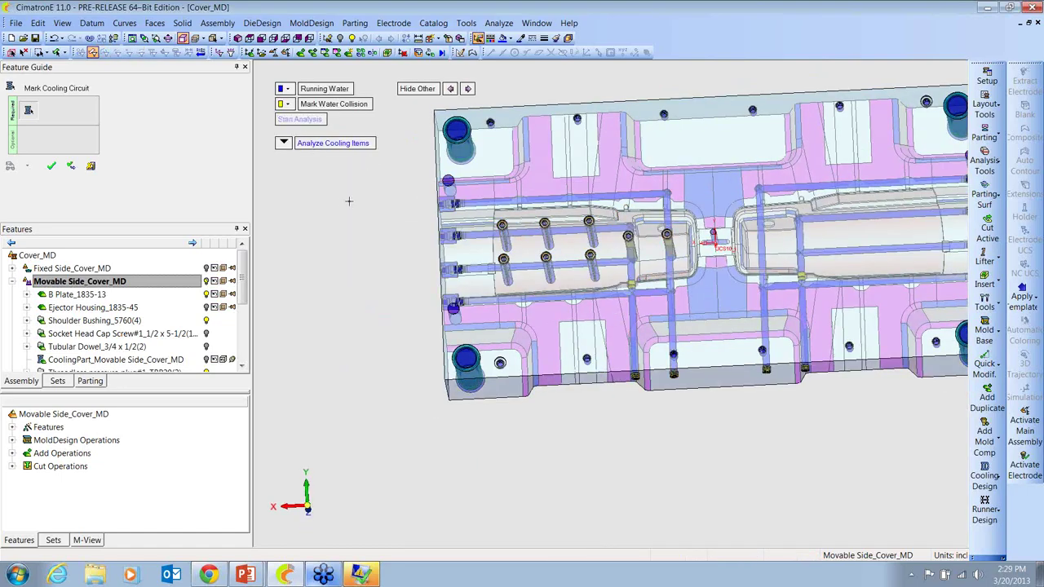
click(284, 143)
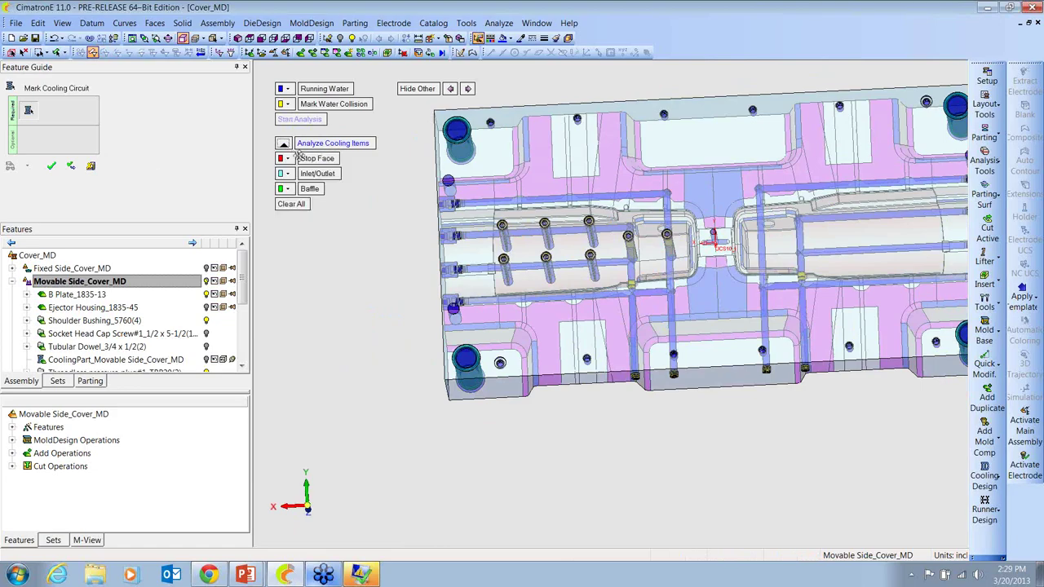
Close the circuit analysis and make Ejection System_Cover_MD the active assembly
click(50, 166)
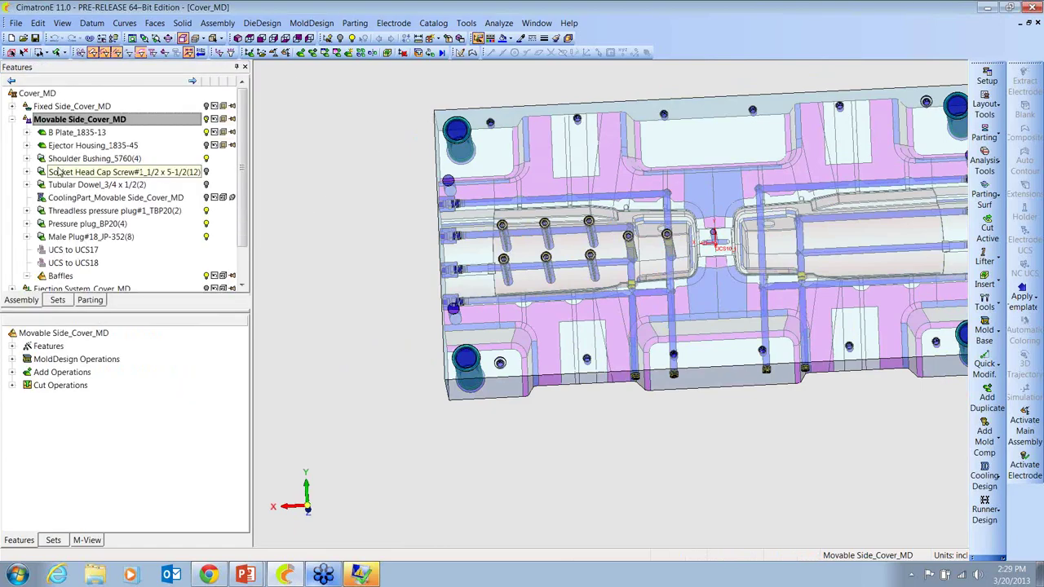
middle_drag(405, 313, 697, 298)
scroll(698, 298, down, 3)
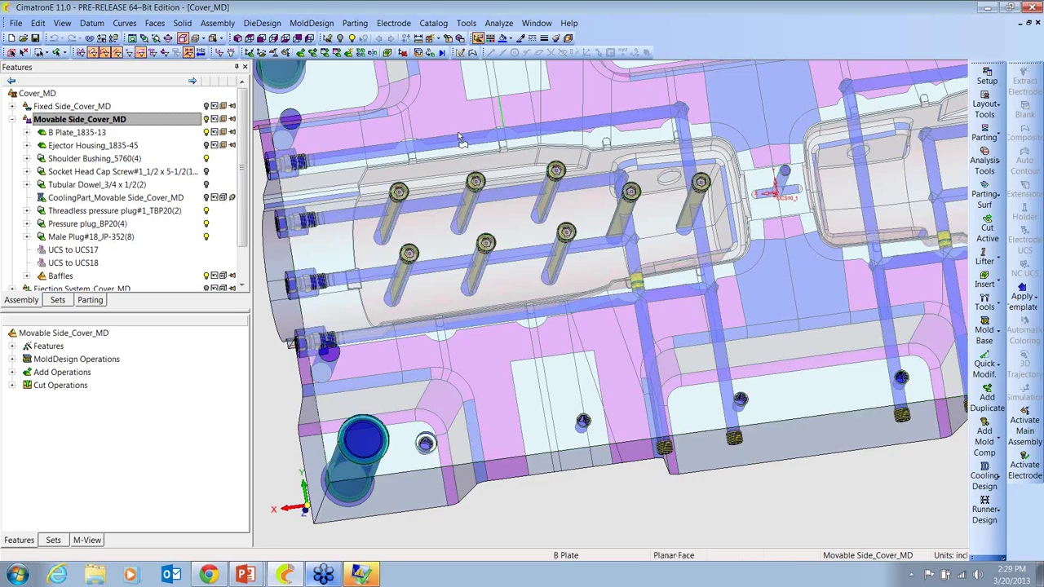
scroll(628, 171, down, 5)
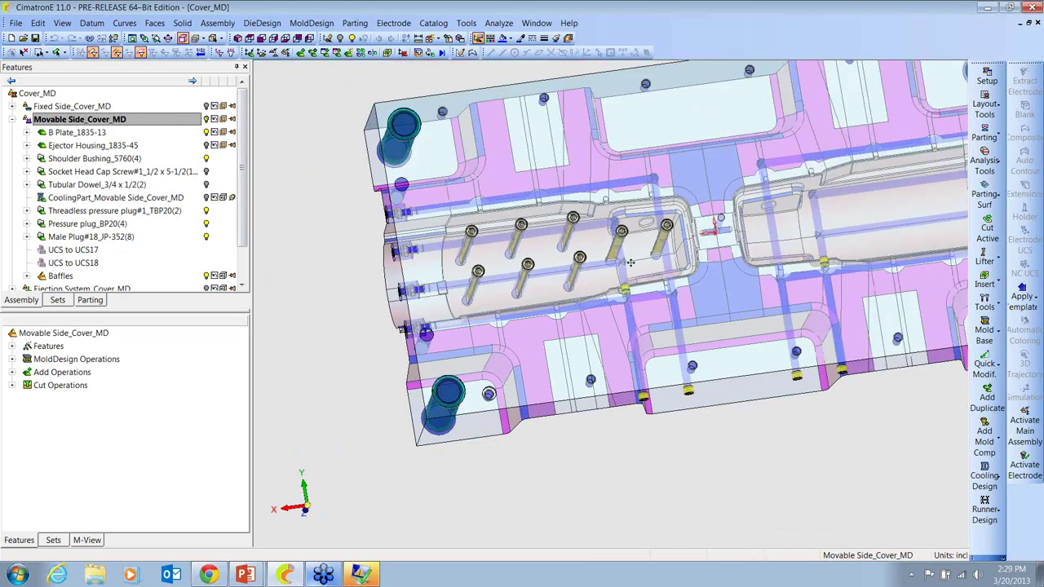
middle_drag(628, 171, 675, 282)
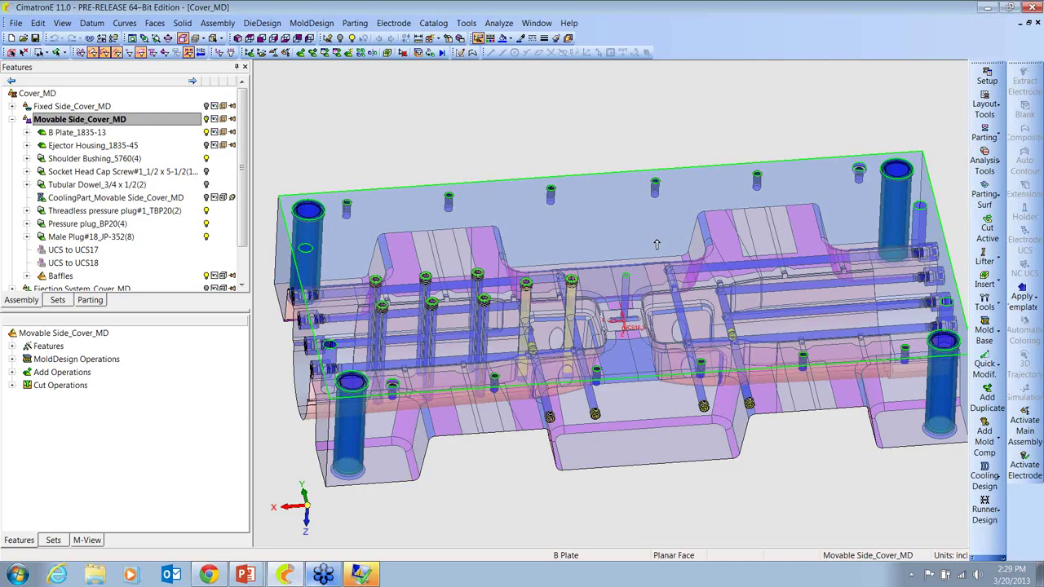
scroll(620, 310, down, 3)
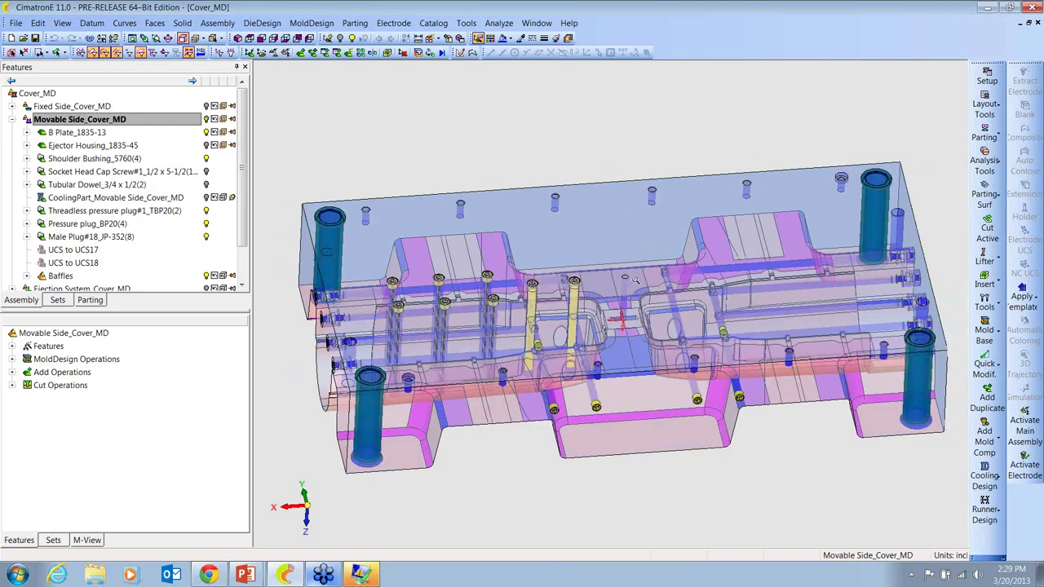
scroll(131, 204, down, 1)
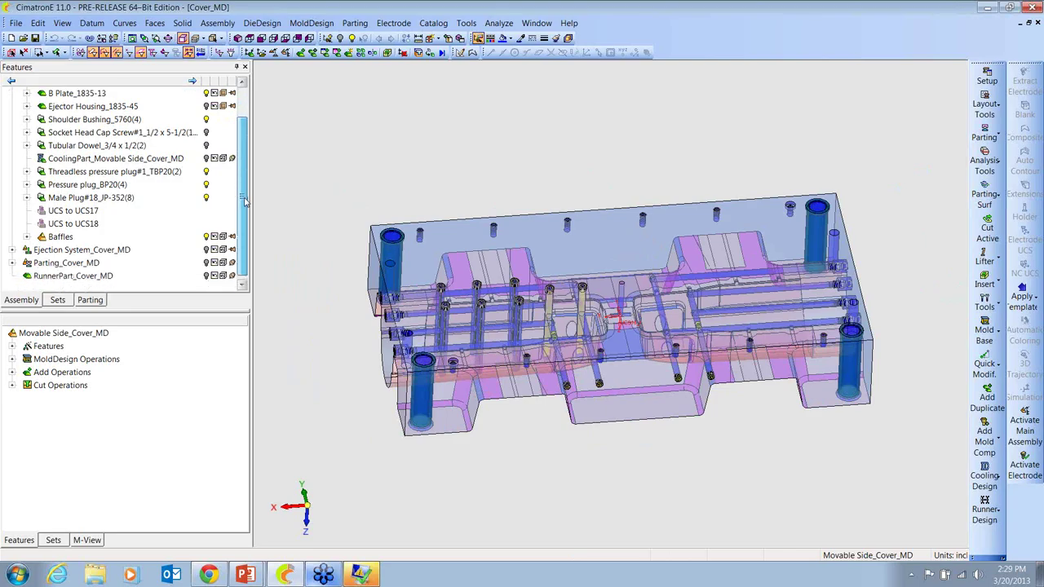
click(73, 251)
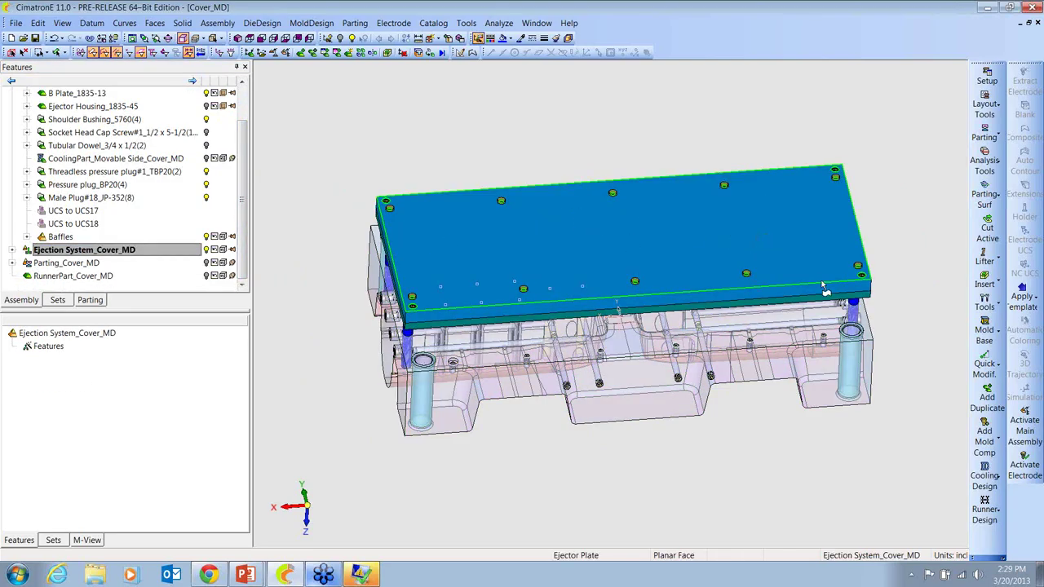
Switch to top view and start Add Ejector from the Ejection Design tools
click(250, 38)
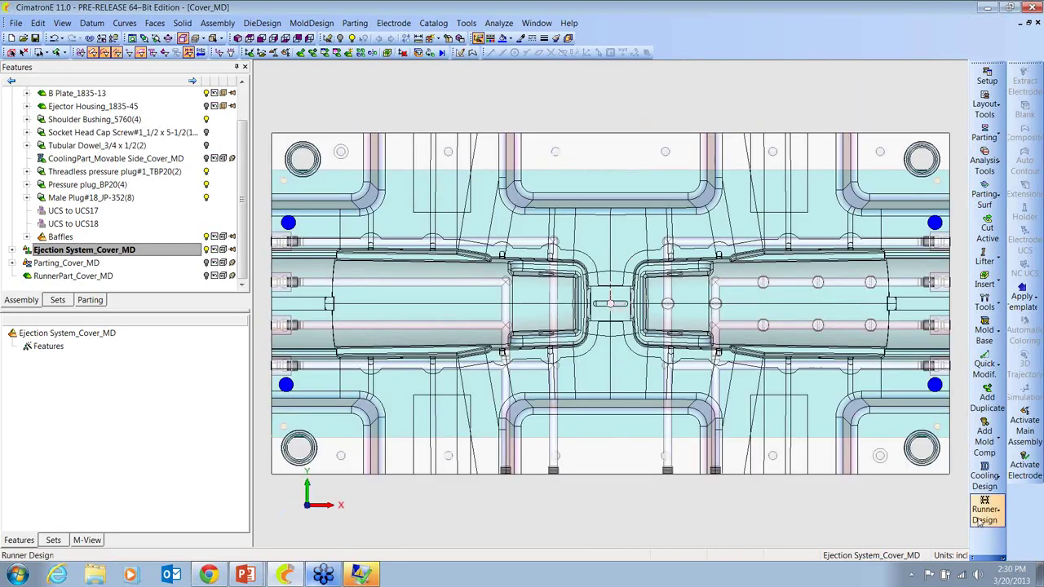
click(984, 556)
click(882, 534)
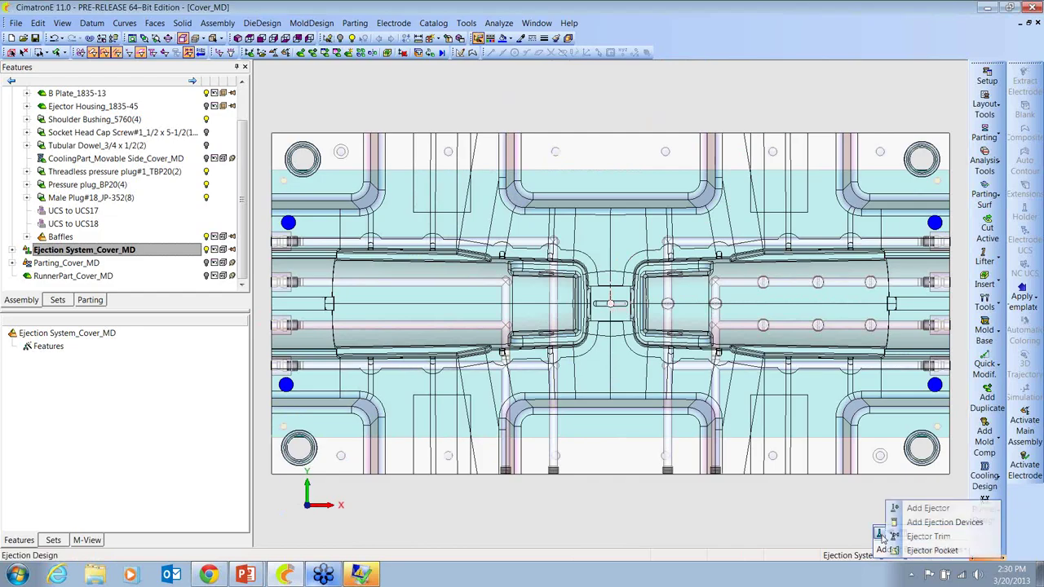
click(912, 508)
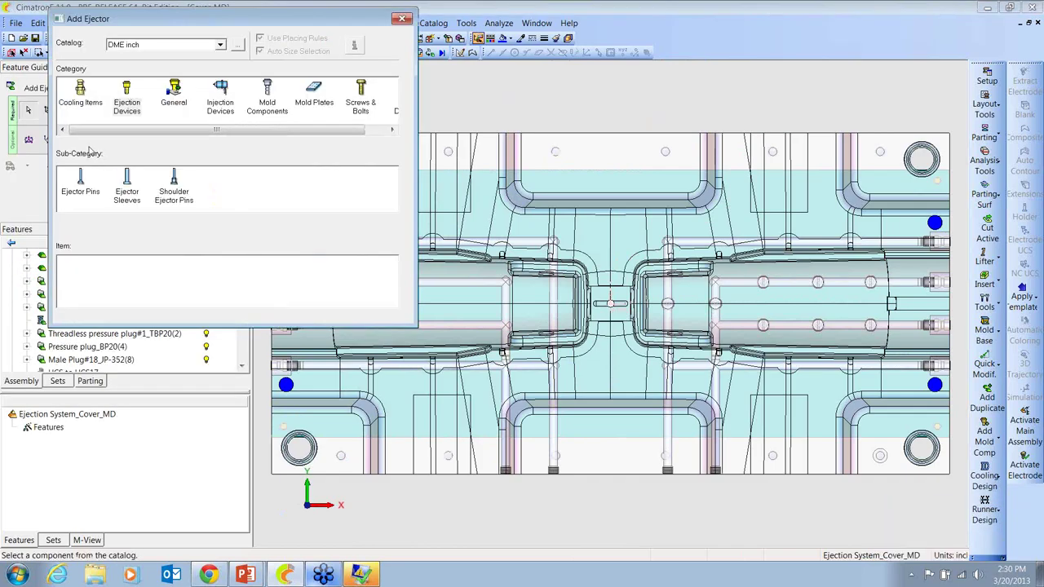
Choose the PCS Inch keyed ejector pin P25-4, filtered to 0.375 diameter
click(127, 65)
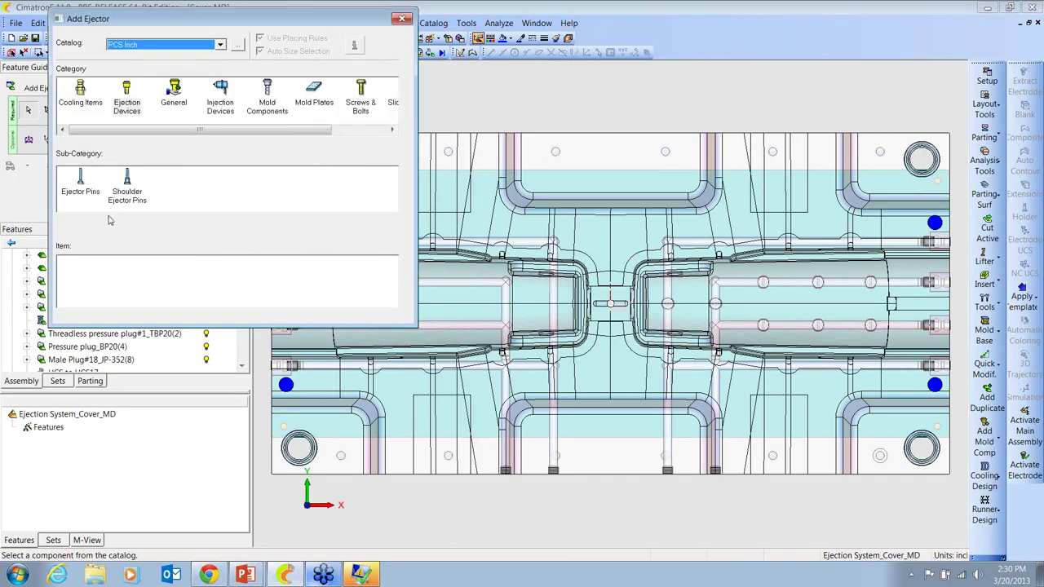
click(81, 180)
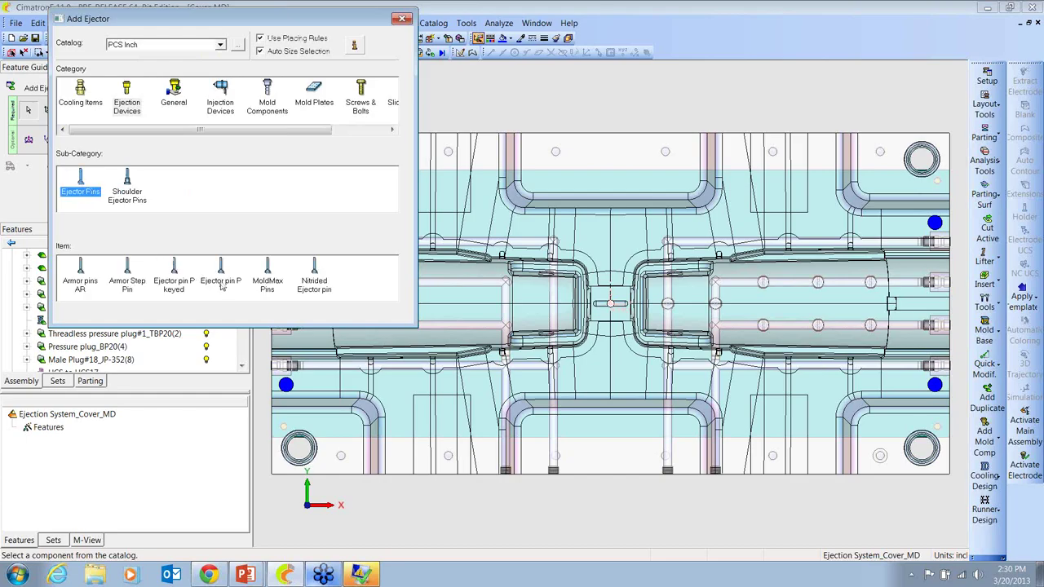
click(174, 284)
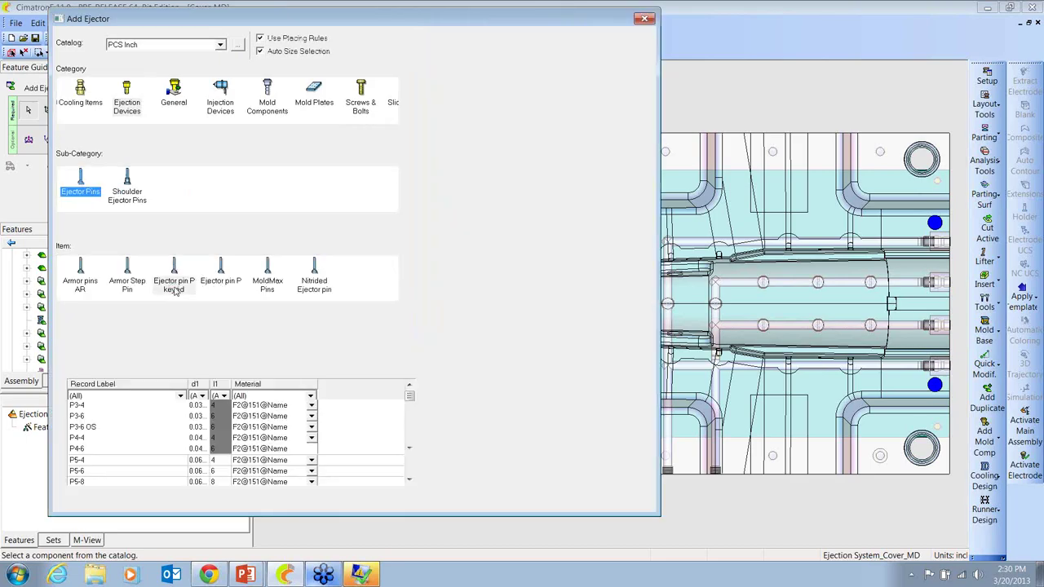
click(202, 397)
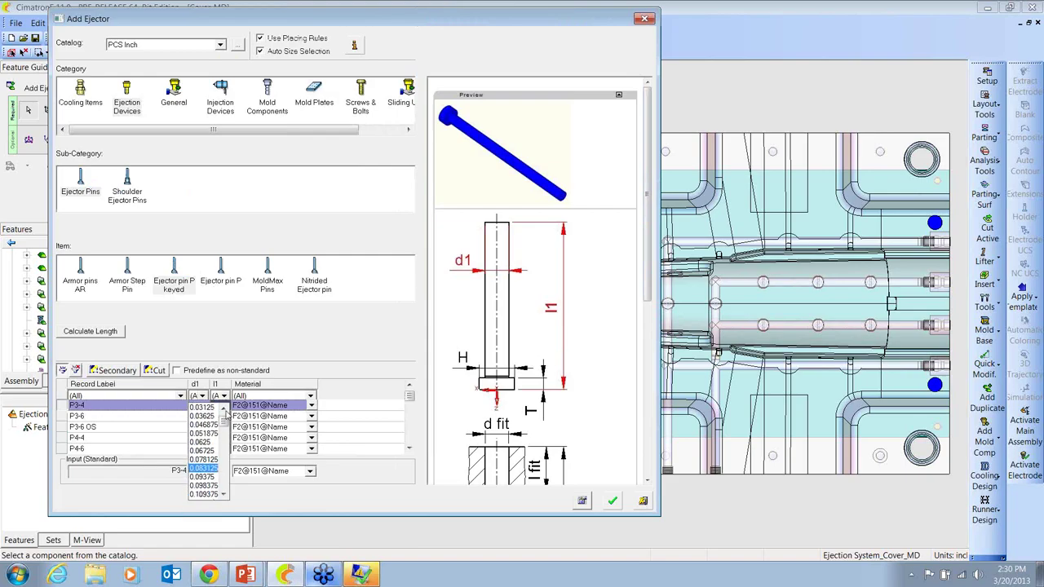
drag(225, 424, 225, 450)
click(225, 497)
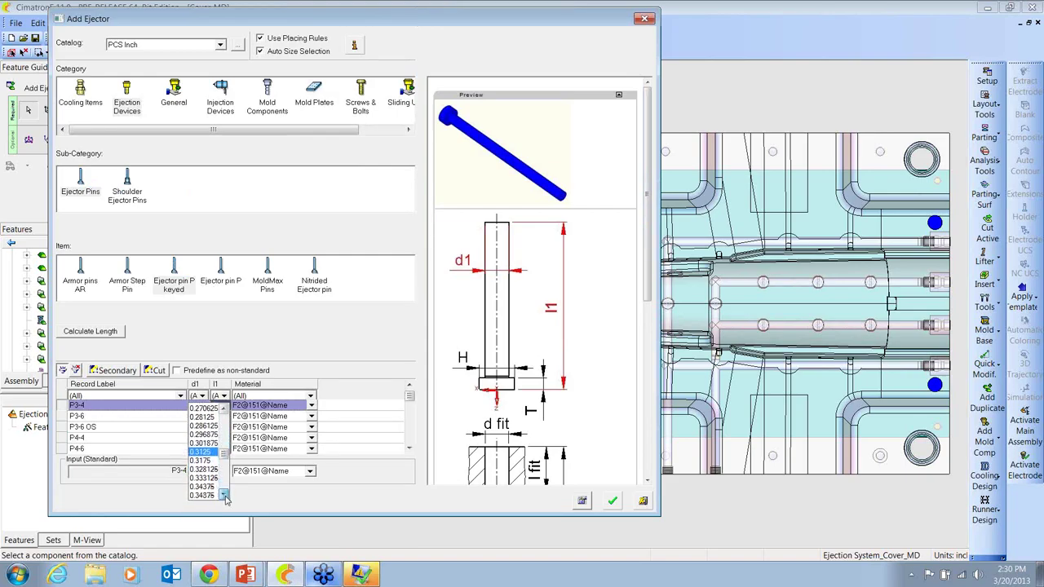
click(225, 497)
click(204, 495)
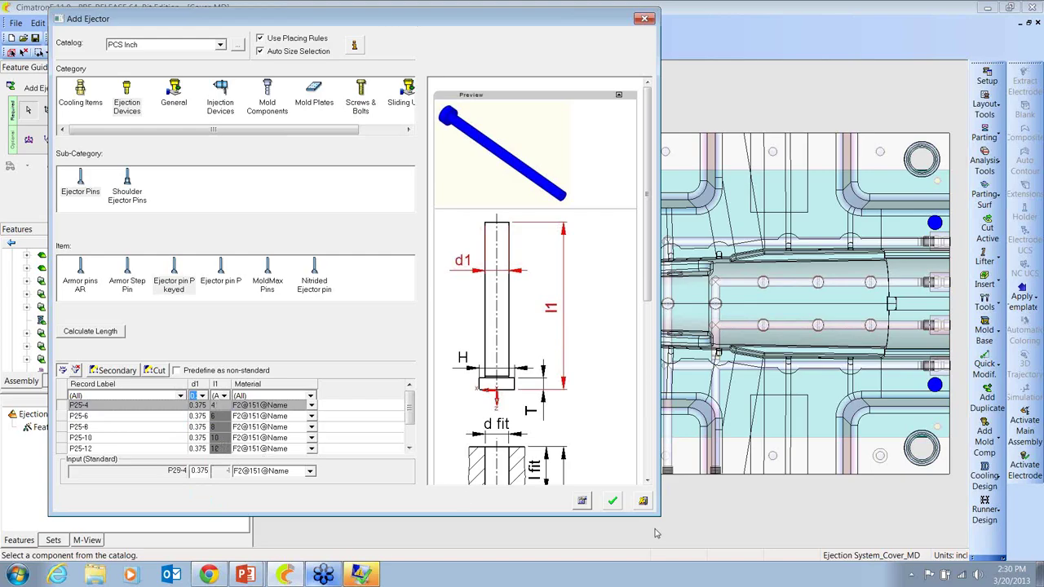
click(613, 502)
click(375, 304)
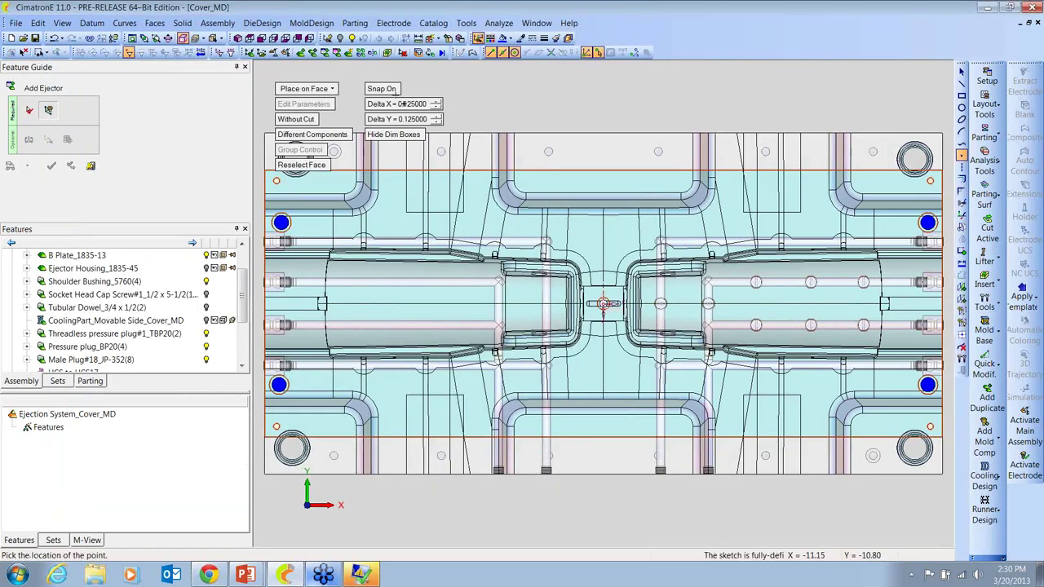
Set the Delta X and Delta Y snap spacing to 0.1
click(410, 105)
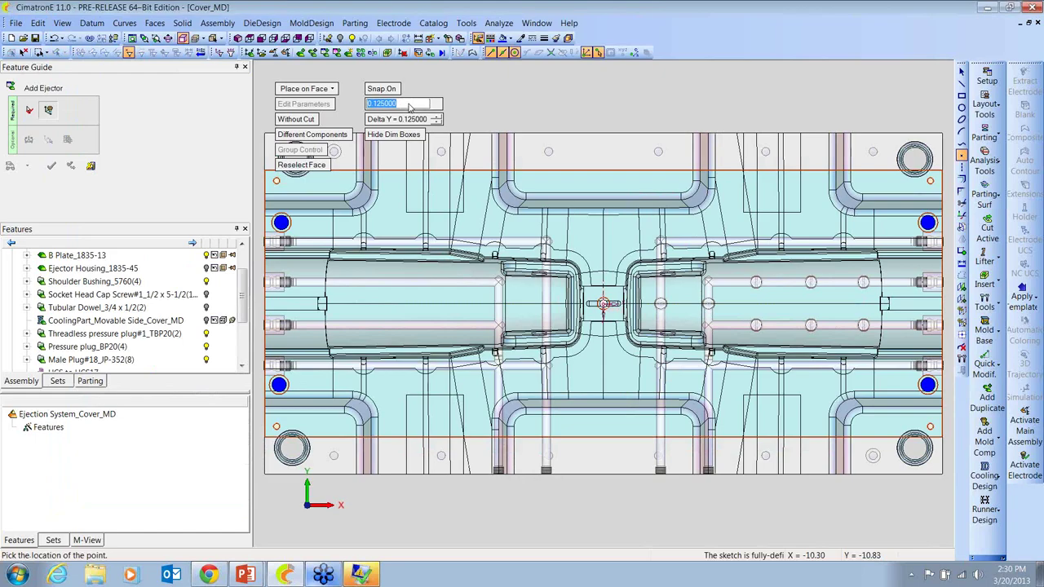
text(1)
key(Return)
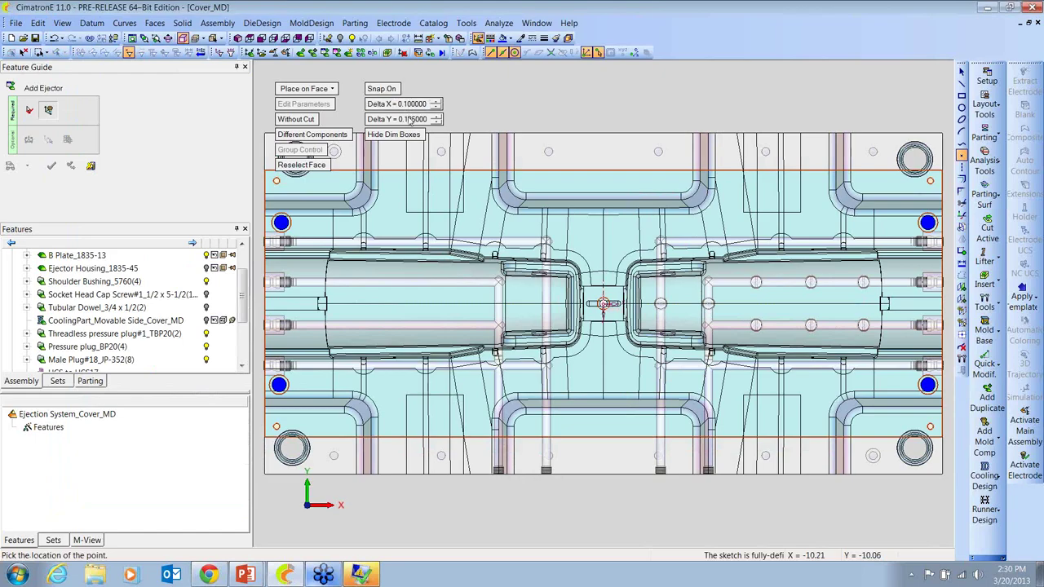
click(409, 120)
text(1)
key(Return)
Place six pins at X -14, -10.9, -7.1 and Y ±1.8, then commit
click(404, 277)
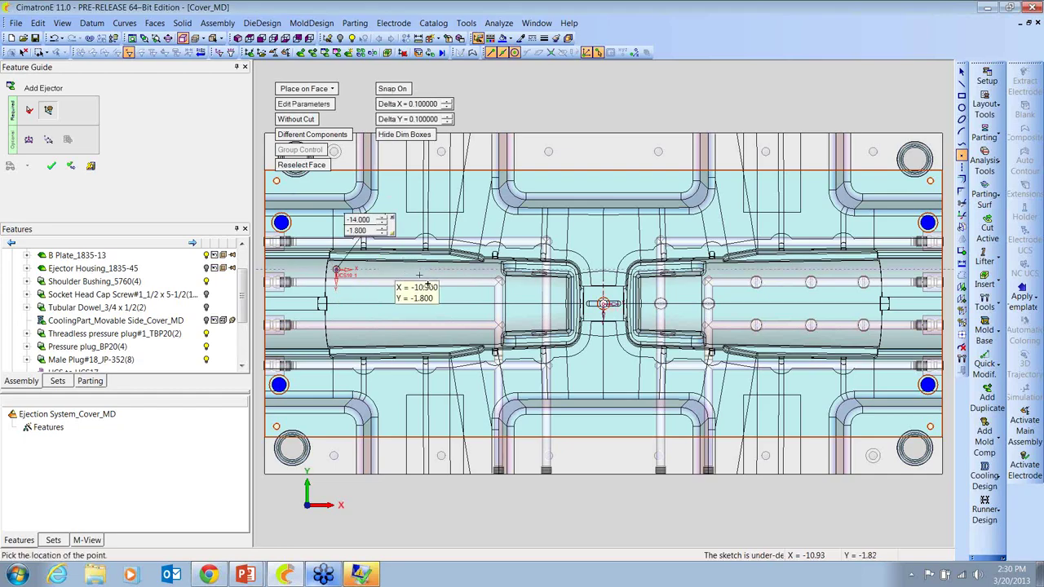
click(402, 278)
click(469, 274)
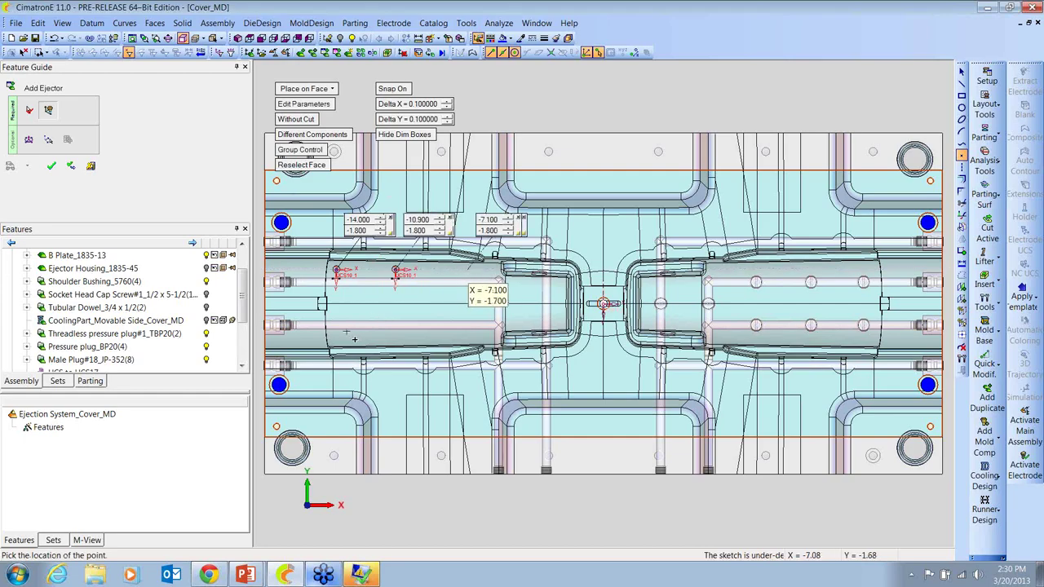
click(336, 337)
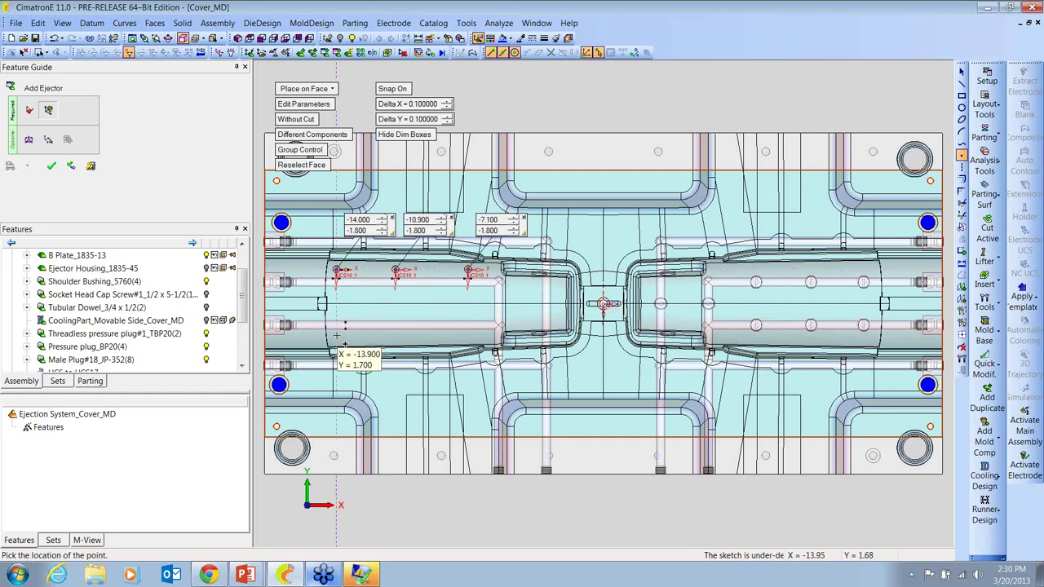
click(396, 337)
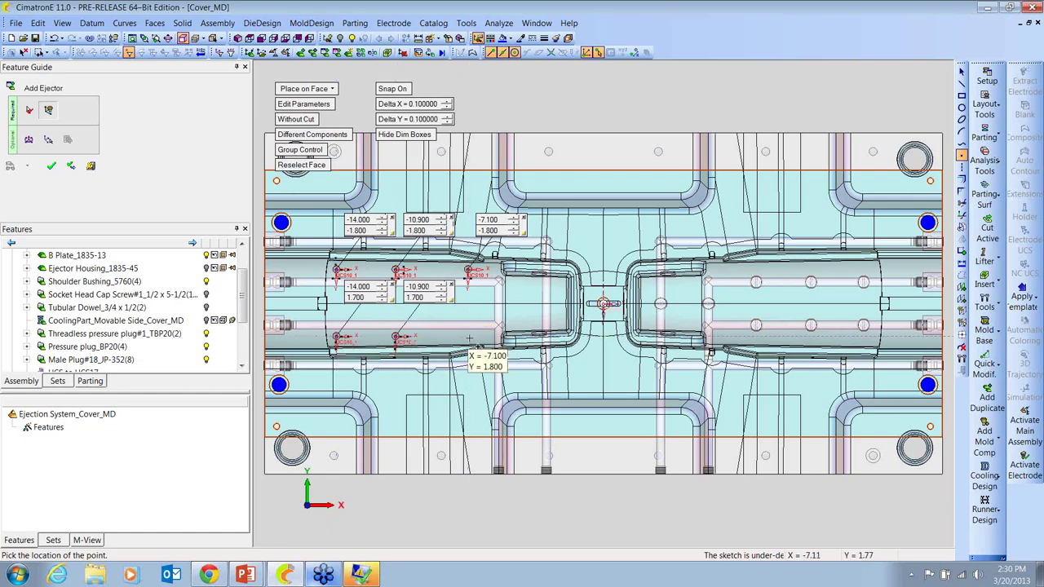
click(471, 336)
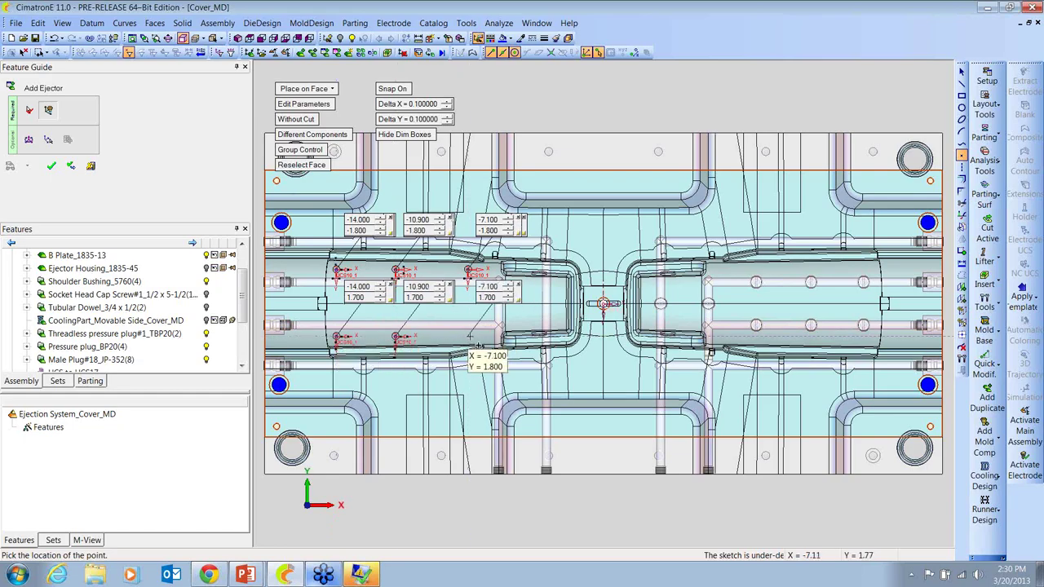
click(445, 295)
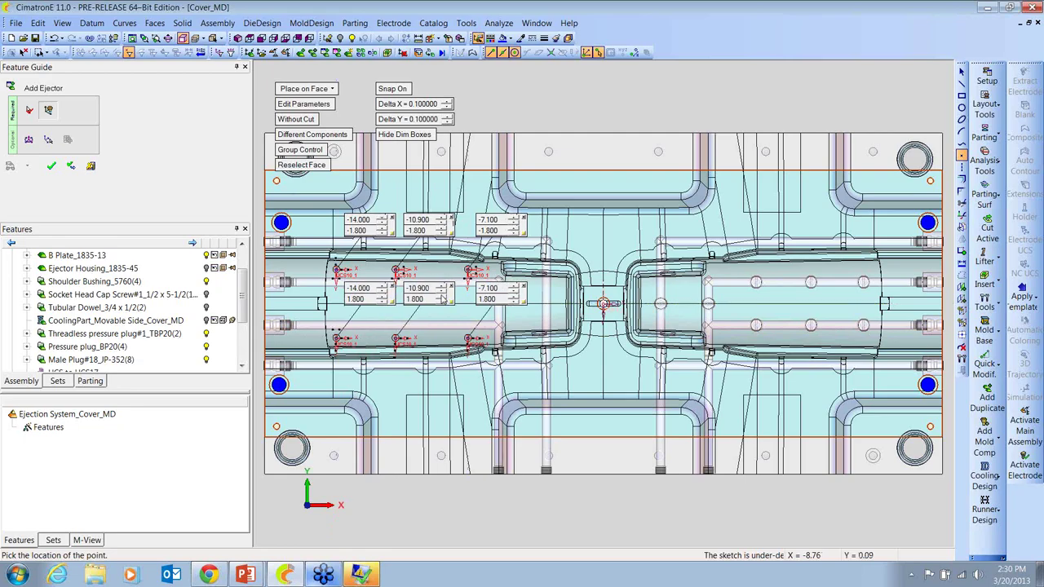
middle_click(571, 273)
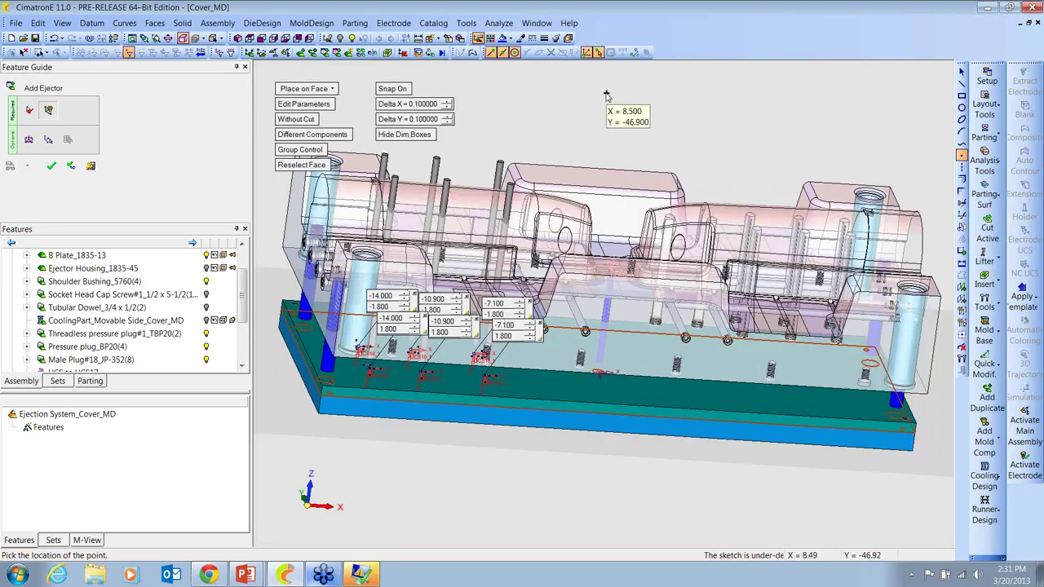
right_click(614, 96)
click(620, 102)
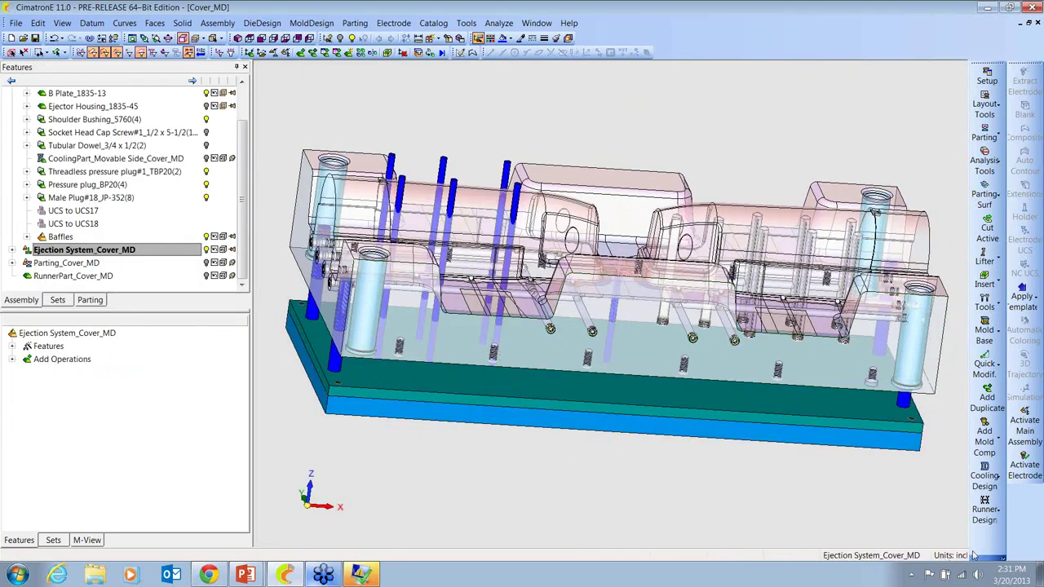
Trim the ejector pins to the movable side with a 0.015 Delta Z offset
click(879, 536)
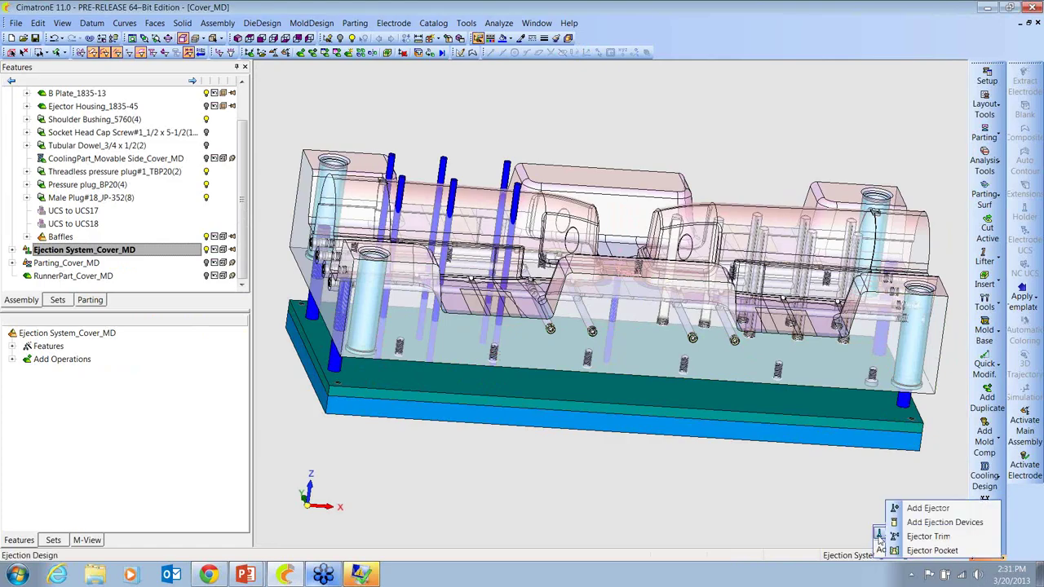
click(926, 536)
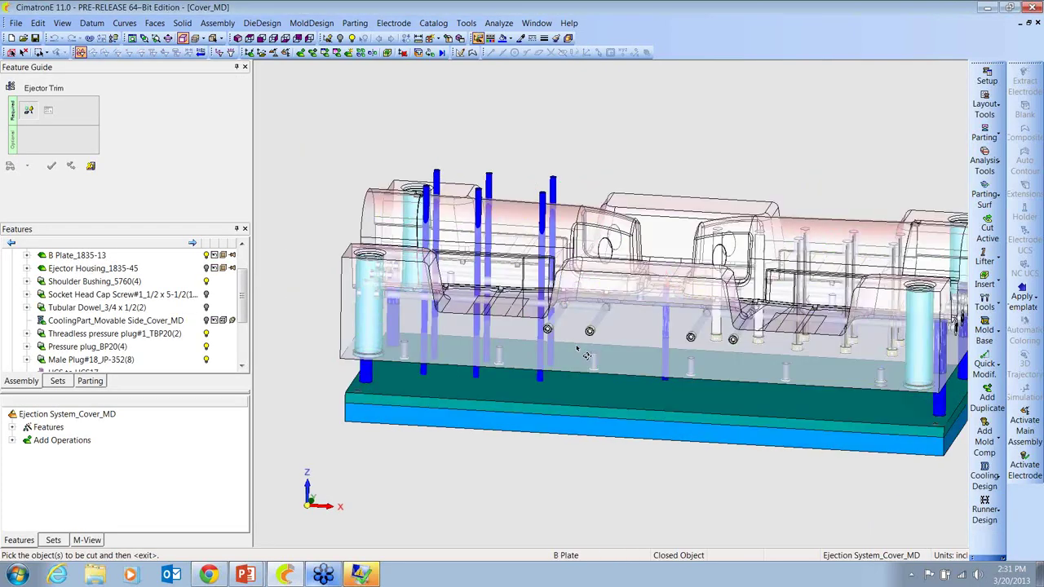
middle_click(587, 187)
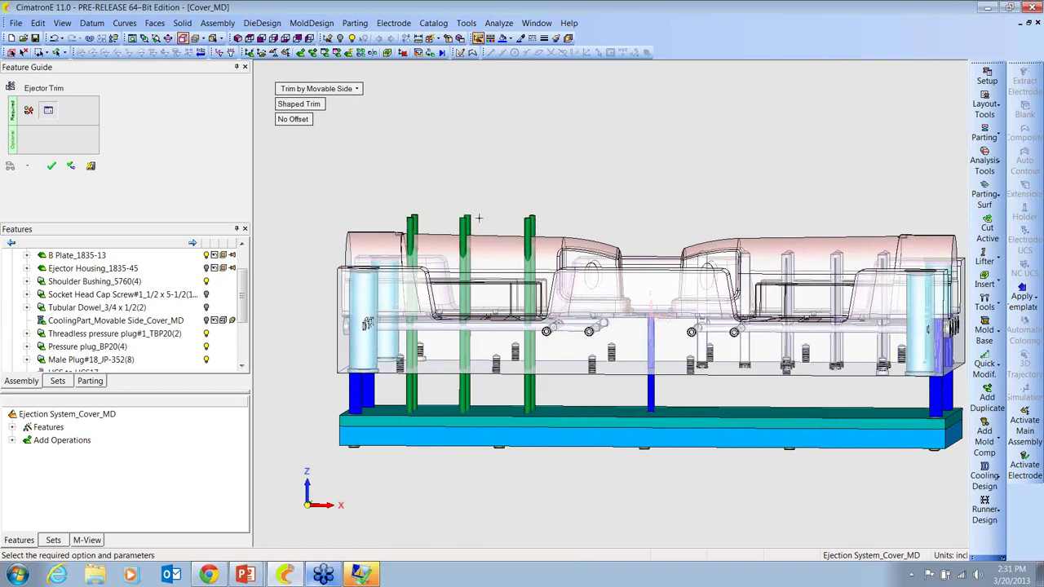
click(290, 119)
click(314, 134)
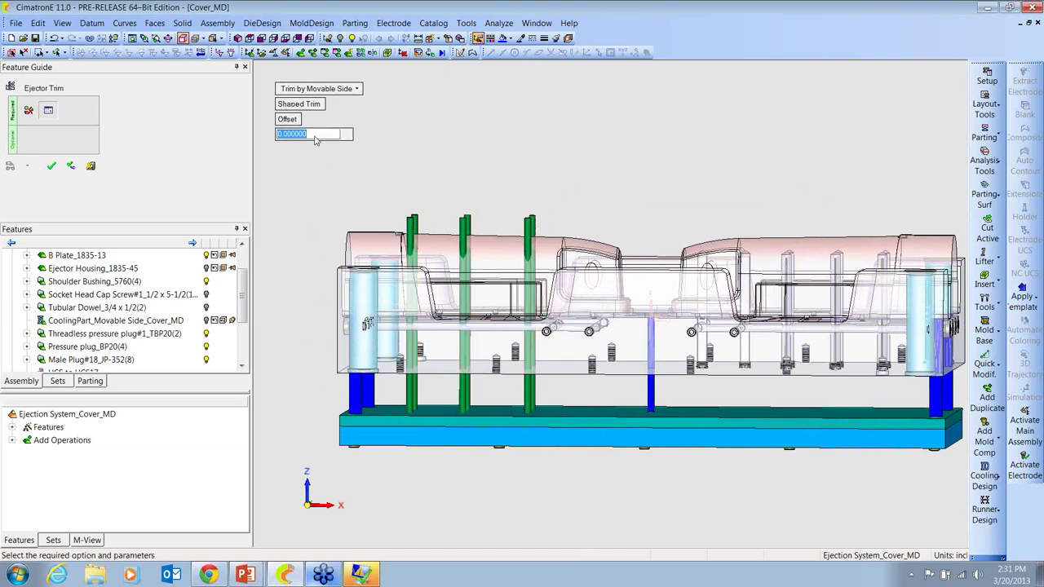
text(.015)
key(Return)
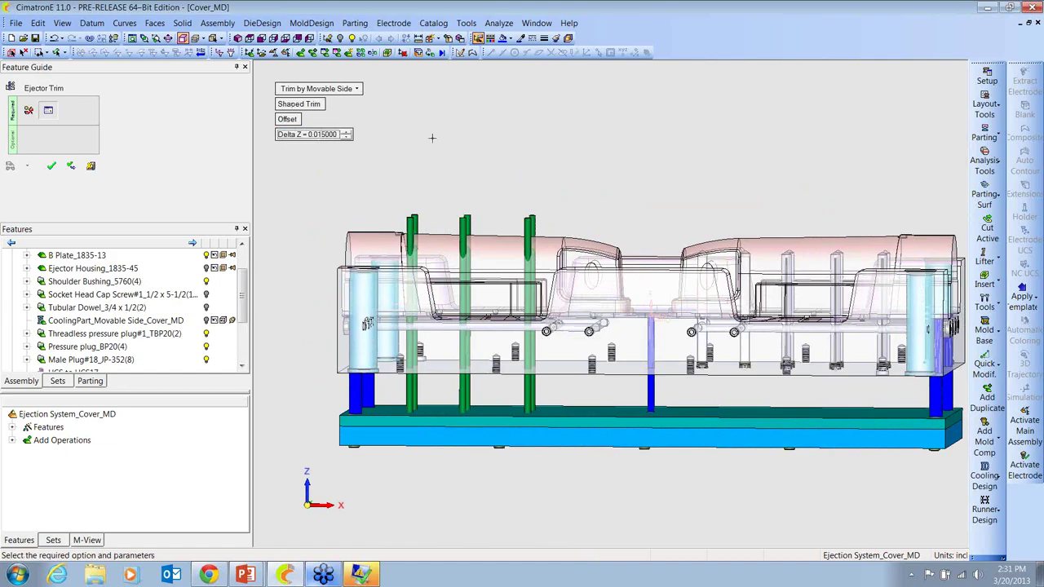
click(439, 141)
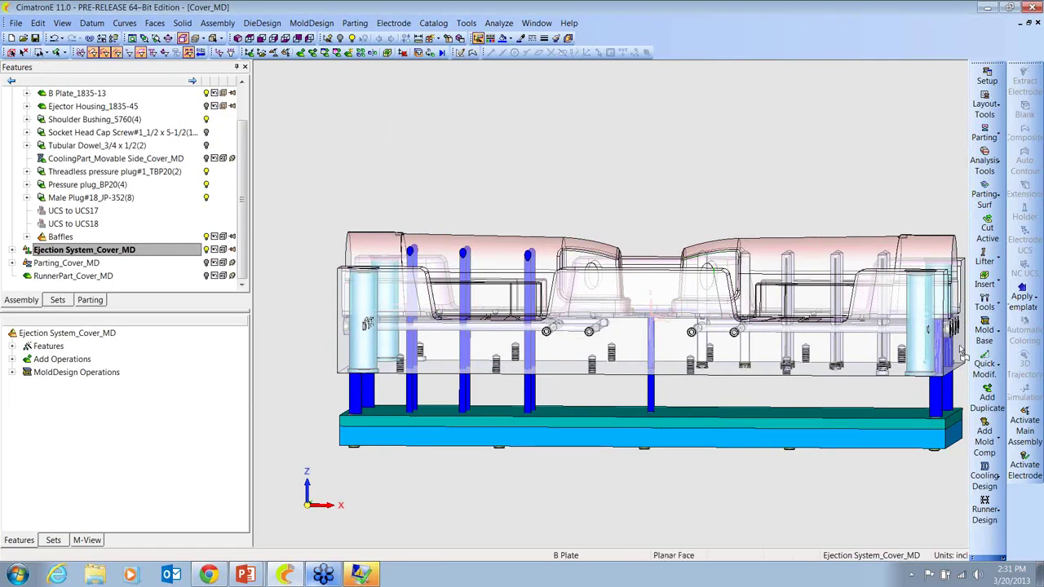
Cut ejector pockets for the three pins with L Fit 1.0 and D Clearance 0.03125
click(977, 560)
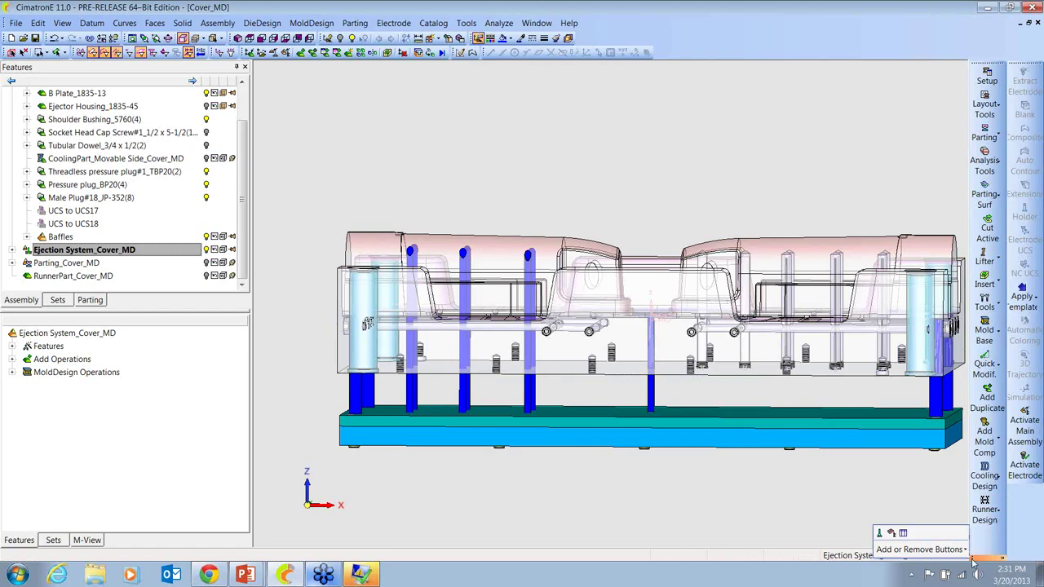
click(890, 533)
click(921, 548)
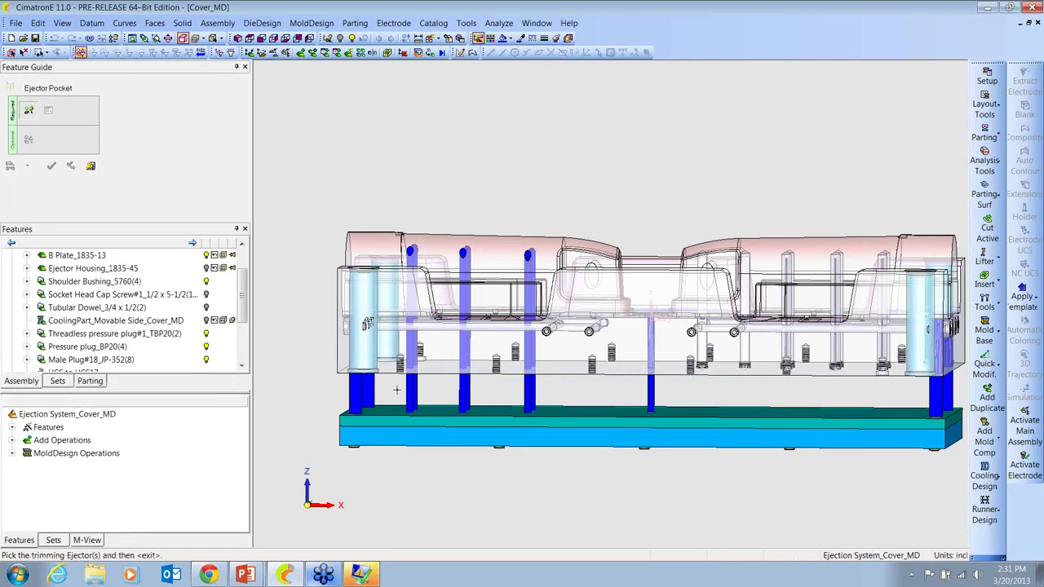
middle_click(586, 399)
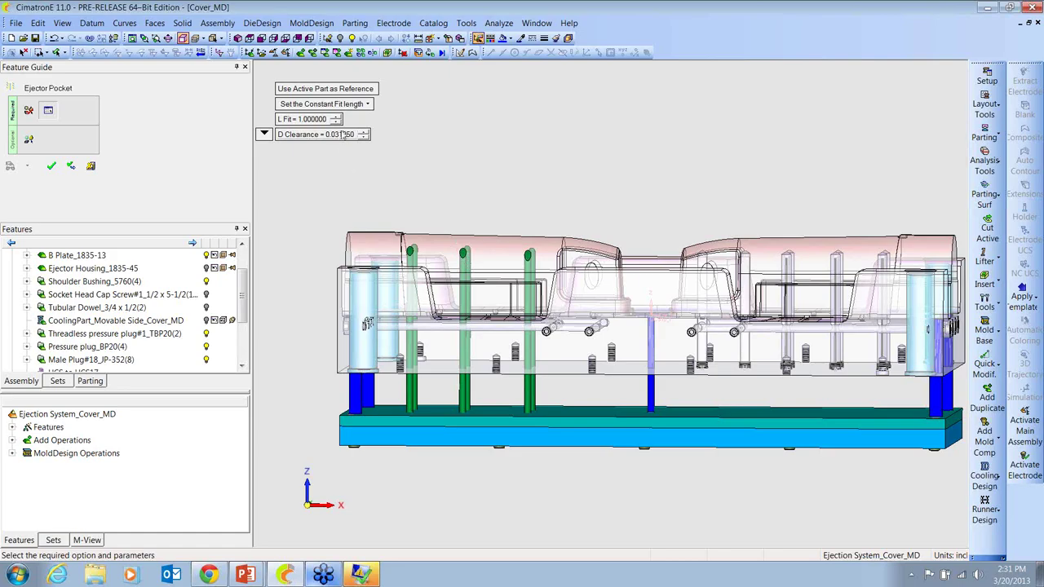
click(52, 167)
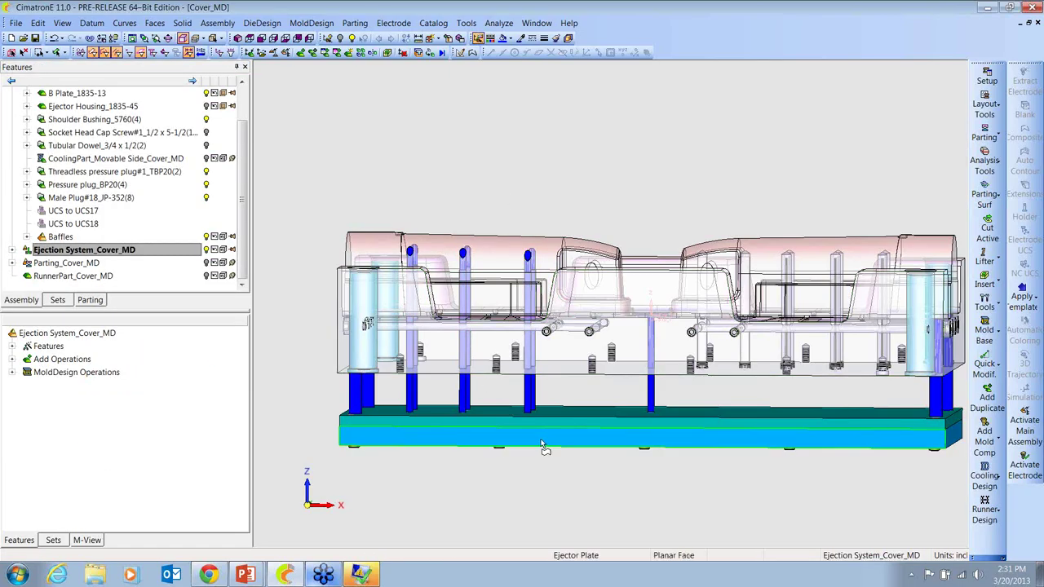
Hide the bottom clamping plate and orbit around the ejector plate to inspect the pin pockets
click(328, 38)
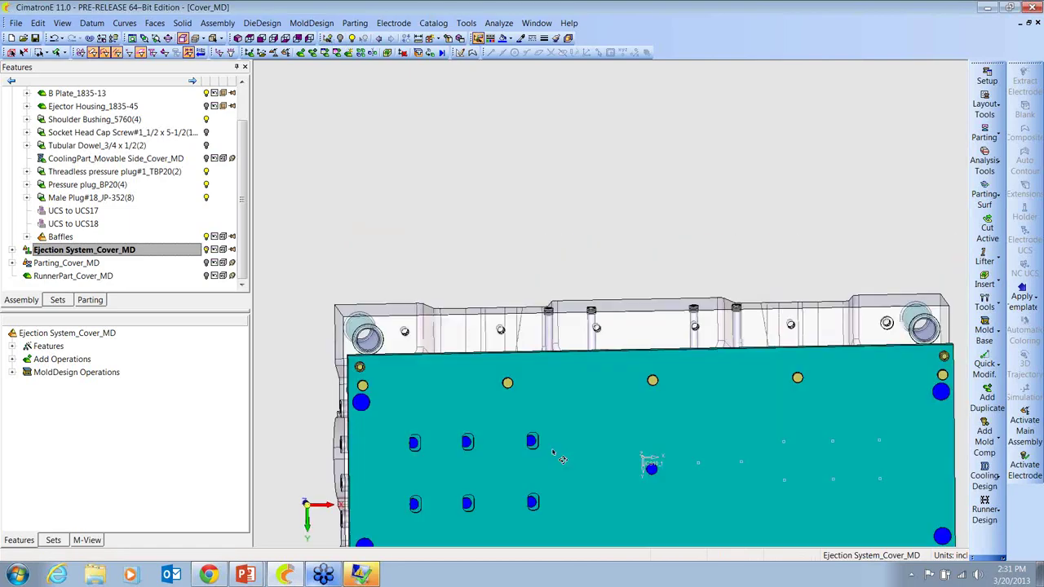
scroll(558, 321, up, 5)
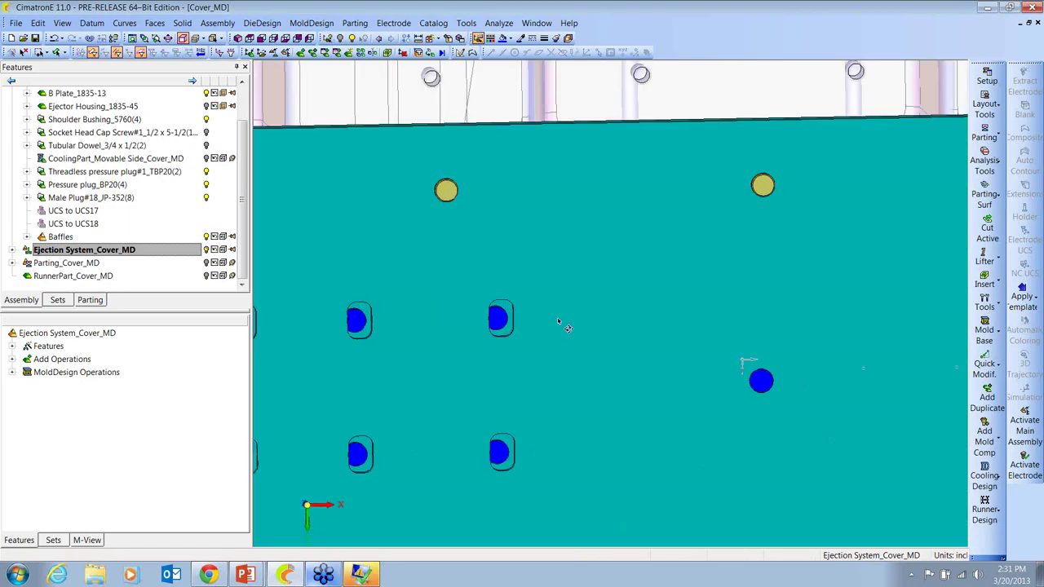
scroll(558, 321, down, 5)
middle_drag(558, 321, 592, 448)
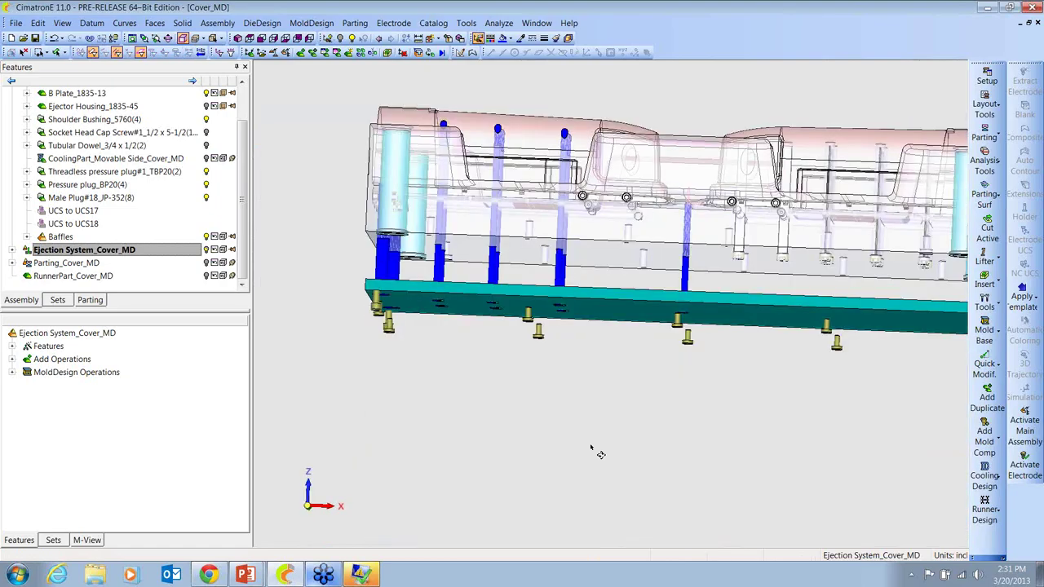
scroll(617, 245, up, 5)
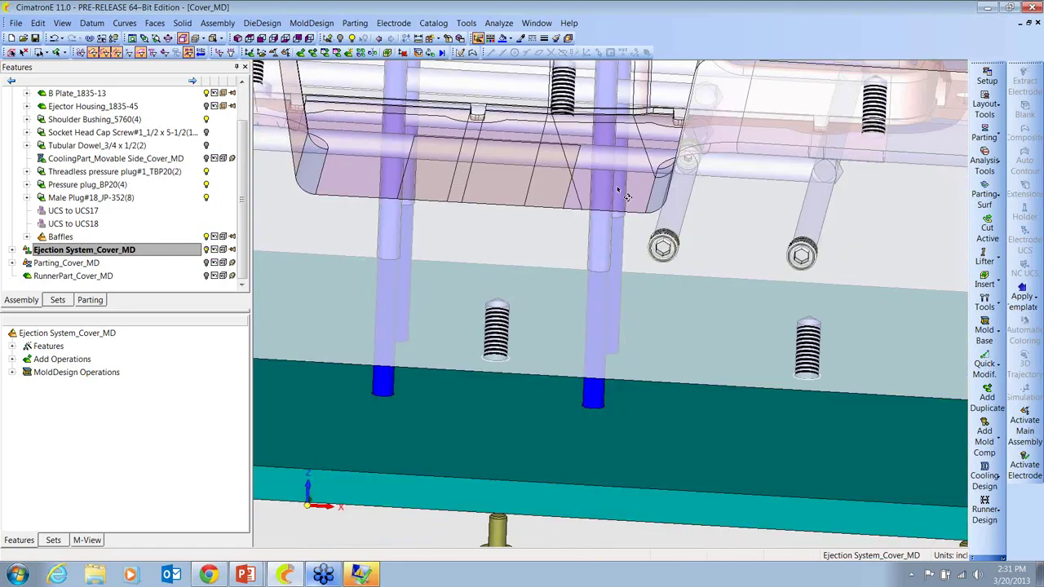
middle_drag(626, 197, 696, 418)
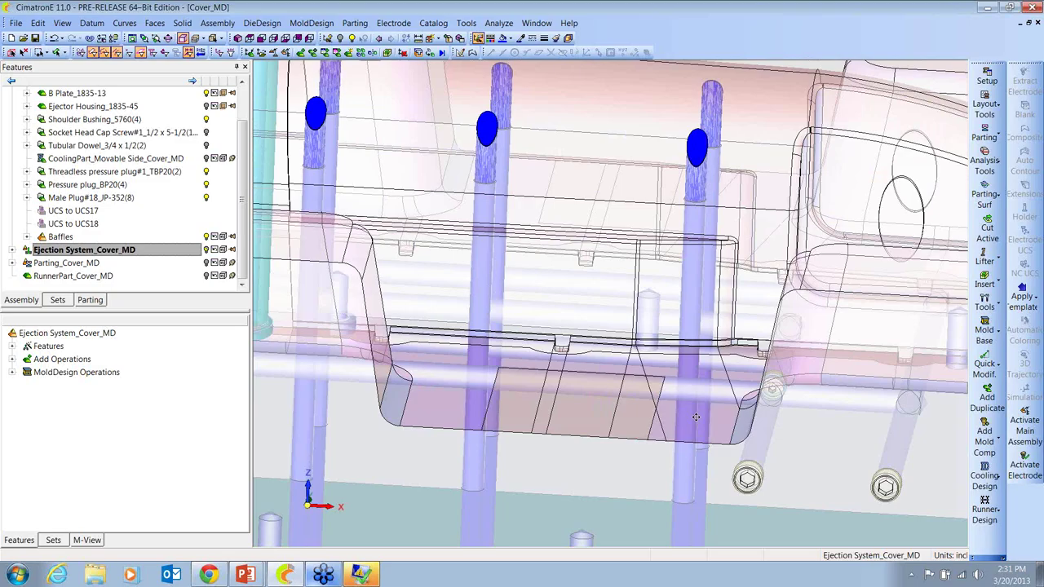
scroll(696, 418, up, 3)
scroll(706, 320, down, 5)
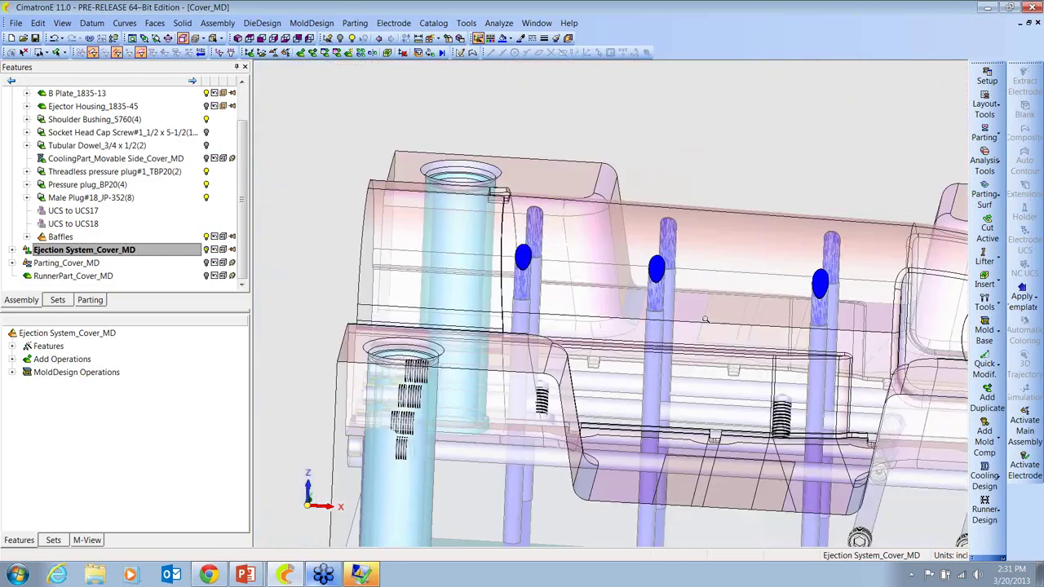
middle_drag(706, 320, 655, 366)
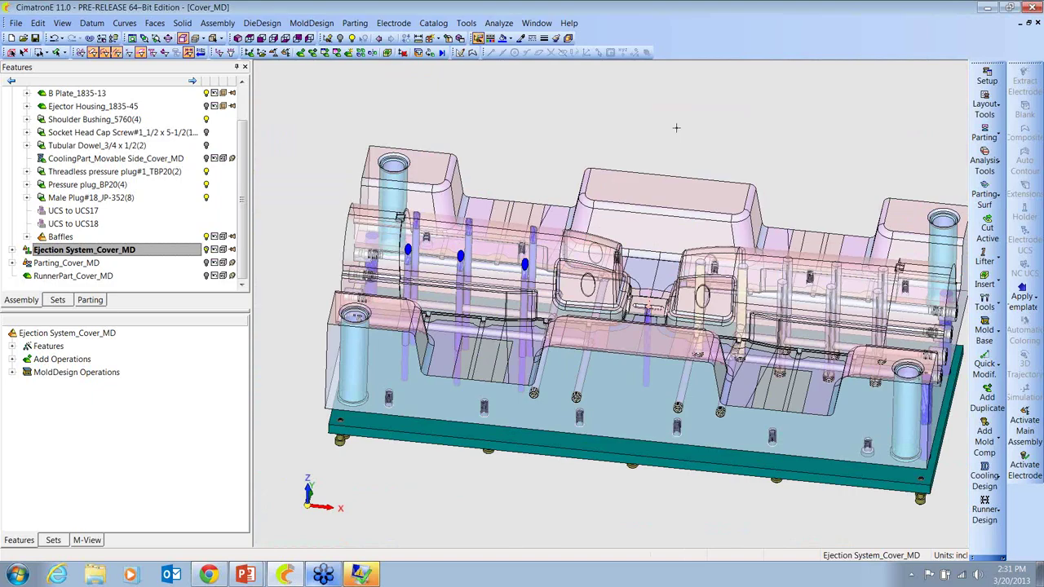
scroll(652, 182, down, 3)
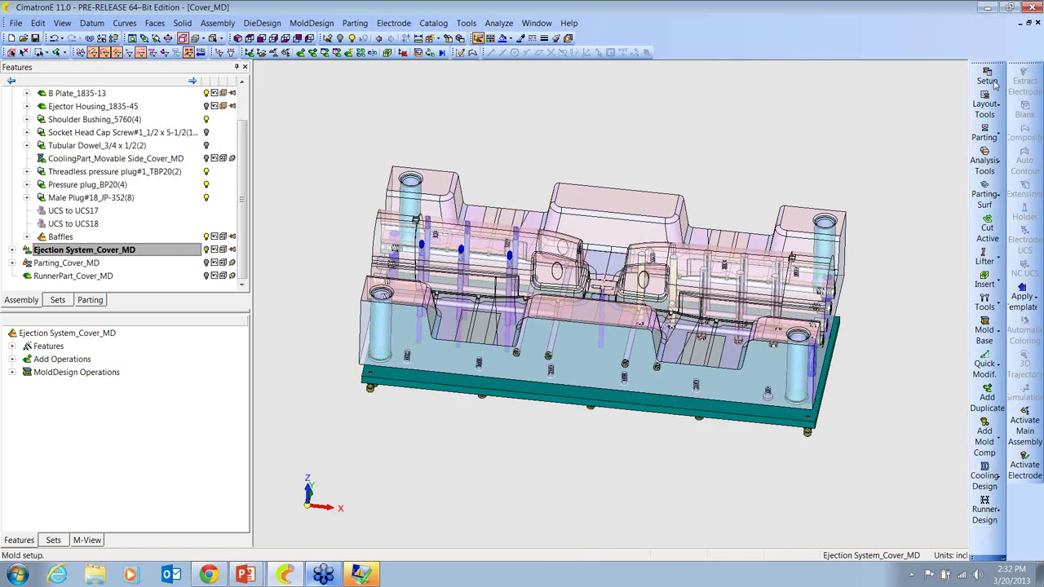
Discard Cover_MD's changes, open A-Clamping Plate_NC.elt from MD_Fin, and continue past the connection notice
click(1038, 22)
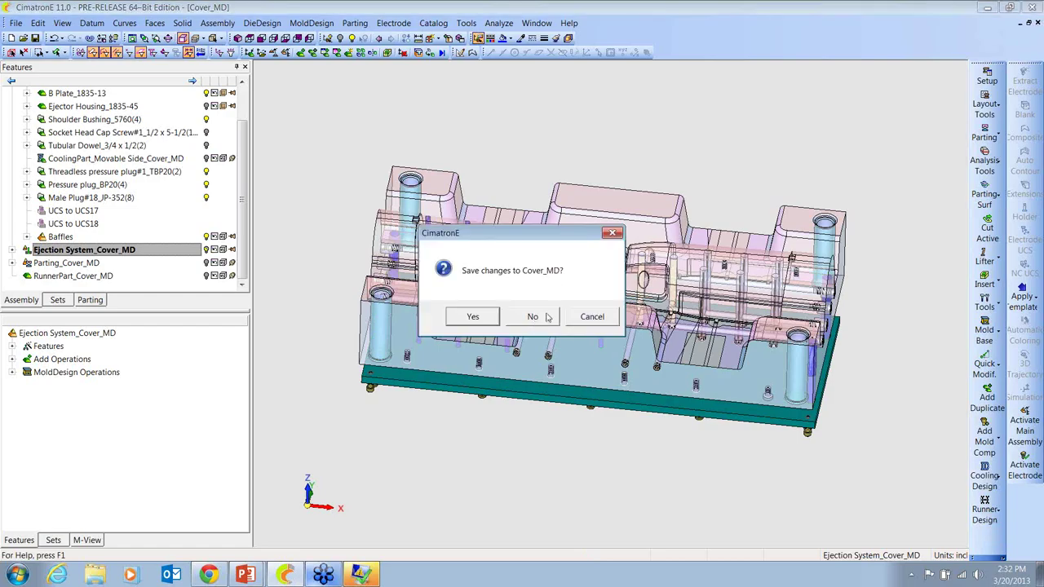
click(531, 313)
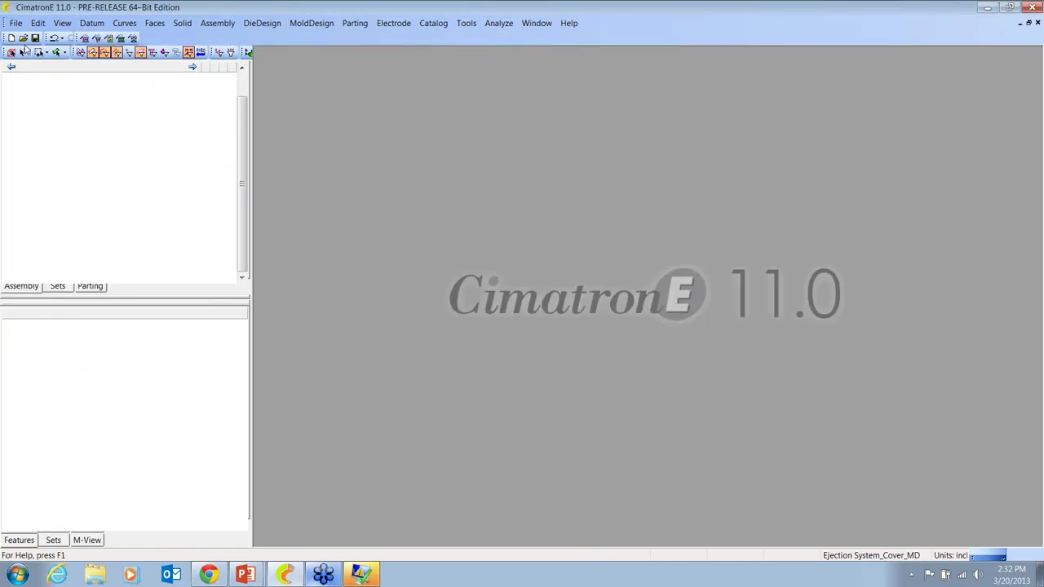
click(22, 38)
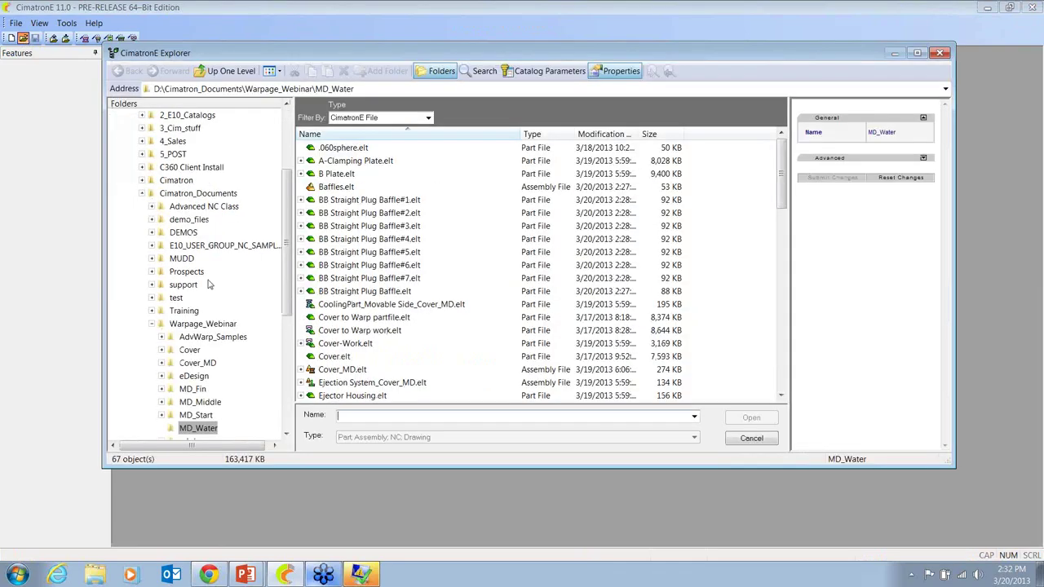
click(192, 389)
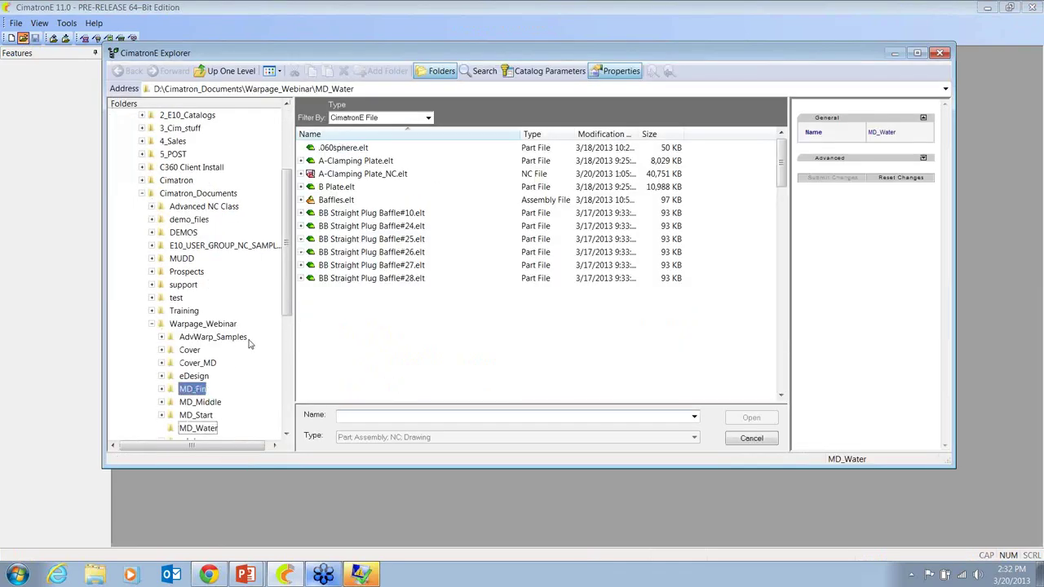
click(363, 174)
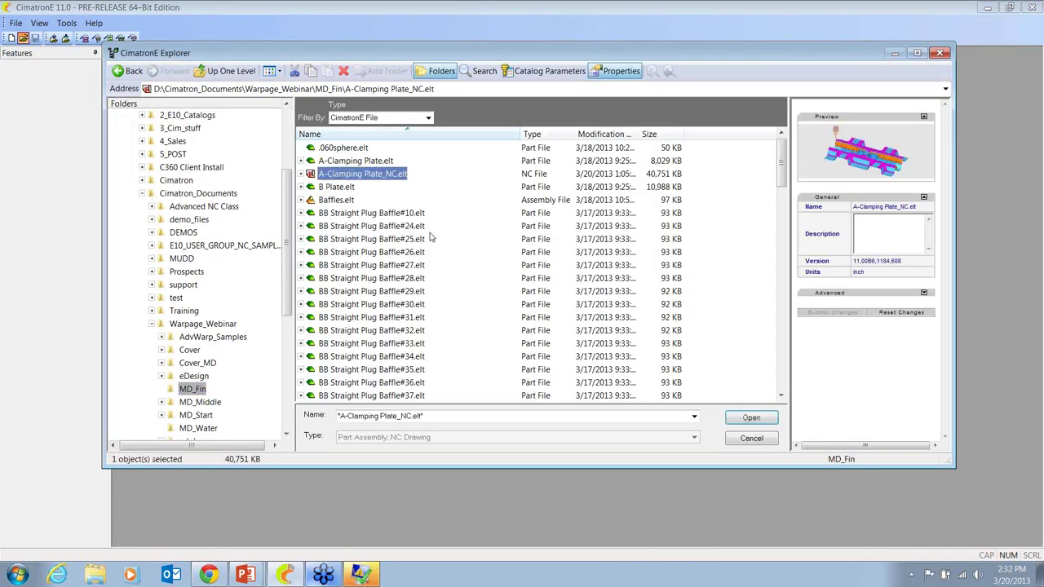
click(754, 418)
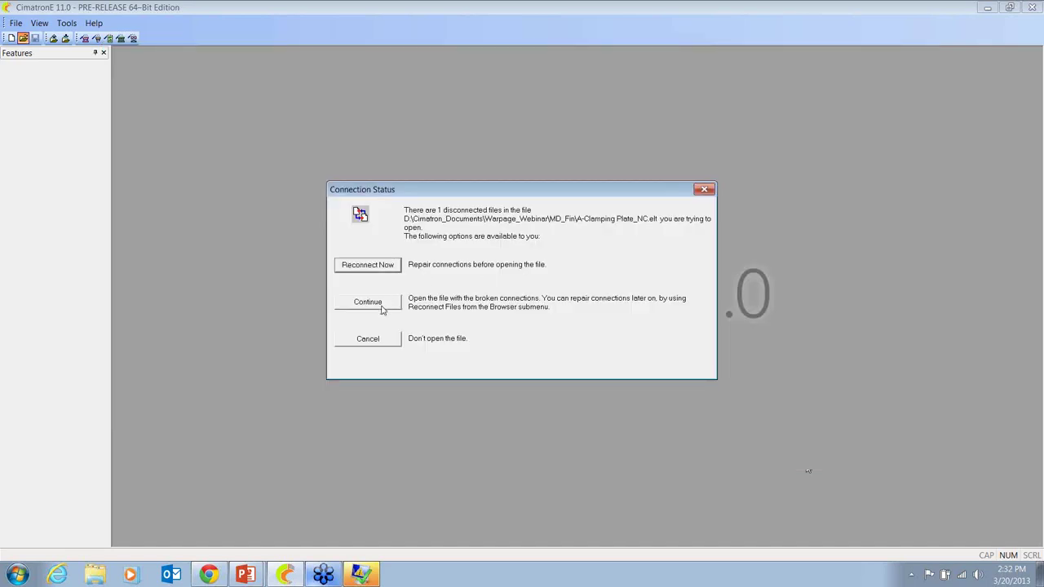
click(380, 303)
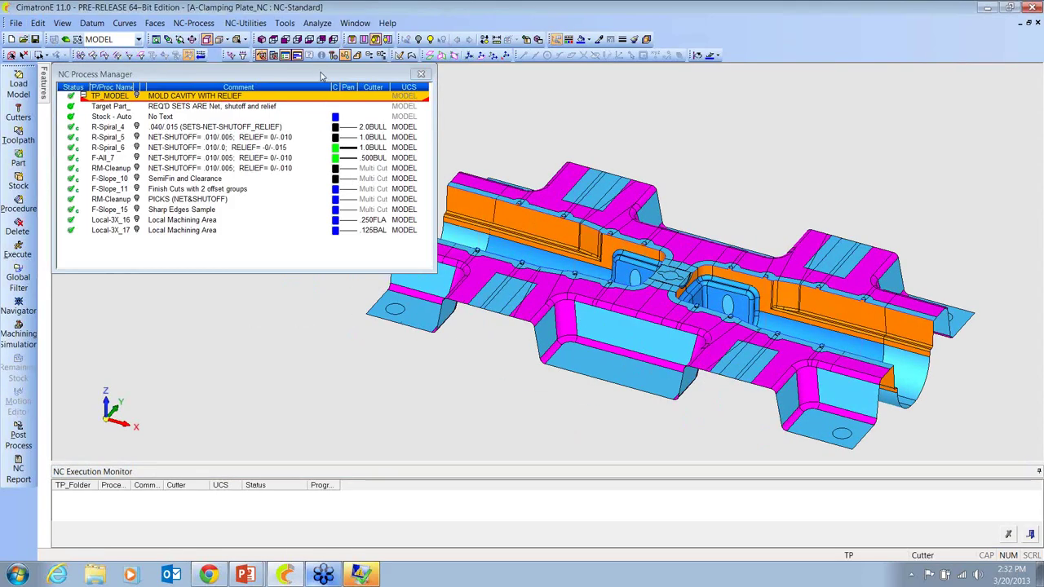
Move the NC Process Manager aside and view the cavity part in front and isometric views
drag(320, 76, 291, 53)
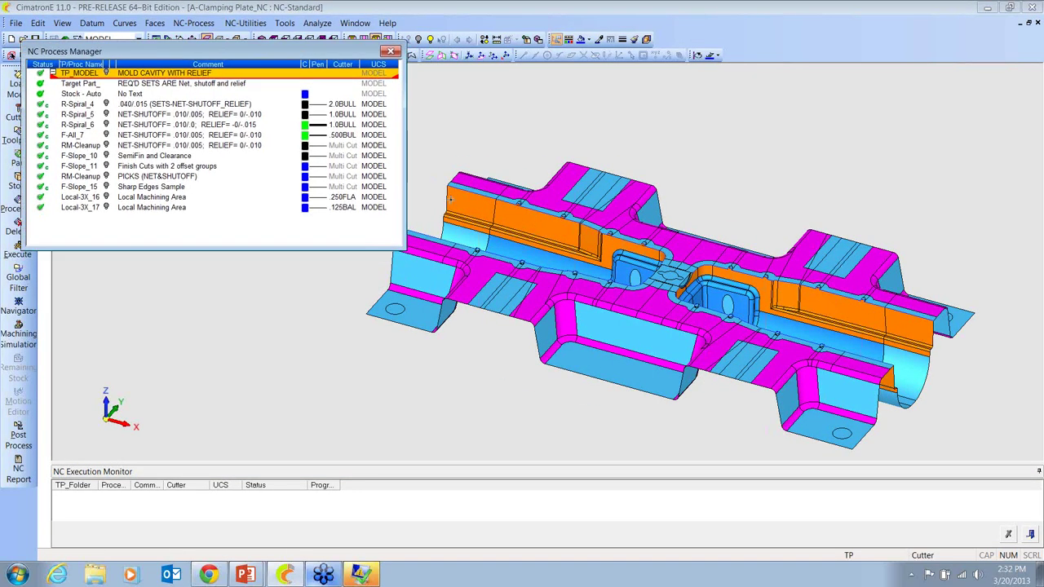
scroll(577, 371, up, 5)
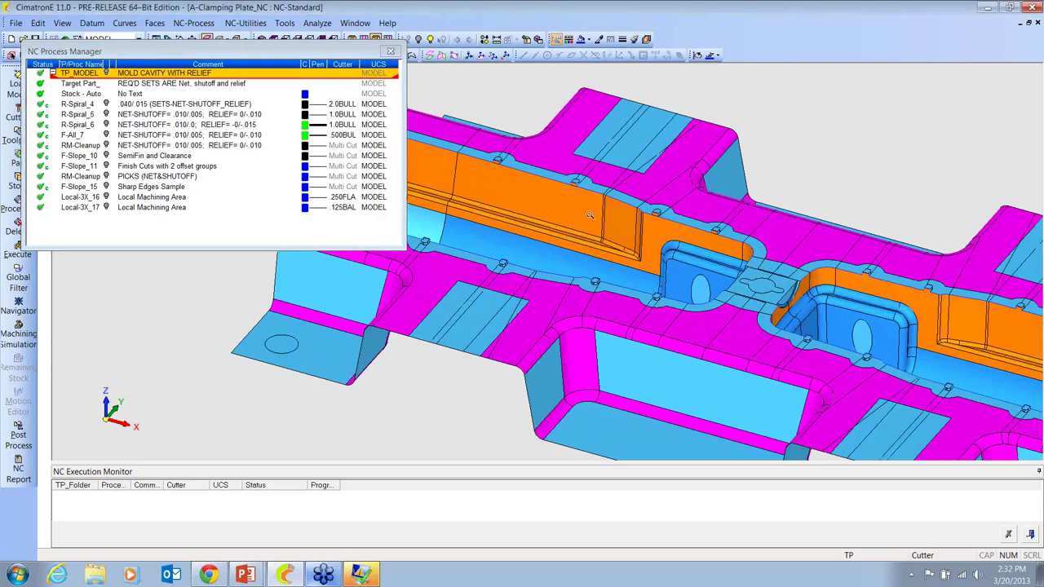
key(F5)
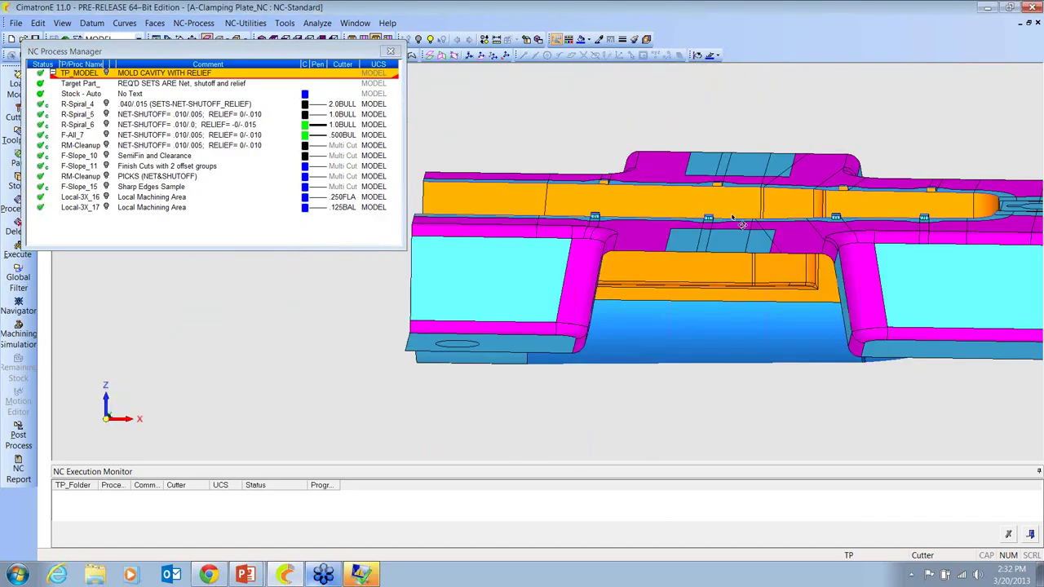
key(F6)
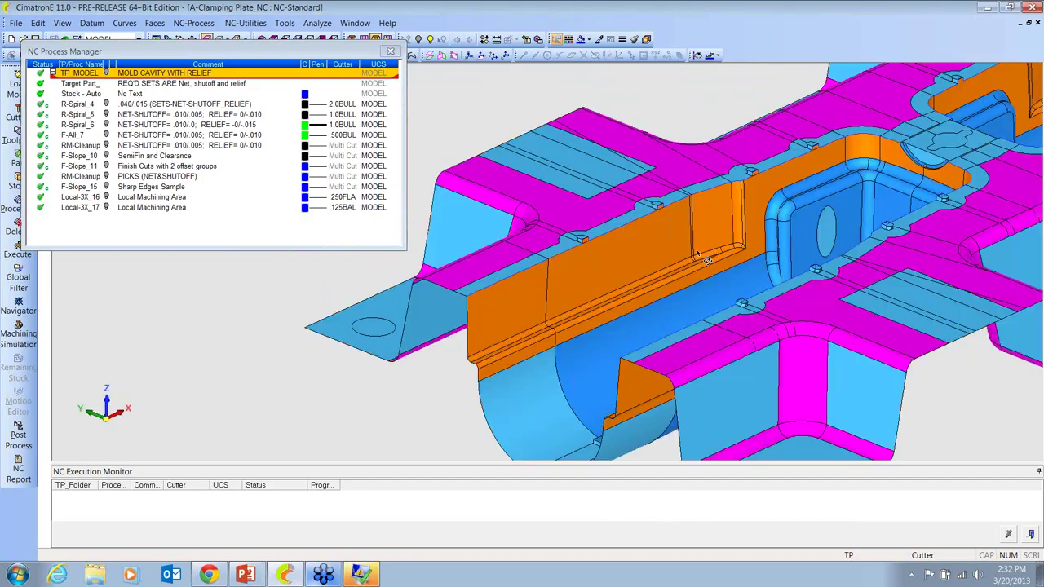
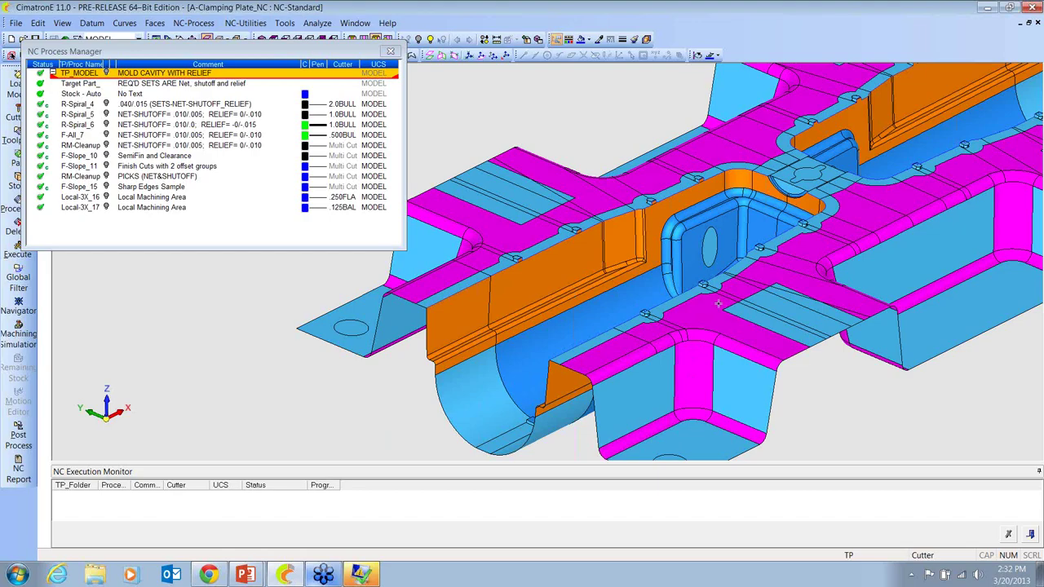
Tilt the view onto the rib and pocket, then select the F-Slope_10 SemiFin and Clearance procedure
scroll(710, 389, up, 8)
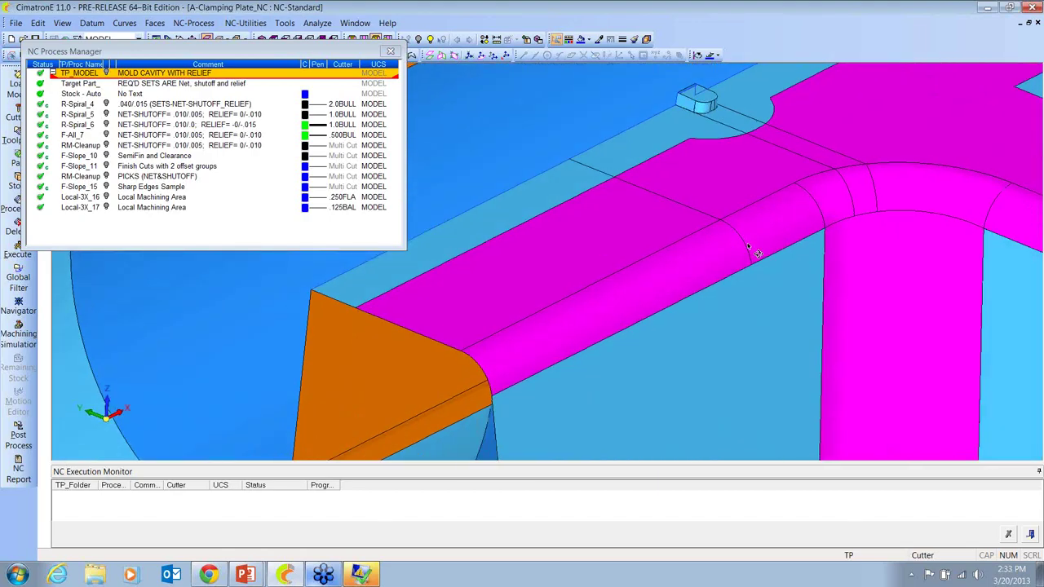
middle_drag(757, 253, 749, 194)
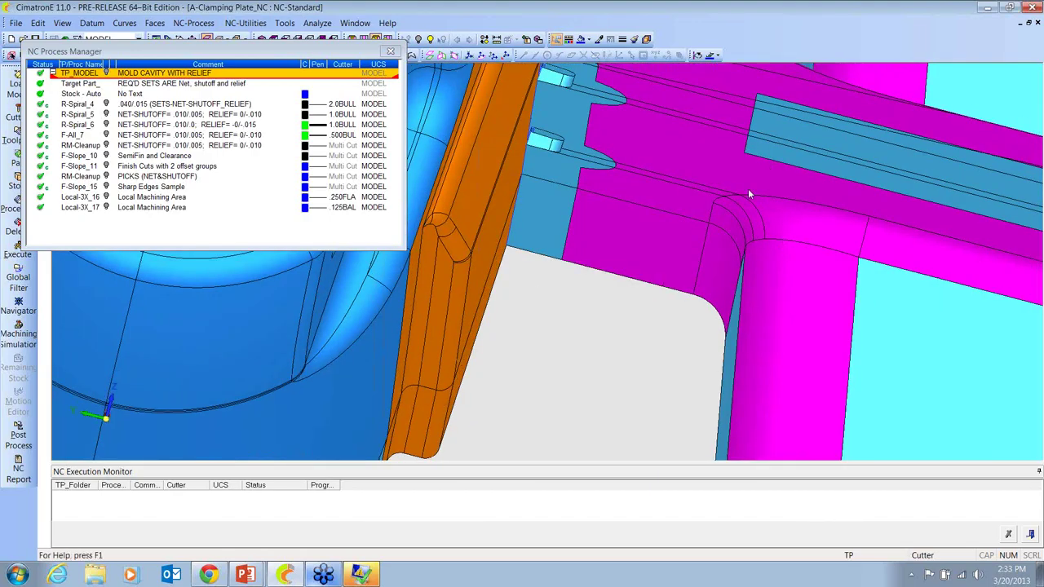
scroll(795, 285, down, 2)
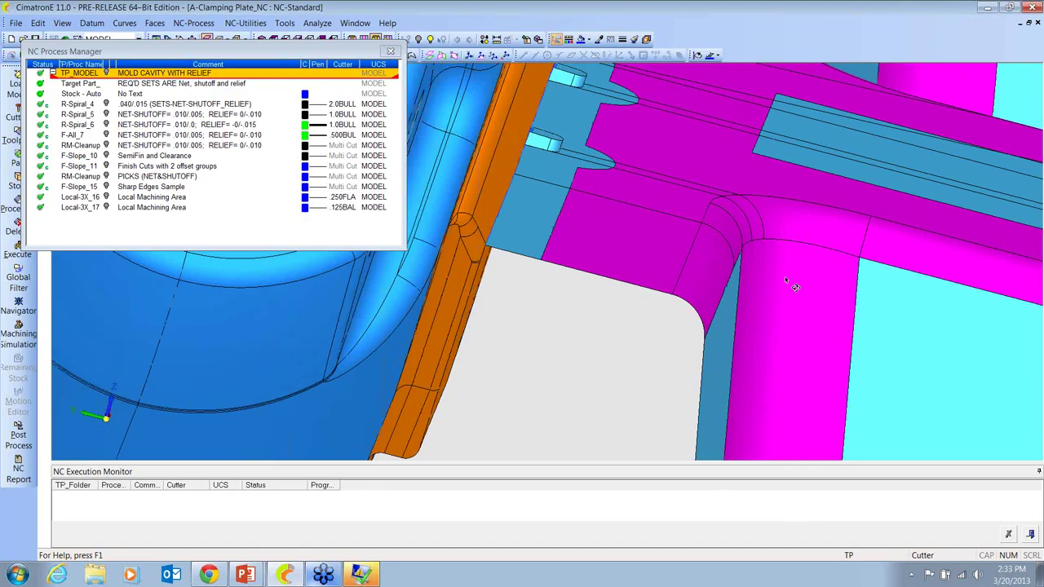
middle_drag(792, 284, 693, 346)
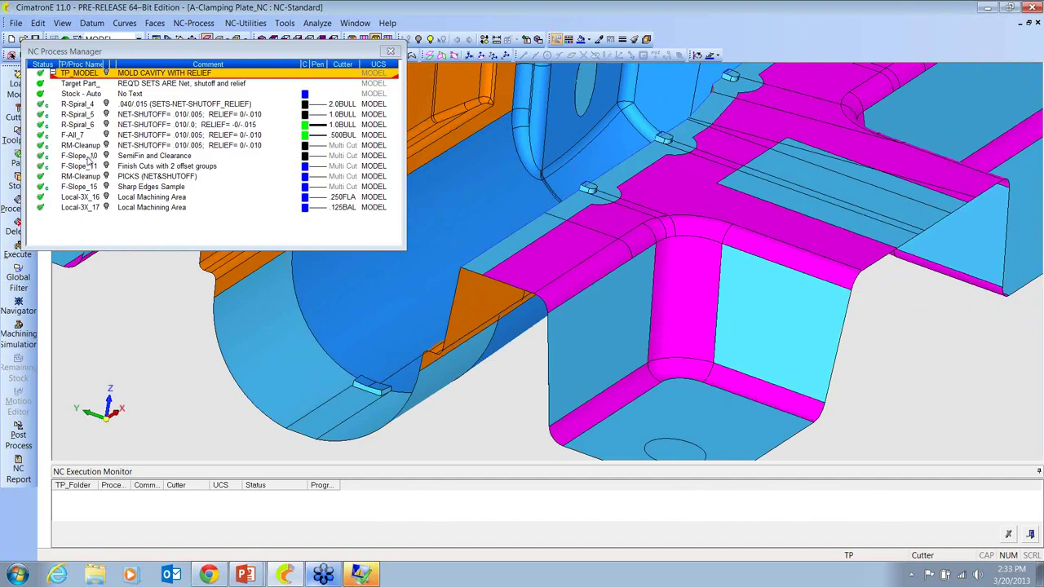
click(89, 158)
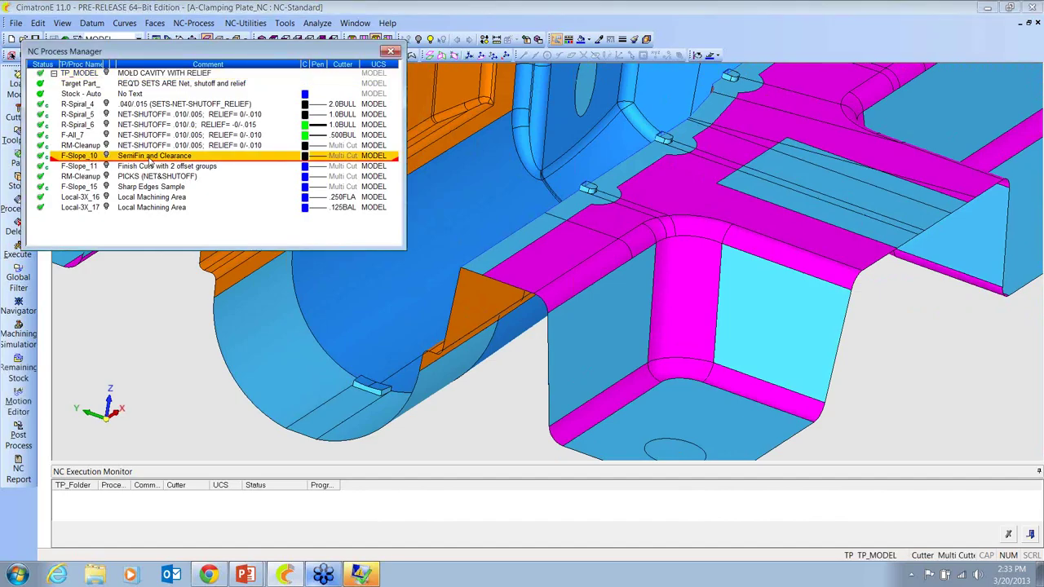
click(106, 156)
mouse_move(642, 284)
middle_down()
mouse_move(727, 355)
mouse_move(728, 326)
middle_up()
scroll(719, 286, up, 5)
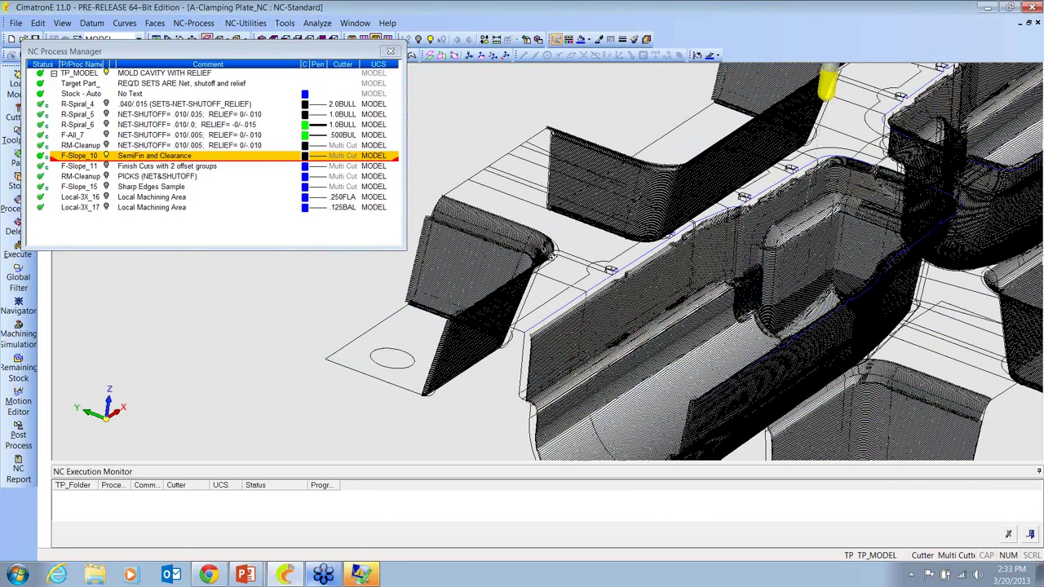
scroll(719, 287, up, 5)
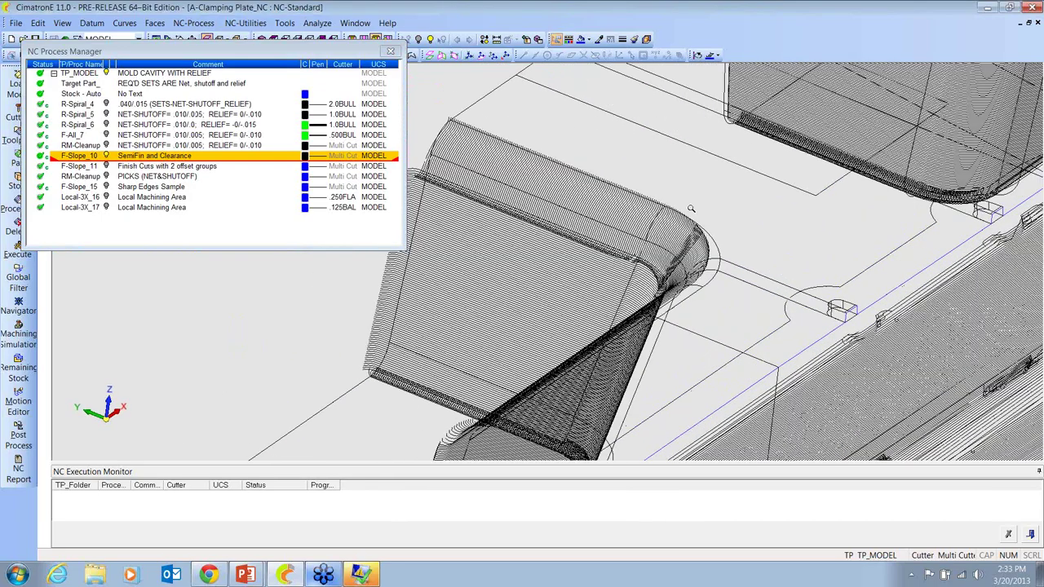
middle_drag(719, 286, 574, 181)
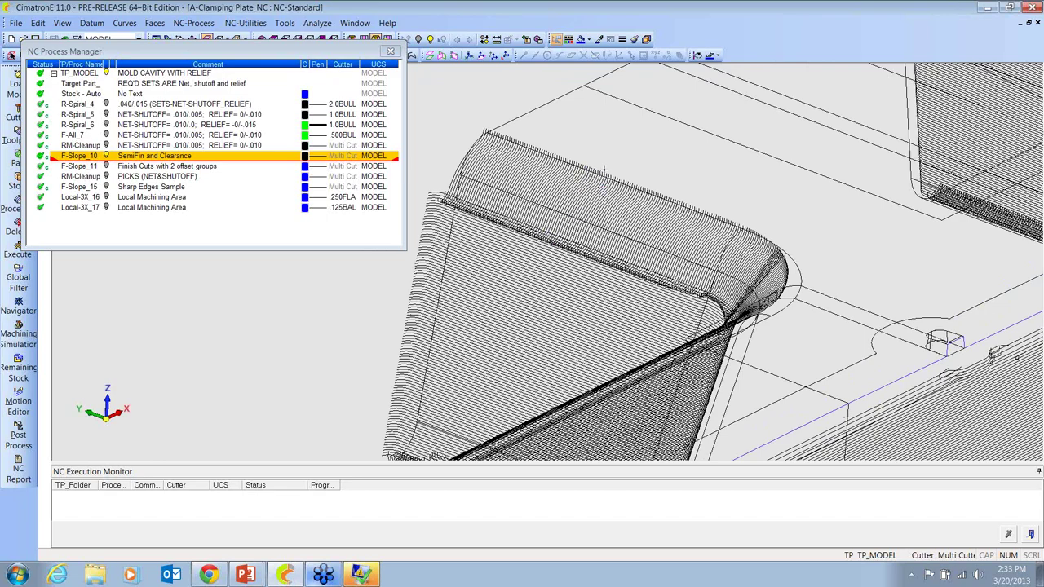
key(F8)
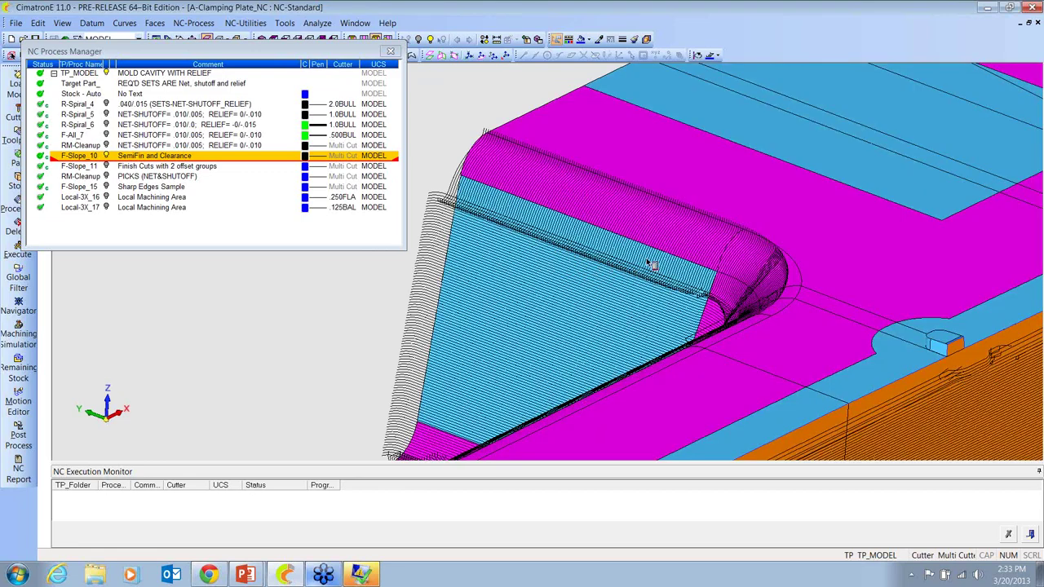
middle_drag(667, 264, 695, 217)
scroll(695, 216, down, 5)
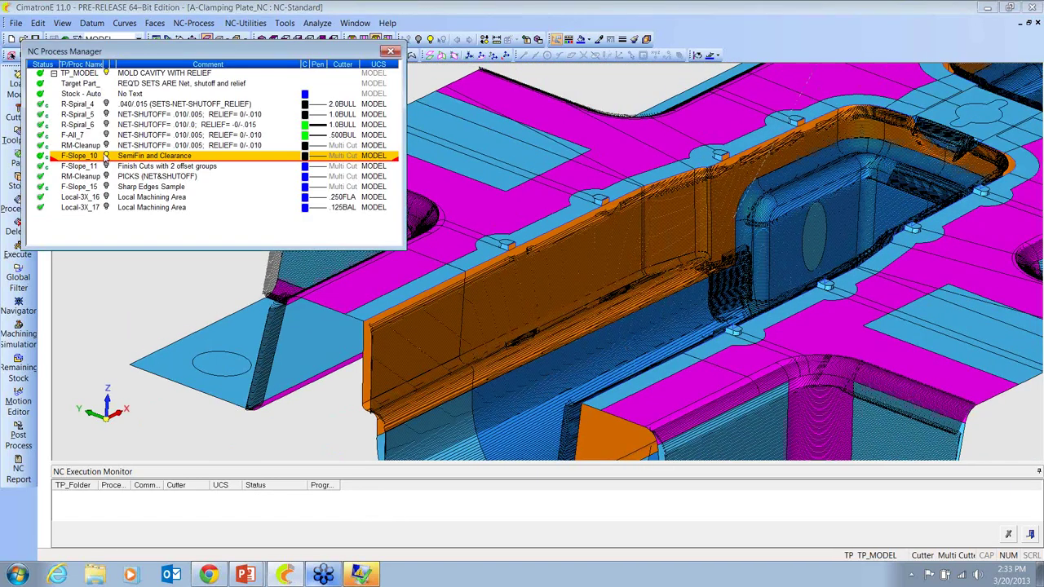
click(106, 156)
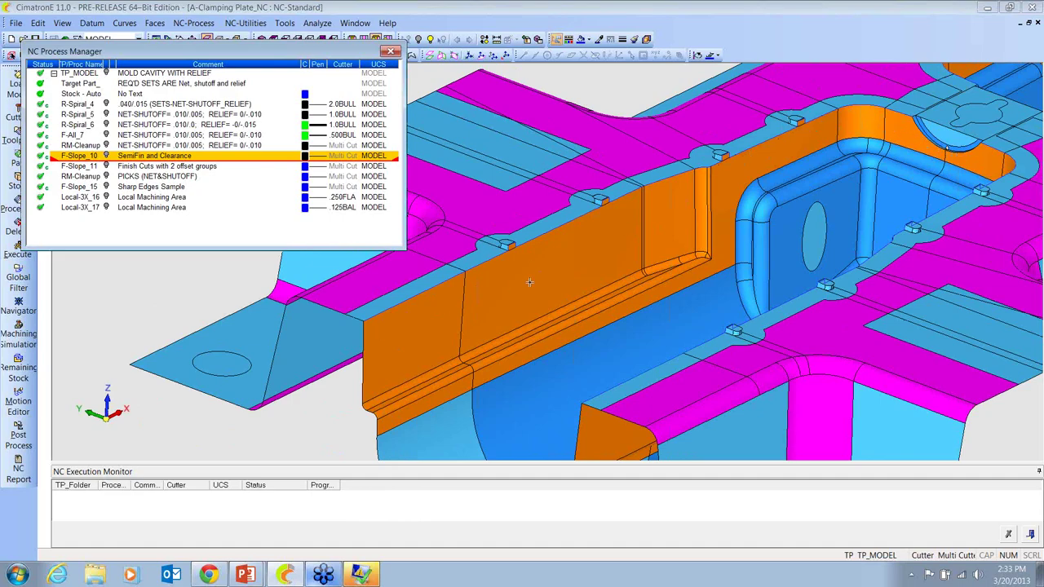
scroll(595, 259, down, 3)
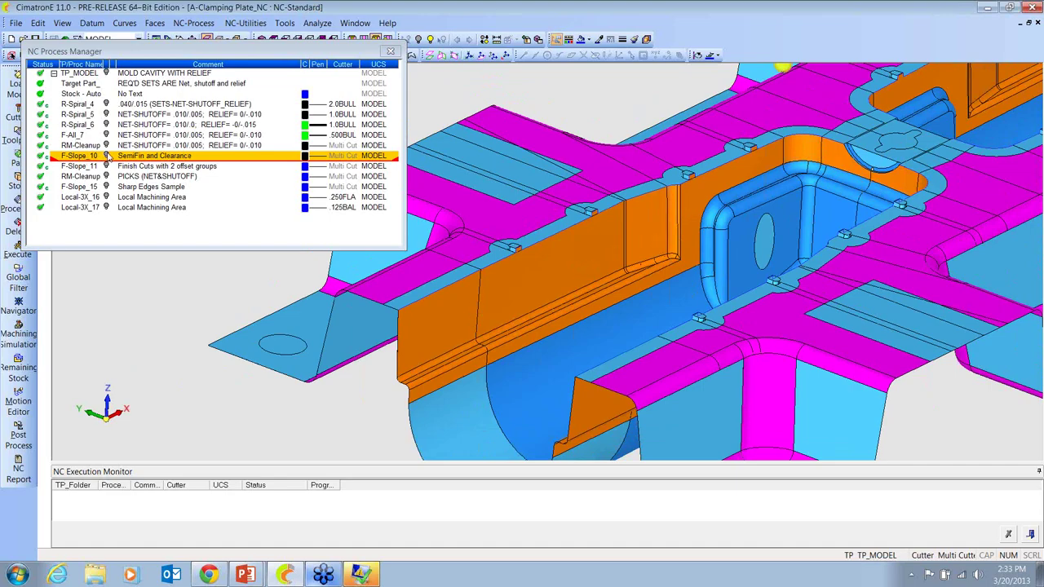
middle_drag(559, 253, 563, 225)
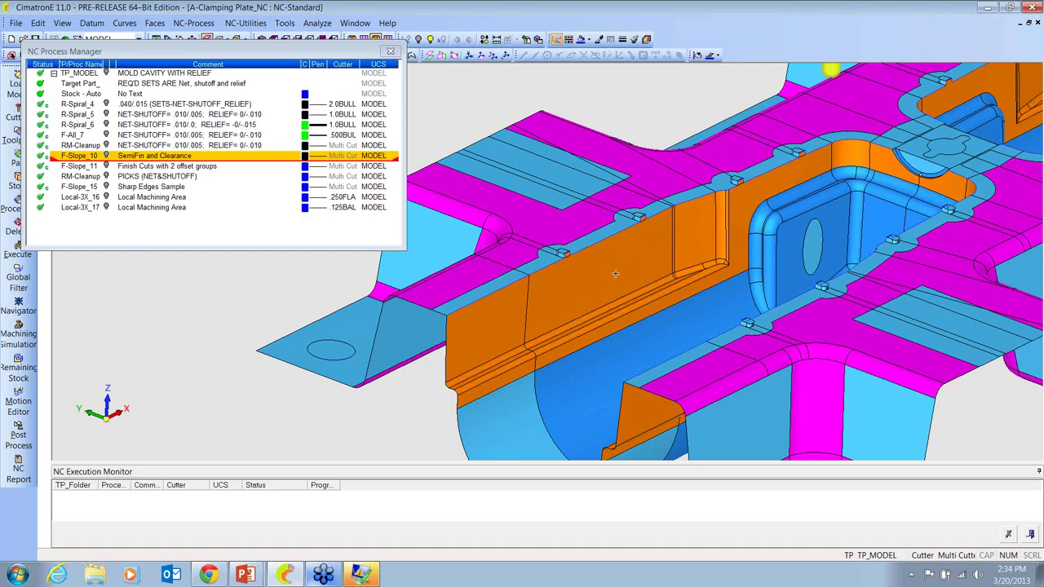
scroll(636, 270, up, 5)
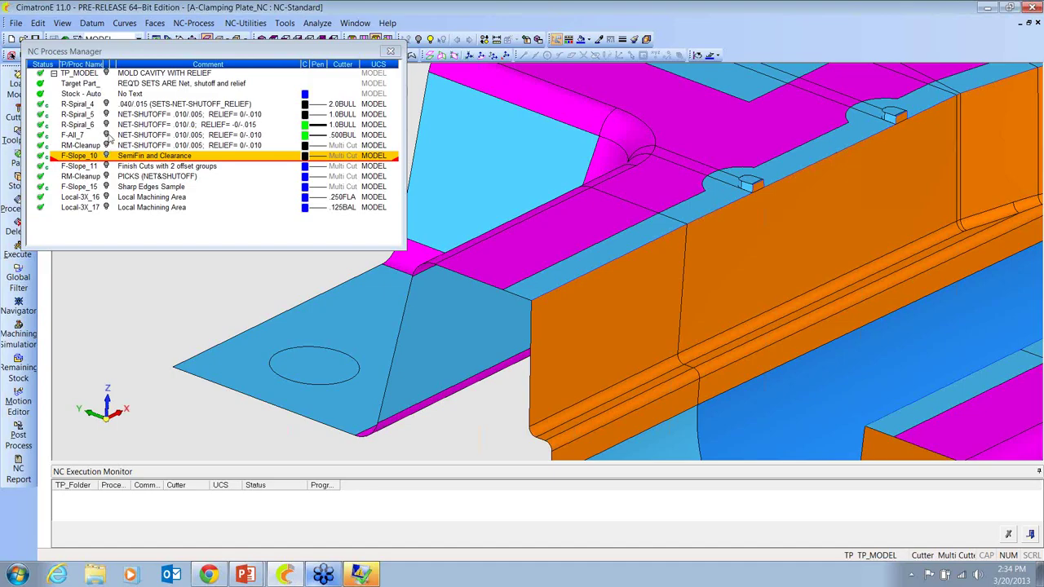
Display F-All_7's .500BULL finishing passes, inspect them, and open the procedure in the Navigator
click(110, 135)
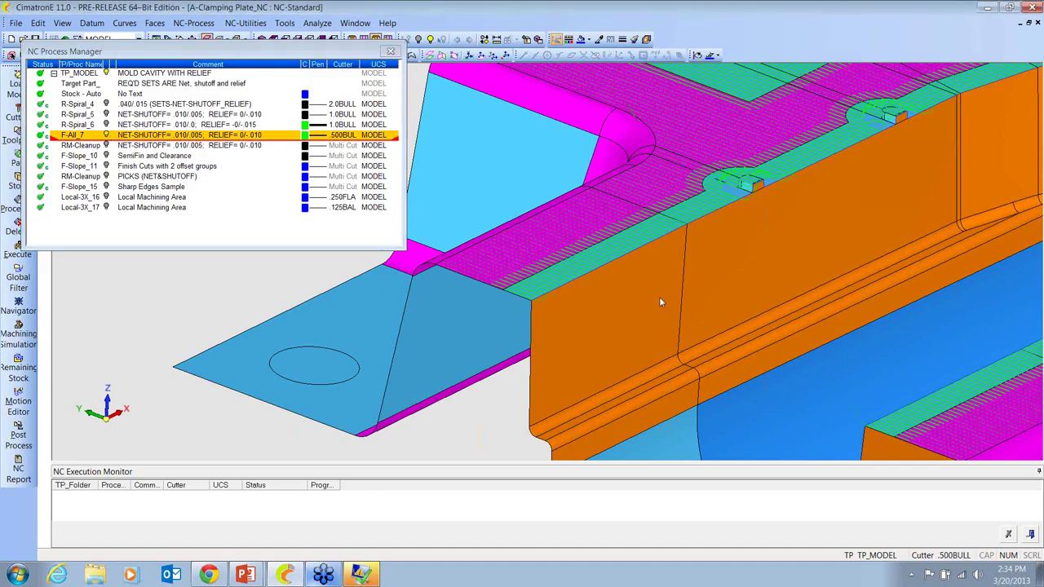
mouse_move(661, 302)
ctrl+mouse_down()
mouse_move(690, 277)
mouse_move(677, 302)
mouse_move(666, 289)
mouse_move(628, 336)
ctrl+mouse_up()
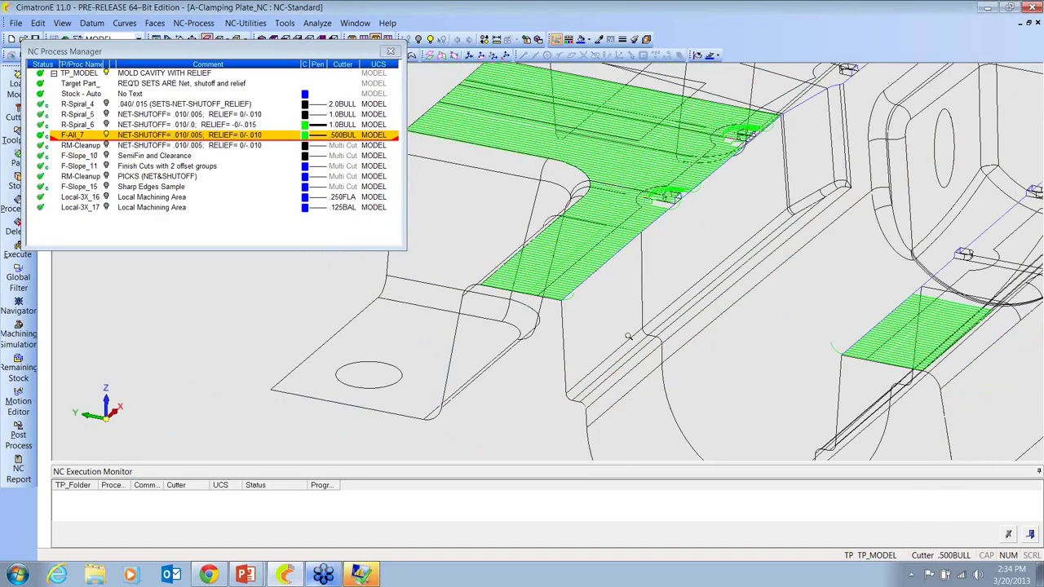
scroll(628, 337, up, 3)
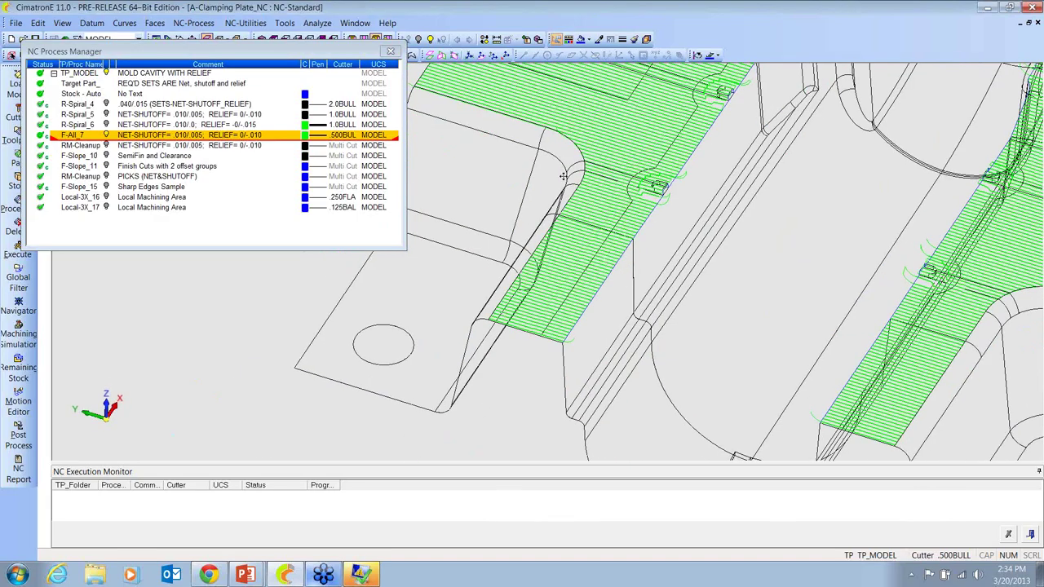
scroll(563, 176, up, 3)
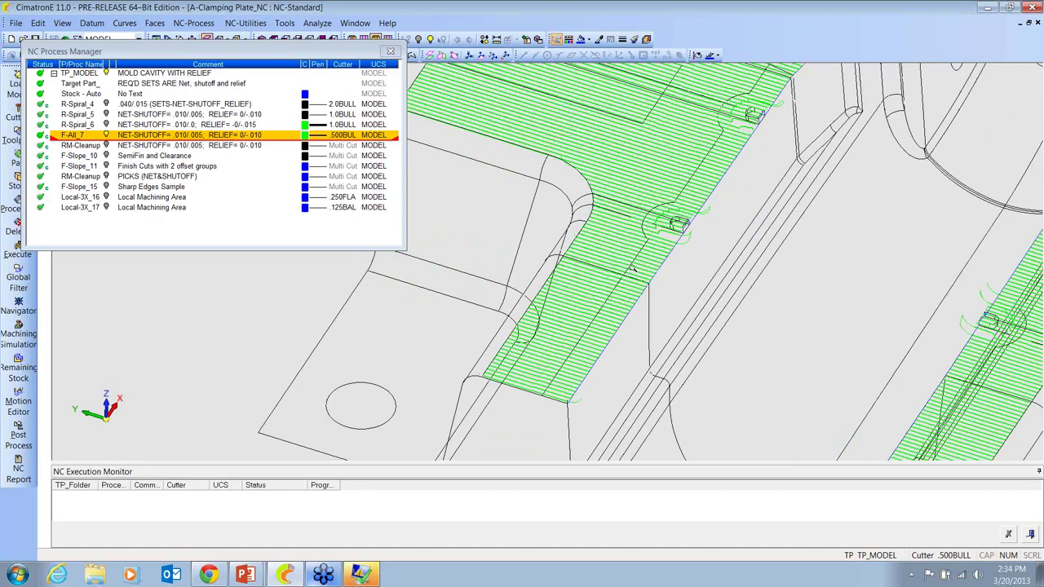
mouse_move(632, 296)
ctrl+mouse_down()
mouse_move(641, 321)
mouse_move(628, 301)
ctrl+mouse_up()
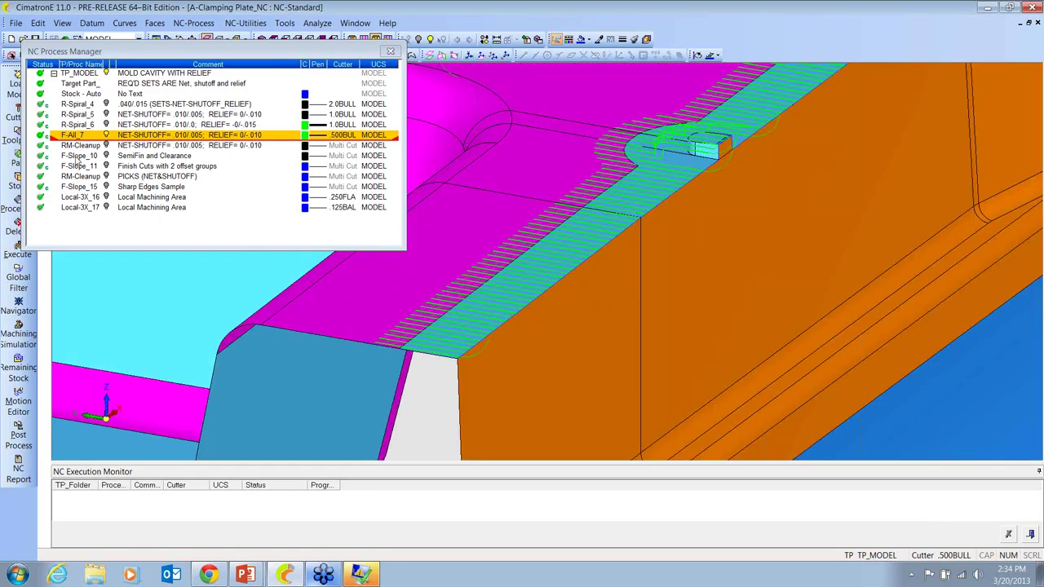
right_click(72, 137)
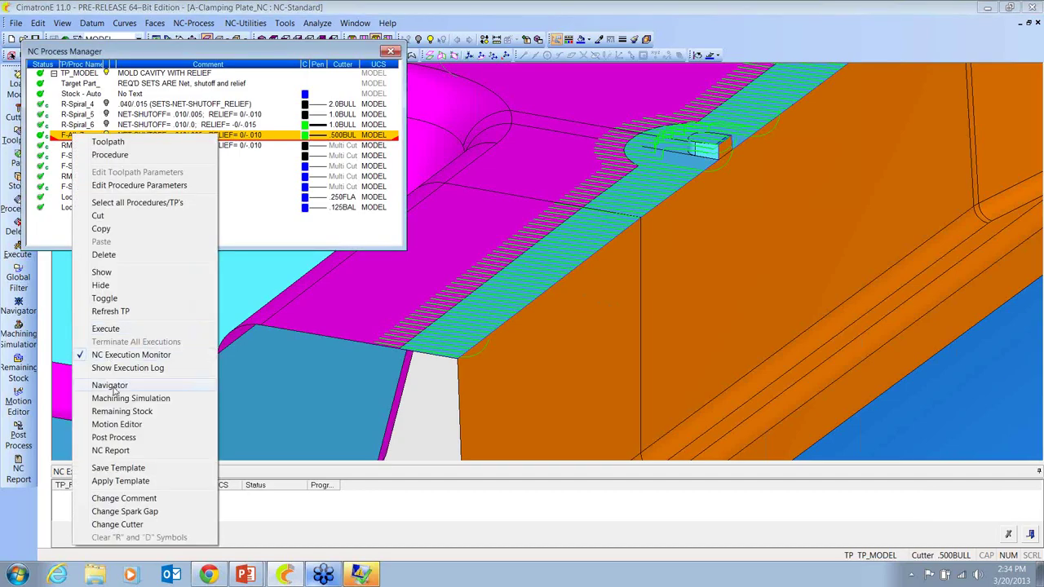
click(109, 386)
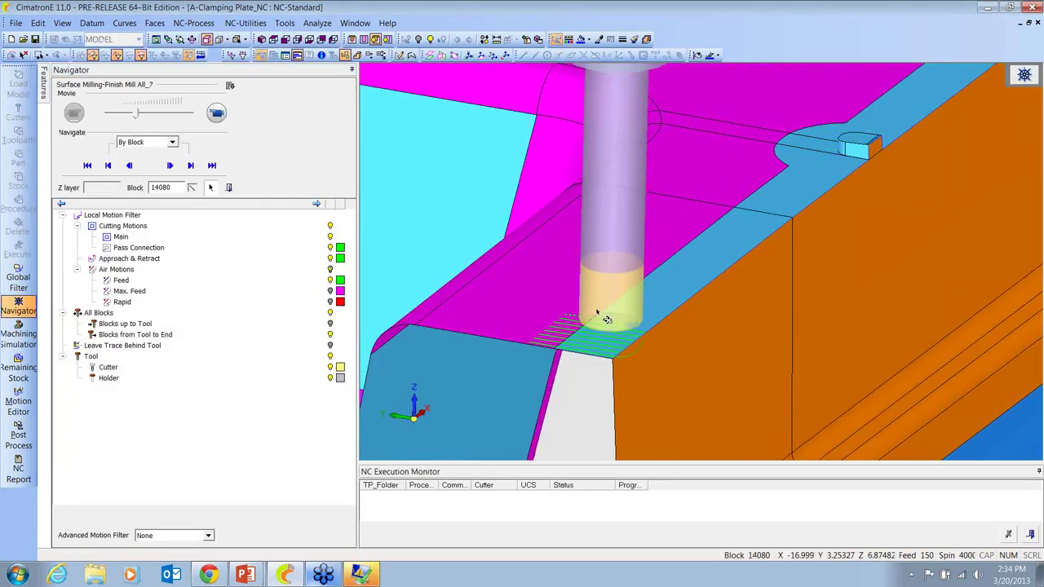
Orbit around the F-All_7 cutter at block 14107, then close the Navigator
middle_drag(608, 319, 644, 294)
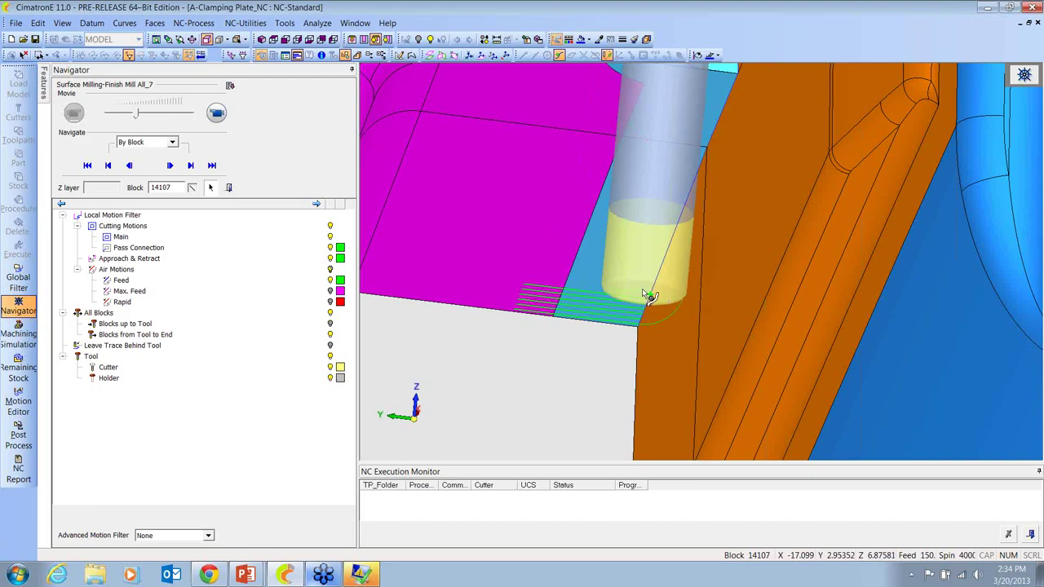
middle_drag(582, 281, 563, 274)
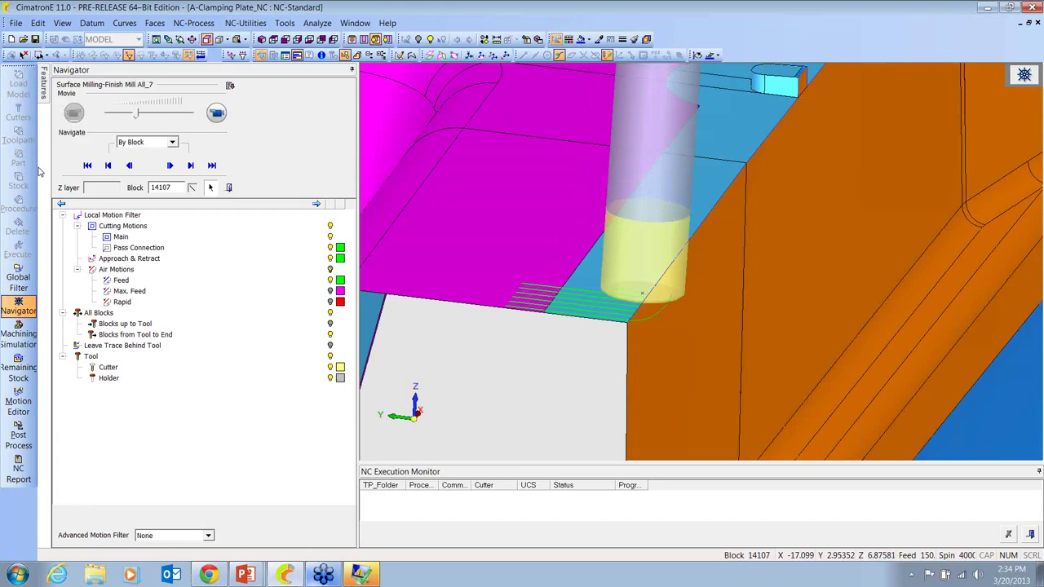
click(229, 187)
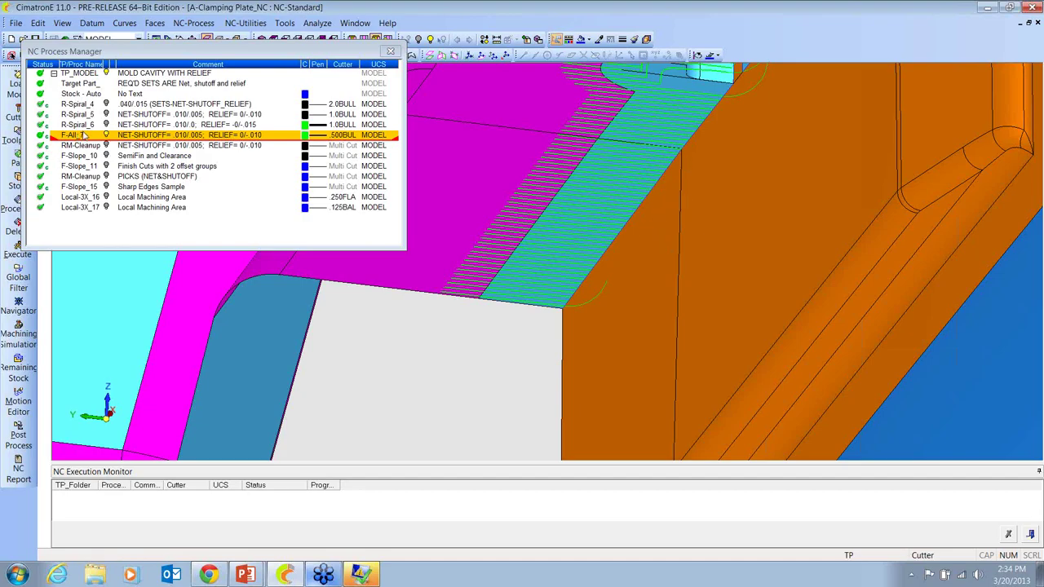
Open F-All_7's procedure parameters and review its motion parameters: wall and floor offsets and tolerances
right_click(82, 139)
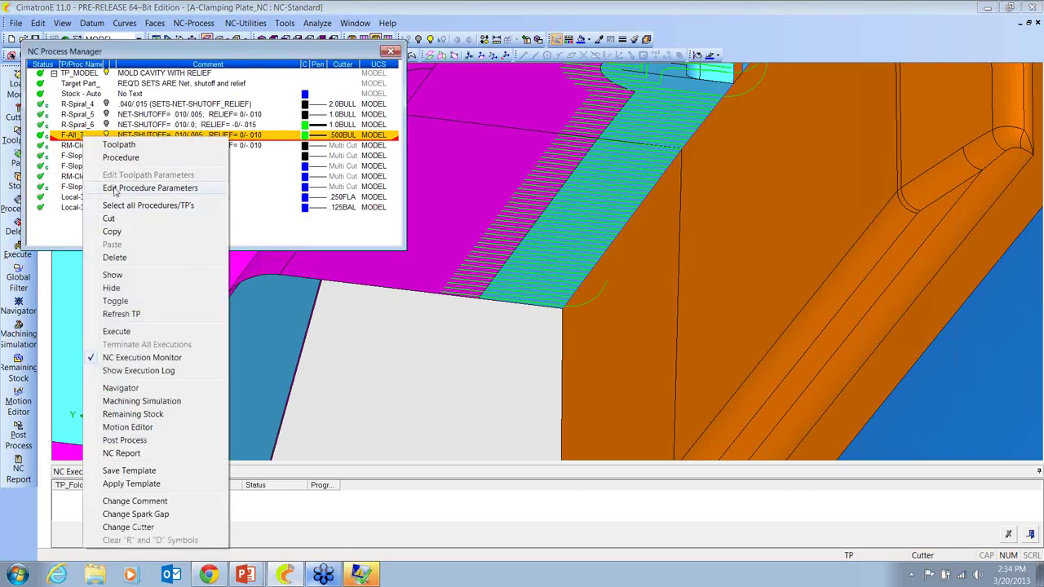
click(114, 189)
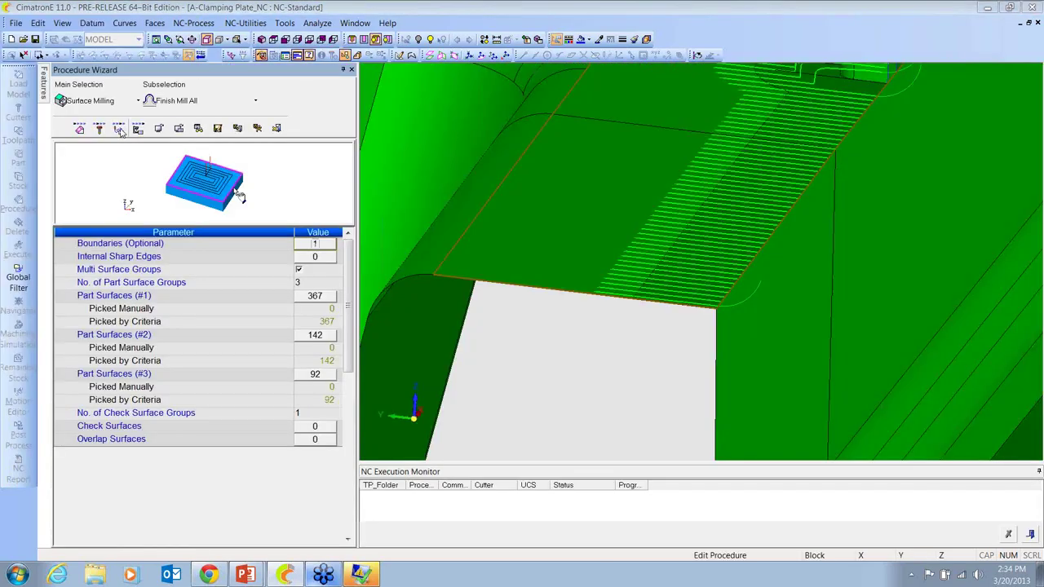
click(118, 129)
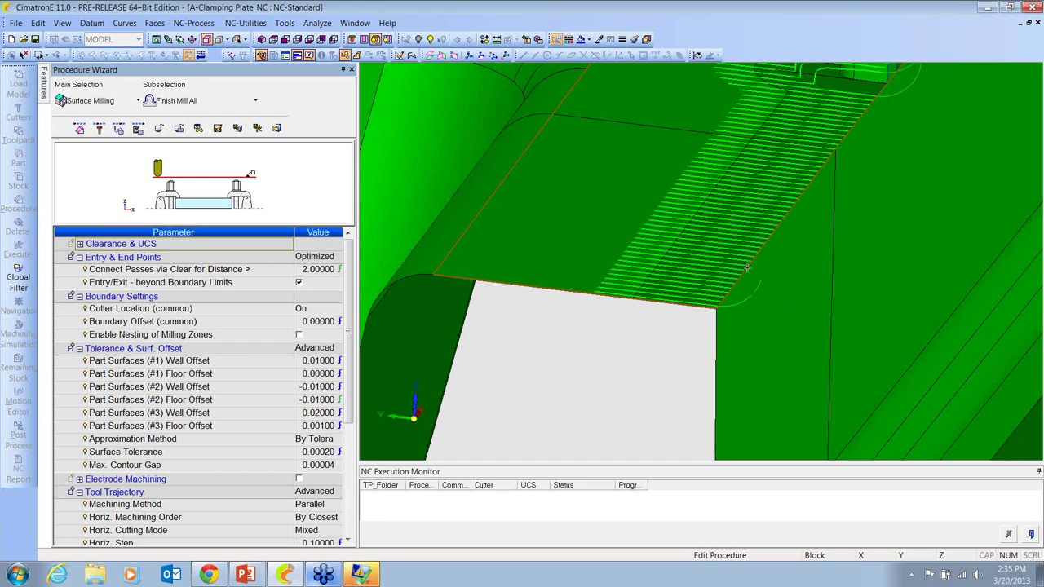
right_click(679, 255)
Save and close the F-All_7 procedure and pan along its toolpath in wireframe
click(669, 318)
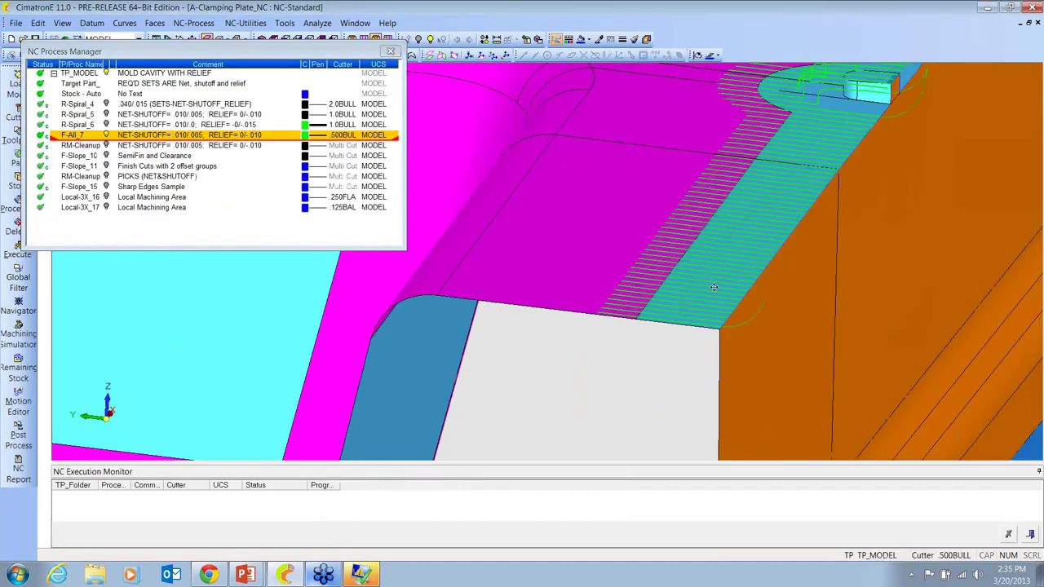
scroll(629, 303, up, 5)
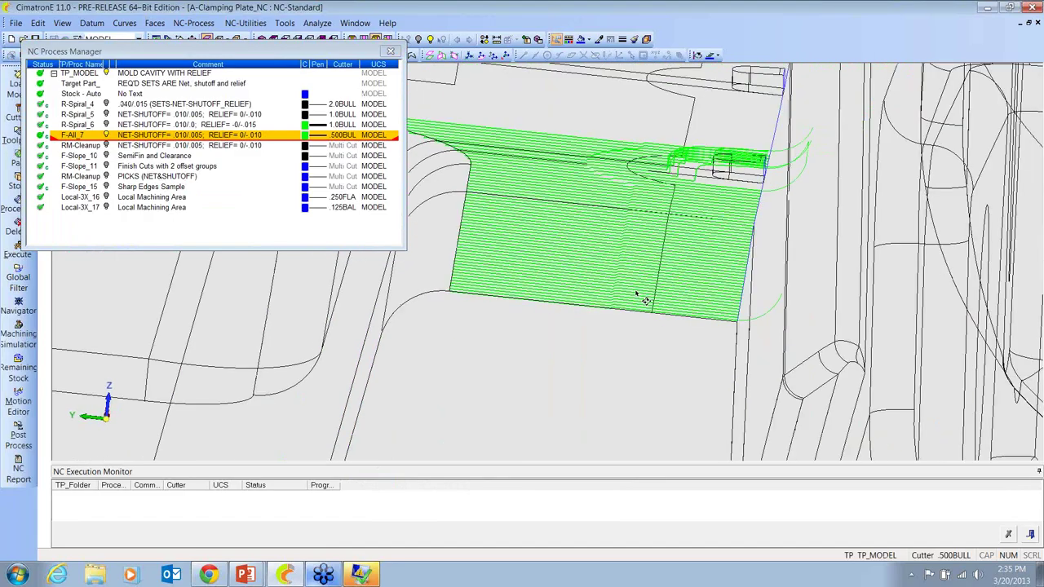
scroll(566, 282, up, 5)
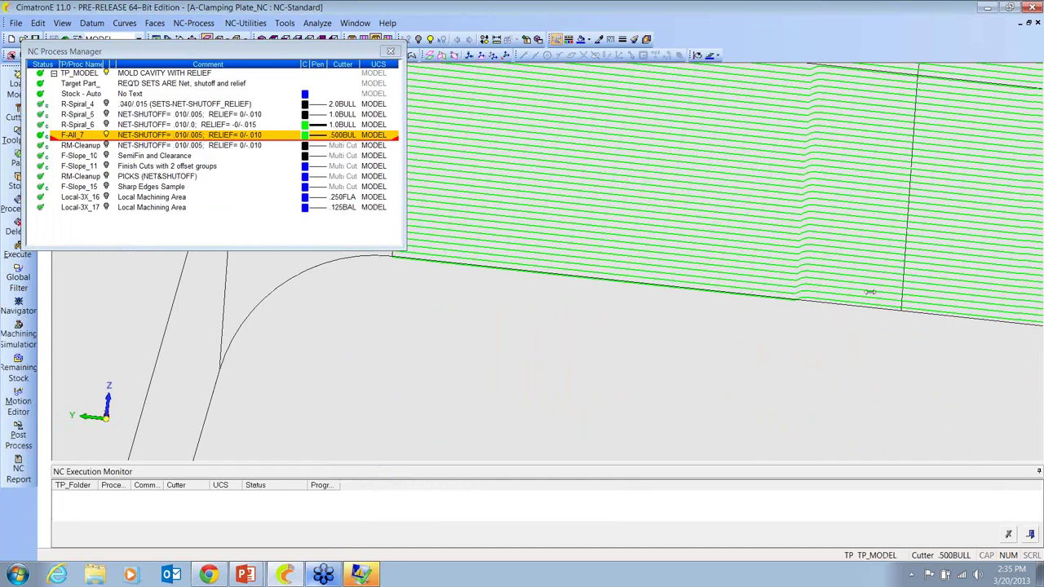
middle_drag(903, 295, 694, 261)
middle_drag(849, 284, 733, 266)
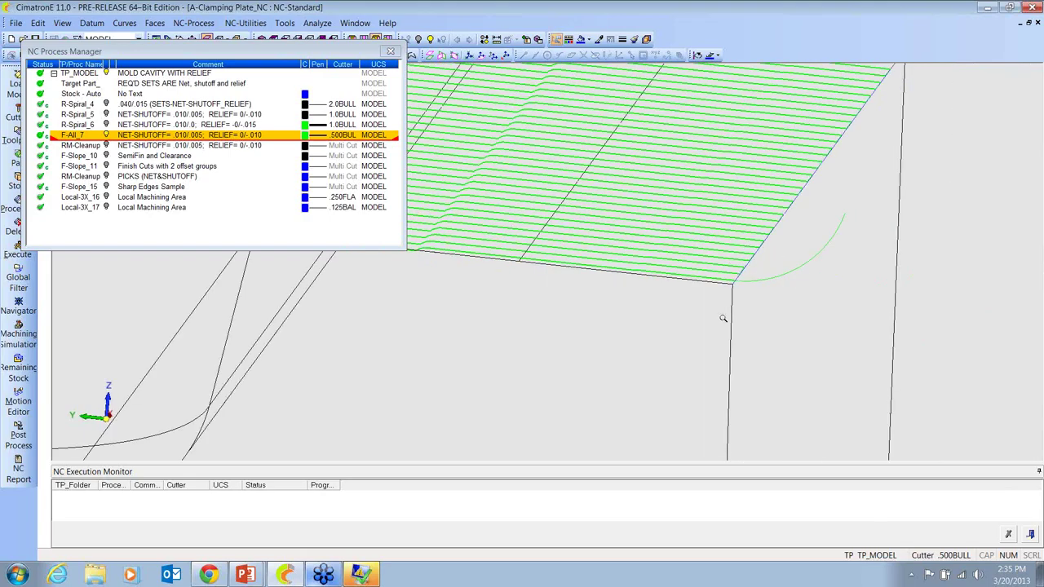
Orbit around the slot to inspect F-All_7's green parallel finishing passes
scroll(725, 319, down, 5)
scroll(652, 328, down, 5)
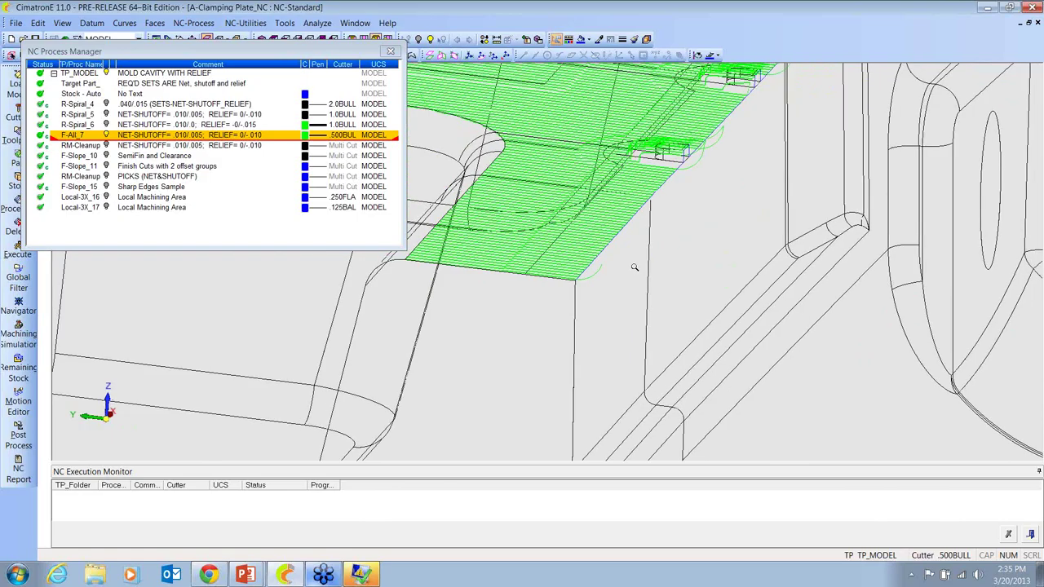
middle_drag(598, 296, 798, 145)
scroll(598, 208, up, 6)
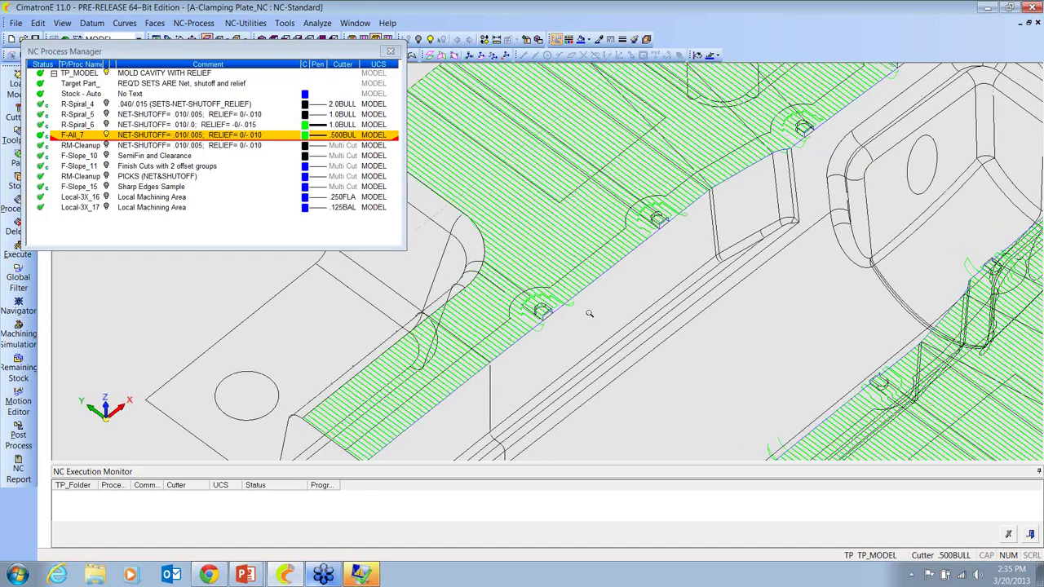
middle_drag(598, 208, 660, 275)
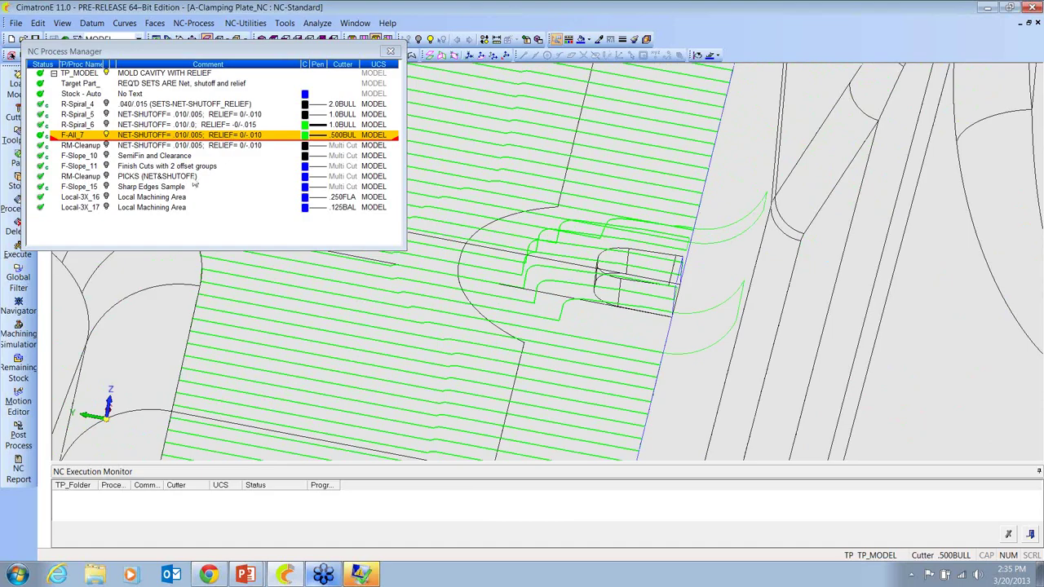
right_click(88, 140)
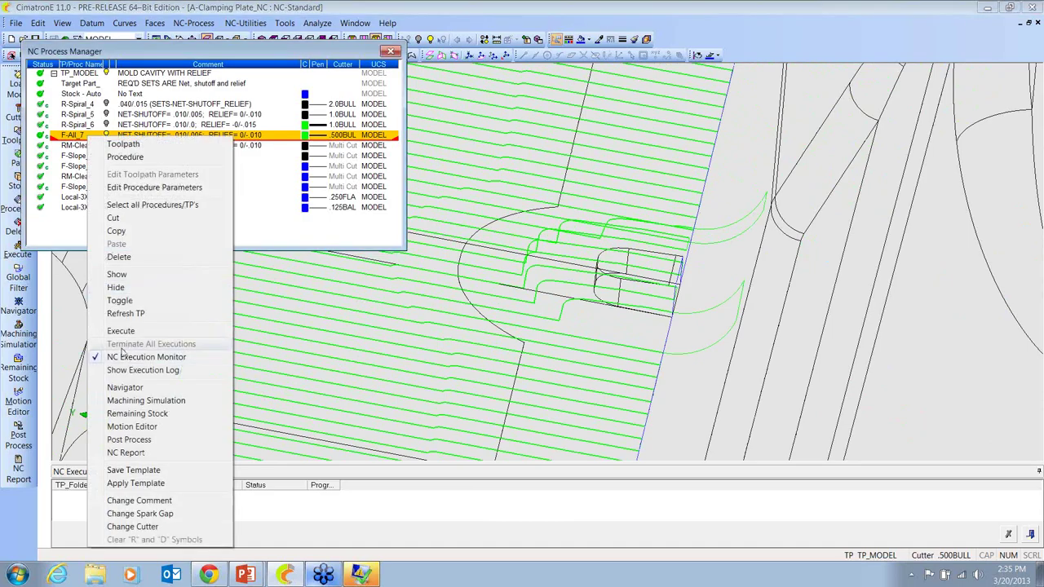
Step the F-All_7 cutter to toolpath points with Navigate set to By Procedure, viewing from several angles
click(126, 389)
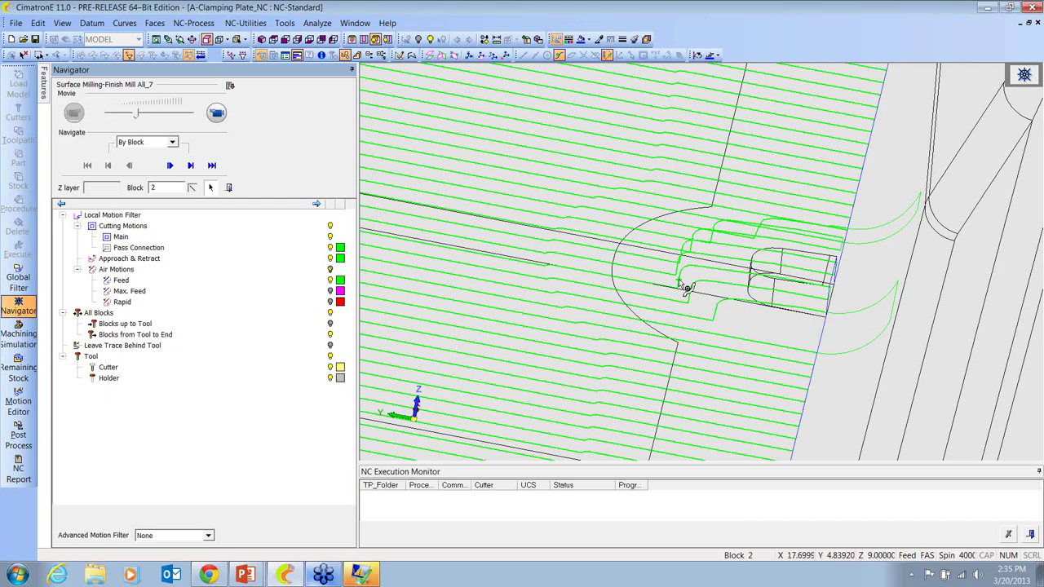
click(687, 288)
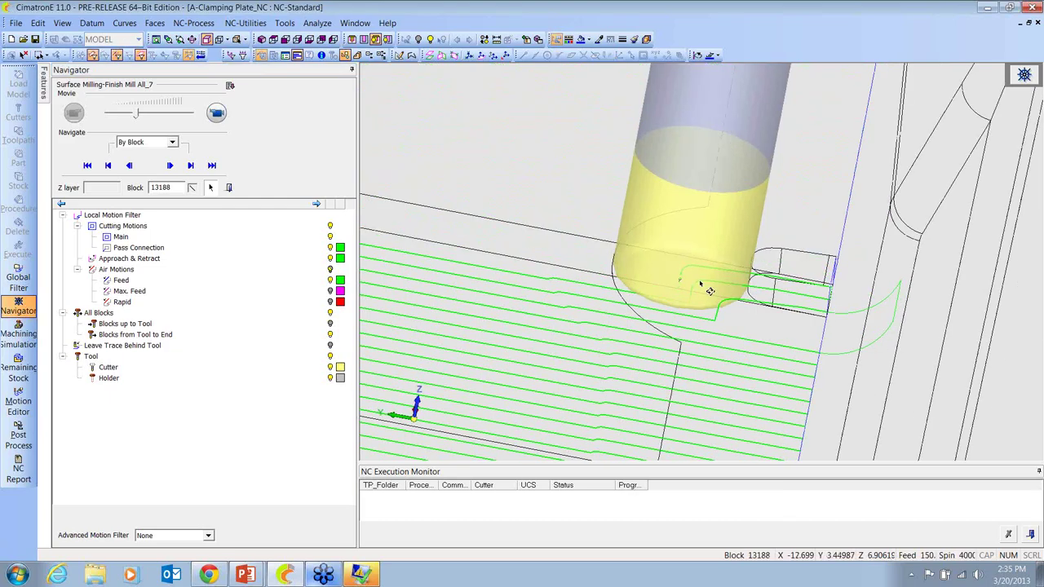
click(172, 142)
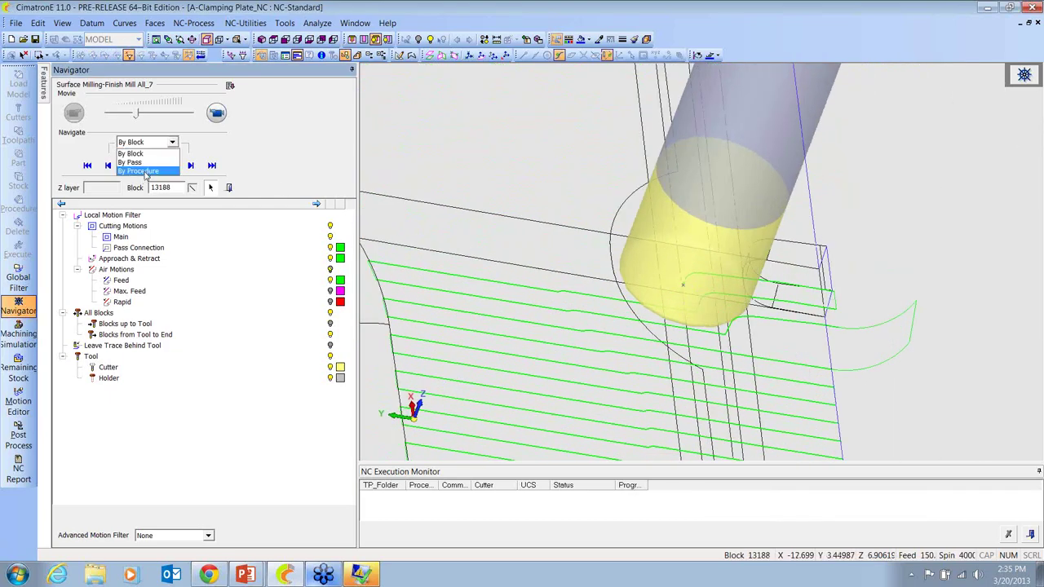
click(139, 171)
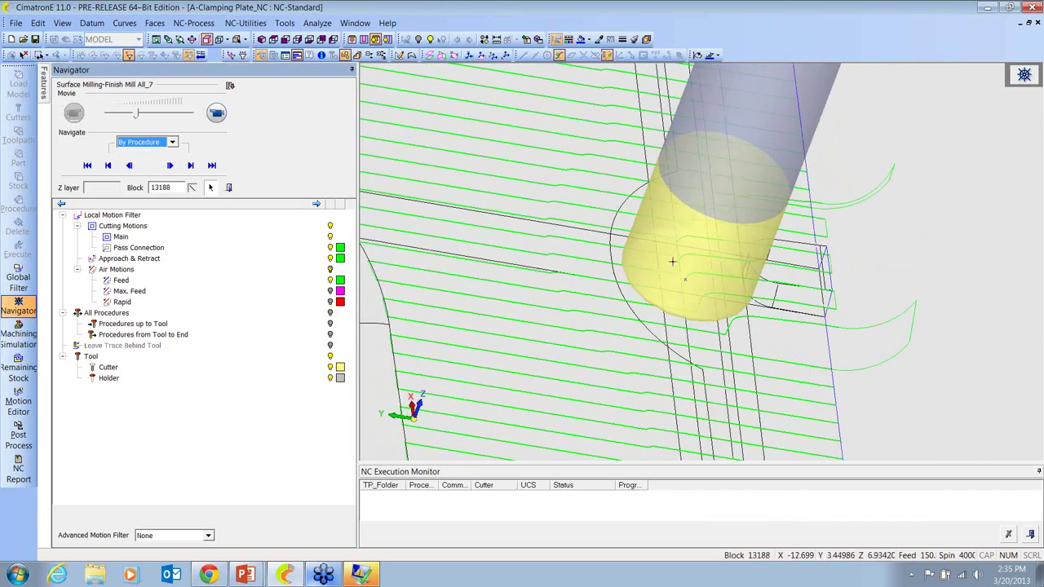
click(689, 270)
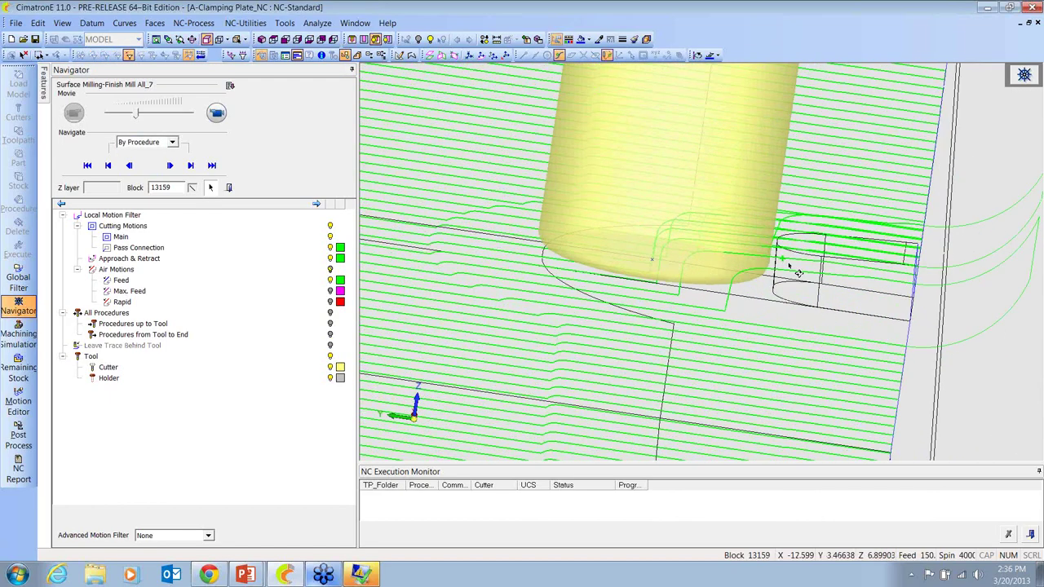
middle_drag(797, 273, 791, 257)
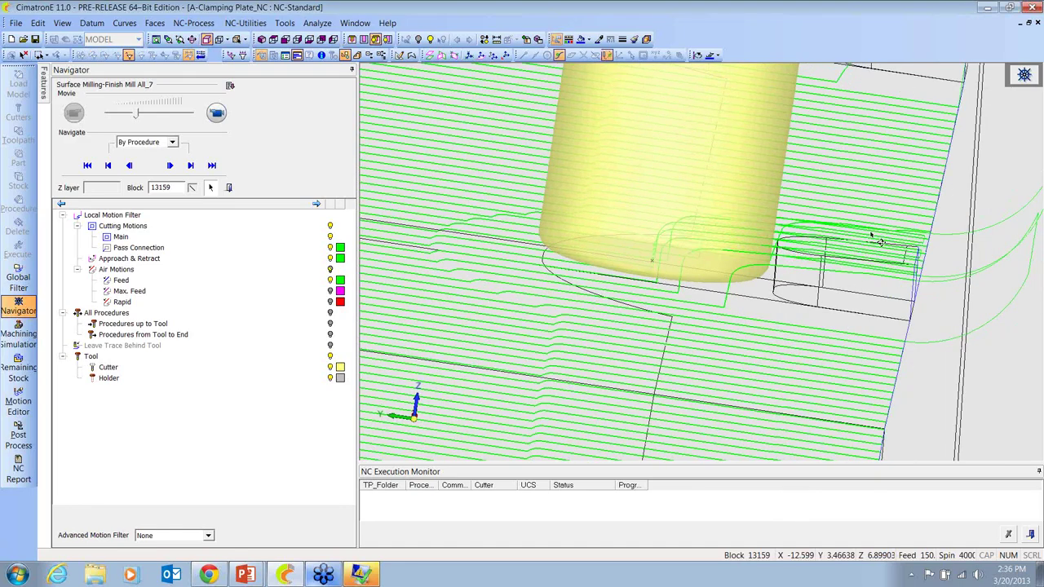
mouse_move(807, 261)
middle_down()
mouse_move(779, 300)
mouse_move(762, 280)
mouse_move(711, 320)
middle_up()
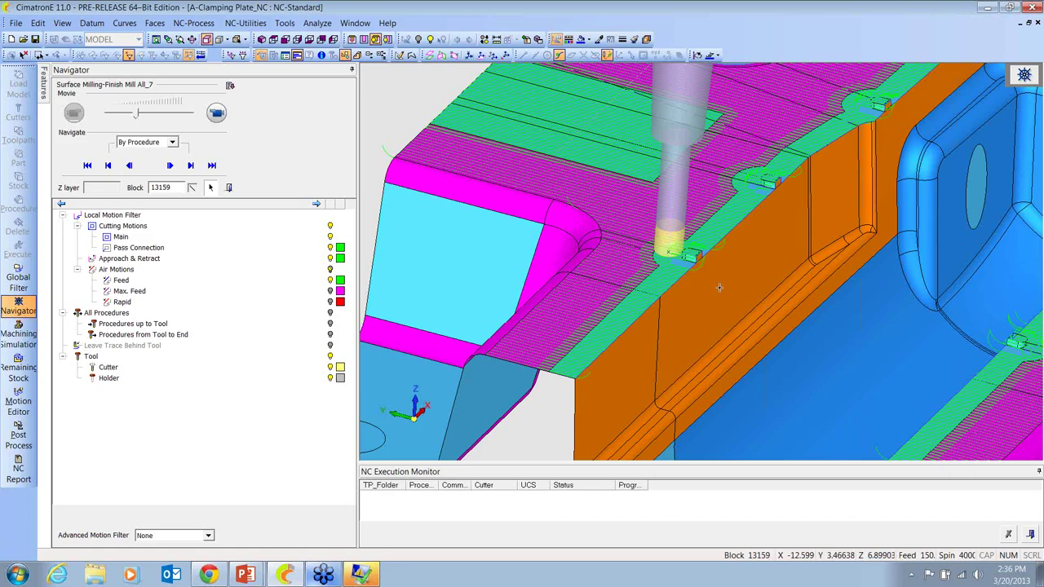
middle_drag(719, 287, 669, 244)
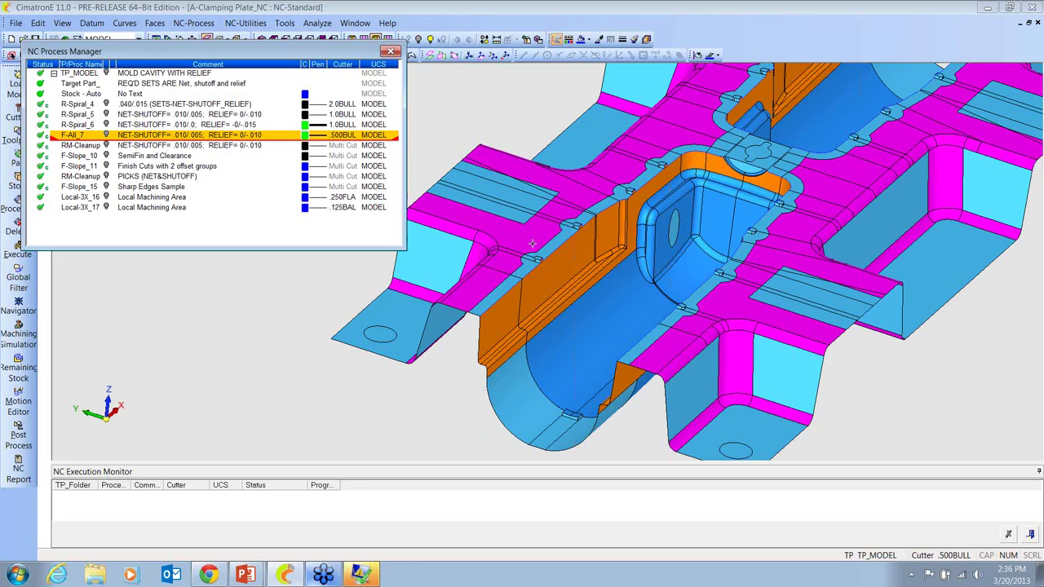
Fit the mould to an isometric view and select F-Slope_15 Sharp Edges Sample to show its toolpath
middle_drag(531, 243, 603, 241)
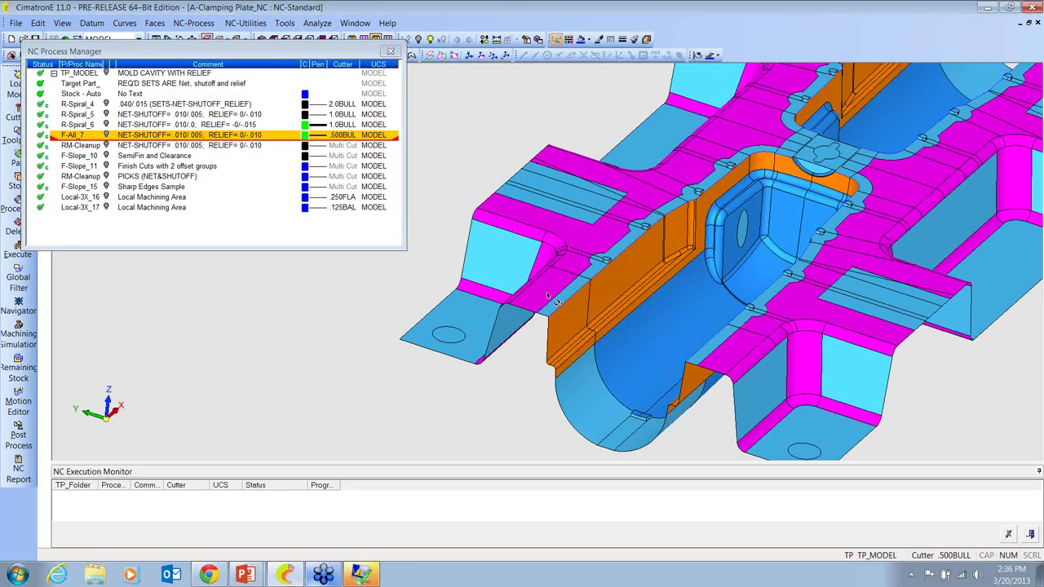
middle_drag(558, 303, 588, 239)
middle_drag(555, 278, 682, 303)
key(Home)
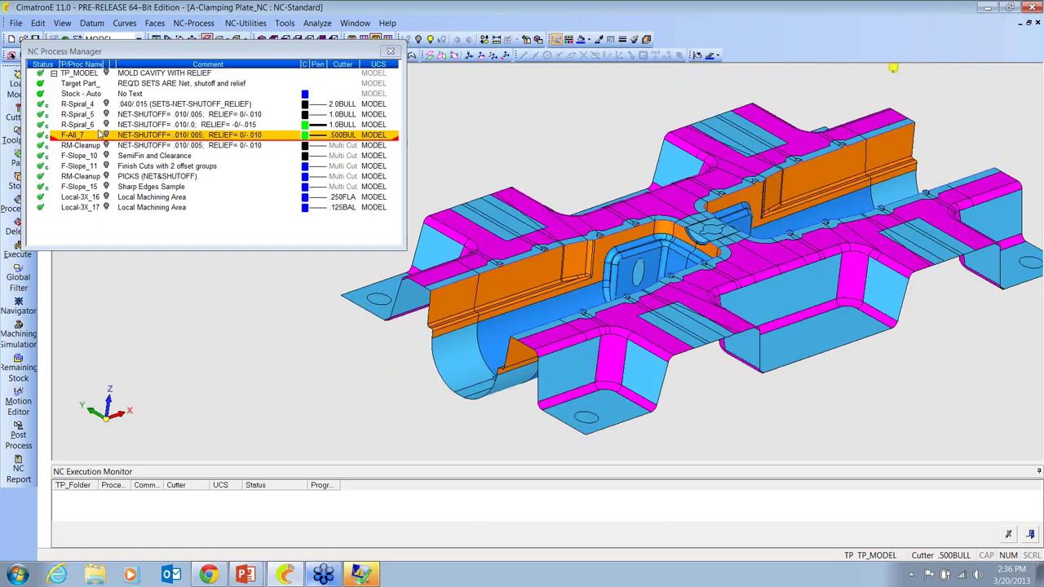
click(106, 187)
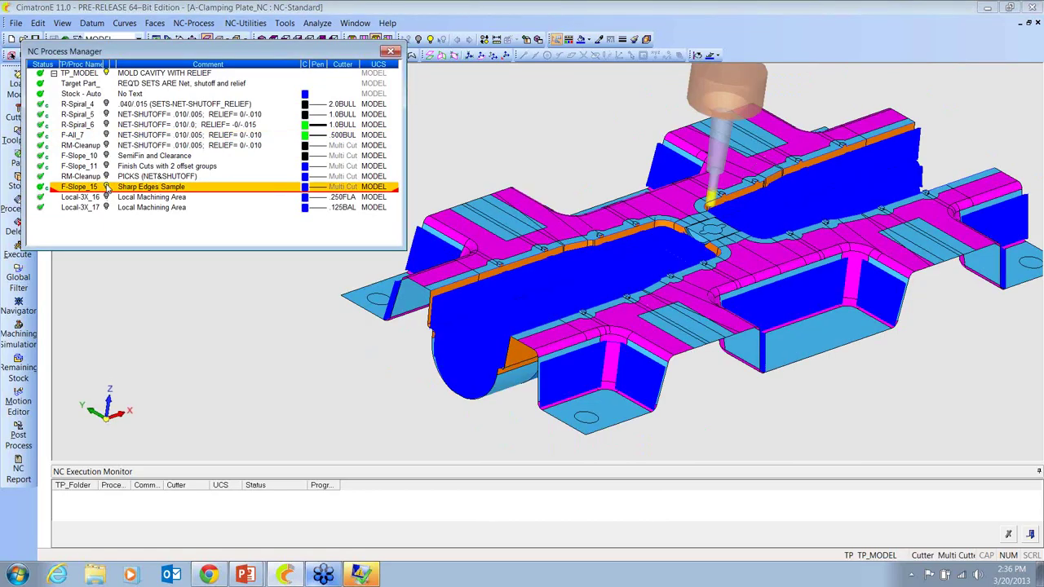
click(88, 188)
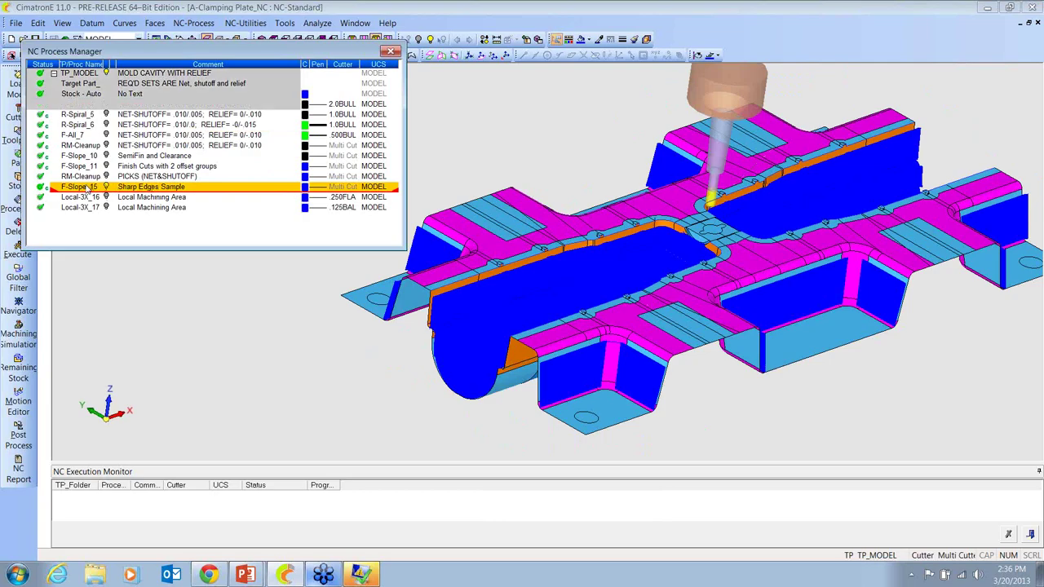
Open F-Slope_15's parameters and inspect its four Internal Sharp Edges contours in Contour Manager
double_click(88, 187)
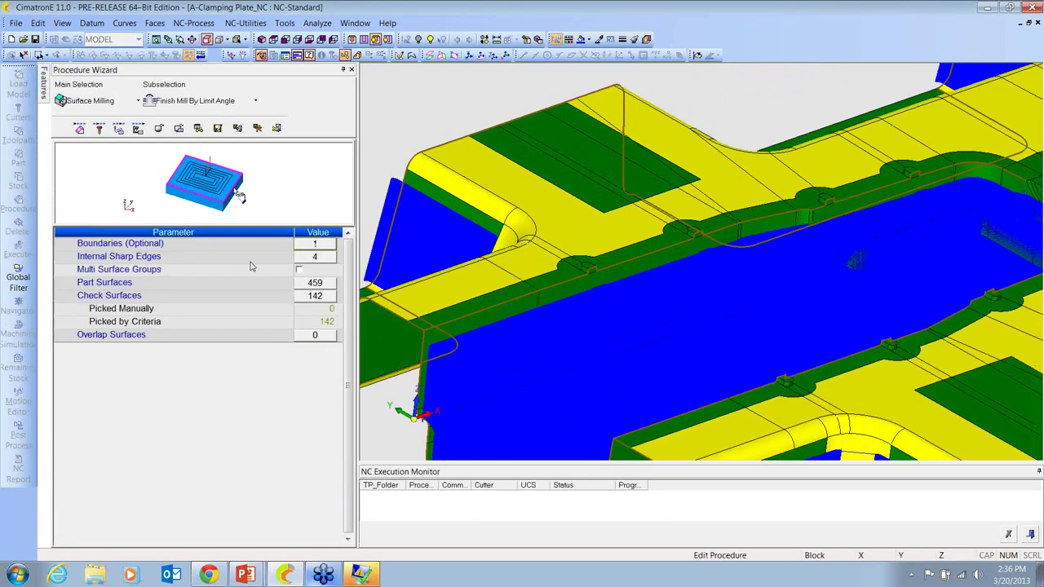
click(300, 261)
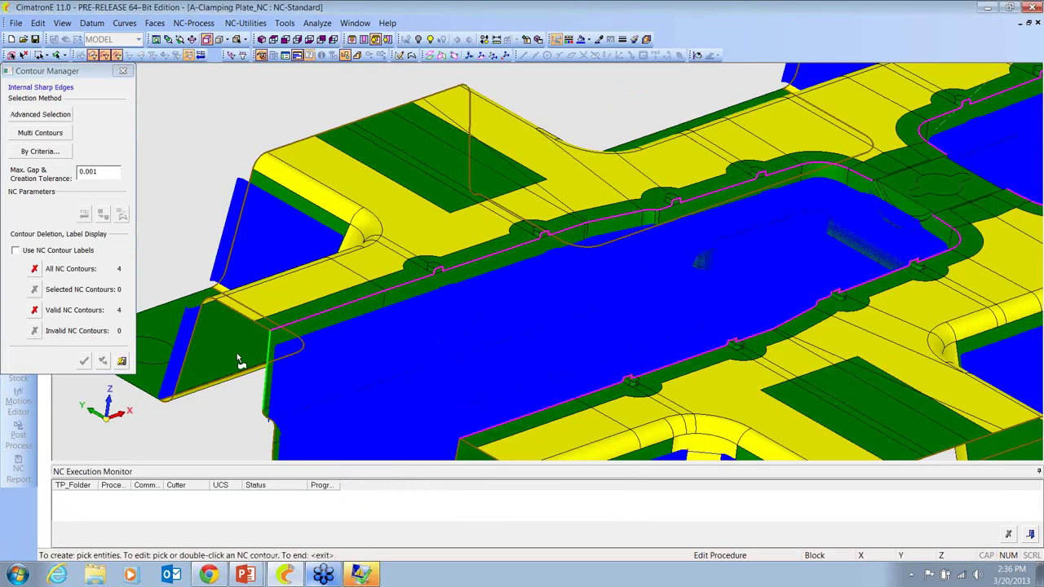
middle_drag(408, 269, 576, 184)
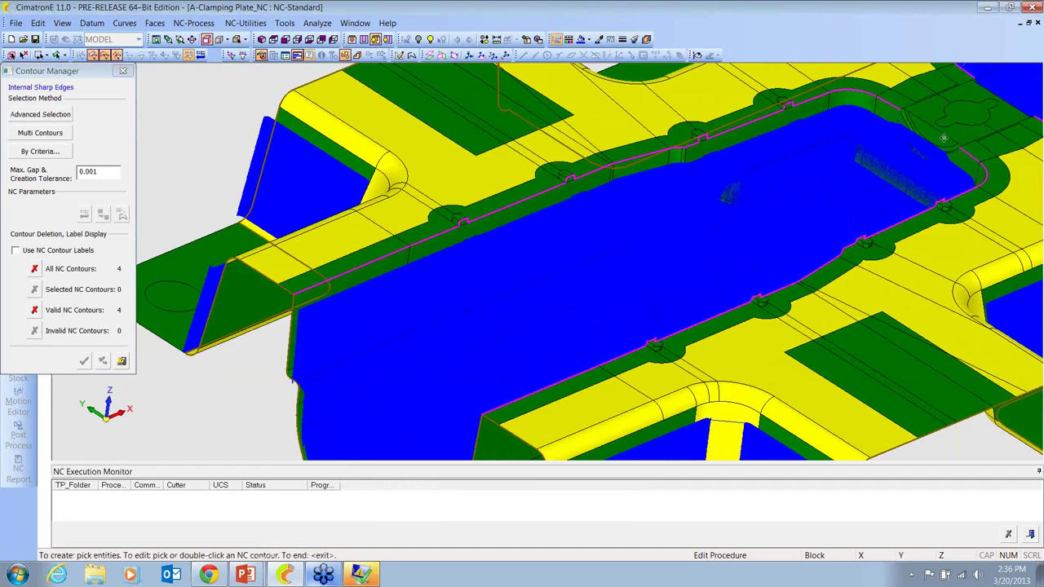
scroll(710, 258, up, 3)
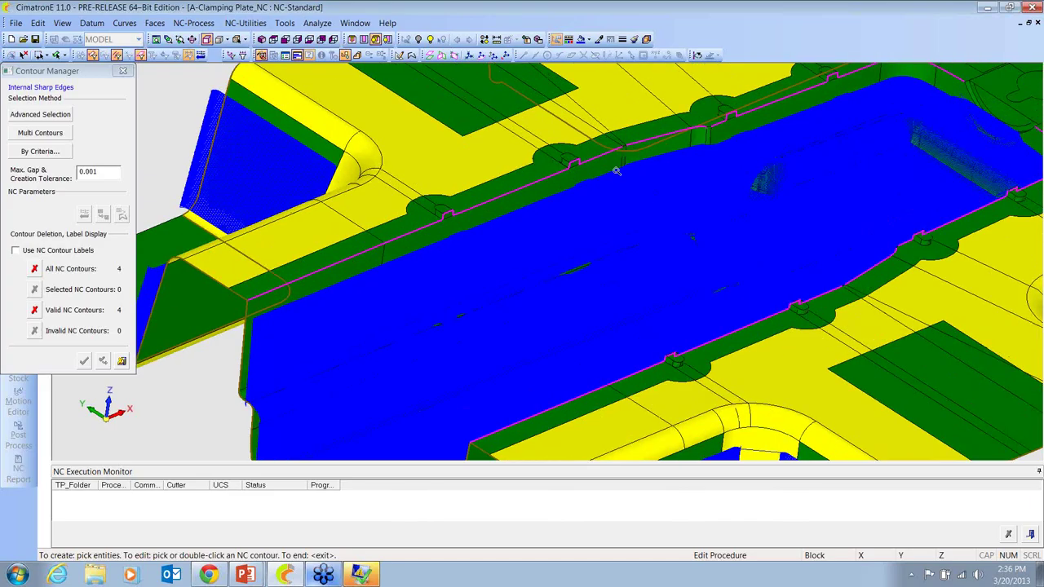
middle_drag(569, 147, 622, 120)
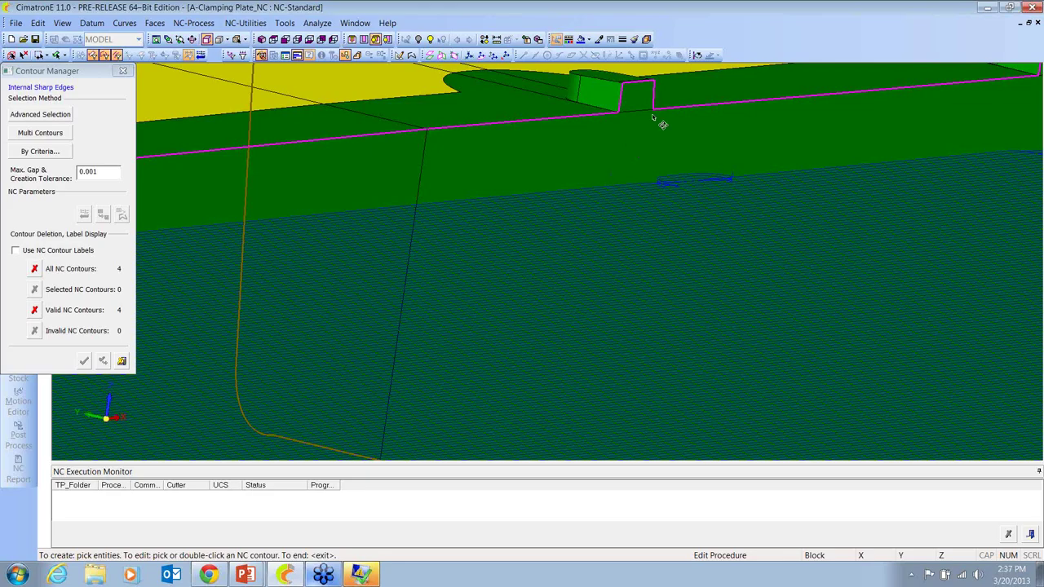
scroll(694, 212, down, 2)
scroll(712, 276, down, 8)
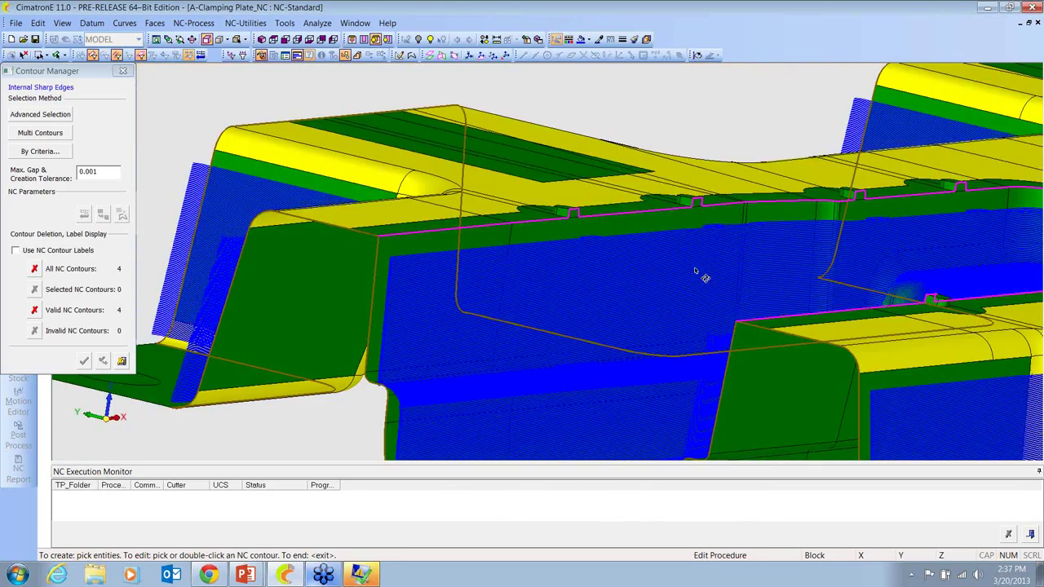
scroll(712, 266, down, 1)
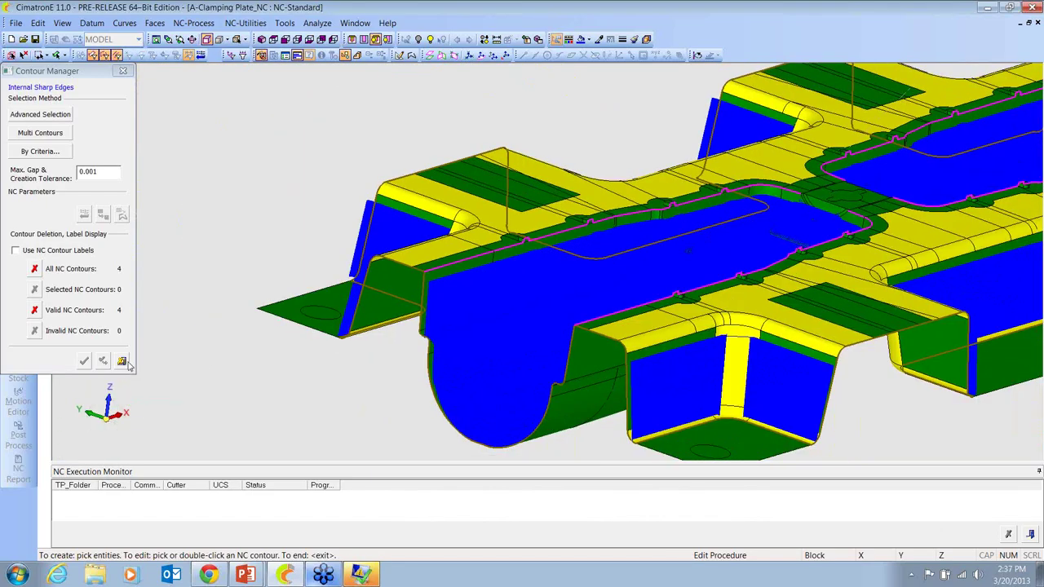
click(84, 360)
middle_click(455, 184)
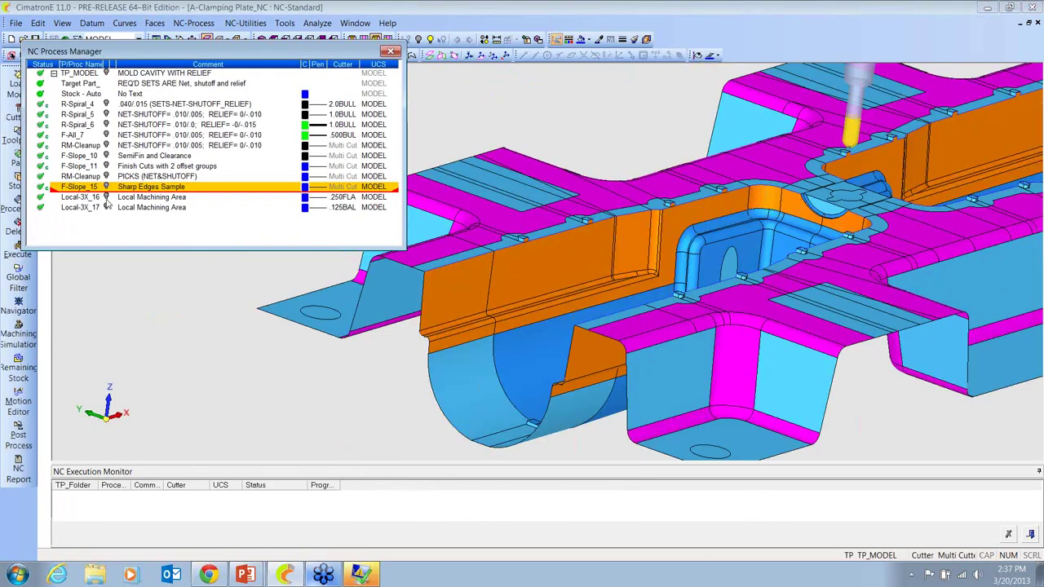
click(106, 197)
scroll(488, 322, up, 6)
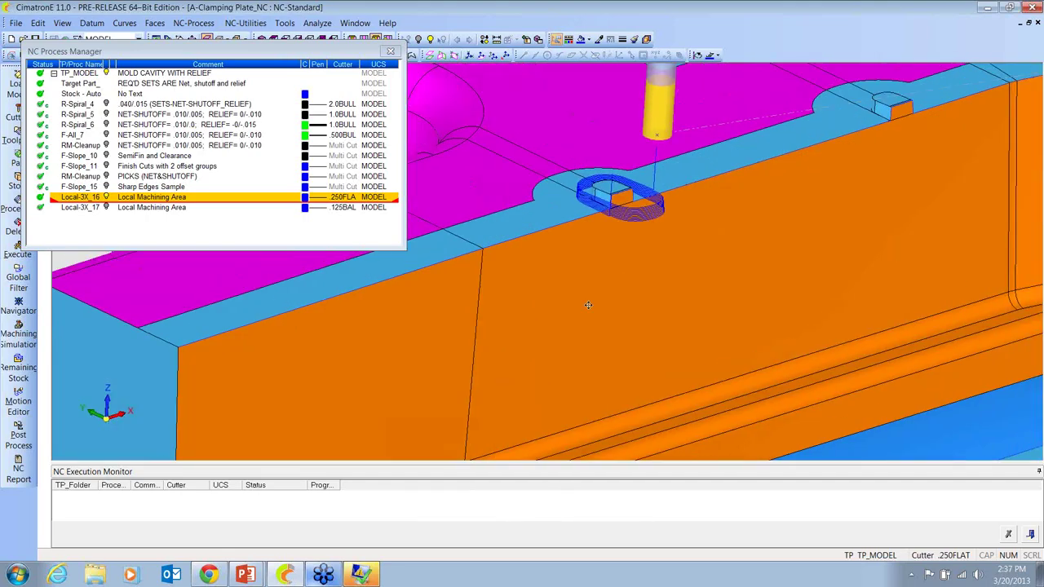
scroll(697, 352, up, 1)
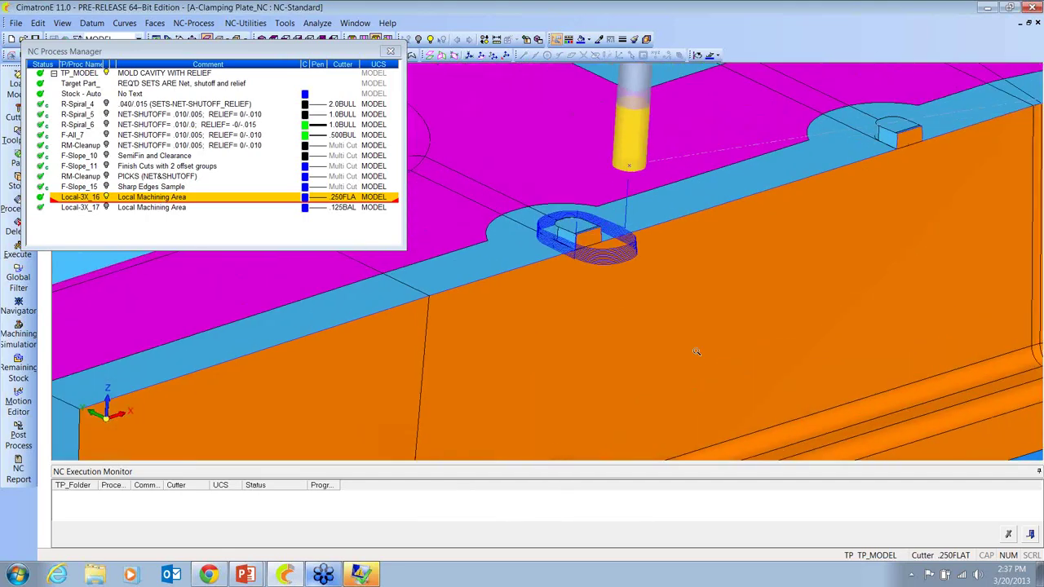
scroll(696, 351, up, 2)
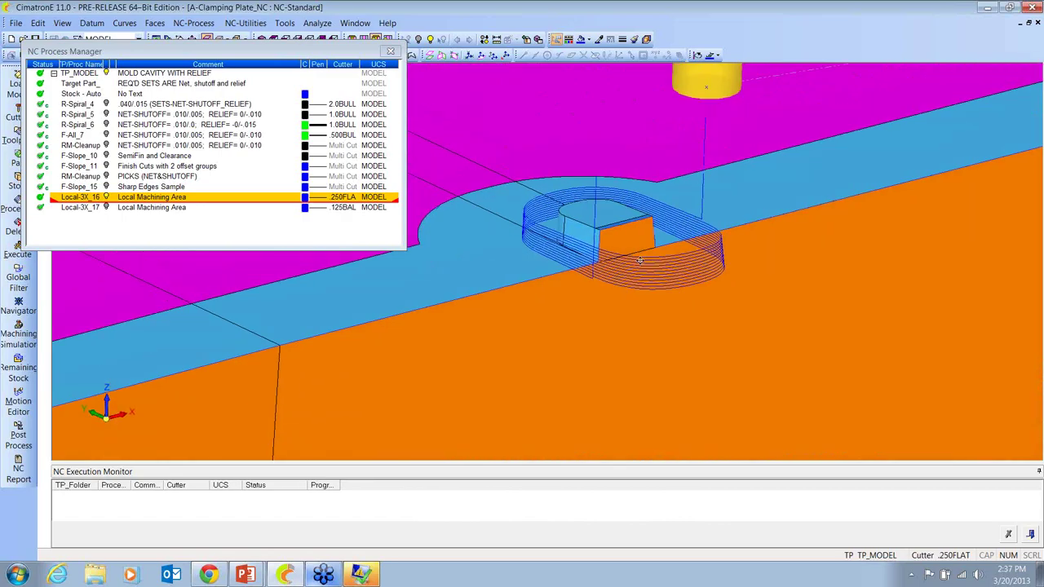
double_click(86, 202)
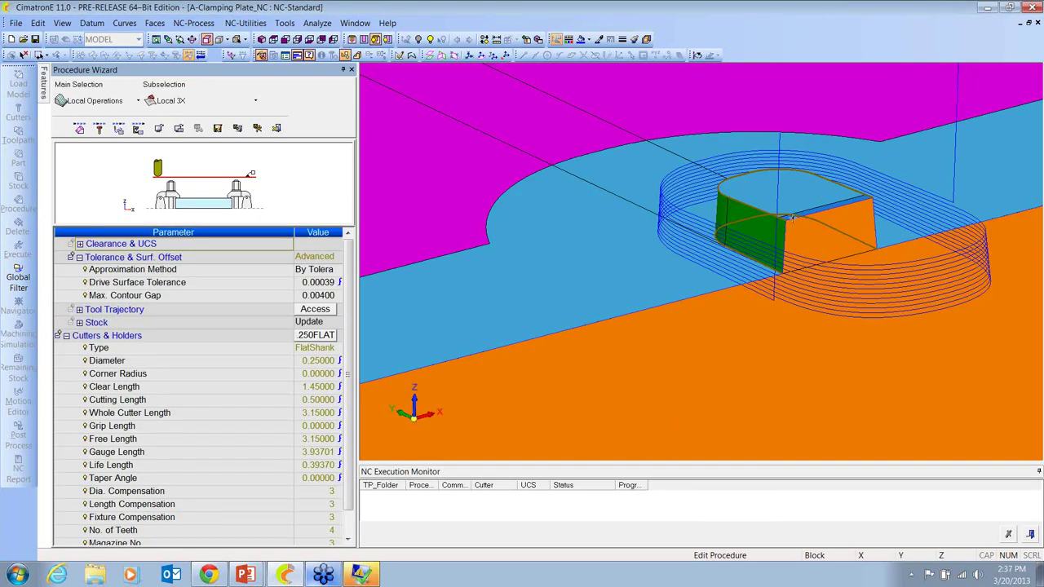
middle_drag(792, 219, 777, 281)
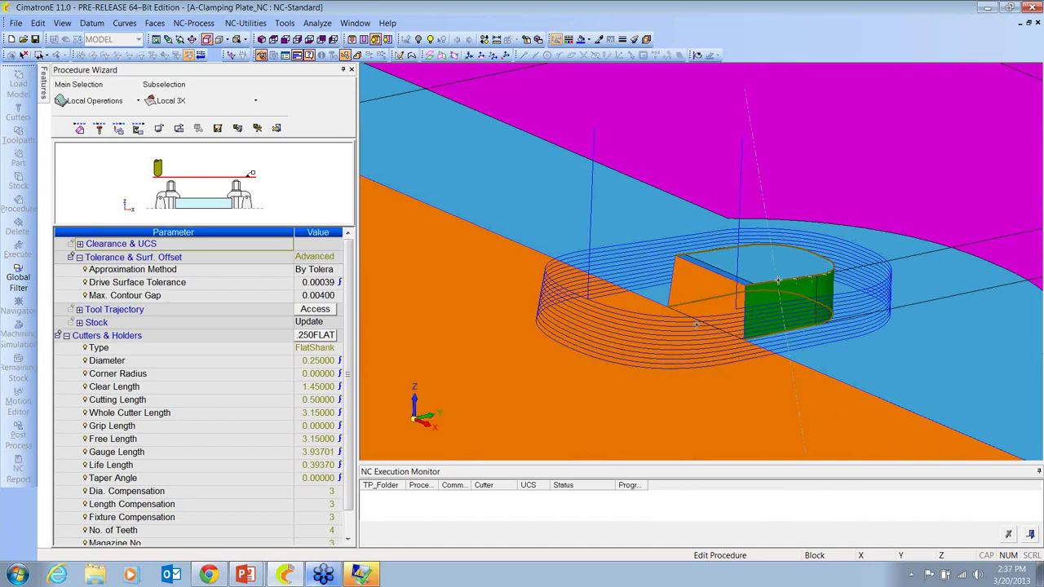
middle_drag(777, 281, 425, 195)
middle_click(425, 195)
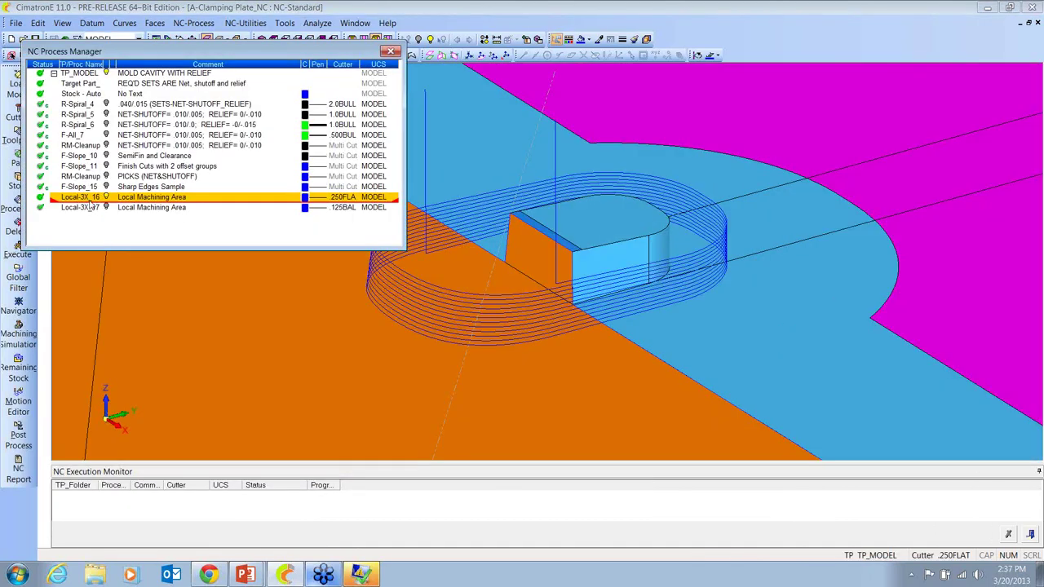
Play the Local-3X_16 Navigator simulation at a faster movie speed and pause it at block 392
right_click(86, 198)
click(115, 400)
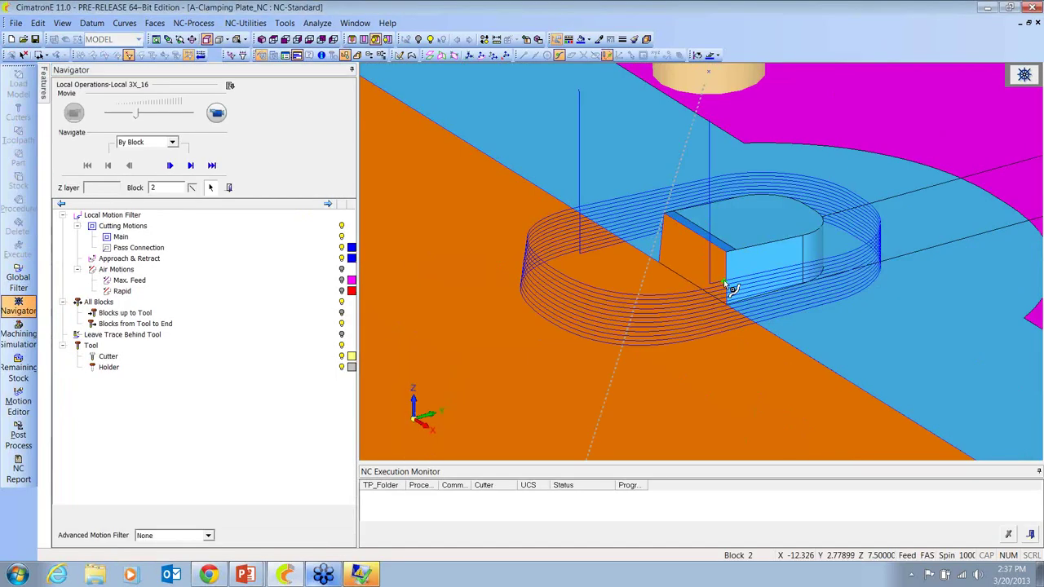
click(216, 113)
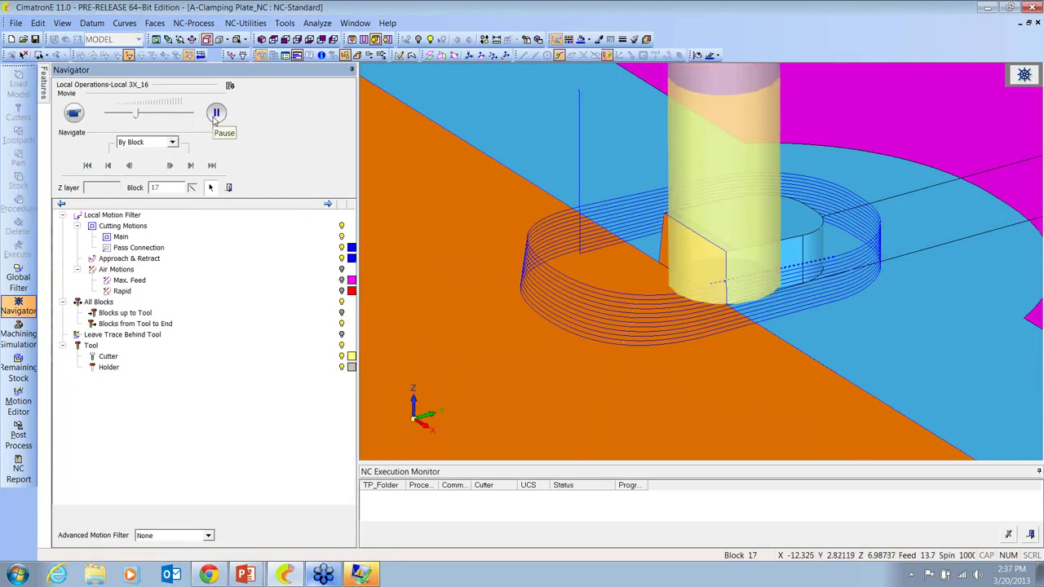
drag(138, 114, 146, 114)
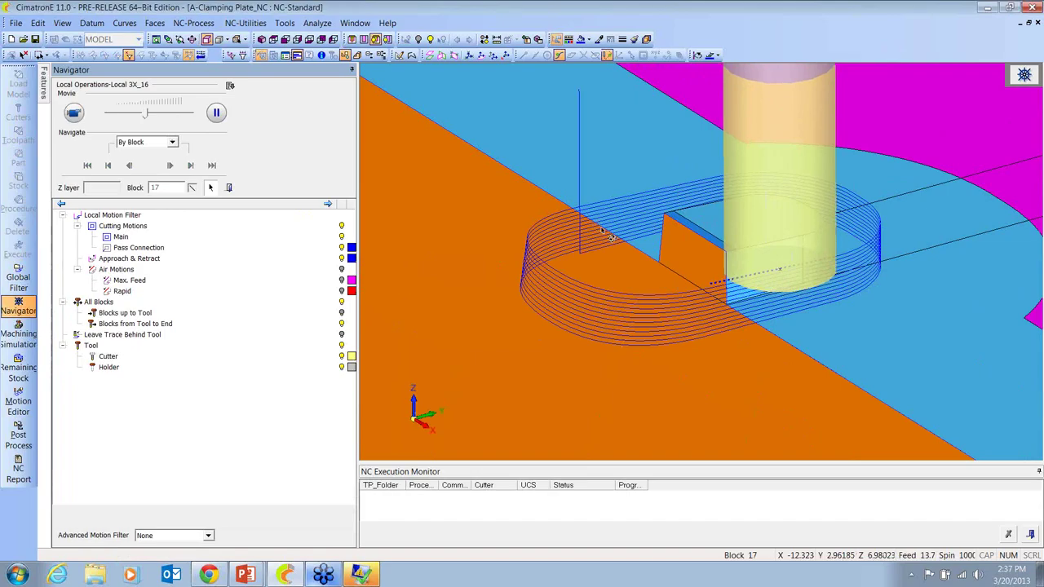
middle_drag(611, 237, 319, 93)
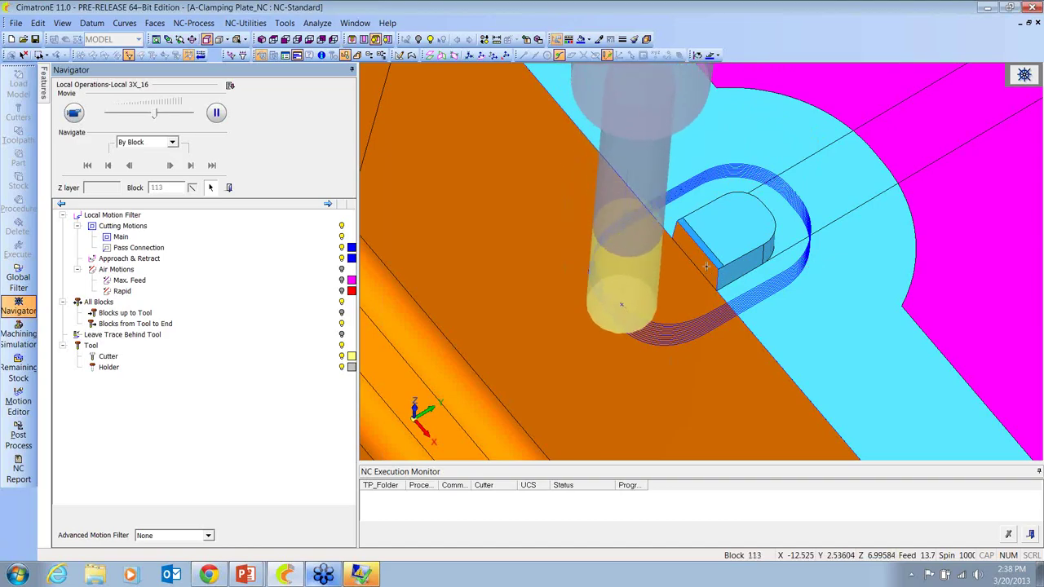
drag(155, 113, 186, 115)
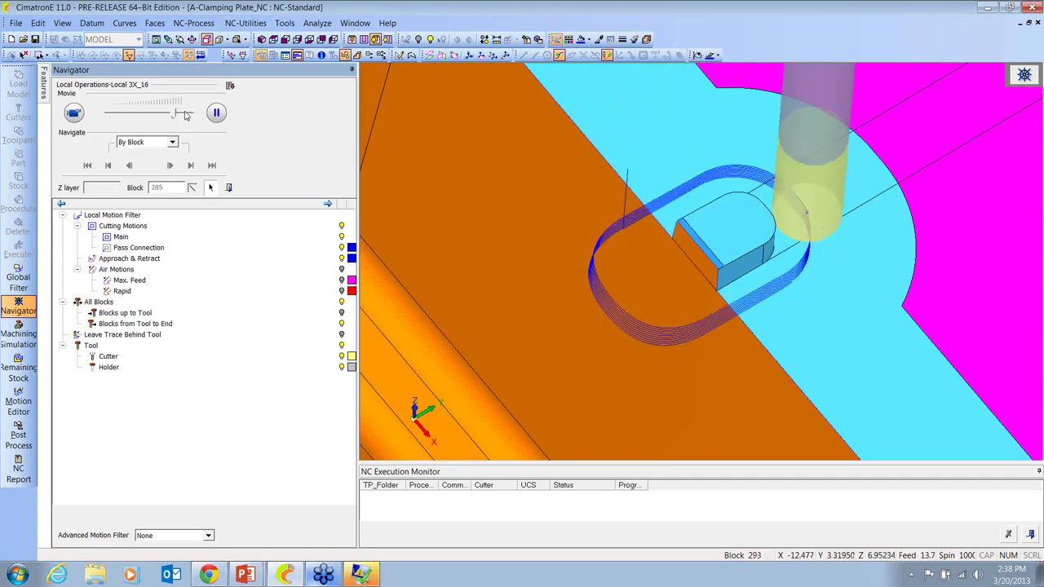
click(215, 112)
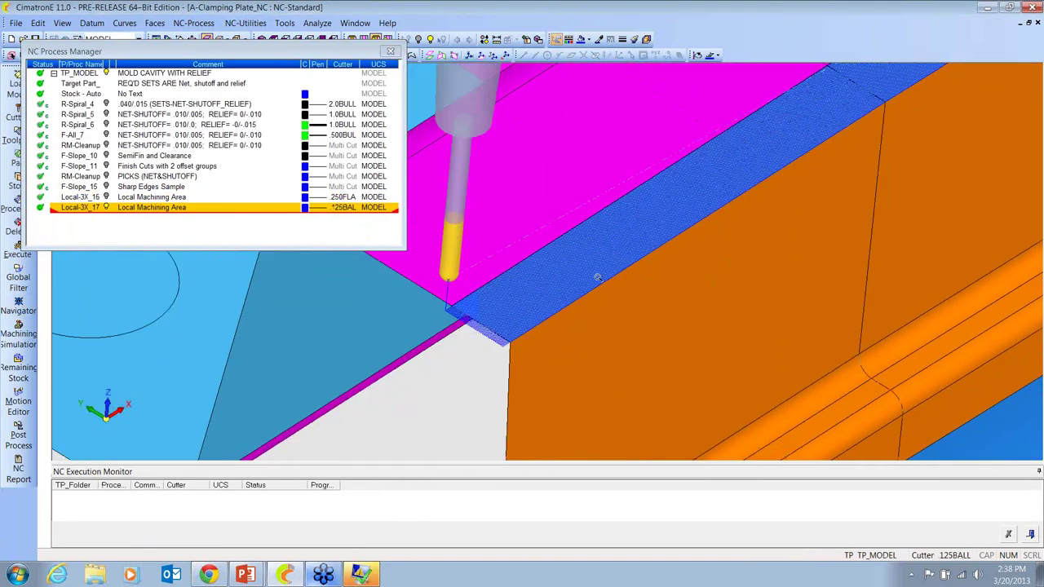
Orbit and zoom to inspect Local-3X_17's ball-cutter passes along the shutoff strip and pocket
ctrl+drag(598, 278, 566, 282)
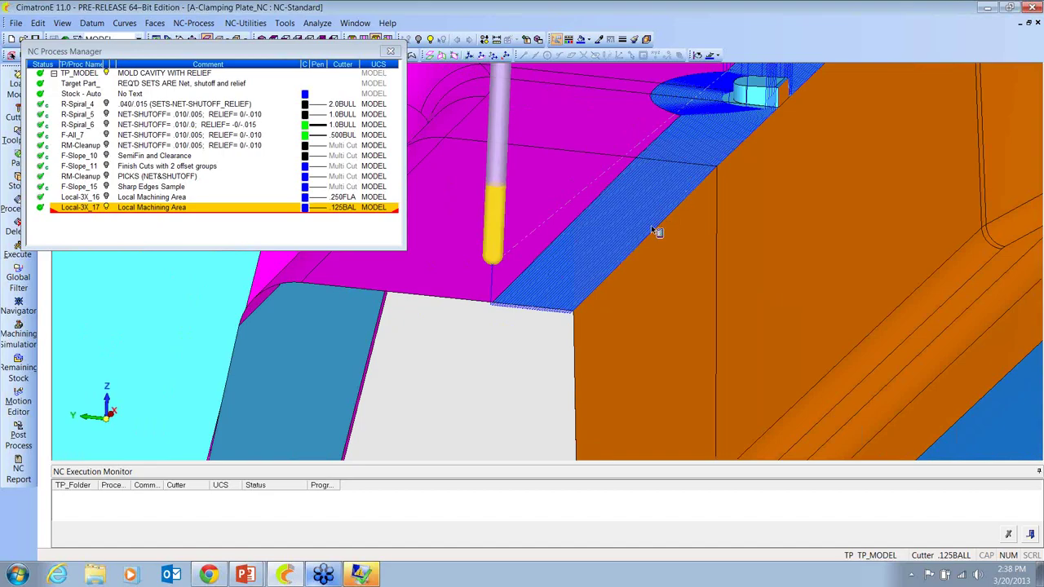
ctrl+drag(632, 220, 539, 372)
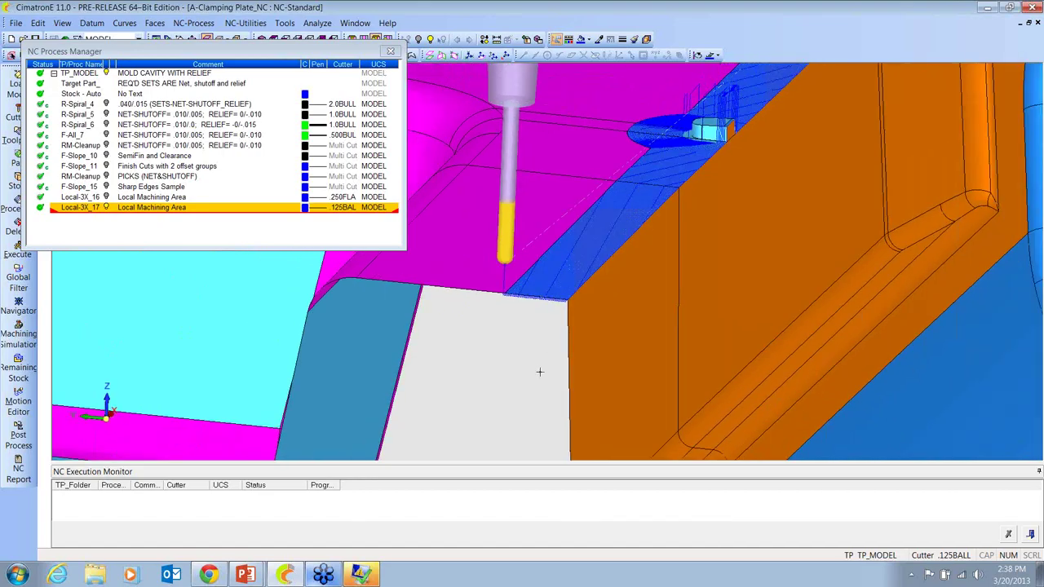
scroll(562, 263, up, 4)
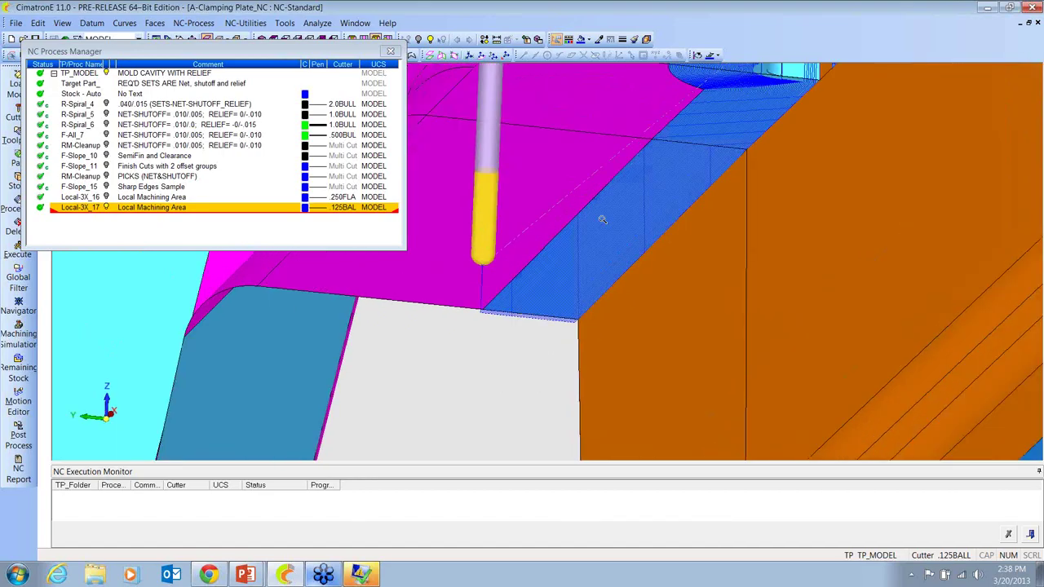
scroll(562, 263, up, 2)
scroll(693, 307, down, 6)
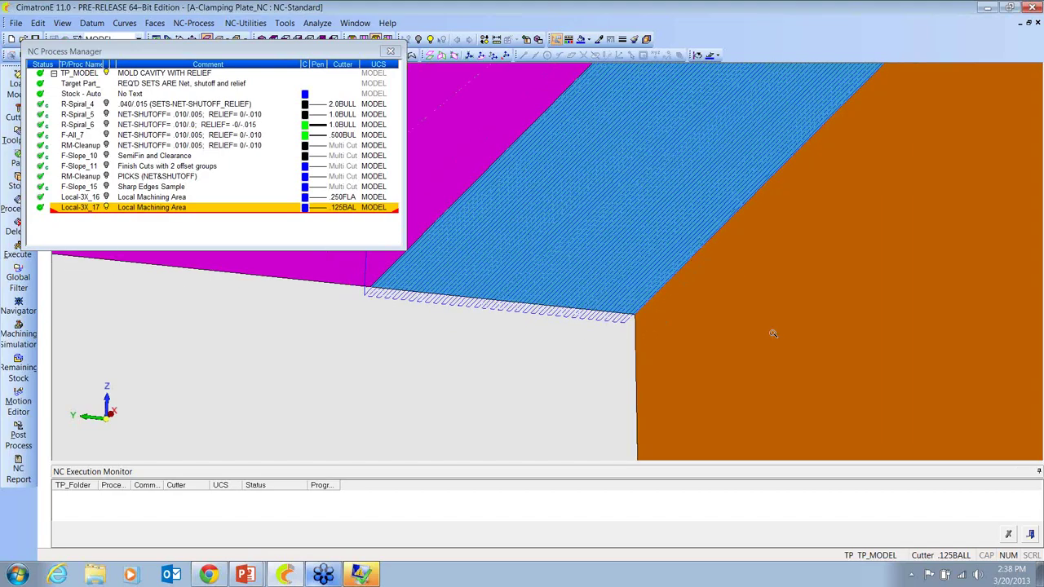
middle_drag(664, 140, 648, 334)
scroll(648, 335, up, 5)
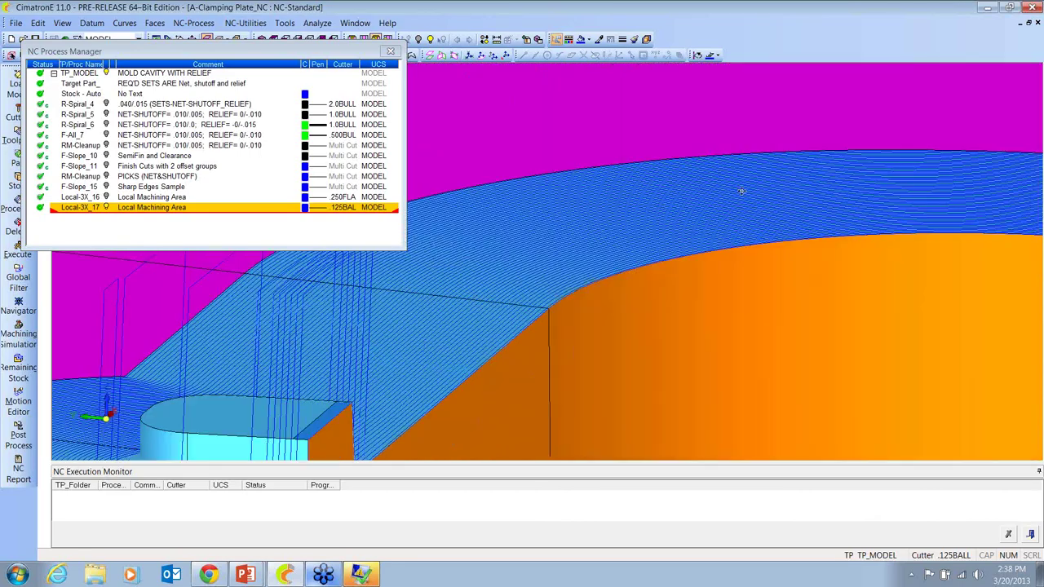
middle_drag(741, 191, 855, 221)
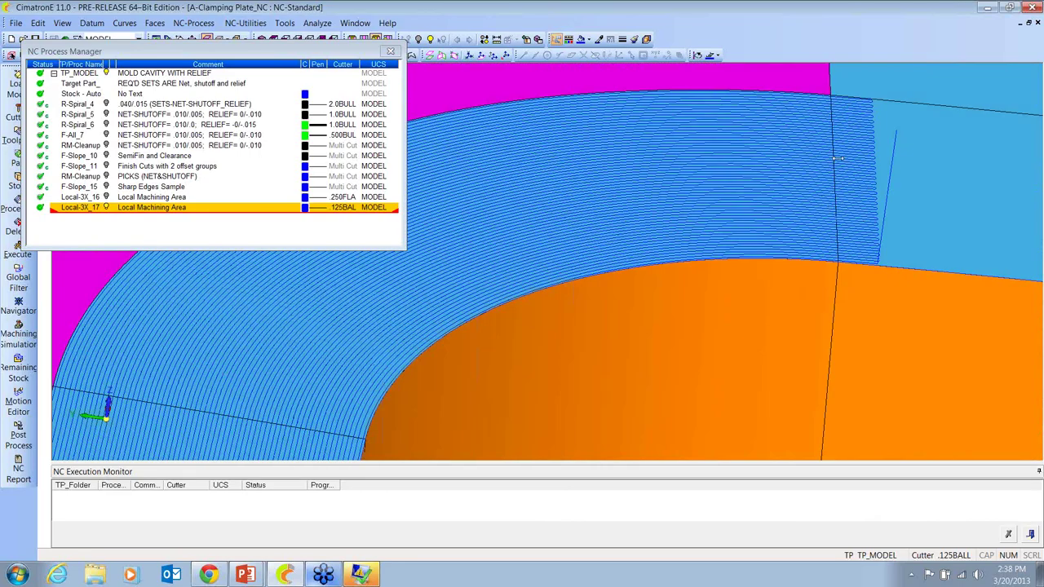
scroll(586, 140, down, 3)
middle_drag(636, 212, 763, 237)
scroll(731, 288, down, 3)
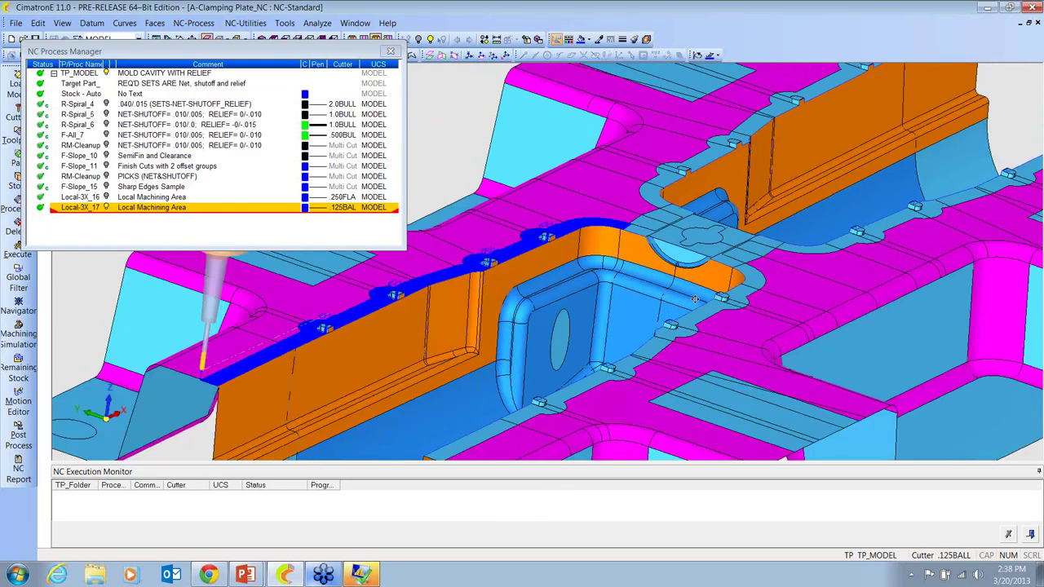
scroll(763, 225, up, 2)
scroll(763, 225, up, 2)
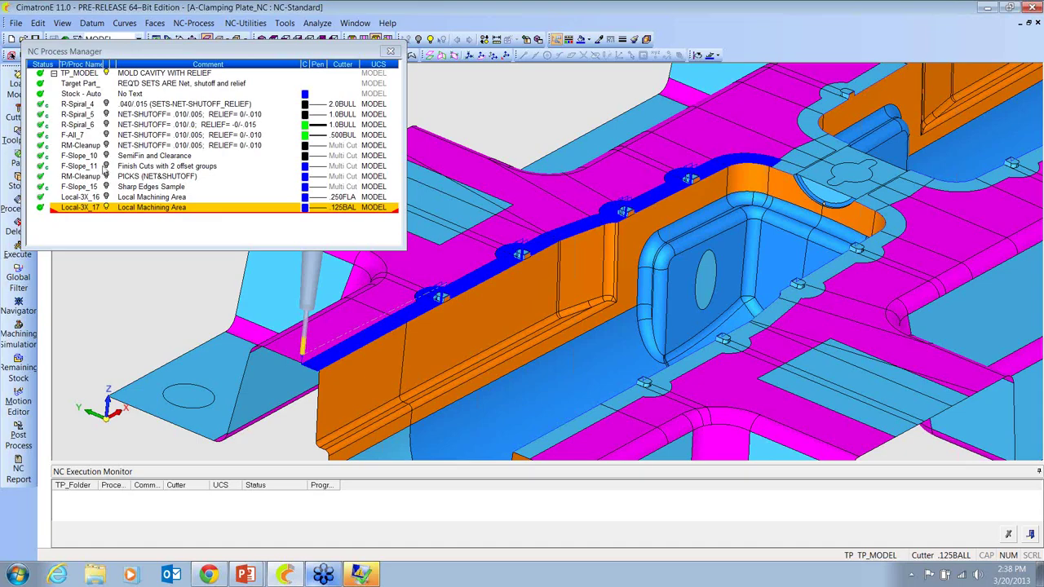
Display F-Slope_11's finish passes in the pocket, then reselect Local-3X_17
click(106, 166)
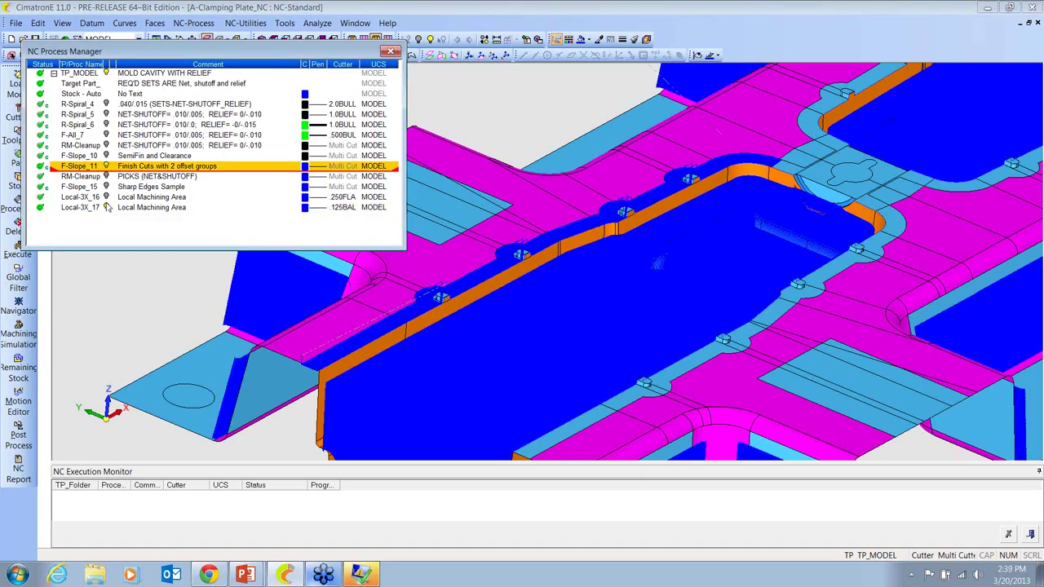
click(107, 207)
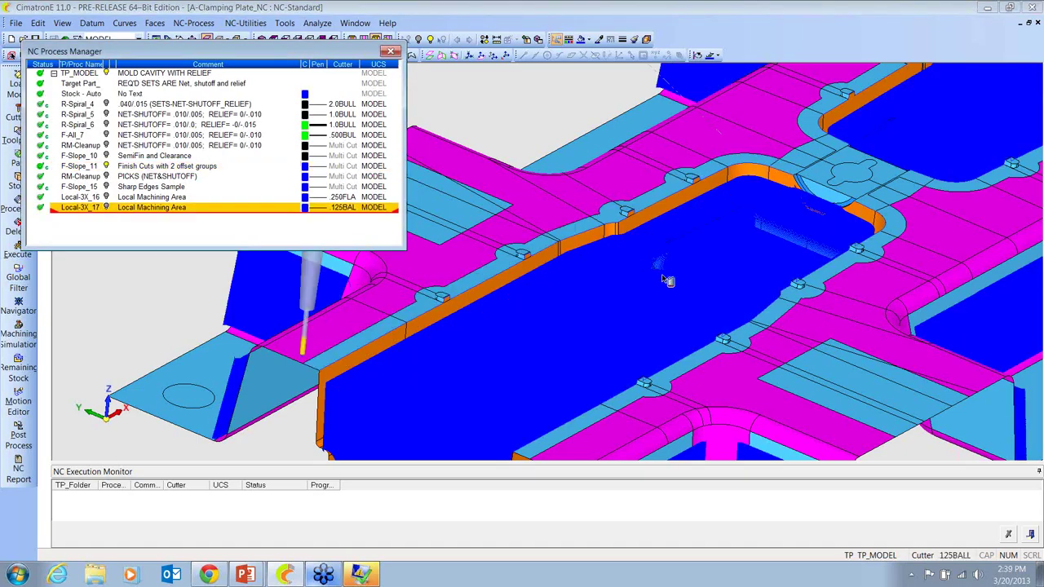
middle_drag(665, 280, 381, 231)
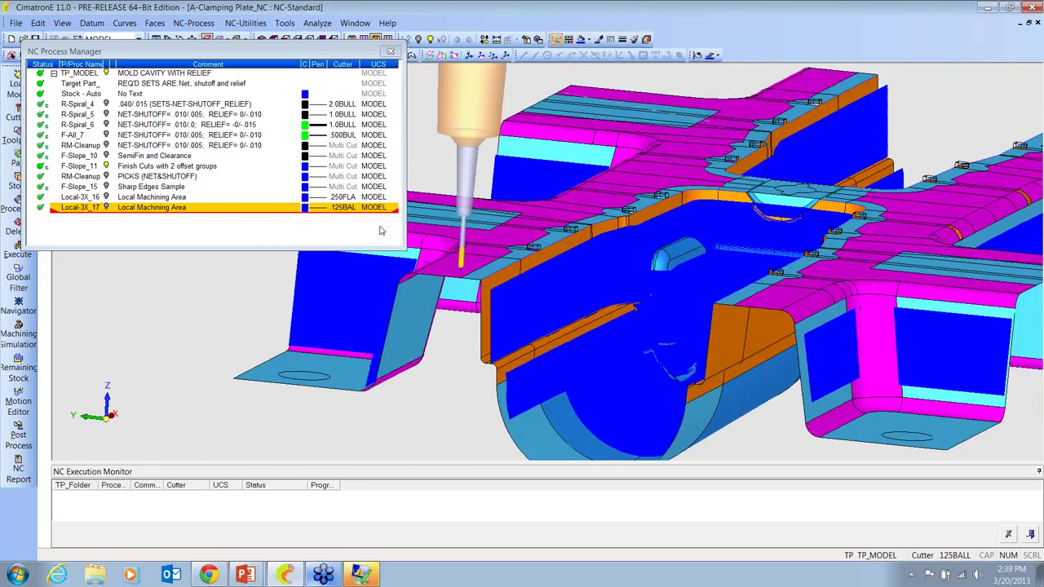
Run the F-Slope_11 Navigator simulation, orbiting around the deep pocket before closing it
click(72, 165)
right_click(68, 167)
key(Escape)
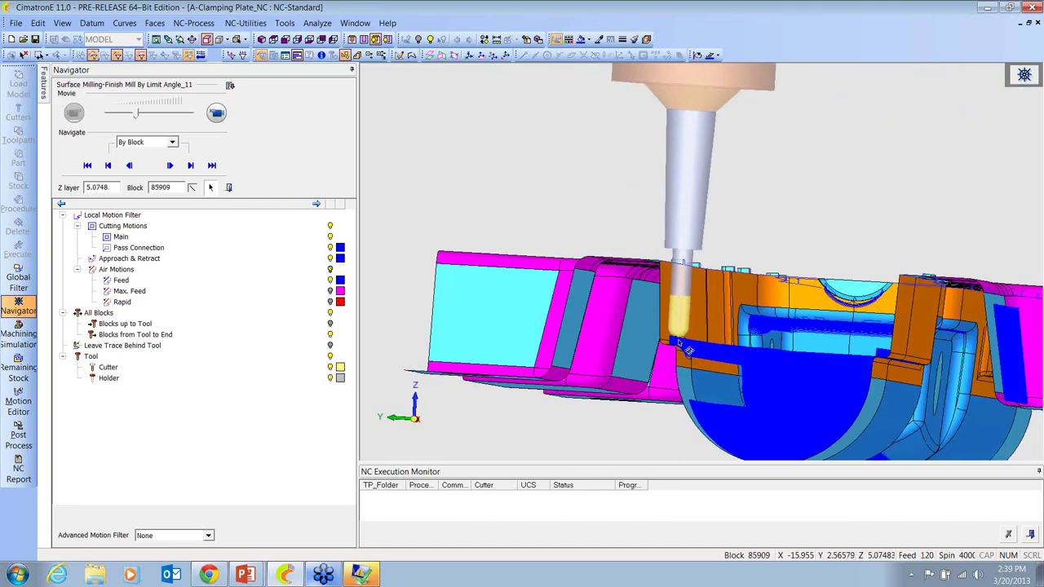
middle_drag(689, 346, 693, 362)
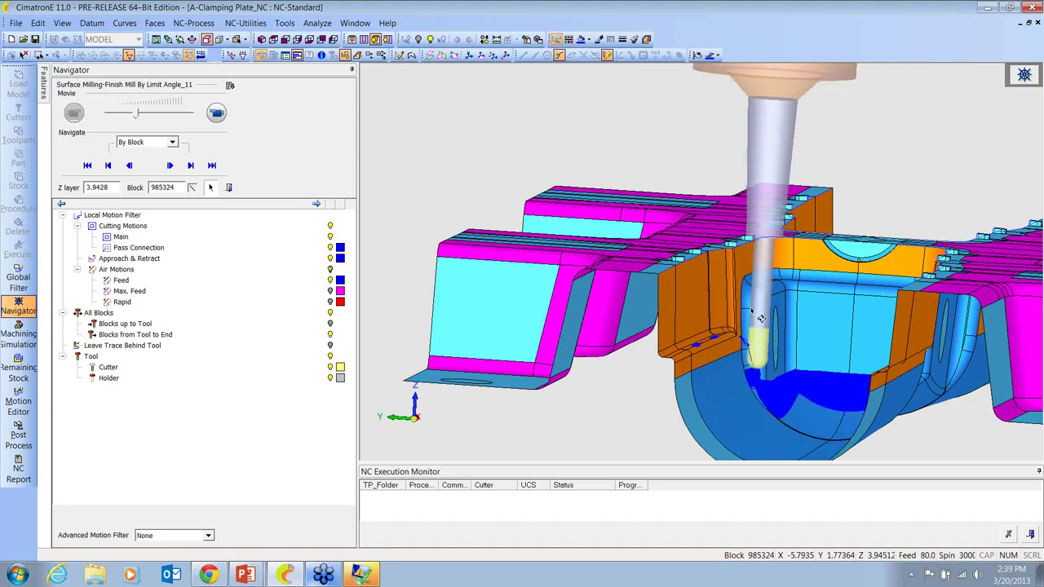
middle_drag(760, 318, 775, 339)
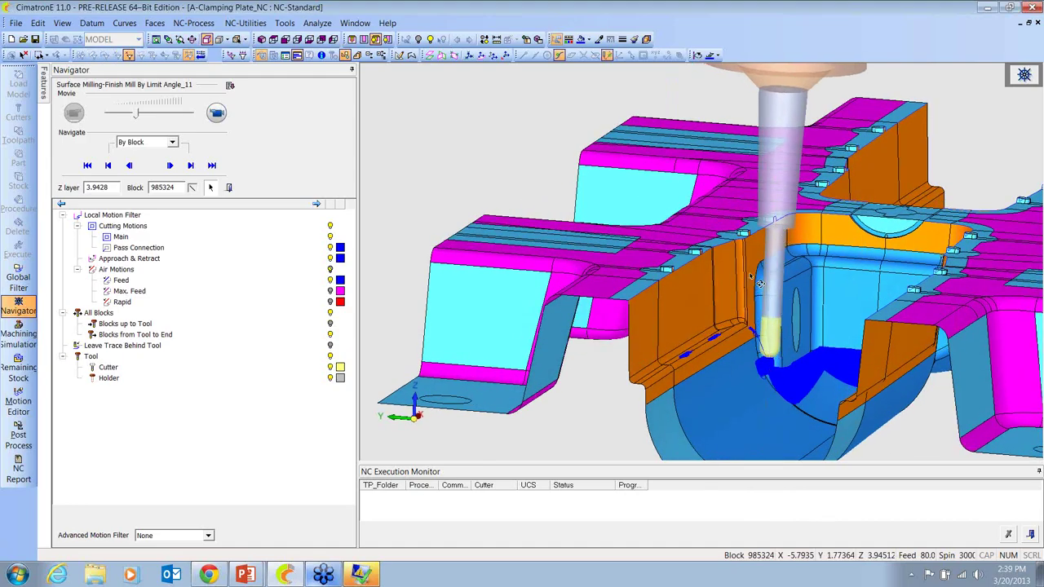
middle_drag(760, 283, 697, 240)
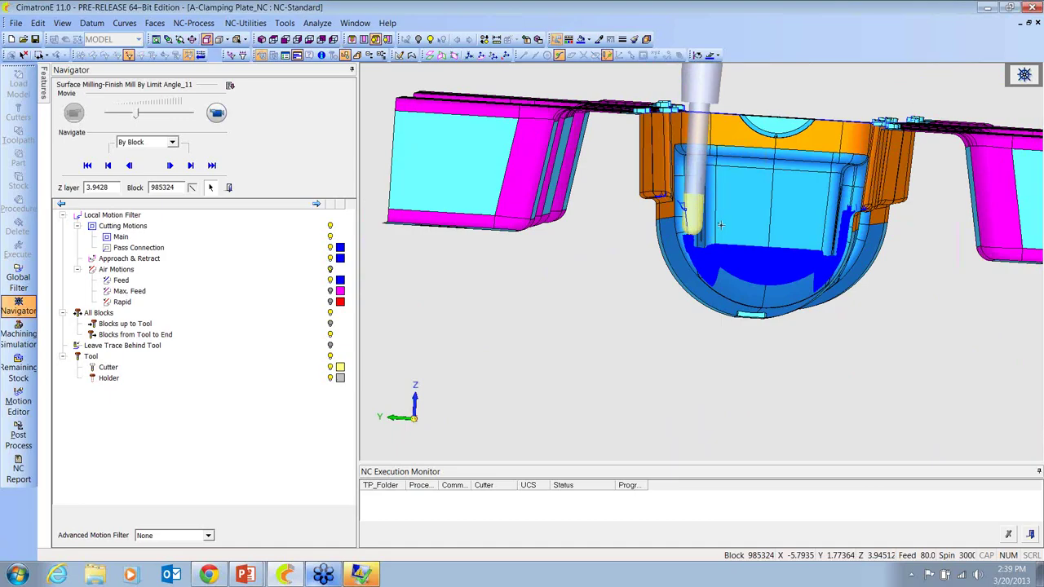
mouse_move(720, 225)
middle_down()
mouse_move(753, 257)
mouse_move(739, 230)
middle_up()
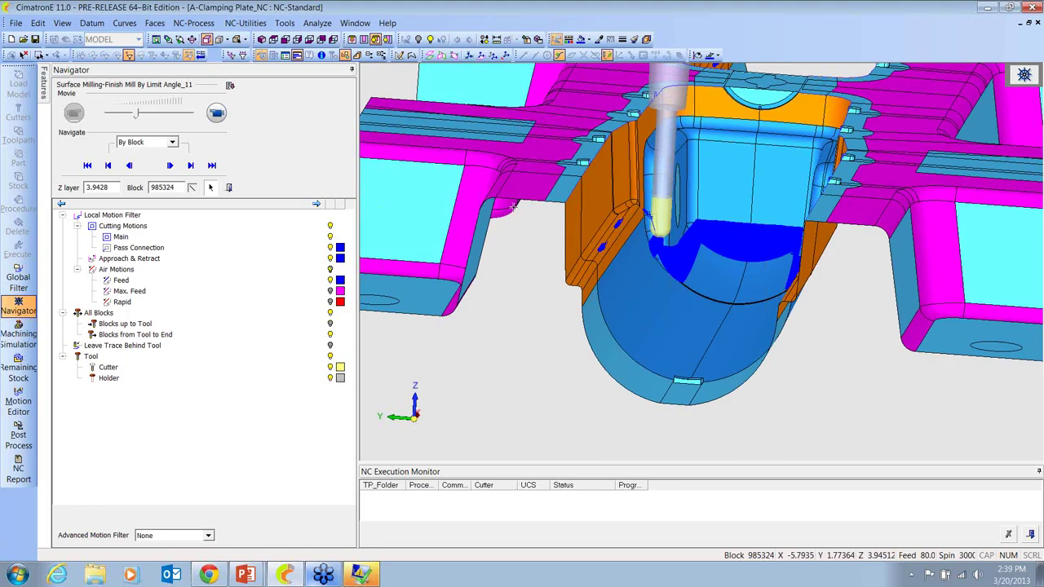
click(230, 193)
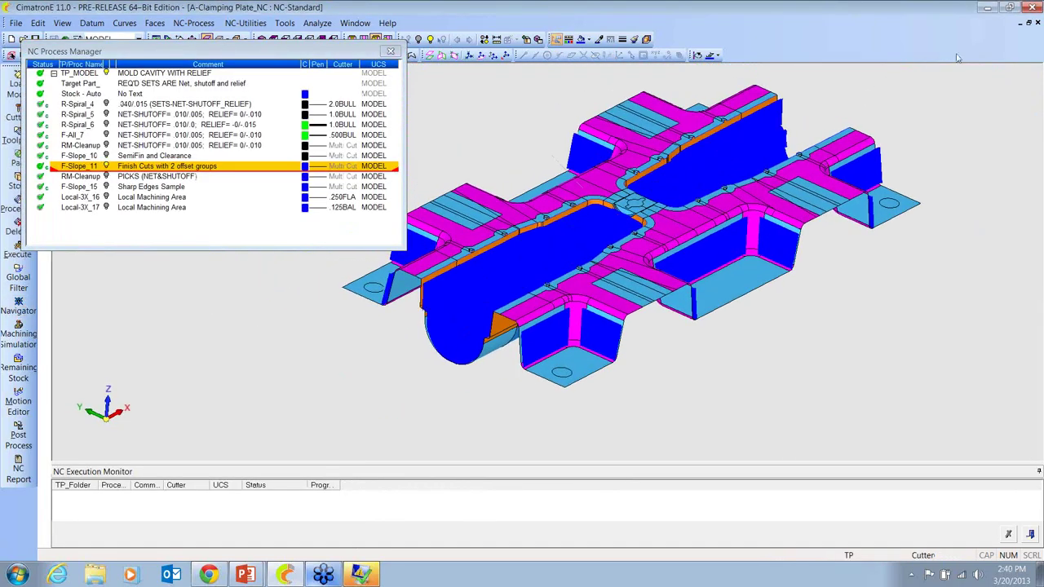
Close A-Clamping Plate_NC without saving and open Cover_Core_NC2.elt from the MD_Fin folder
click(1038, 23)
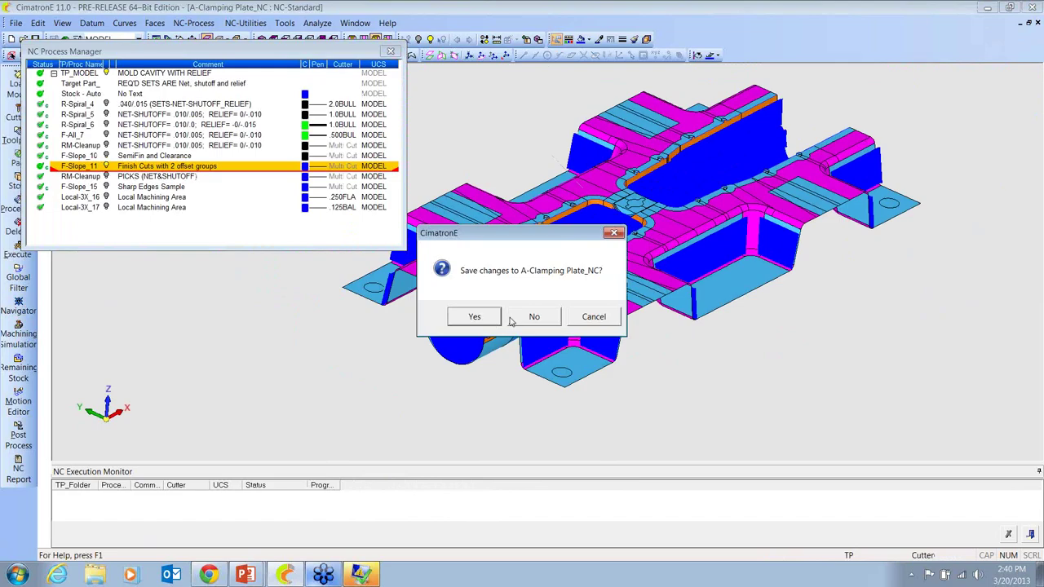
click(534, 318)
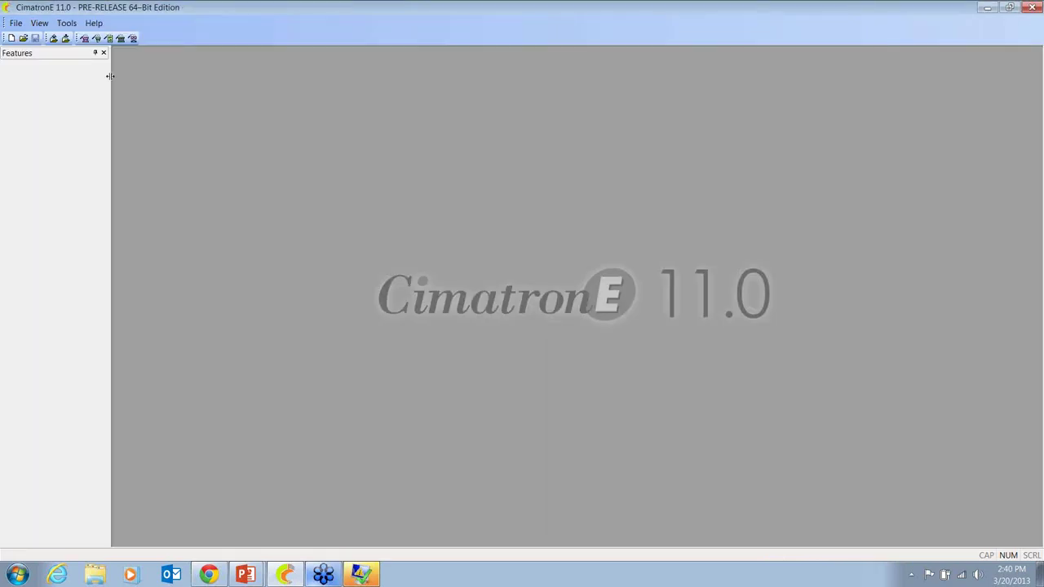
click(23, 38)
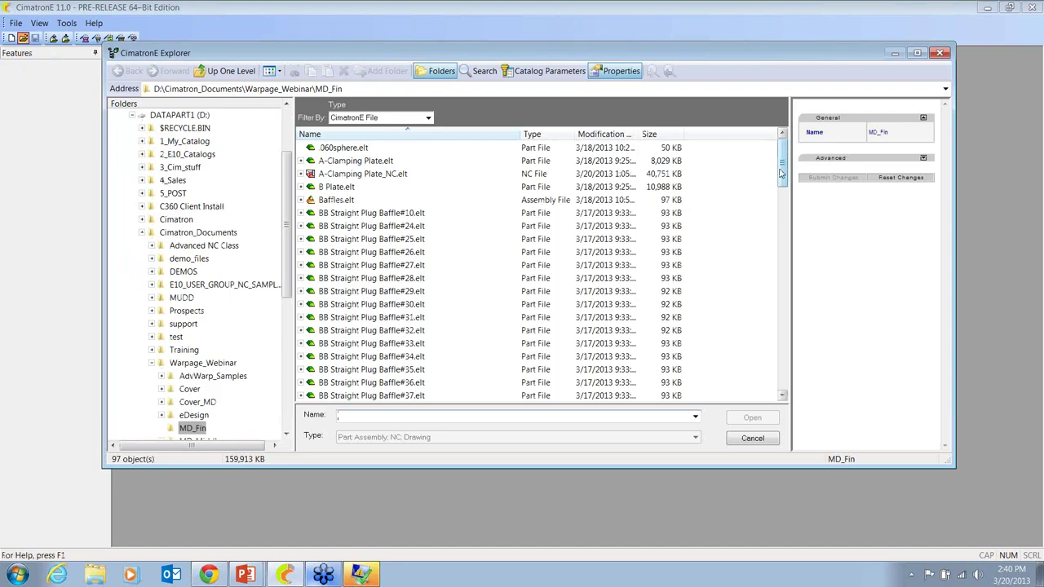
drag(782, 151, 797, 242)
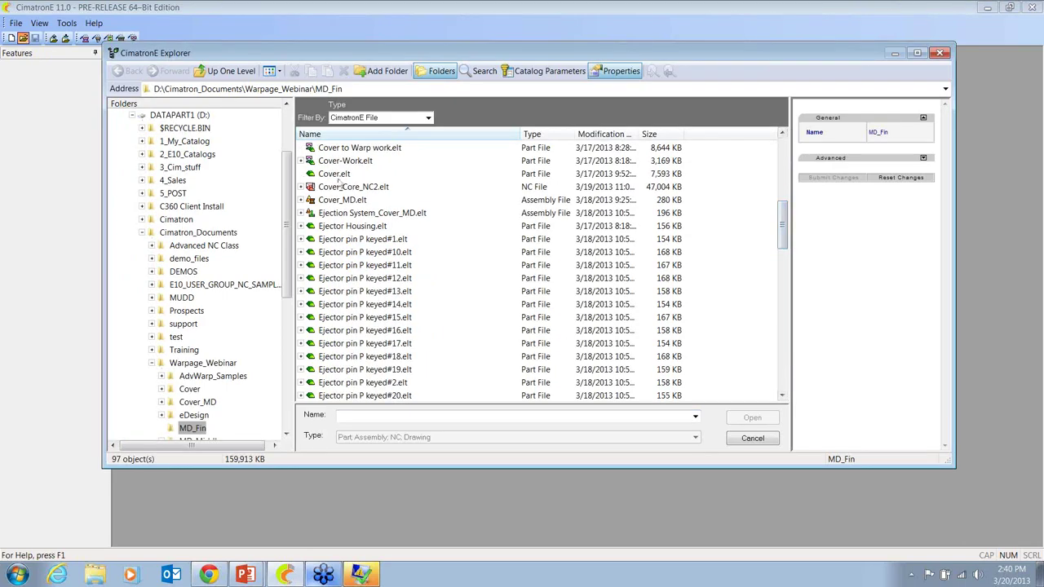
double_click(336, 187)
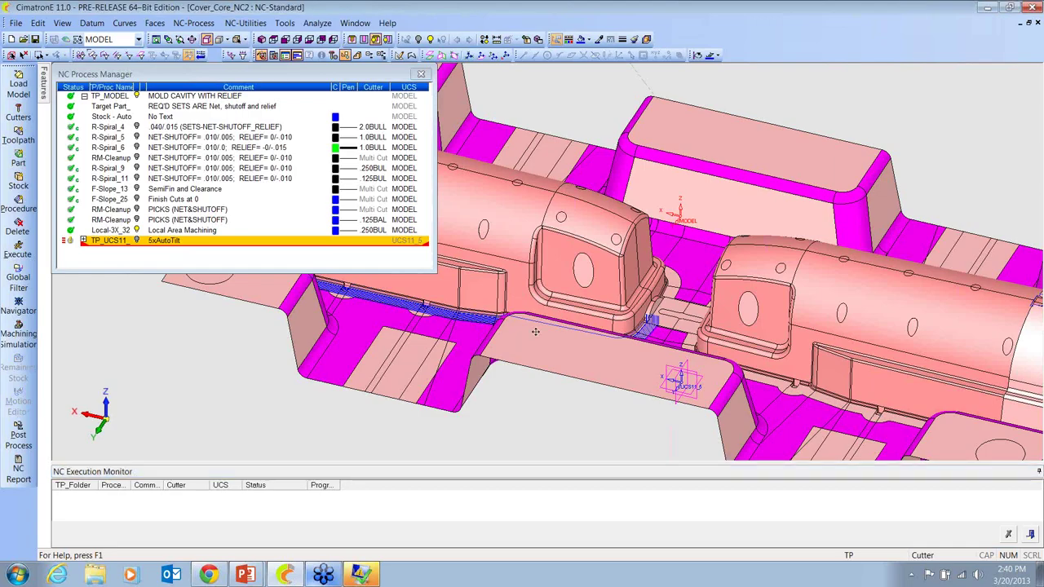
Show the Local-3X_32 .250BULL passes and inspect them around the cavity corner fillet
middle_drag(535, 331, 598, 286)
scroll(598, 286, up, 8)
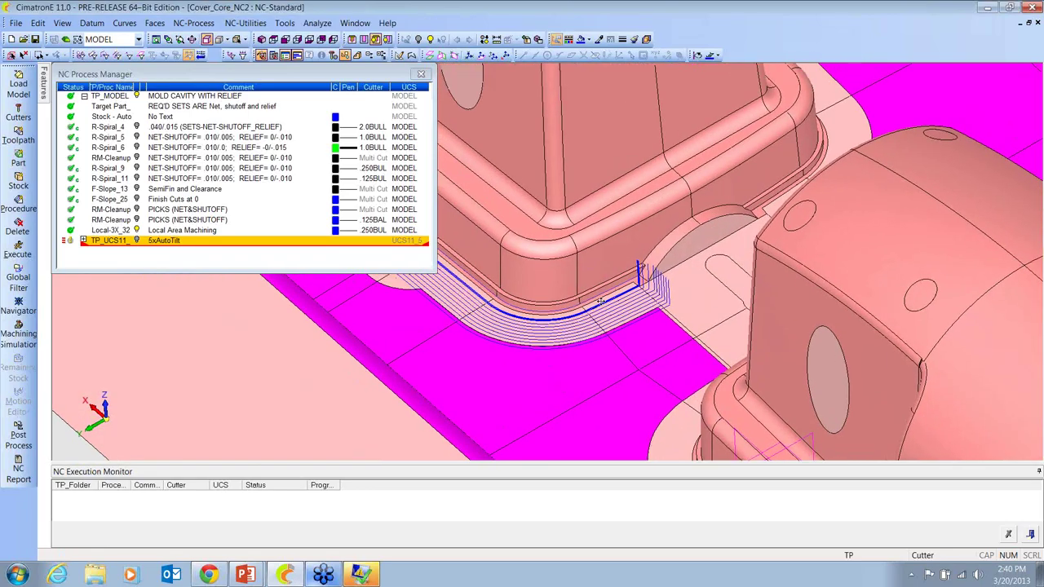
middle_drag(600, 302, 789, 266)
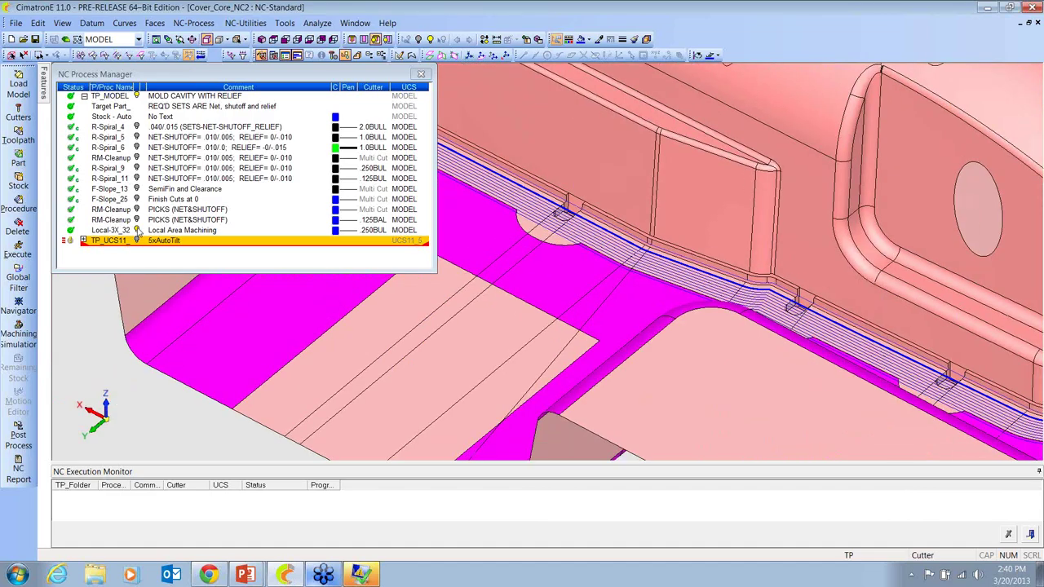
click(137, 230)
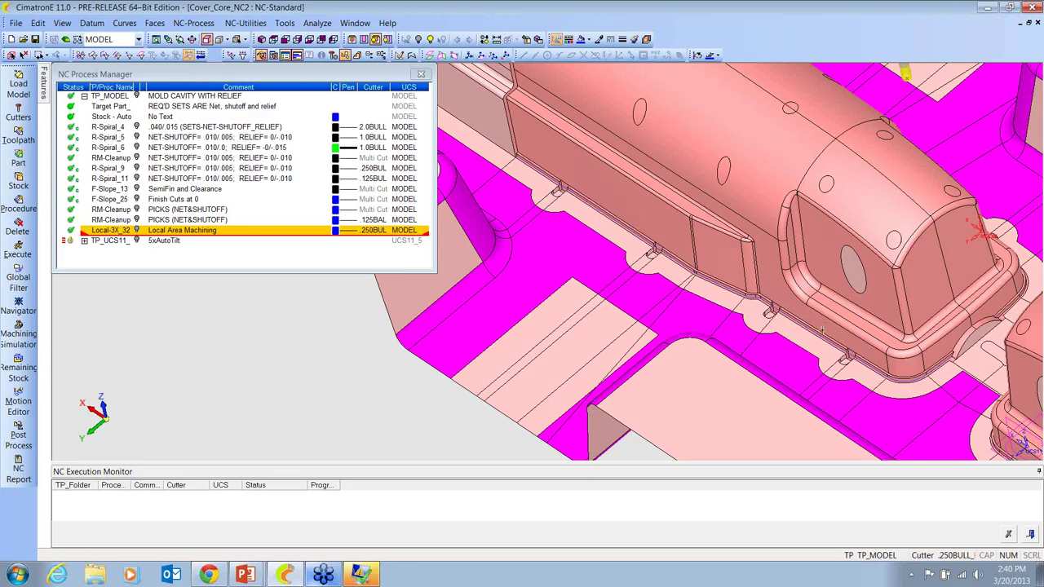
middle_drag(688, 314, 653, 306)
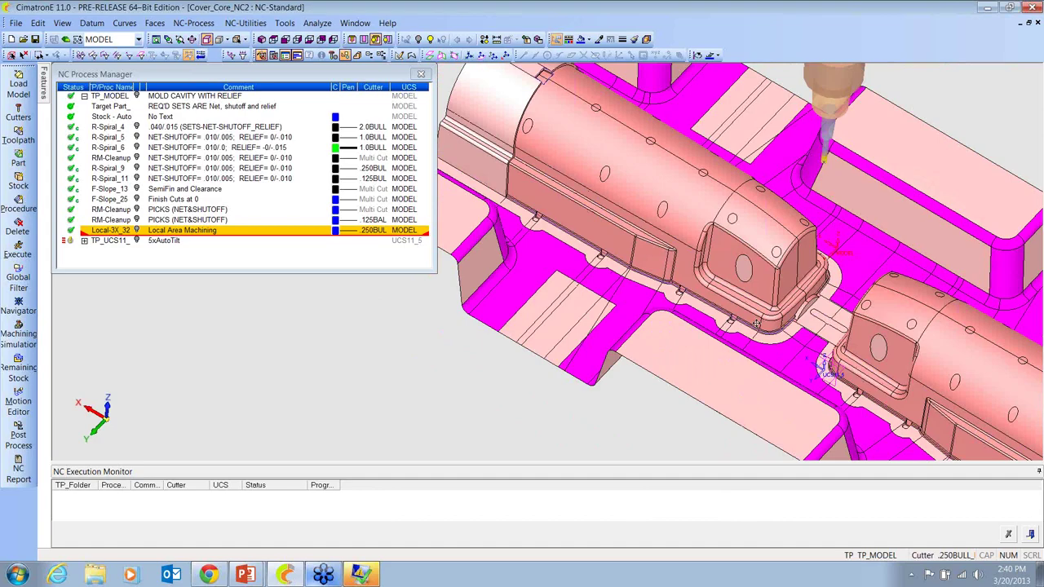
mouse_move(757, 323)
middle_down()
mouse_move(729, 326)
mouse_move(750, 309)
middle_up()
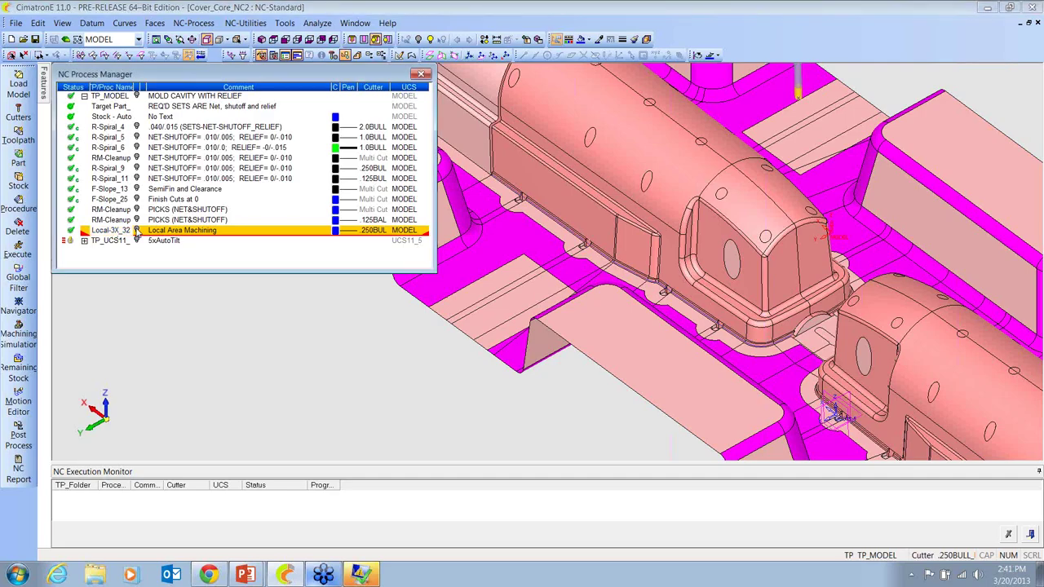
middle_drag(761, 330, 686, 326)
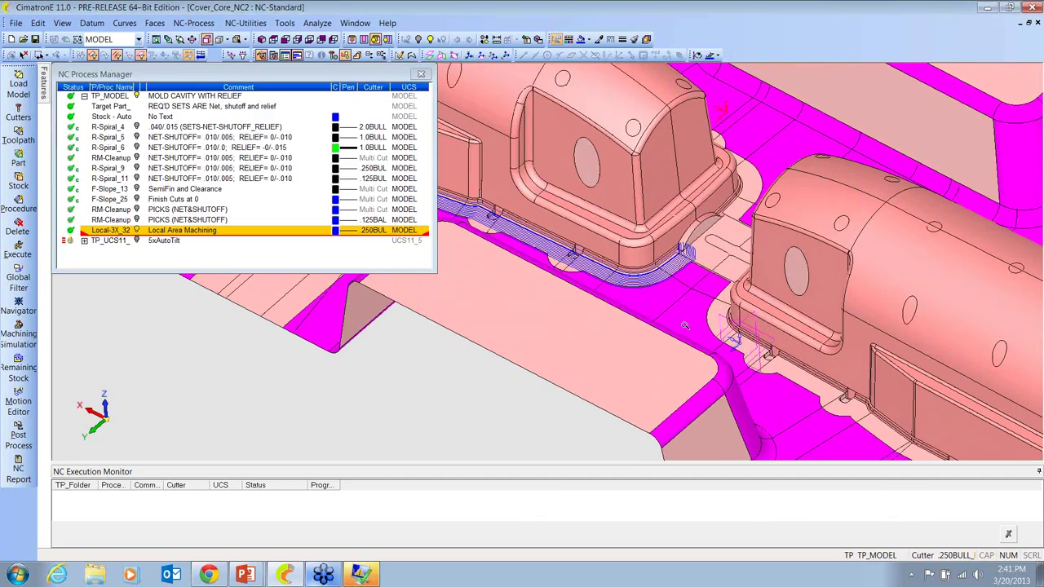
scroll(685, 326, up, 6)
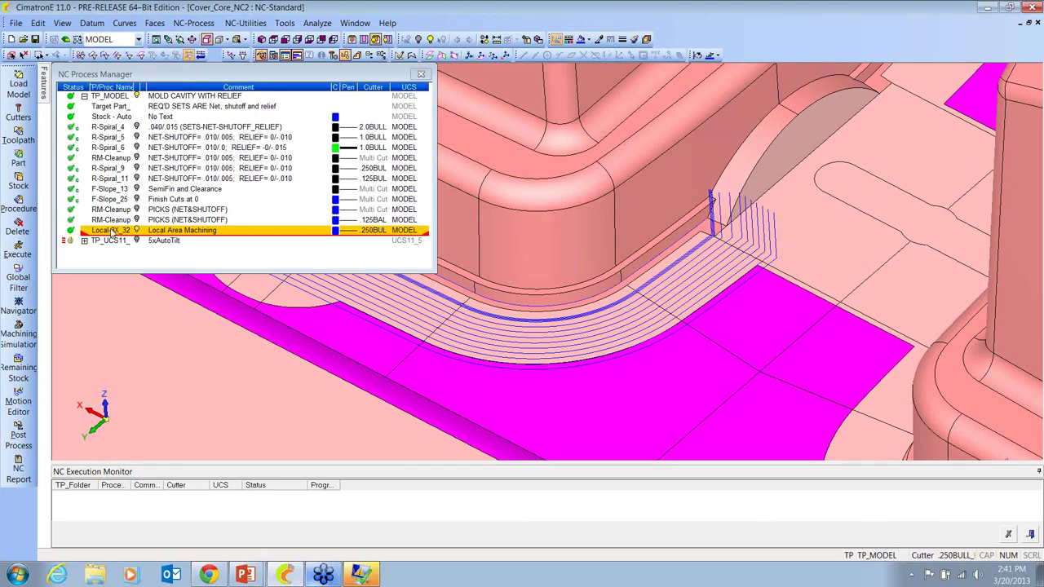
right_click(113, 232)
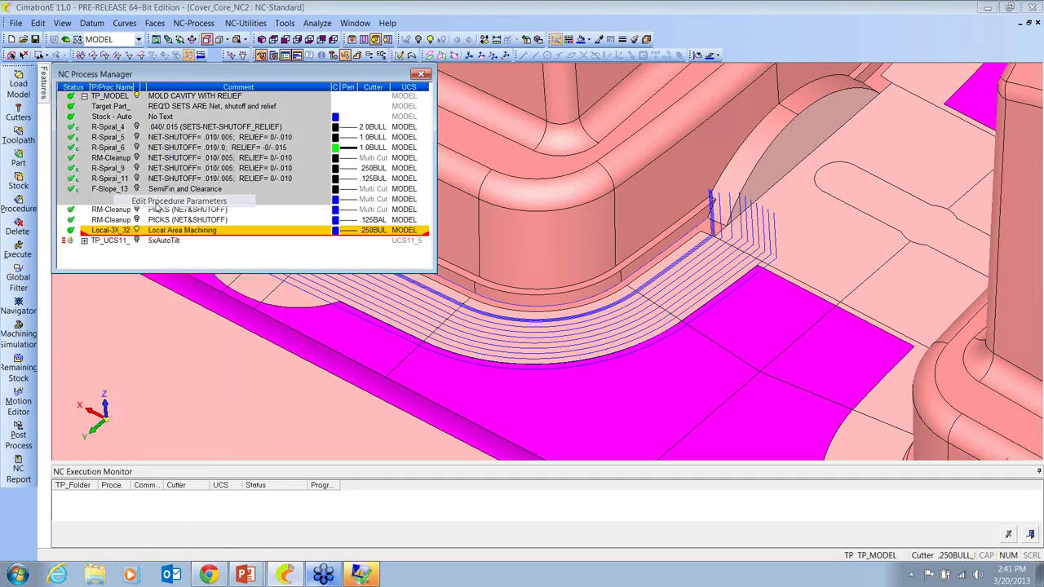
Edit Local-3X_32 and view its multi passes: 10 roughing at 0.05, 3 finishing at 0.008
click(160, 201)
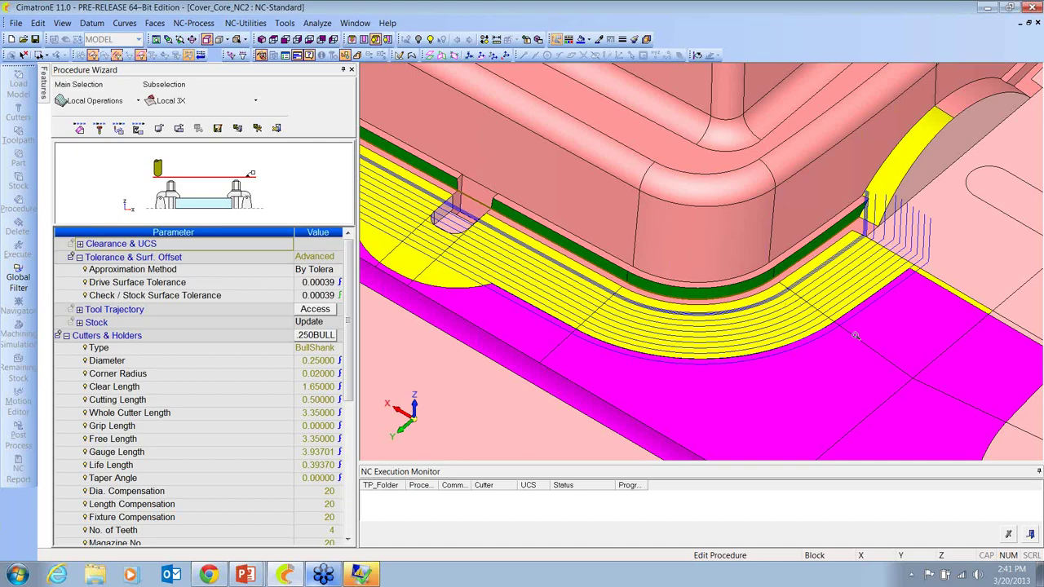
scroll(783, 309, up, 2)
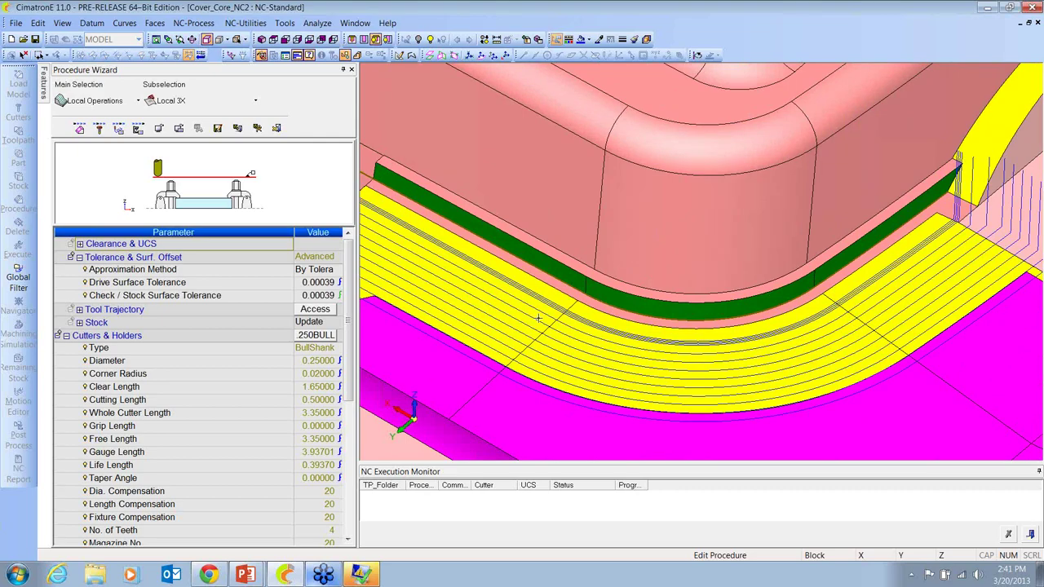
ctrl+middle_drag(539, 318, 598, 206)
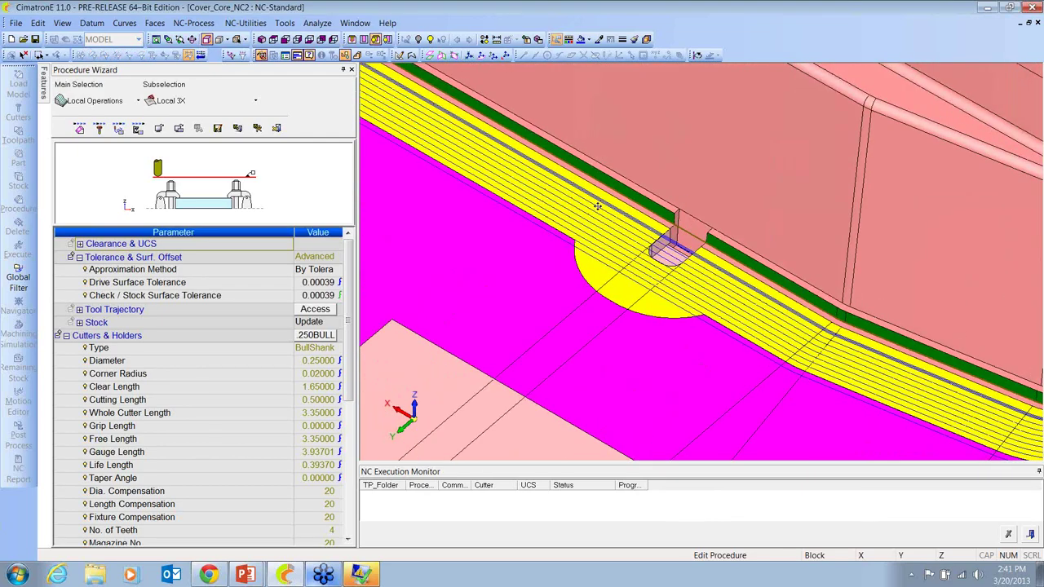
scroll(598, 206, down, 6)
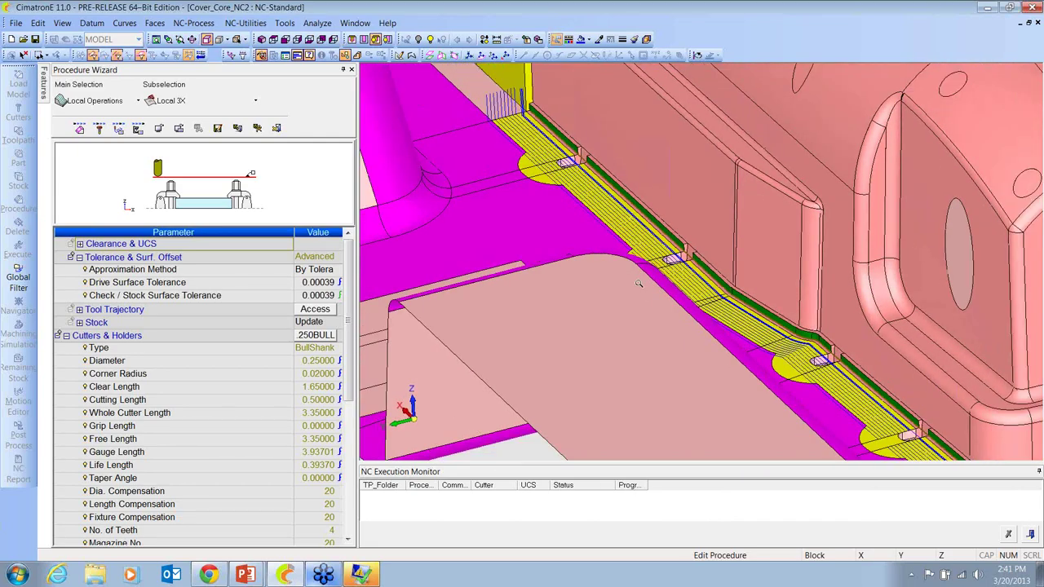
scroll(639, 283, down, 3)
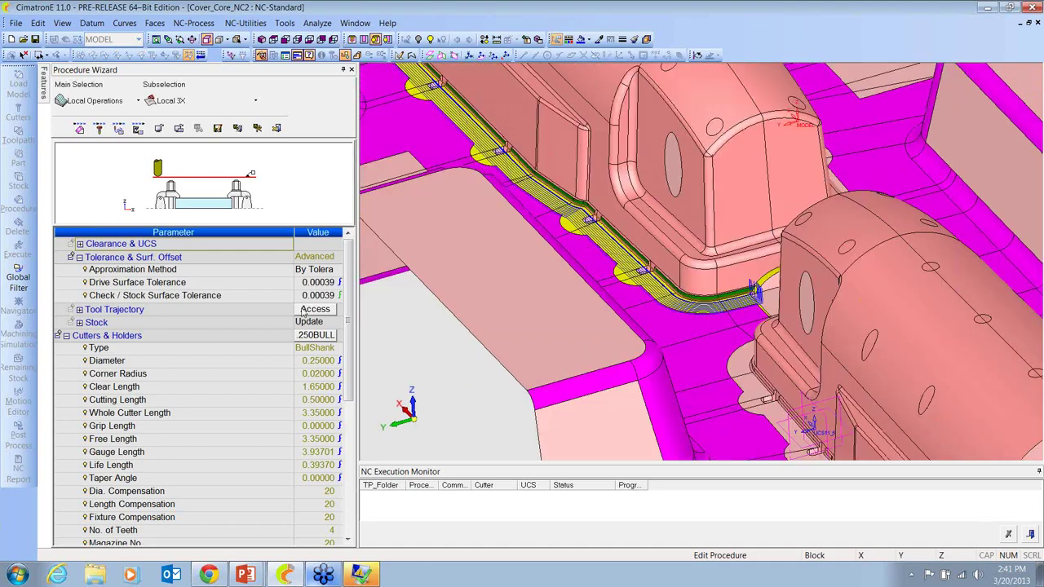
click(315, 310)
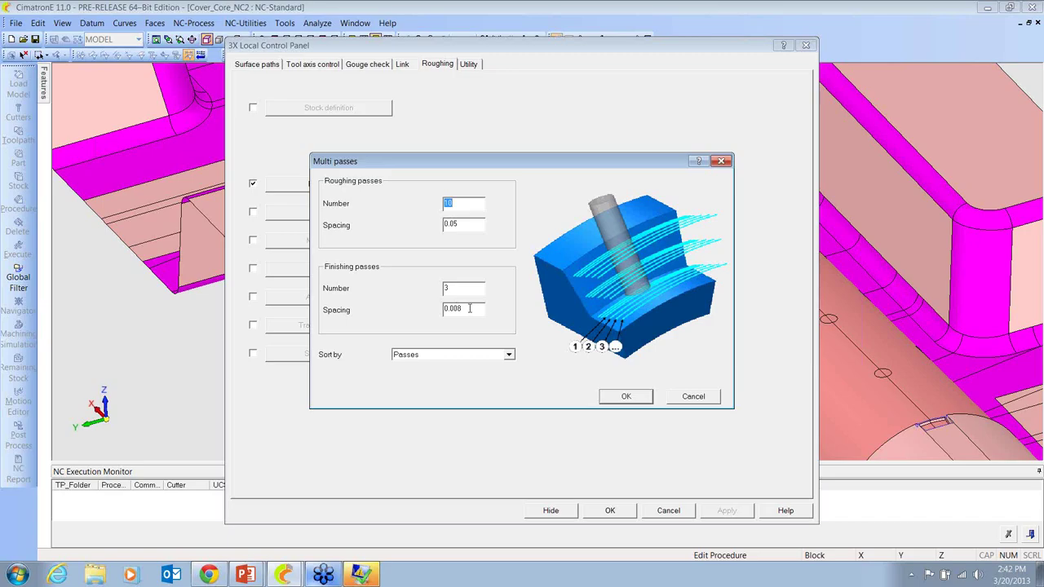
Cancel the Multi passes, Local Control and Local-3X_32 procedure edit without changes
click(711, 397)
click(669, 512)
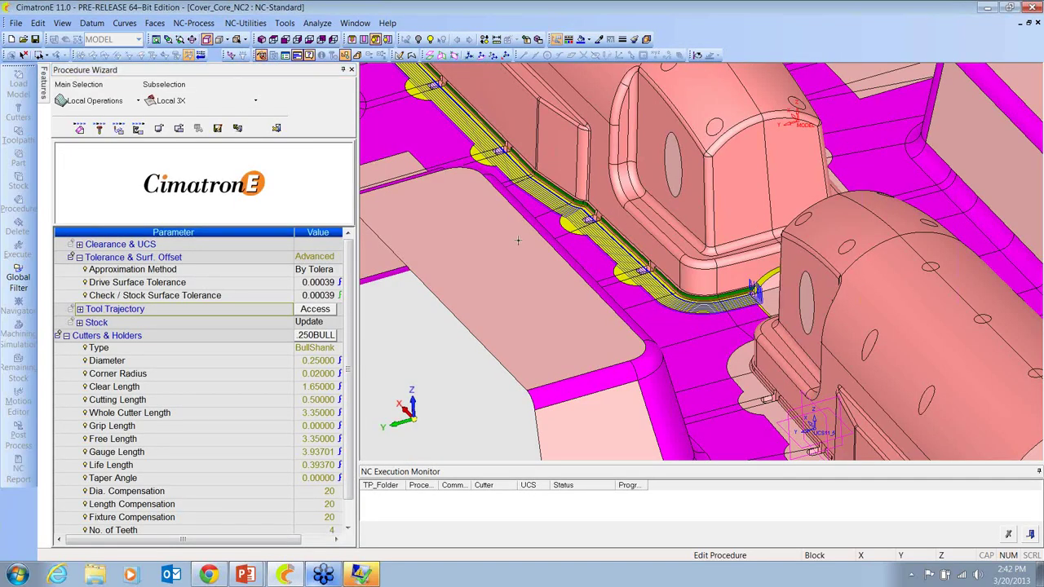
right_click(517, 241)
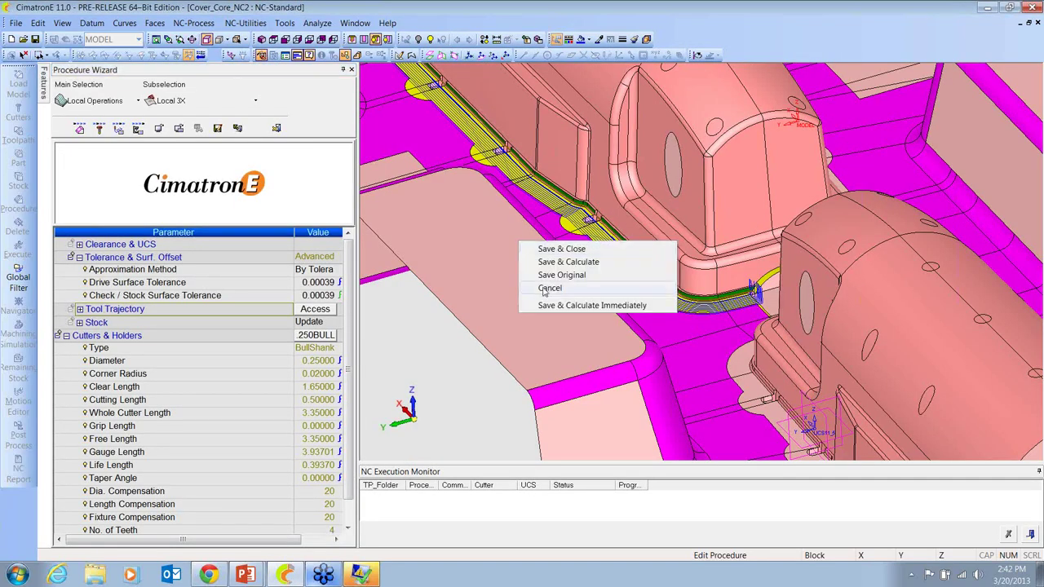
click(555, 287)
right_click(109, 239)
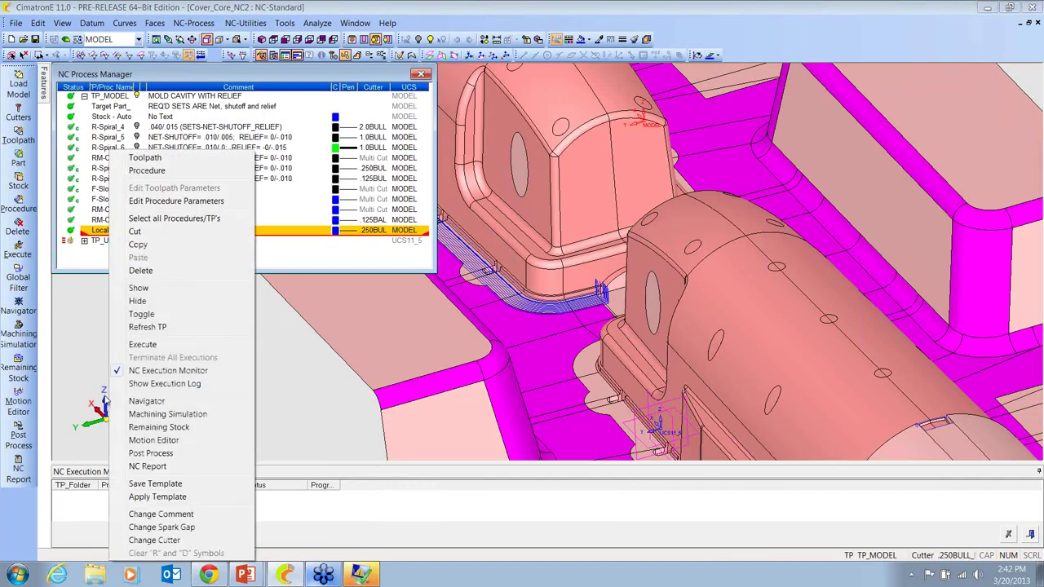
Play the Local-3X_32 simulation and show the Information Bar with tool position, feed and spin
click(155, 399)
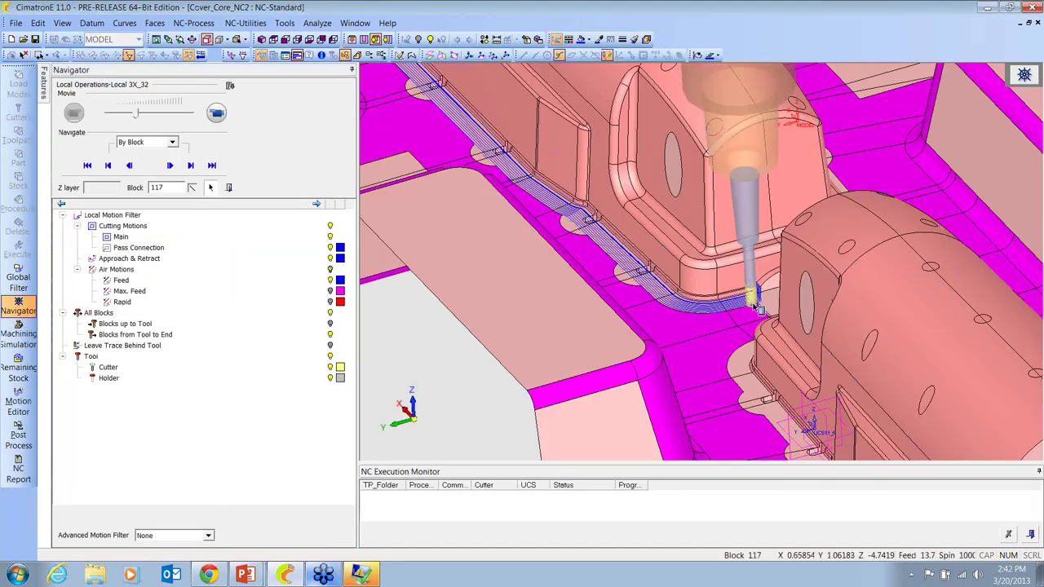
scroll(767, 325, up, 6)
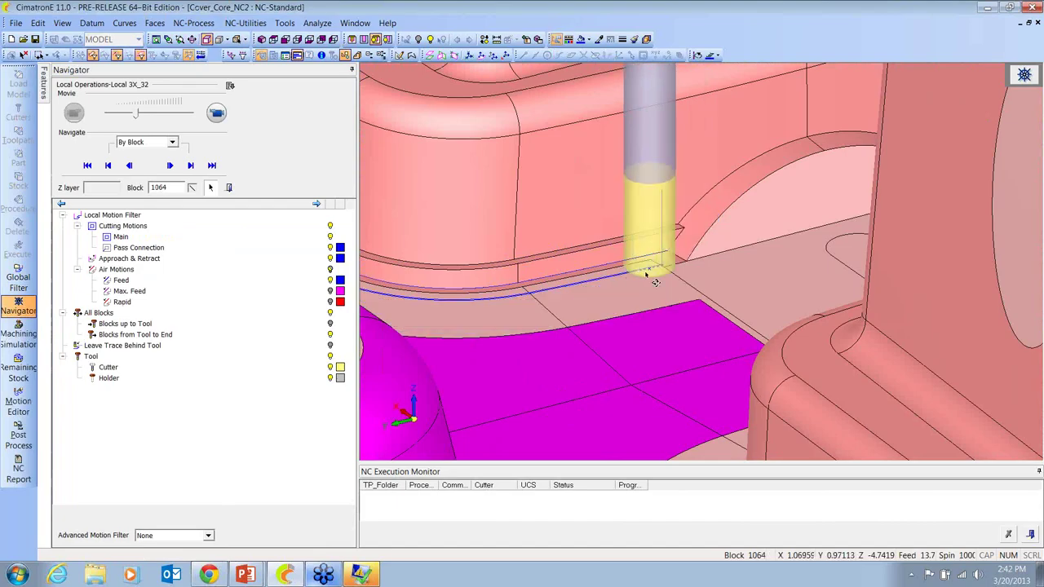
click(217, 112)
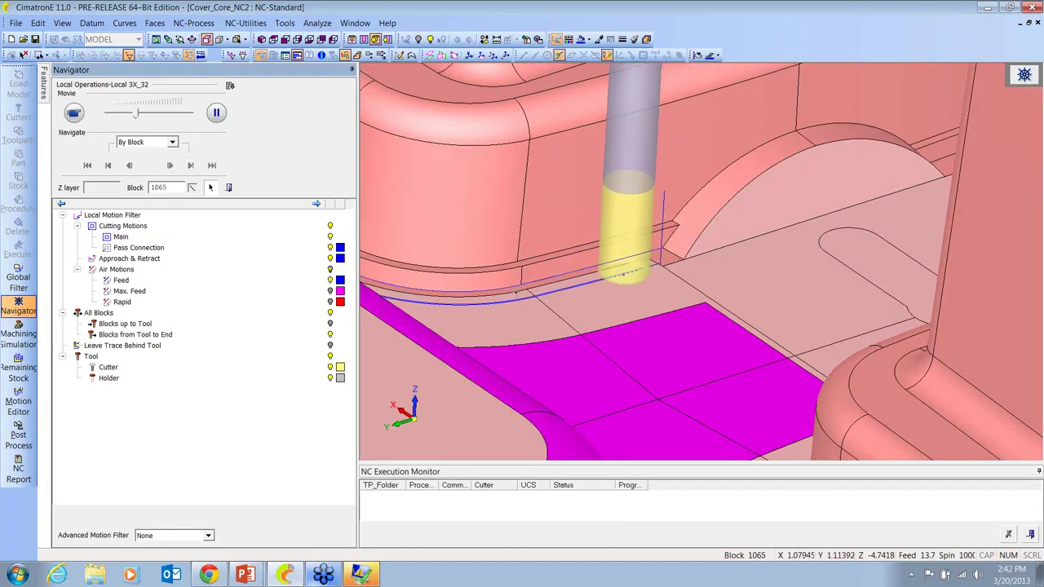
scroll(550, 262, up, 6)
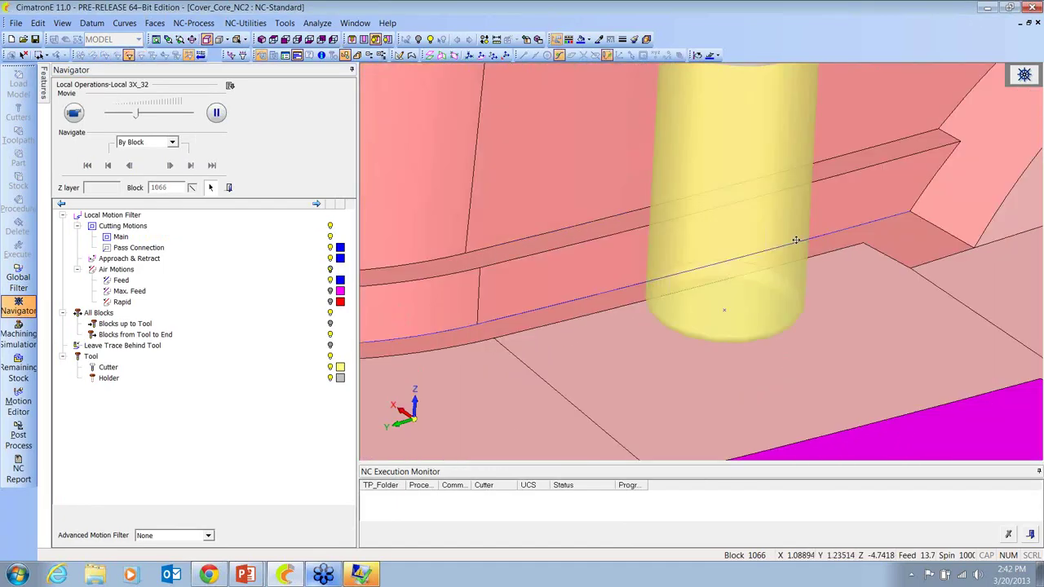
scroll(732, 367, down, 6)
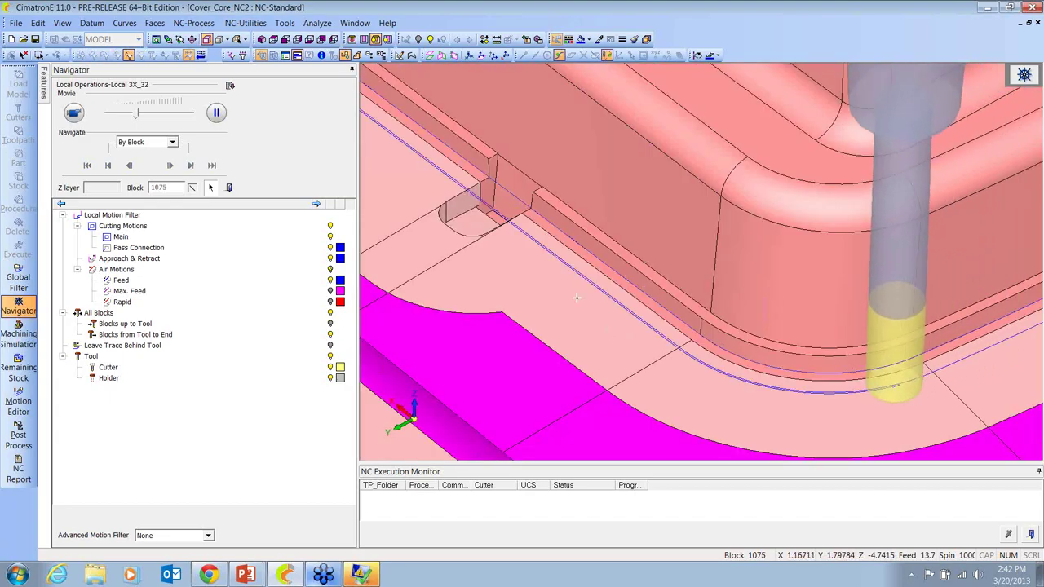
middle_drag(689, 349, 620, 245)
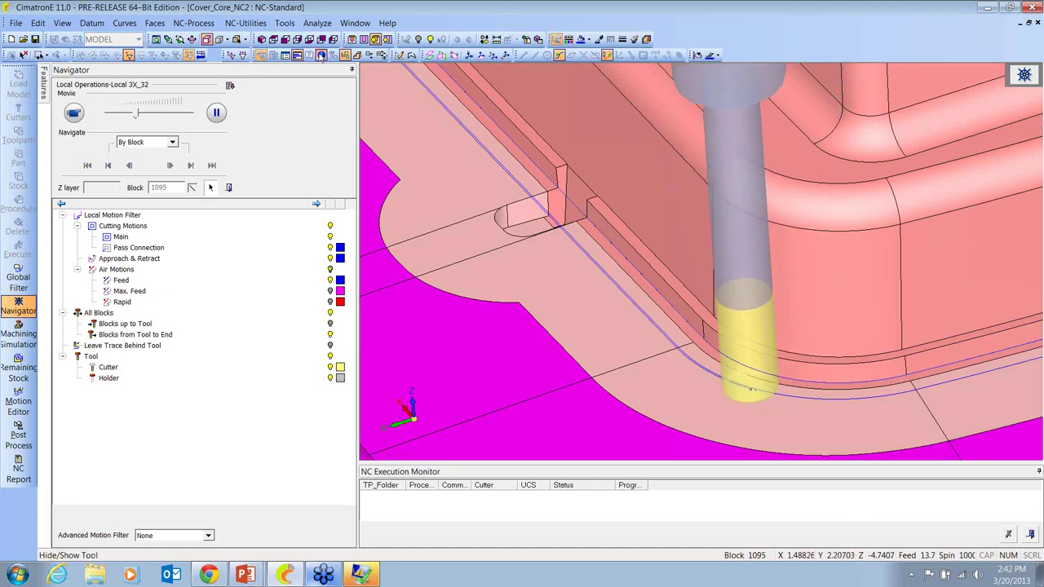
click(321, 55)
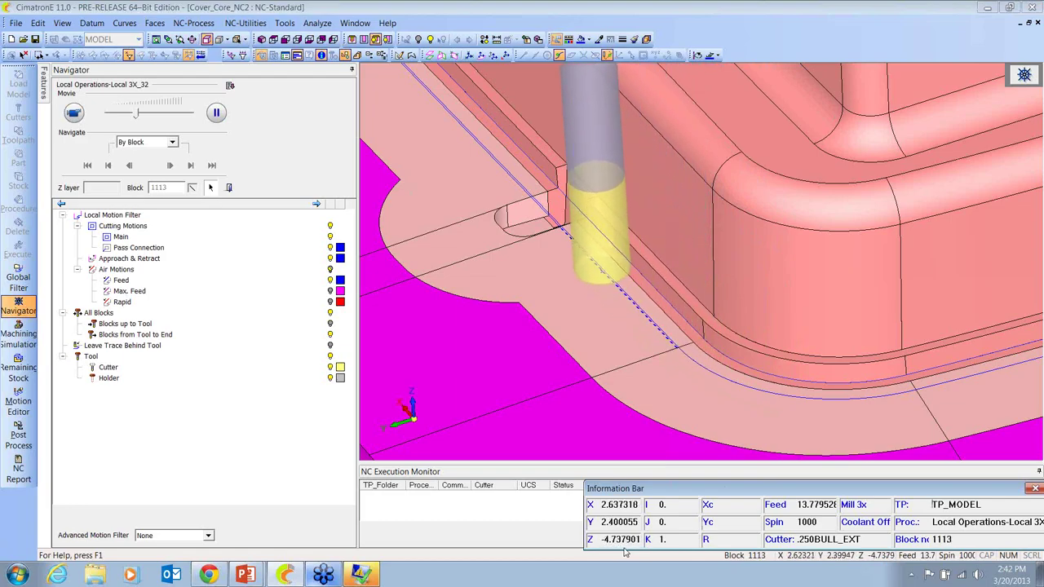
Move the Information Bar over the model, follow the tool to block 1155, then close the readout
drag(631, 488, 540, 328)
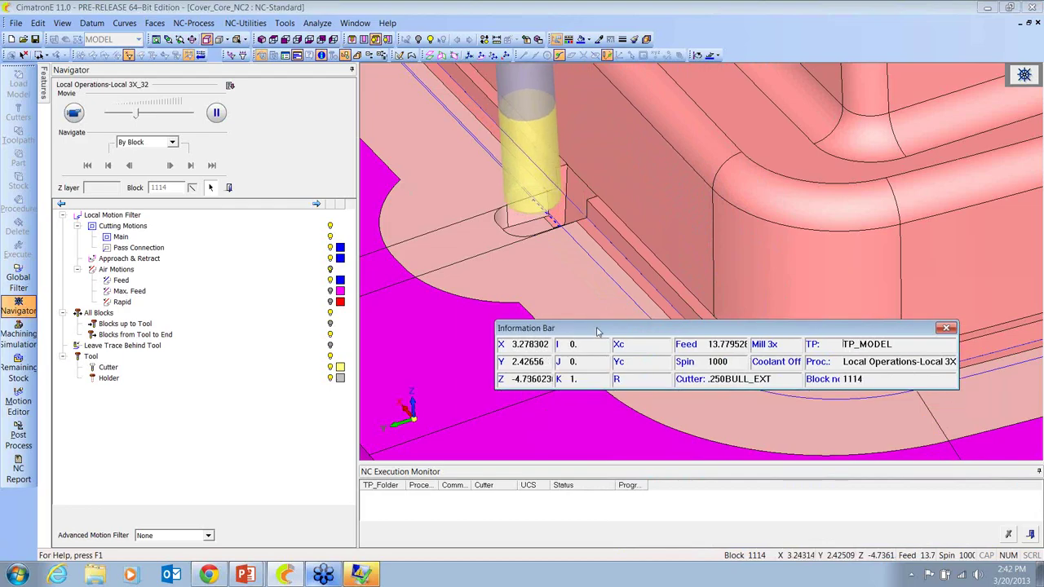
middle_drag(640, 222, 804, 259)
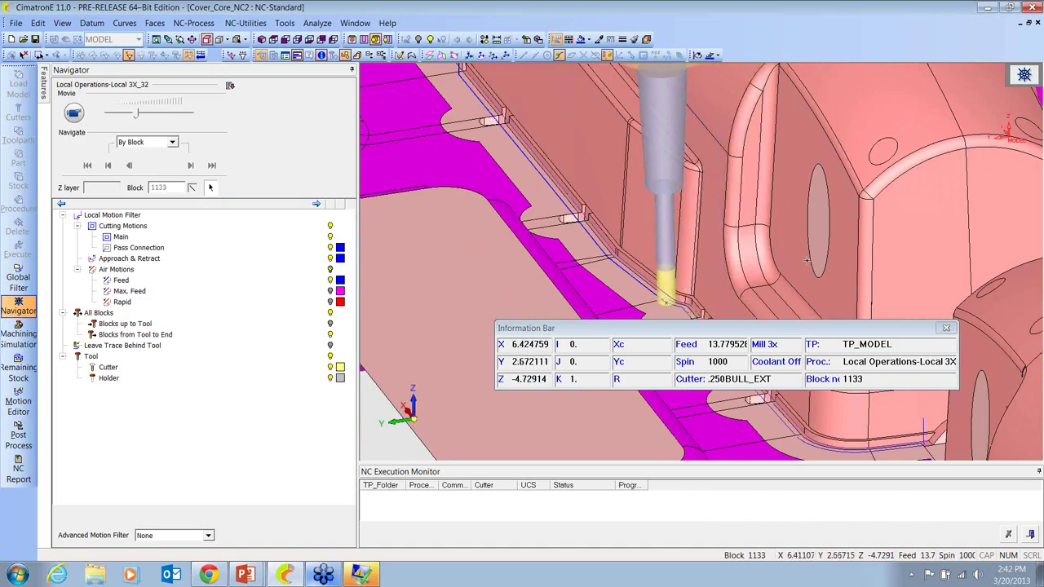
middle_drag(759, 185, 702, 238)
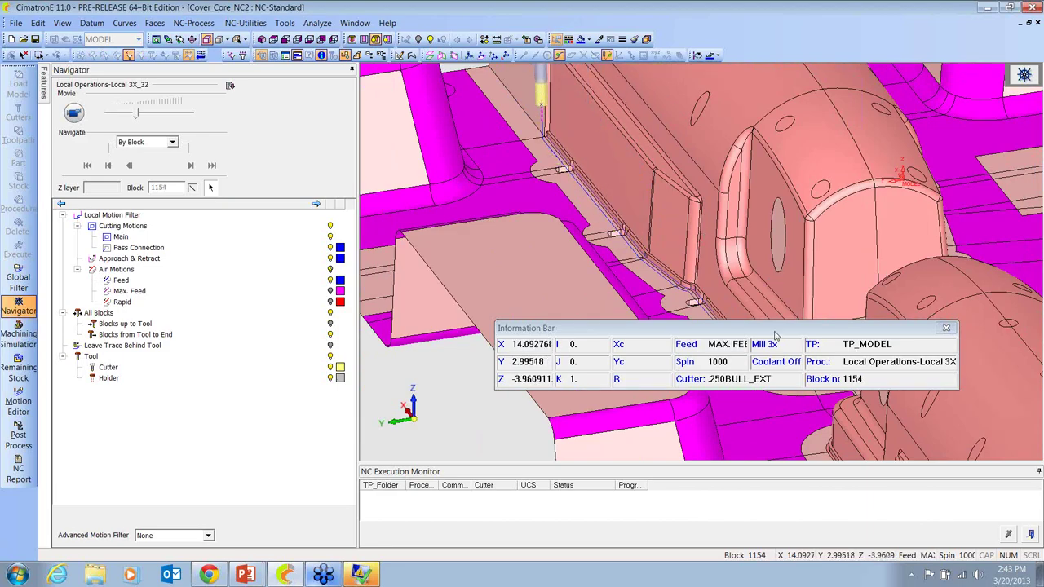
click(946, 328)
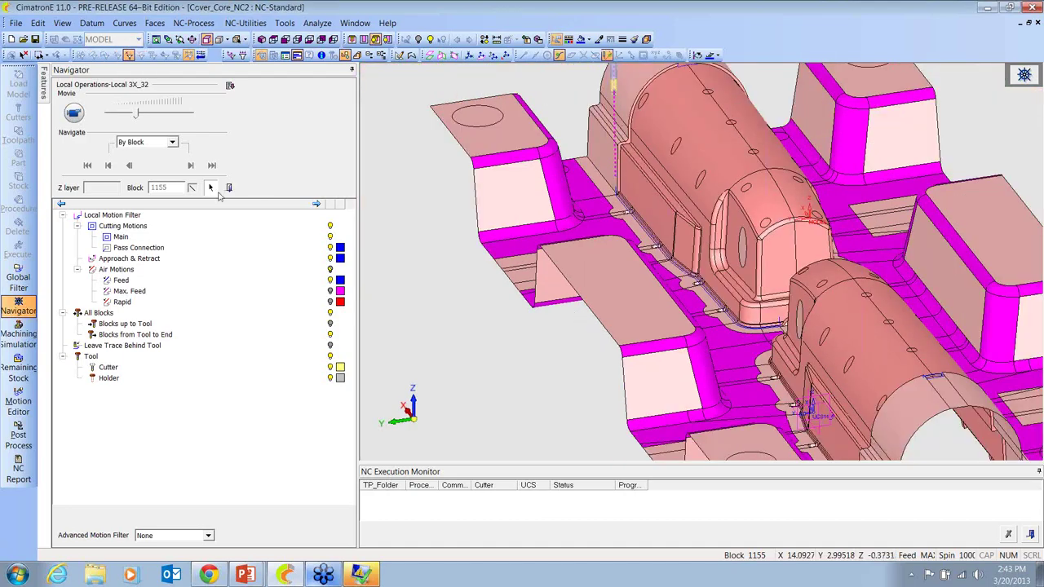
Expand TP_UCS11 and select the Remachine-Cleanup_31 5x ReMachine procedure to display its toolpath
middle_click(238, 196)
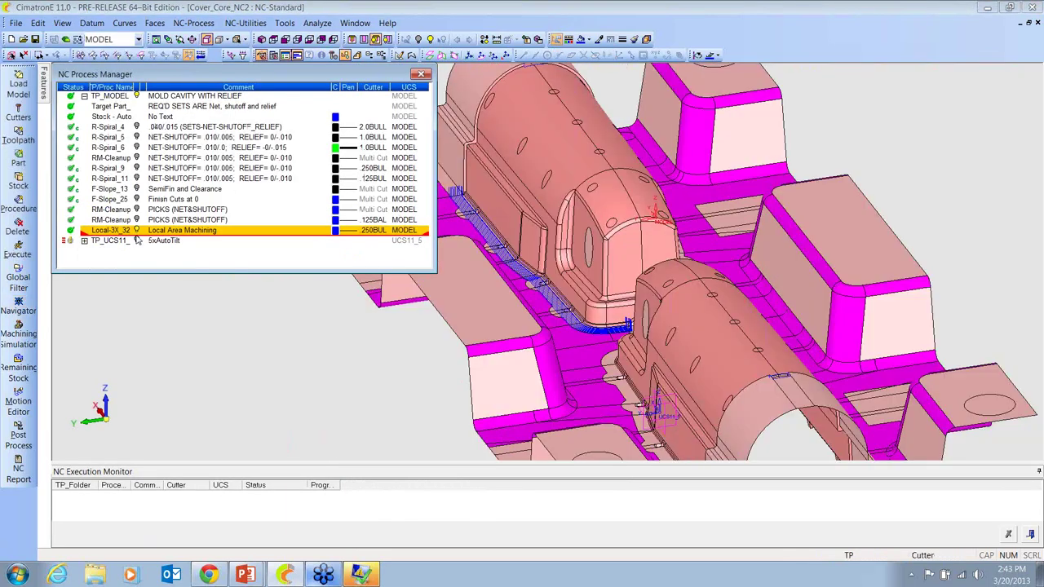
click(84, 241)
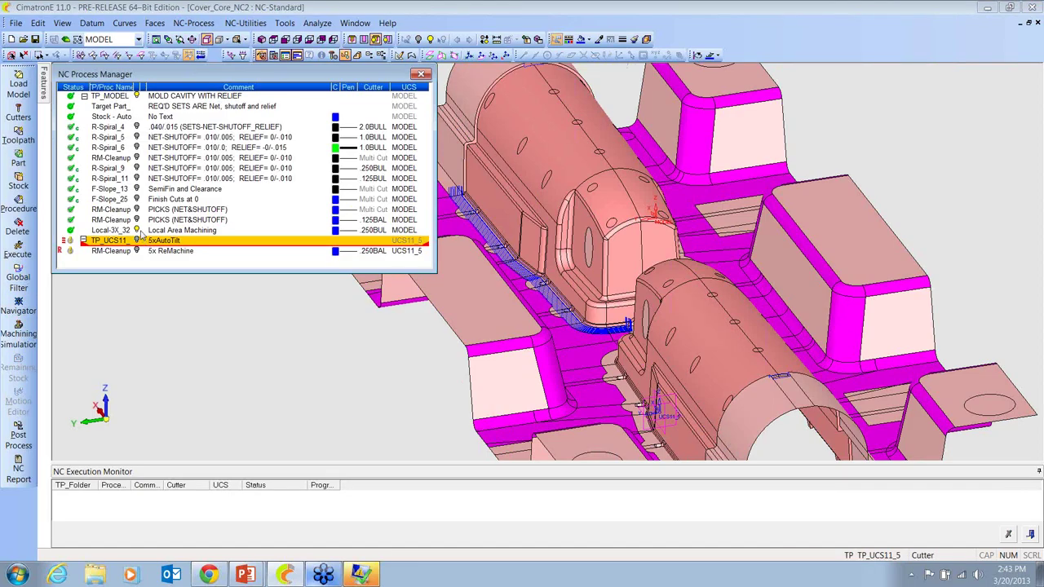
click(137, 232)
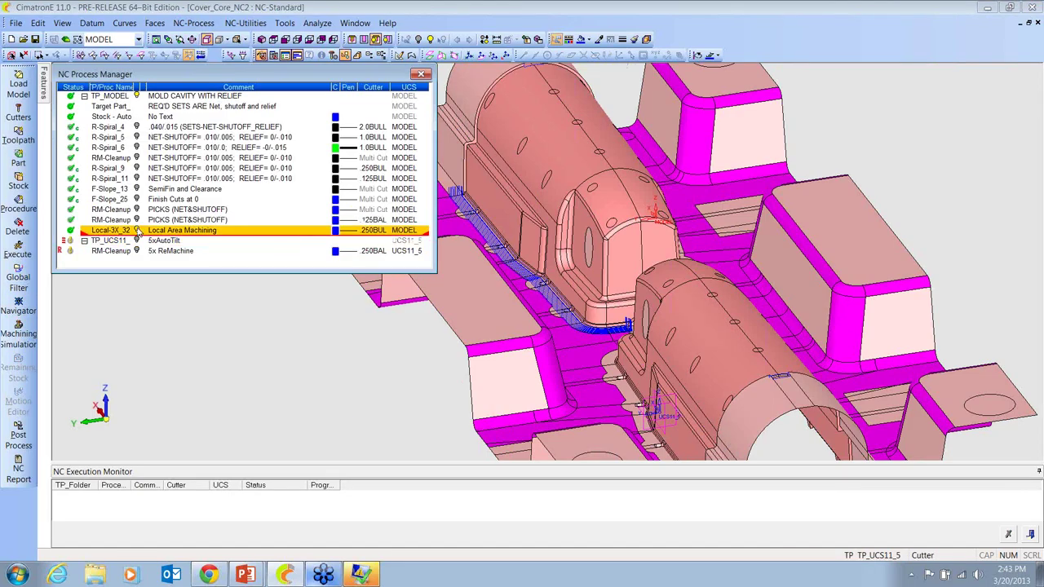
click(173, 252)
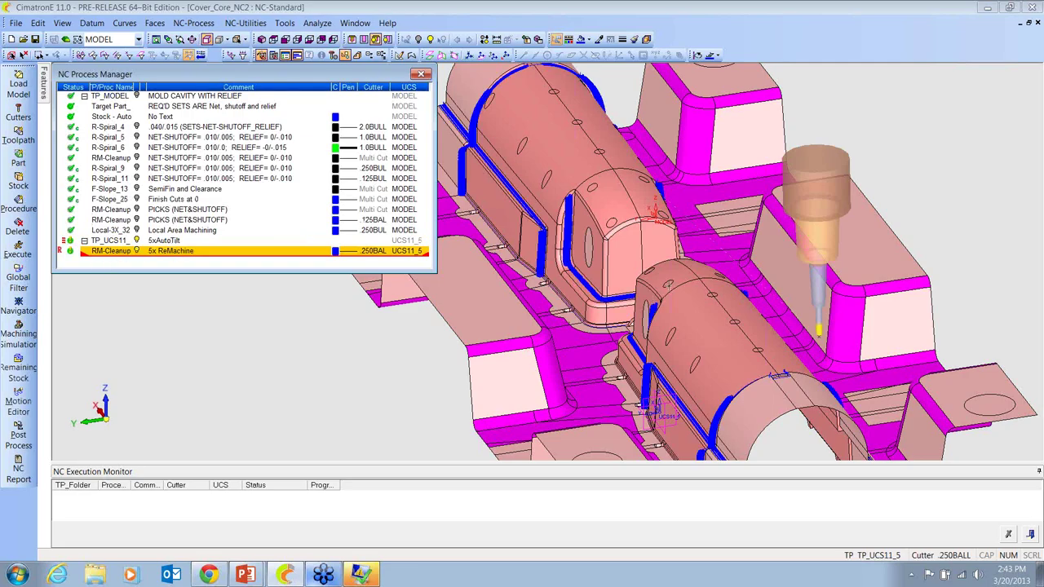
middle_drag(563, 322, 370, 278)
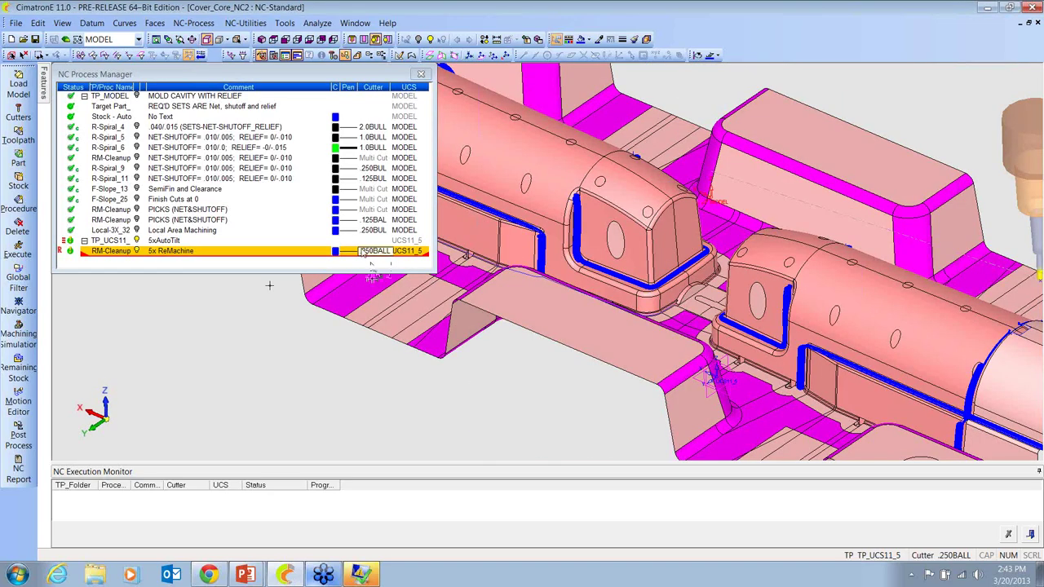
right_click(106, 256)
Simulate Remachine-Cleanup_31 zoomed on the .250BALL tool, with movie speed increased
click(140, 401)
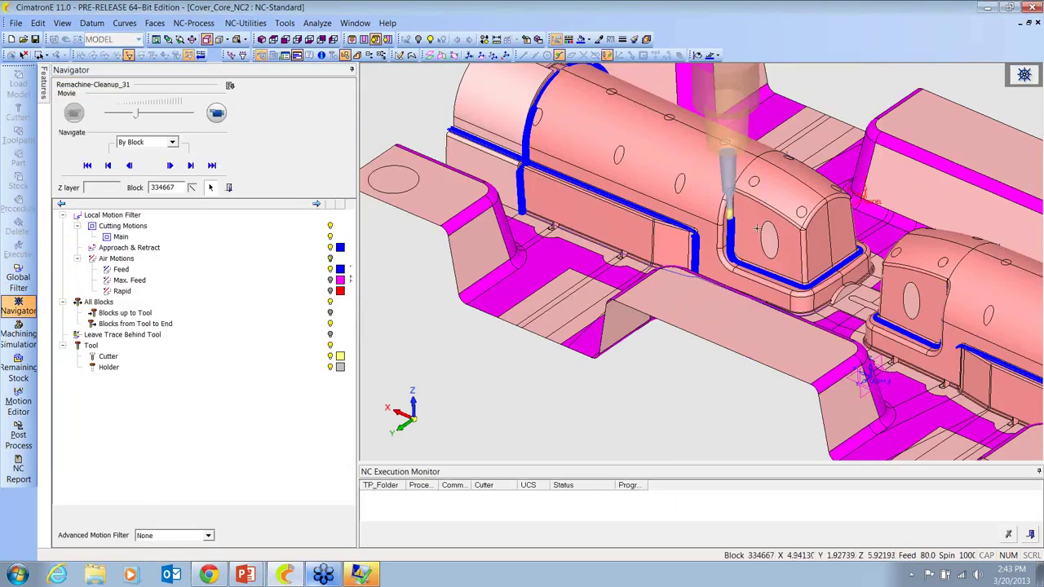
scroll(738, 242, up, 5)
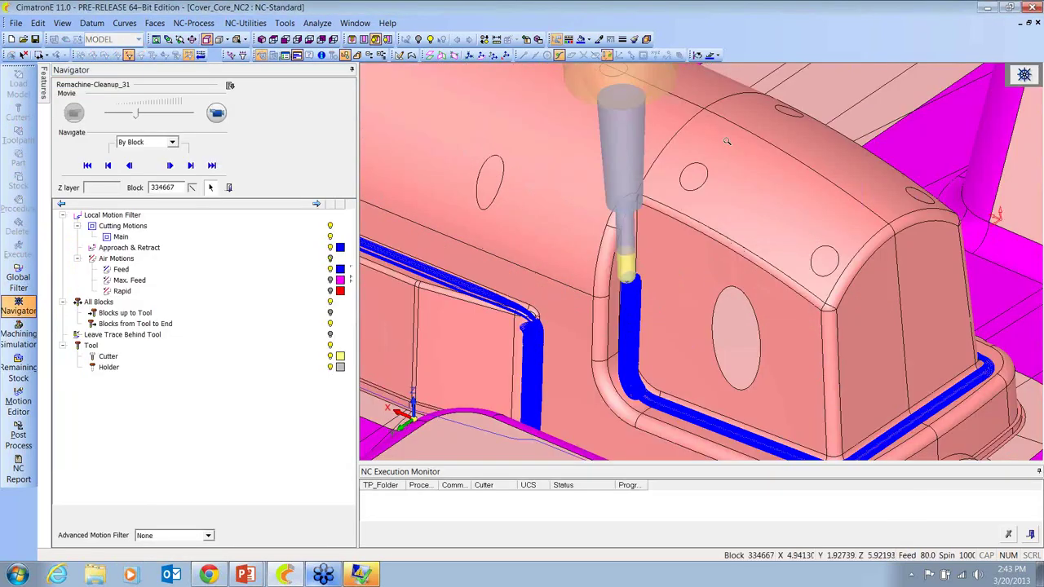
middle_drag(737, 242, 627, 187)
scroll(633, 250, up, 3)
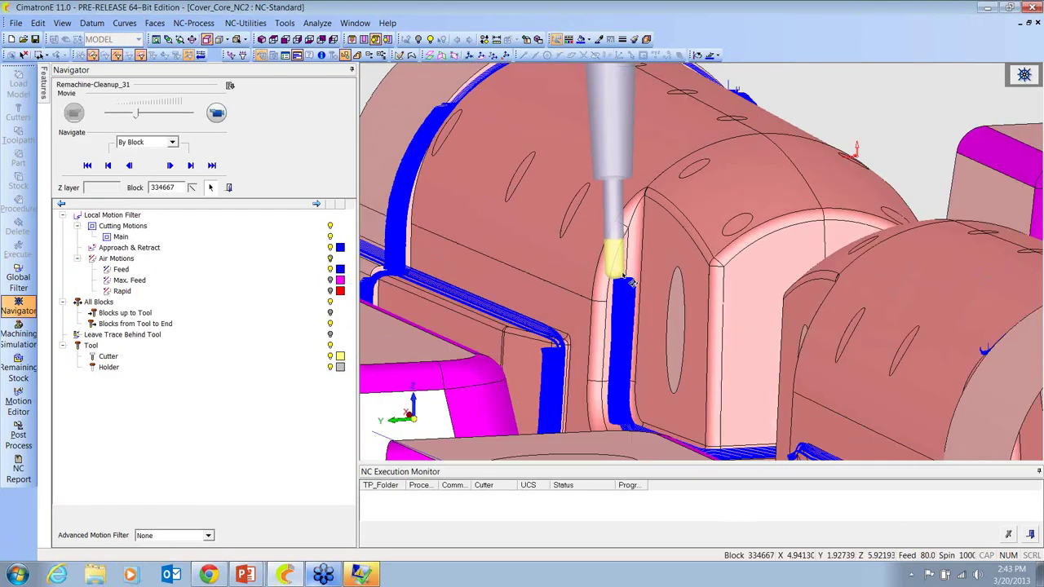
middle_drag(633, 250, 664, 277)
scroll(661, 254, down, 2)
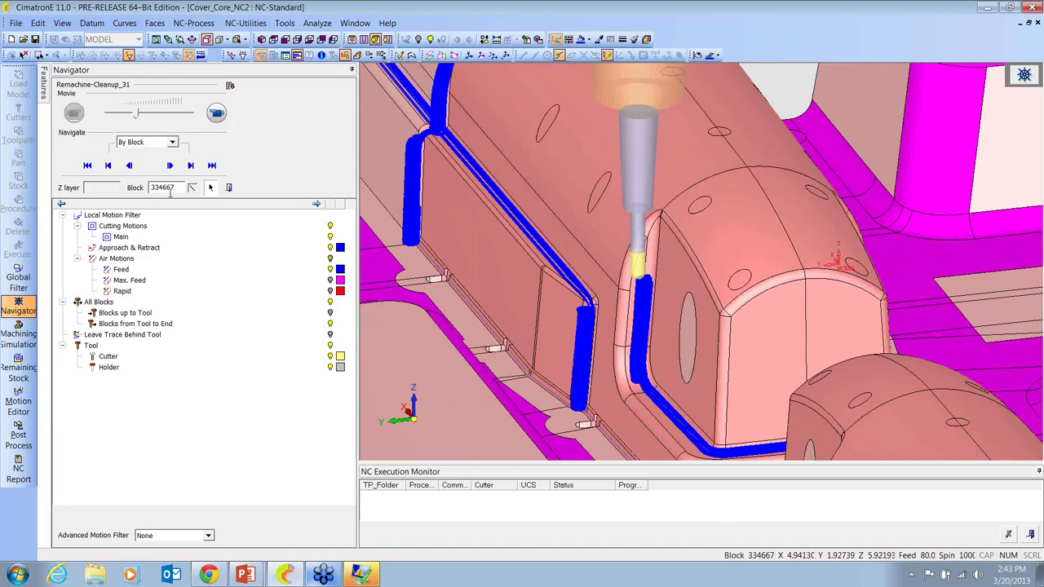
click(216, 113)
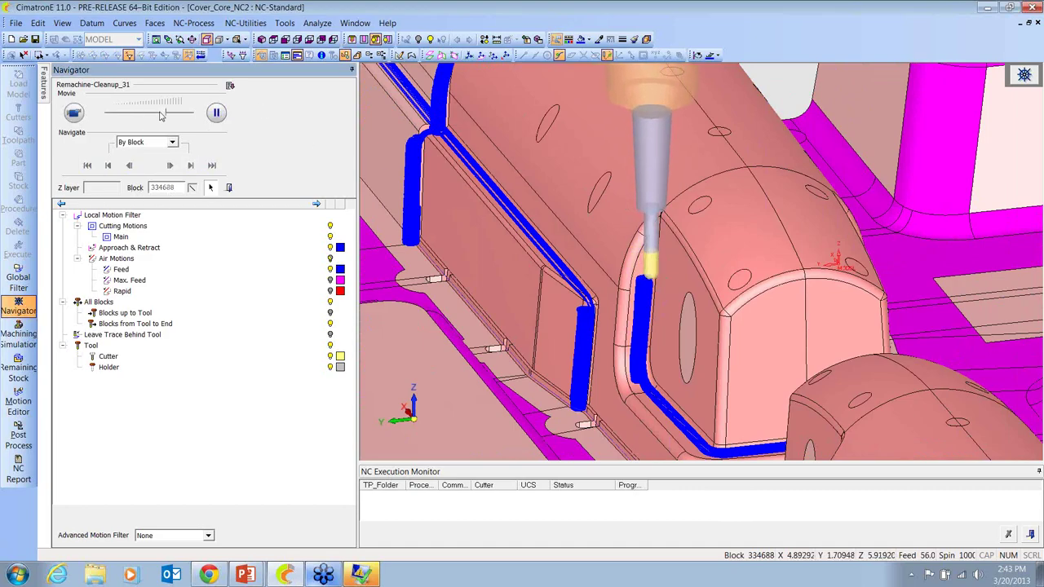
drag(138, 114, 166, 115)
scroll(701, 245, down, 3)
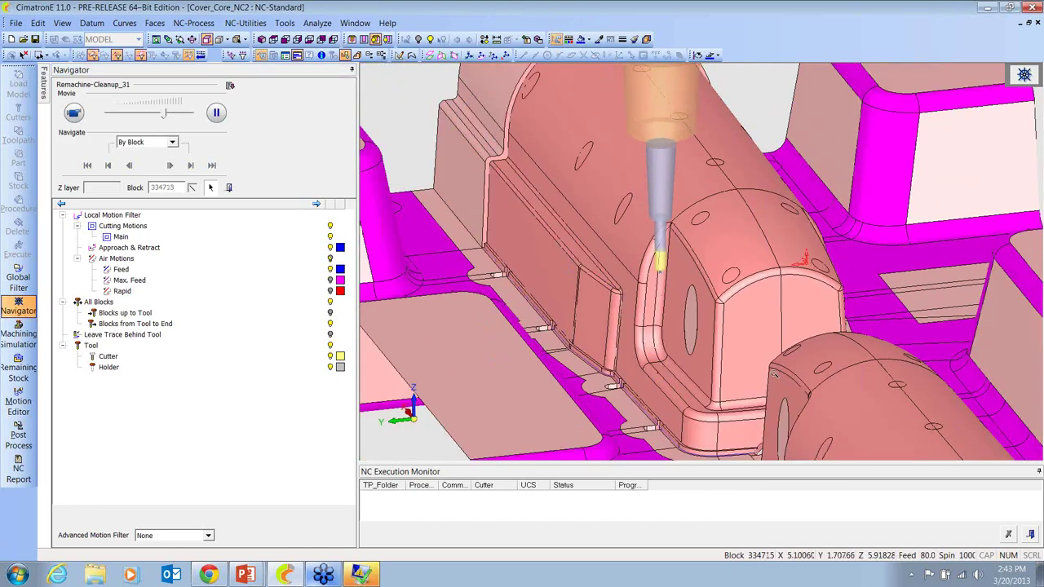
middle_drag(702, 245, 721, 263)
scroll(721, 263, down, 2)
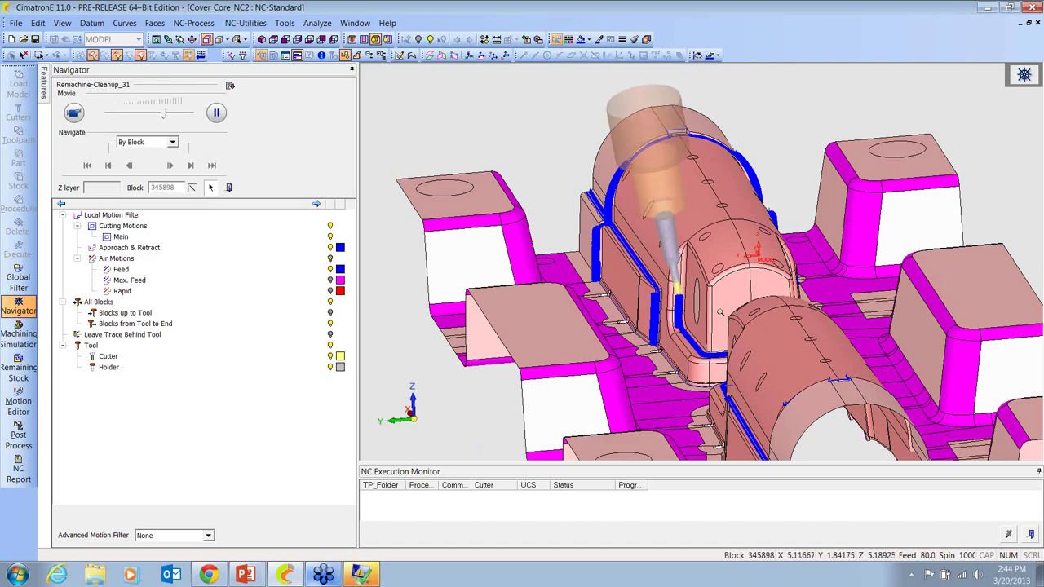
Watch the remachine playback from several angles up to block 522604, then reopen the NC Process Manager
scroll(723, 256, up, 3)
middle_drag(724, 257, 734, 282)
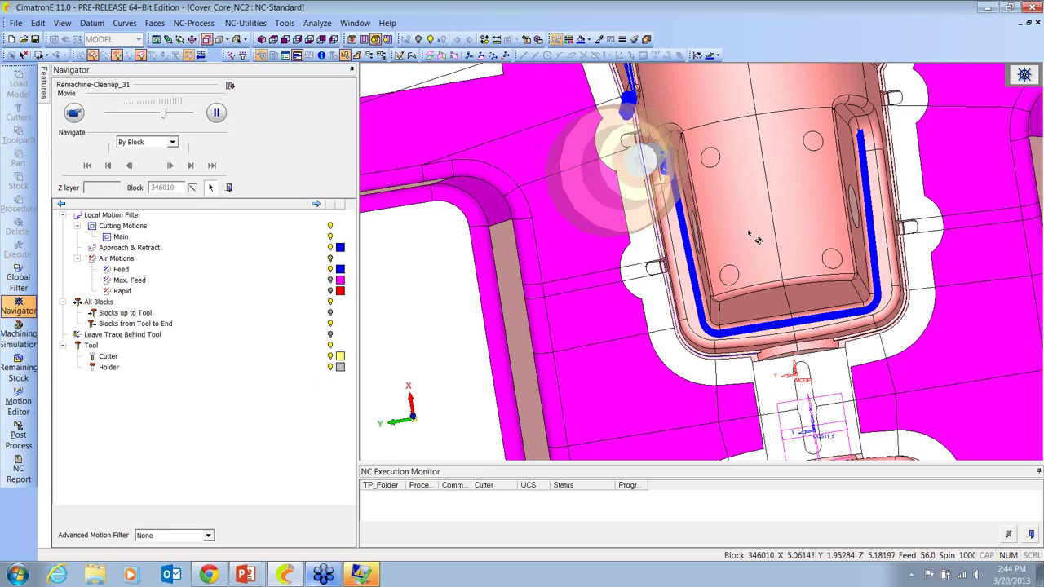
middle_drag(758, 243, 724, 302)
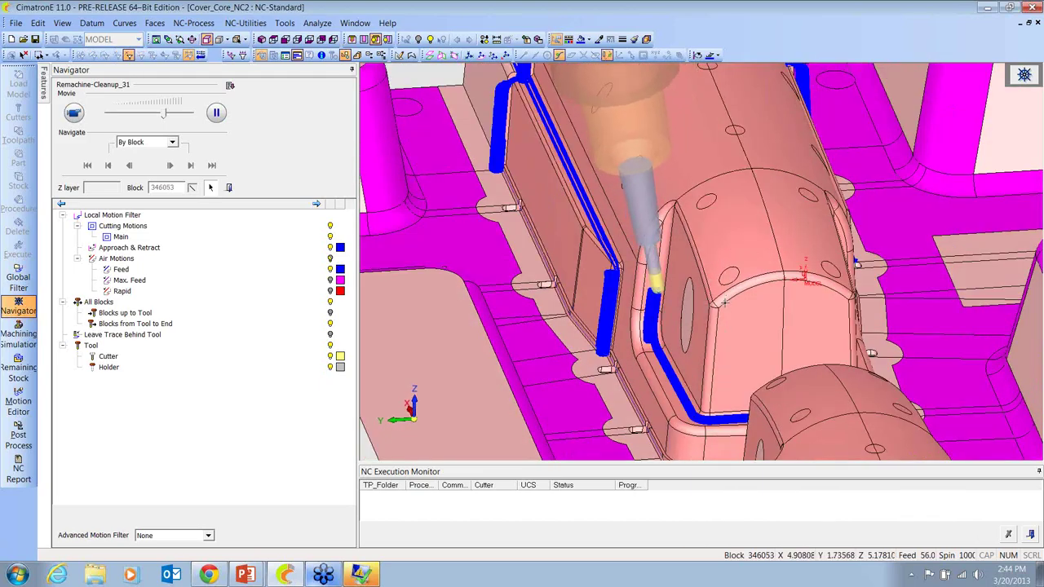
middle_drag(716, 258, 686, 338)
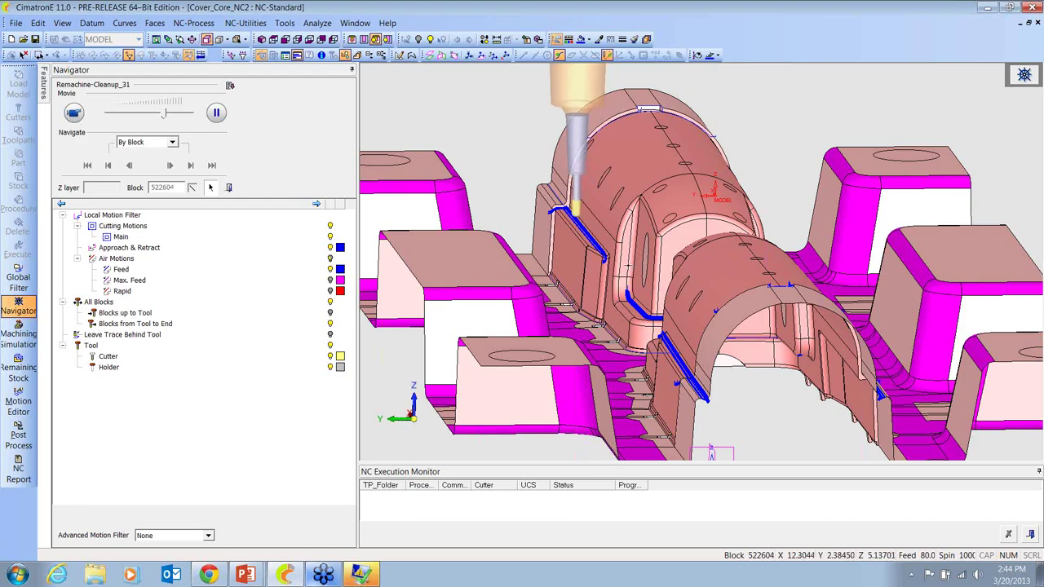
click(230, 188)
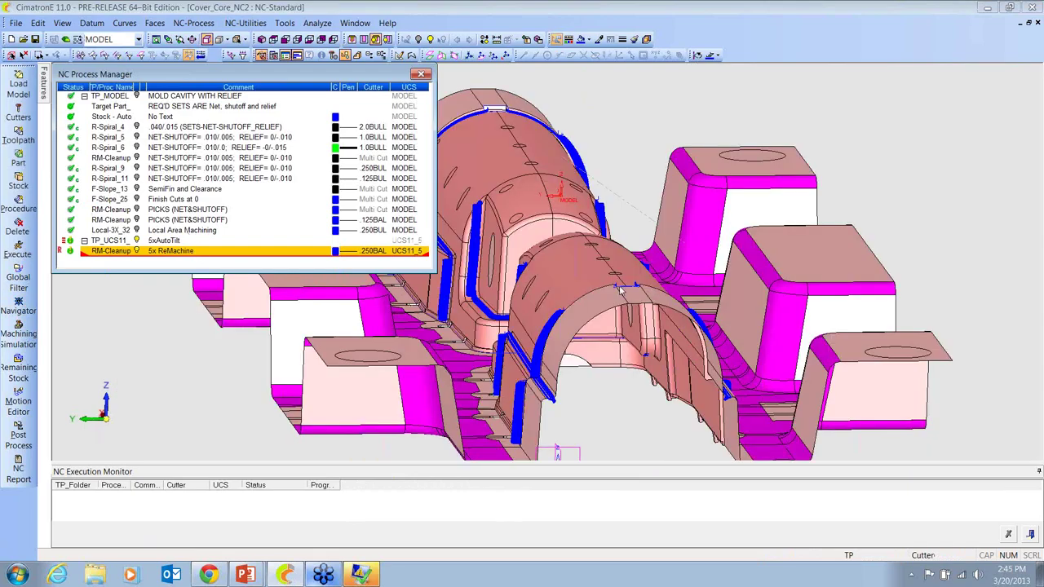
Frame the whole Cover_Core_NC2 core with its blue remachine passes, then switch to the webinar PowerPoint
scroll(752, 361, down, 2)
middle_drag(752, 361, 629, 371)
ctrl+middle_drag(503, 298, 642, 348)
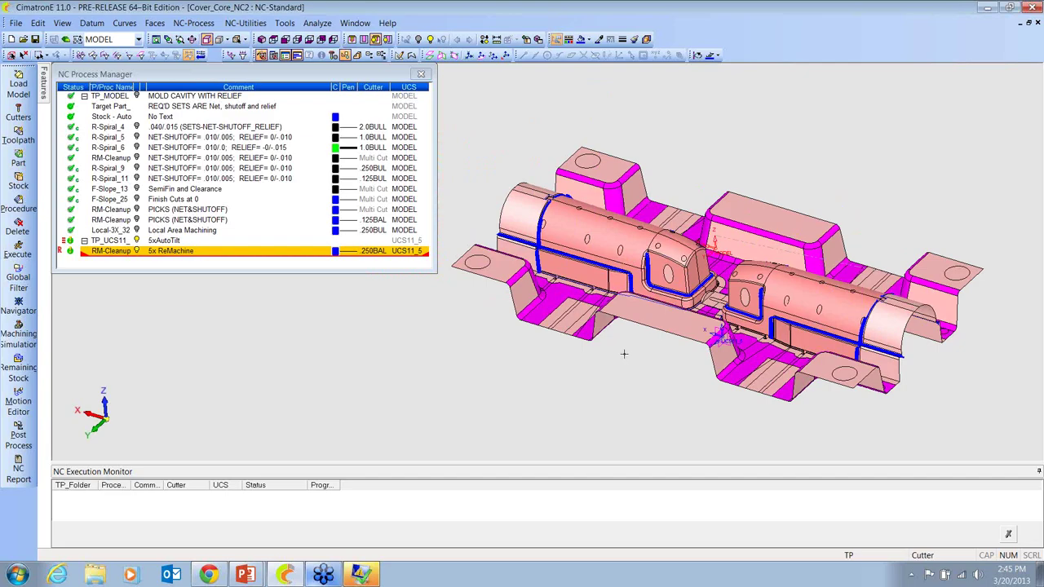
key(alt+Tab)
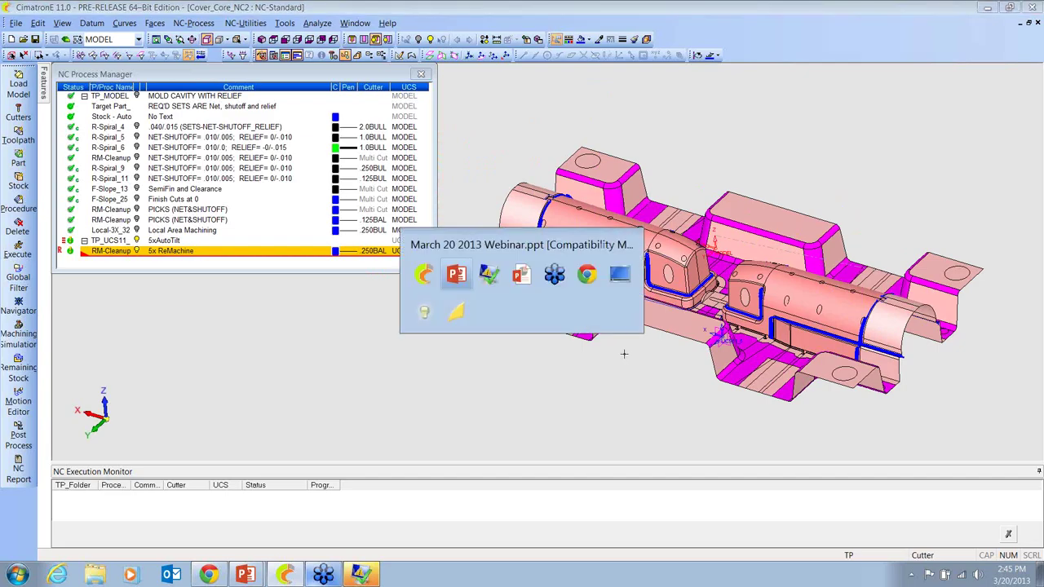
Advance the March 20 2013 Webinar deck two slides to slide 13, 'Time for your questions!'
key(Page_Down)
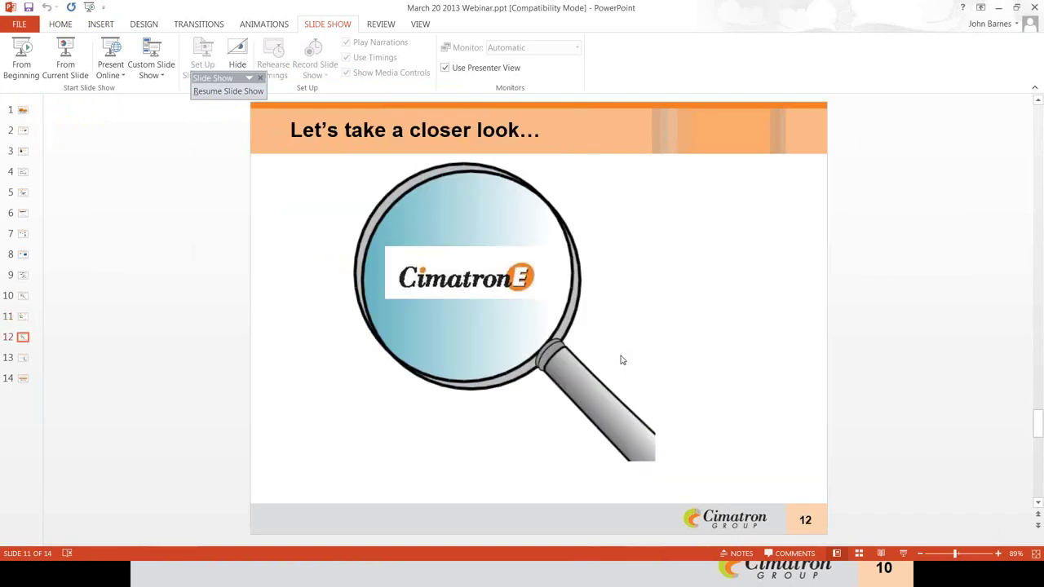
key(Page_Down)
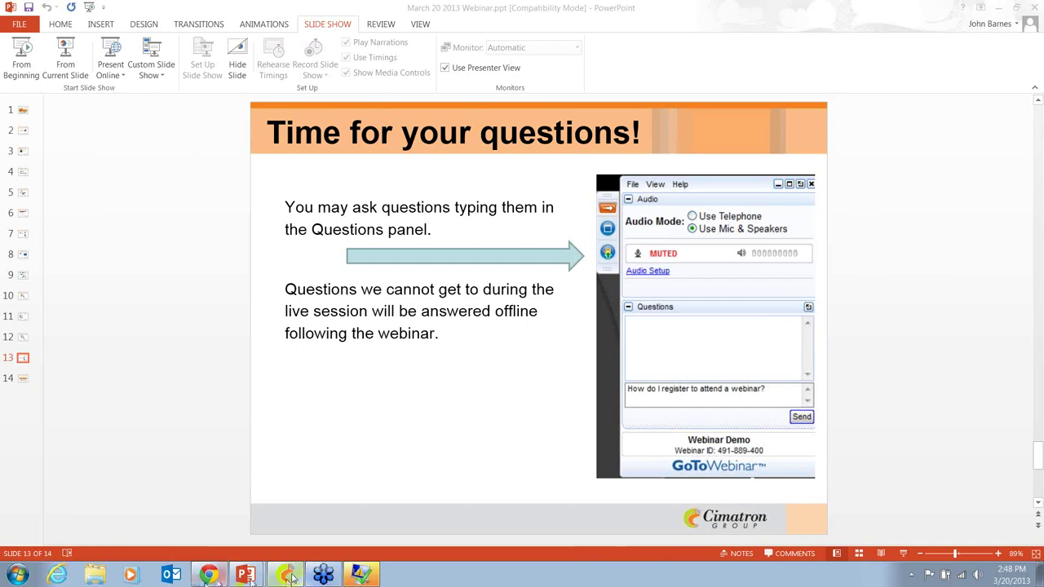
mouse_move(292, 577)
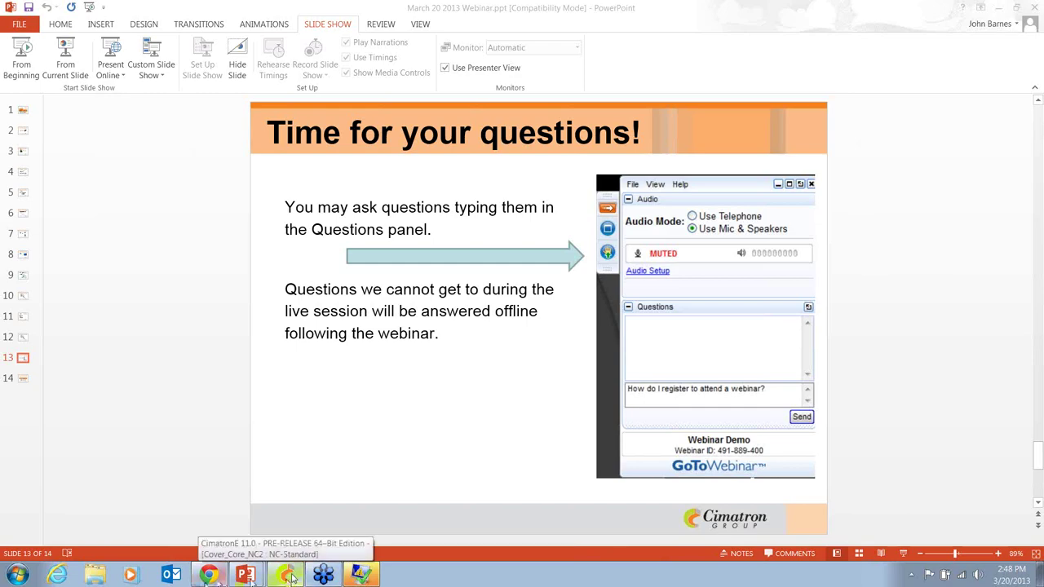
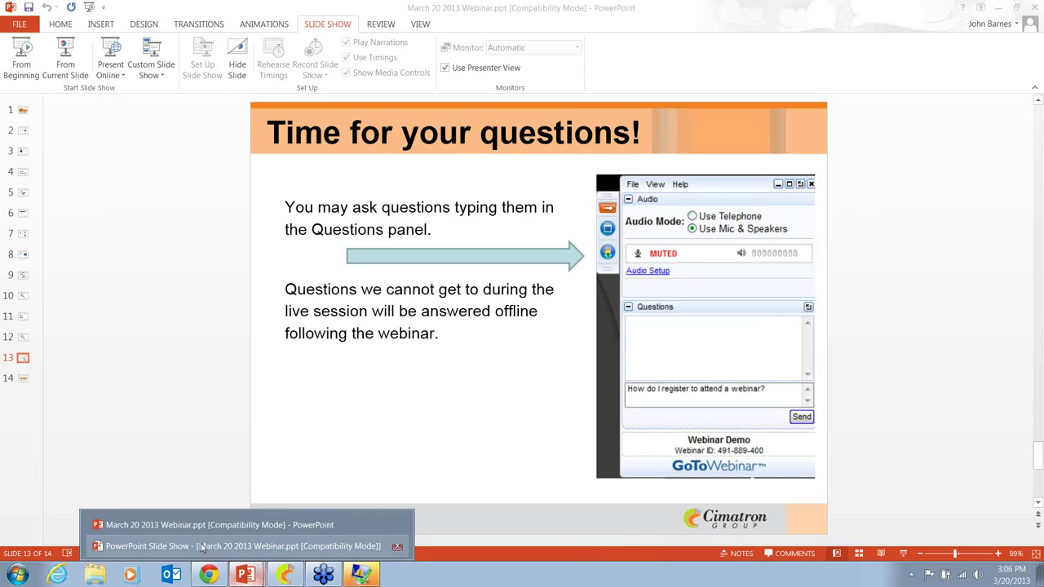
Bring the running Cimatron webinar slide show back to the front and advance it two slides
click(245, 546)
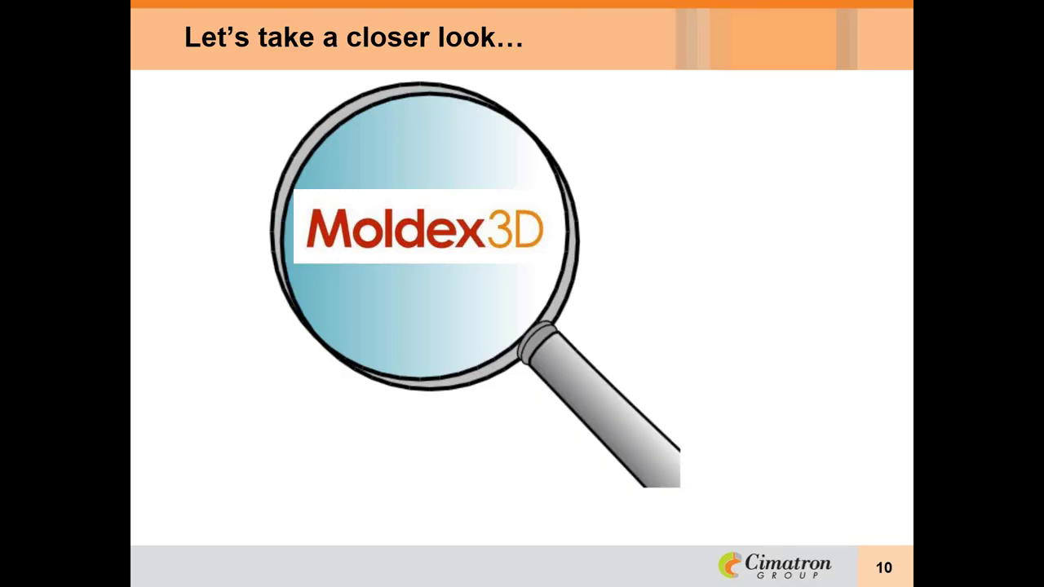
key(Right)
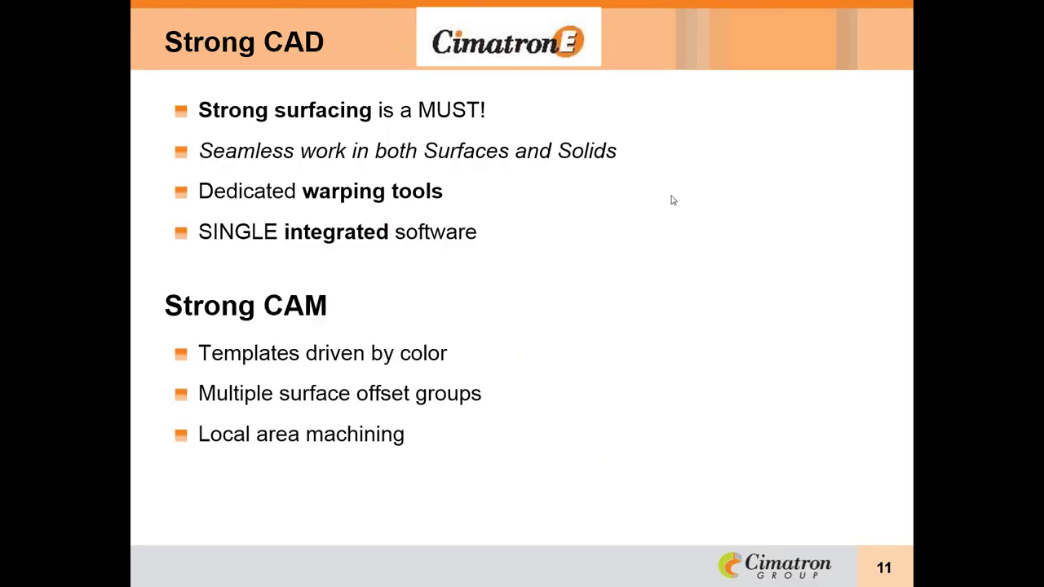
click(690, 299)
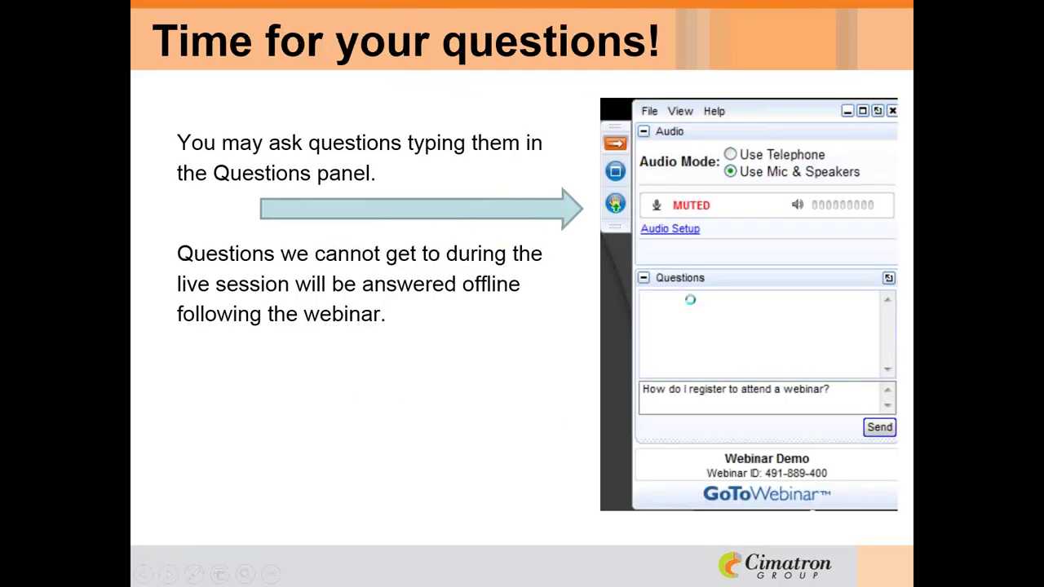